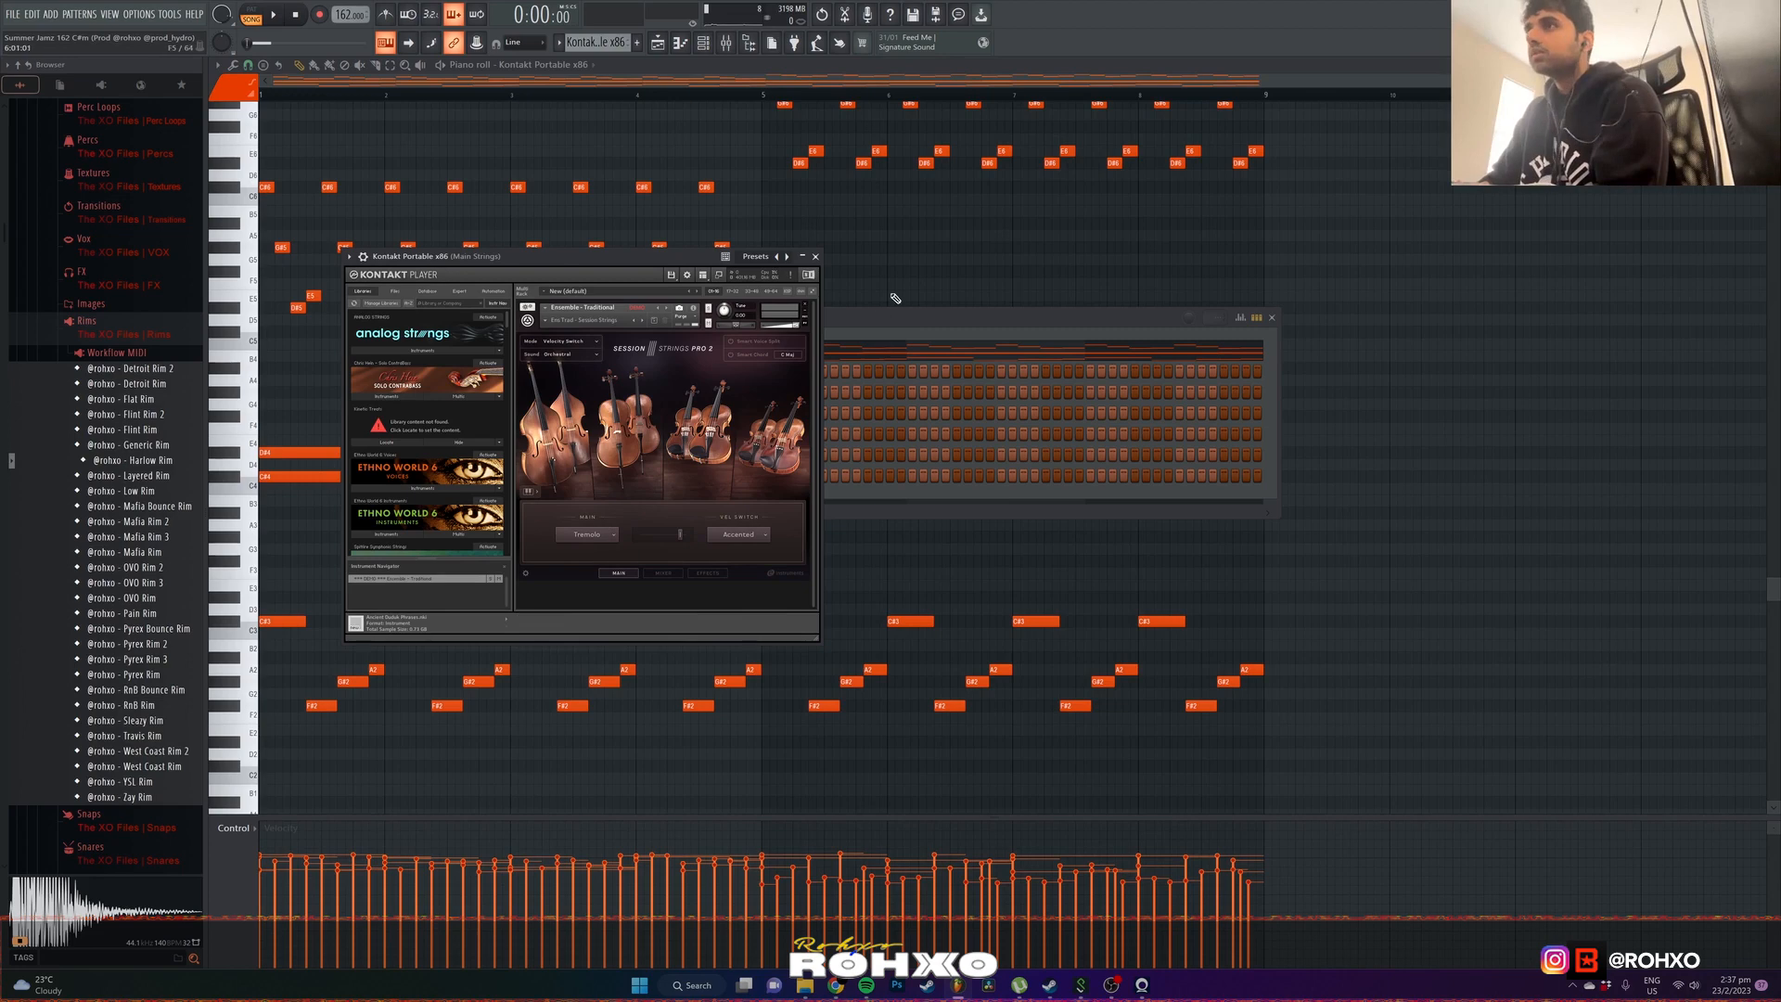
# - Examine the main strings melody across its high, middle and low note layers in the piano roll
pyautogui.click(922, 269)
pyautogui.scroll(1, 928, 292)
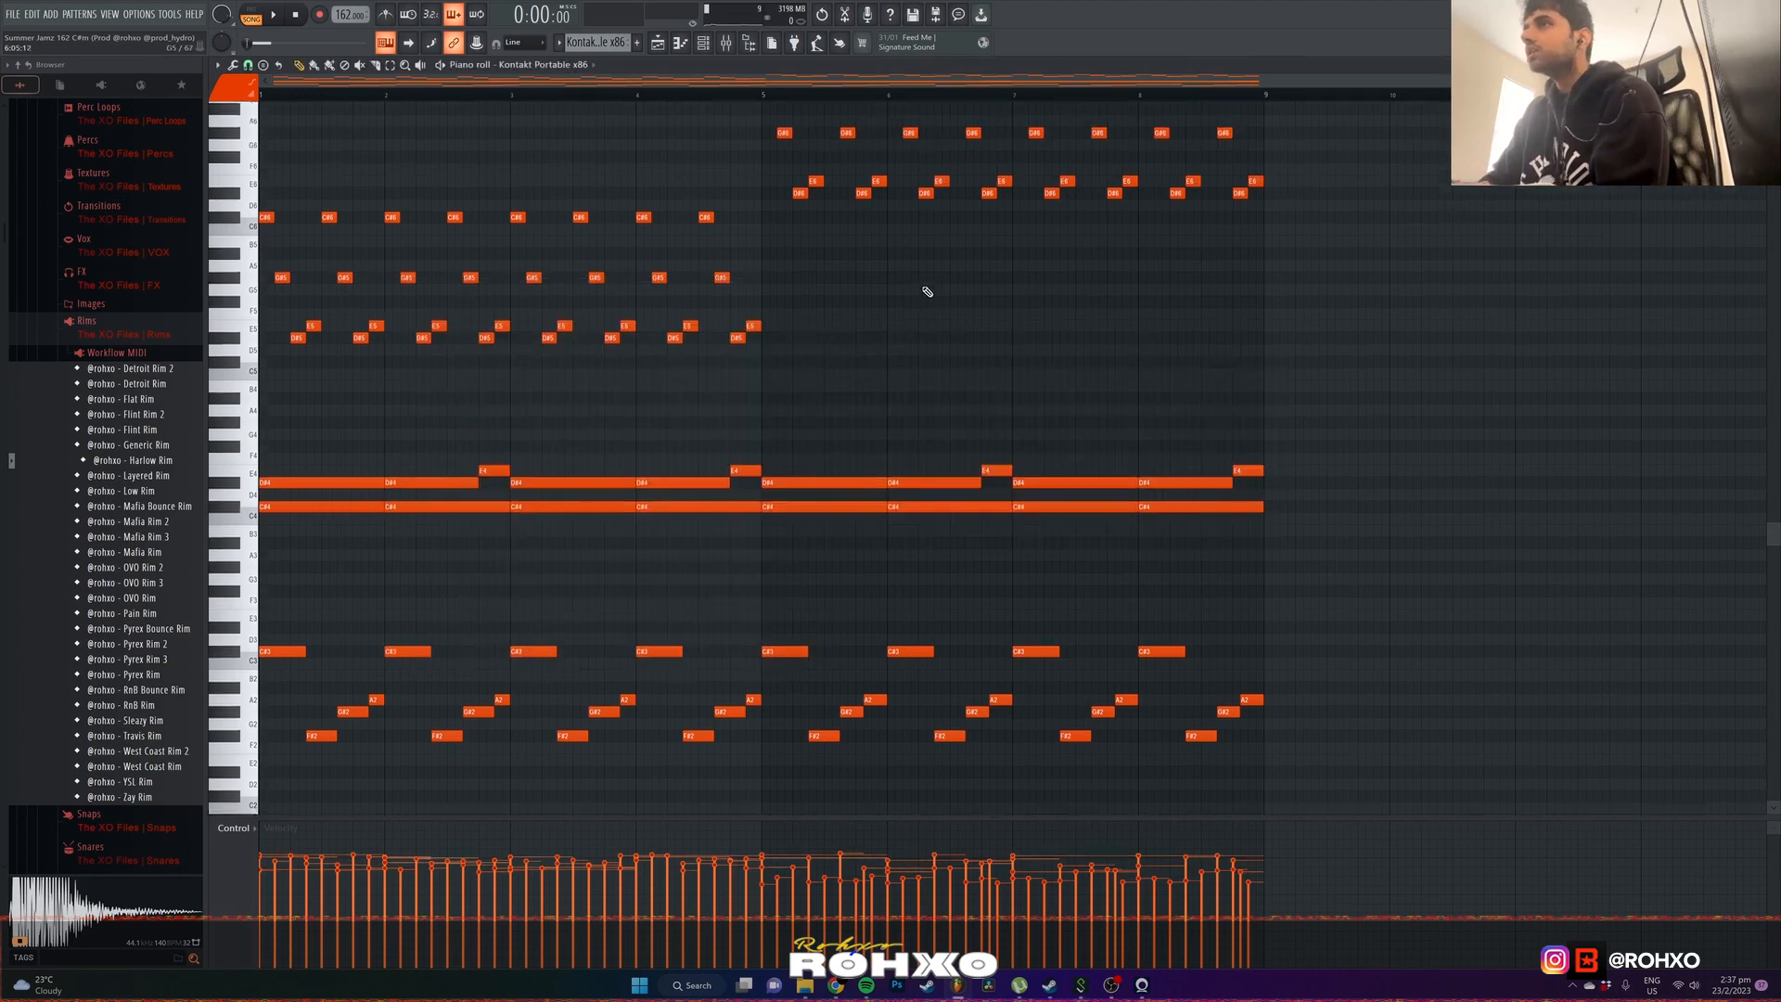
pyautogui.scroll(-5, 919, 306)
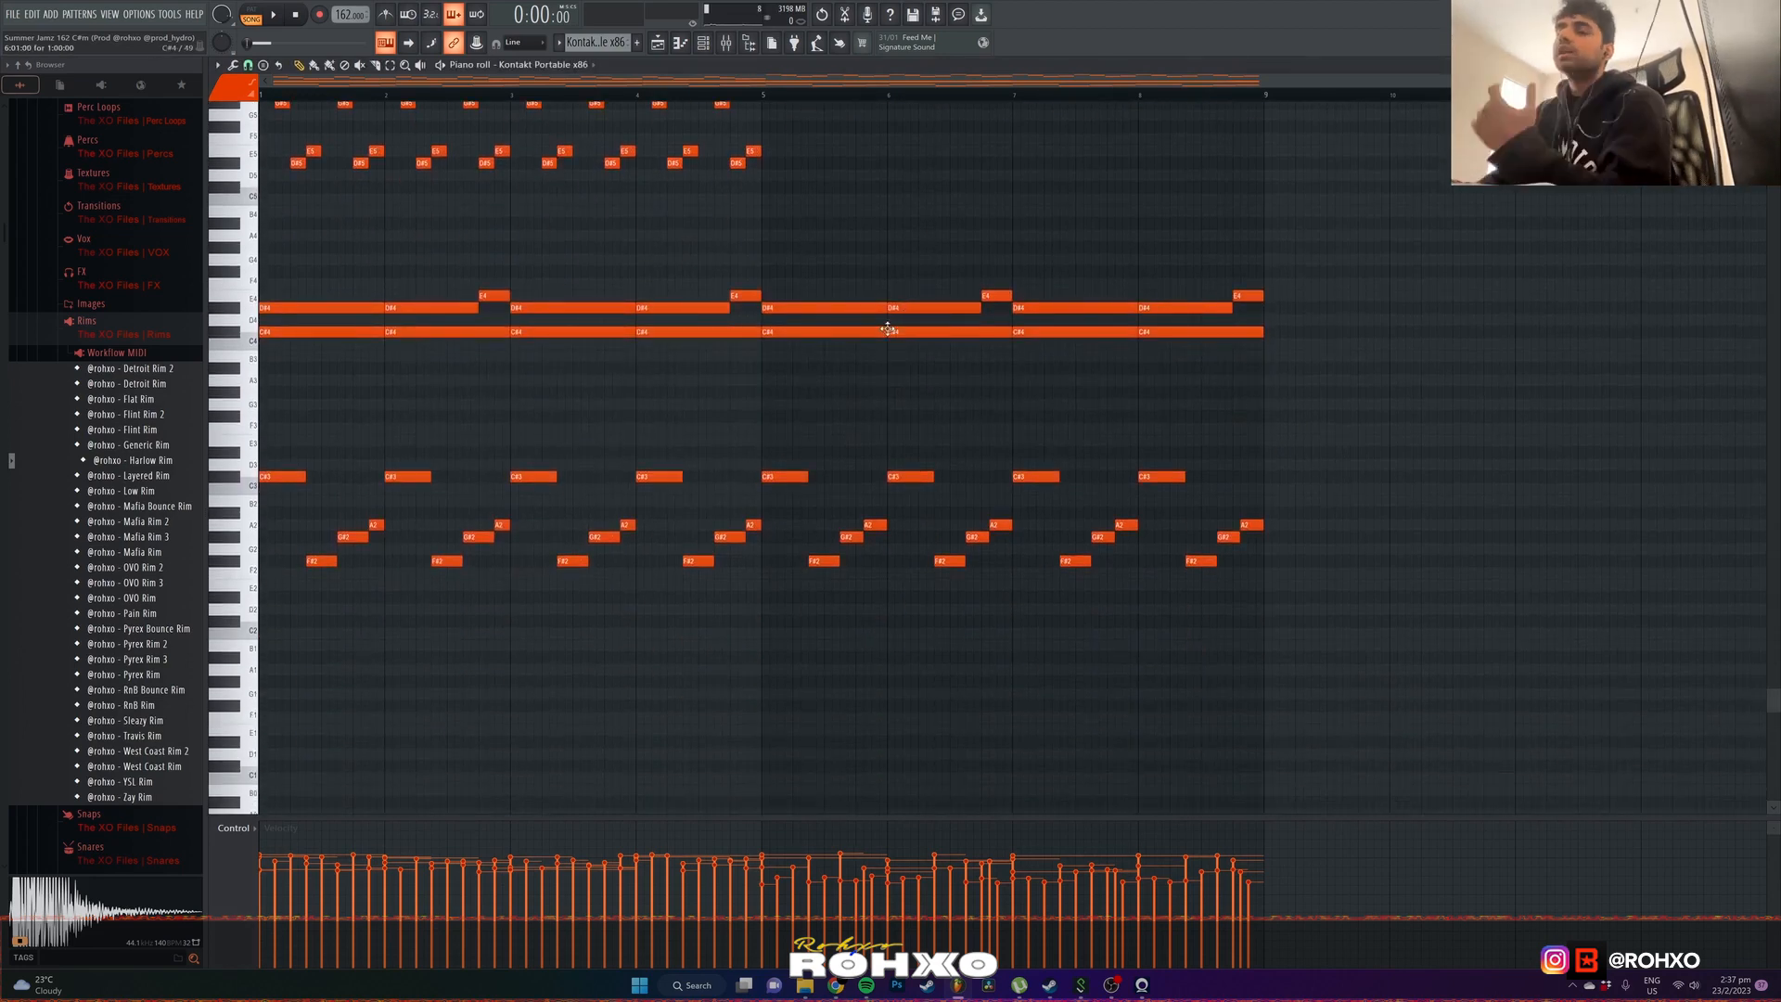
pyautogui.scroll(4, 740, 455)
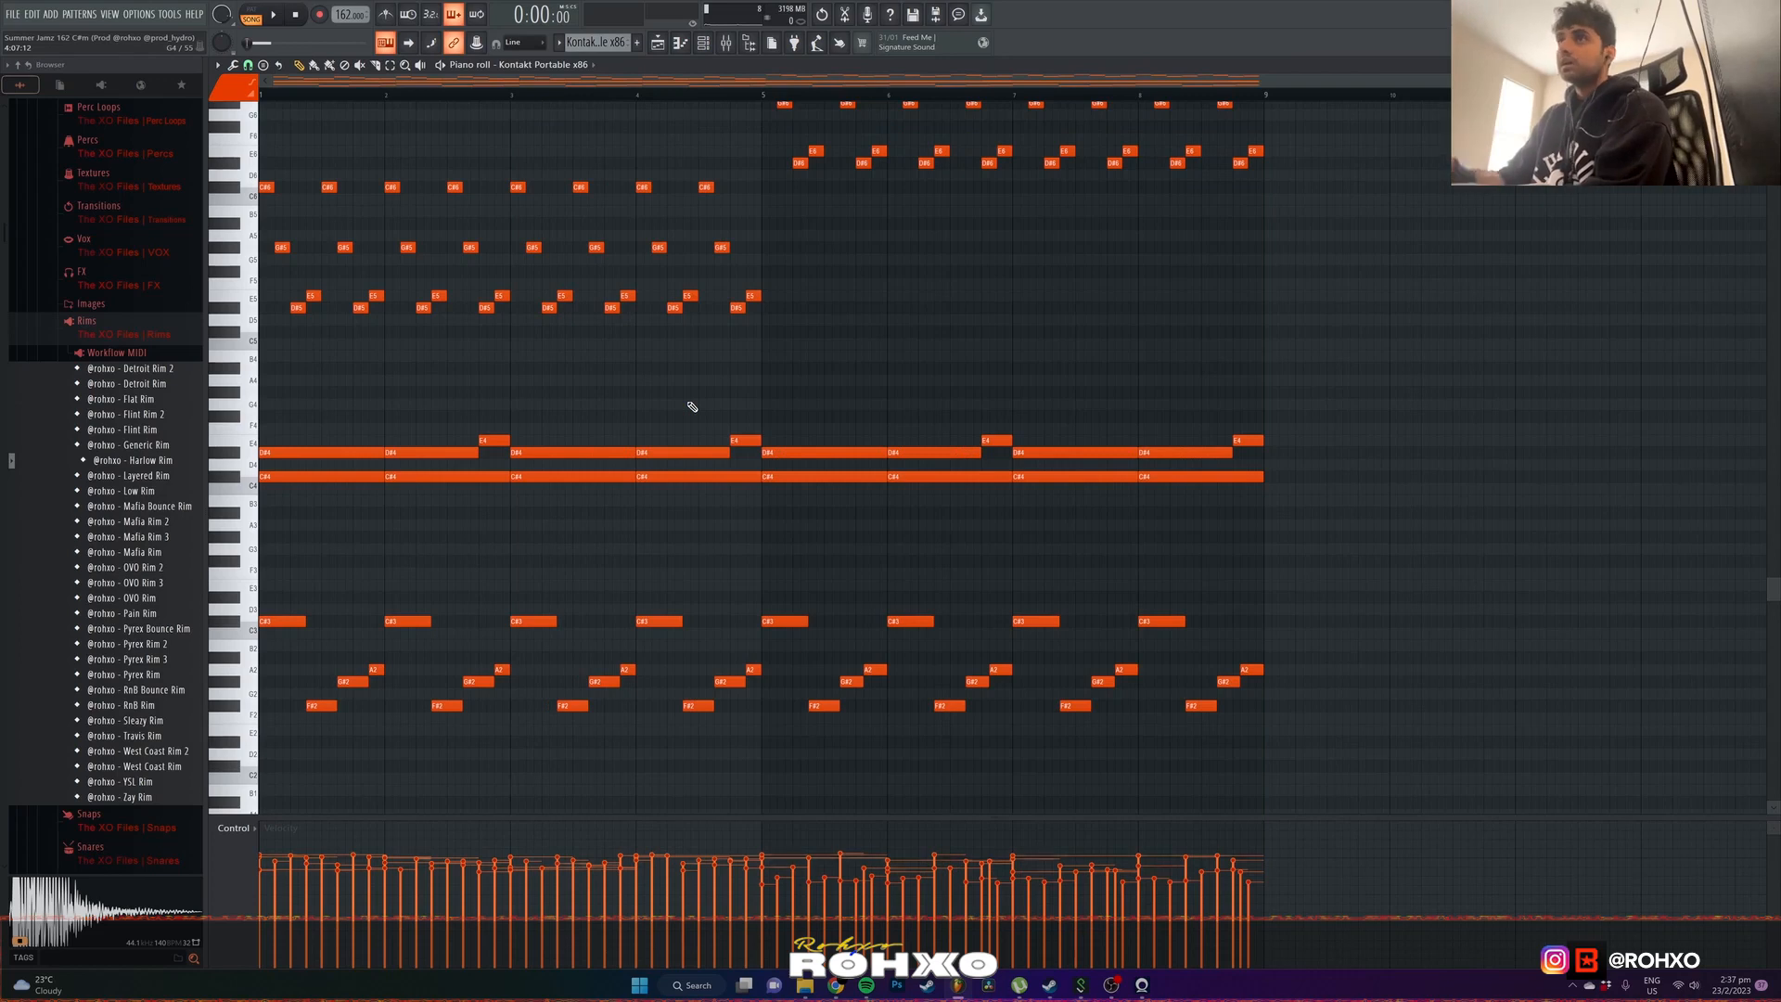
pyautogui.scroll(3, 1224, 330)
pyautogui.scroll(-3, 1237, 398)
pyautogui.scroll(2, 1236, 398)
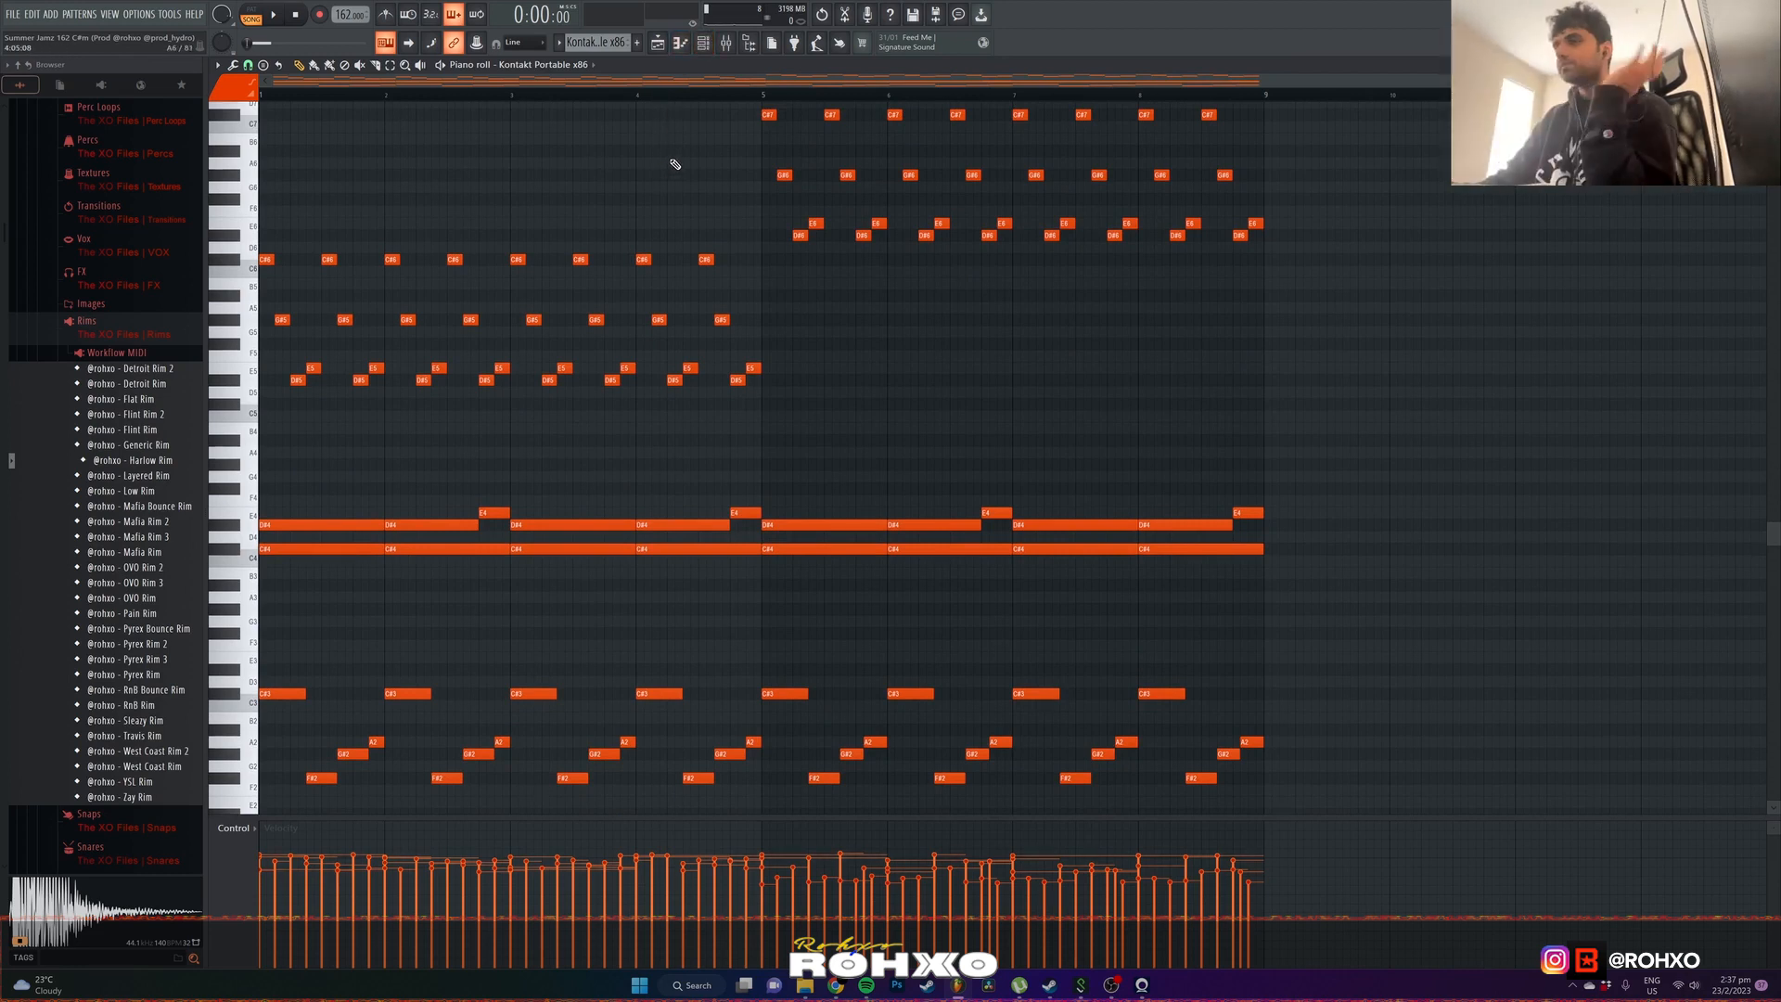
pyautogui.scroll(-2, 819, 520)
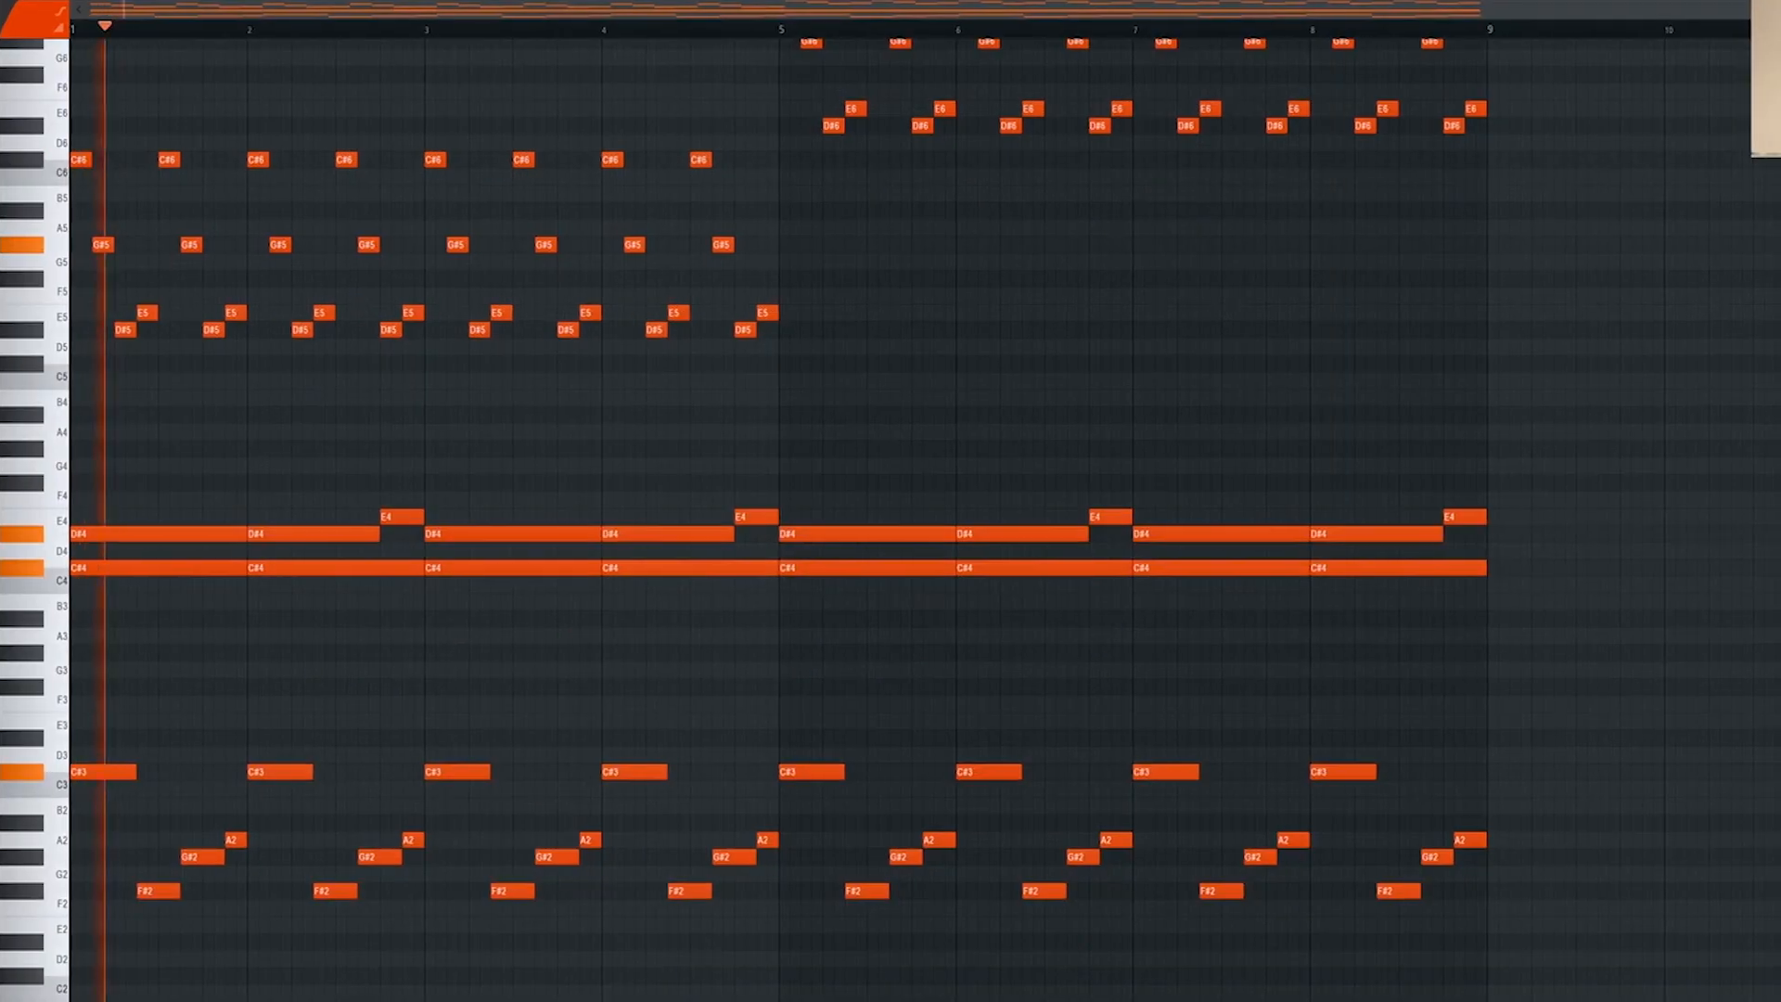
pyautogui.scroll(3, 1040, 306)
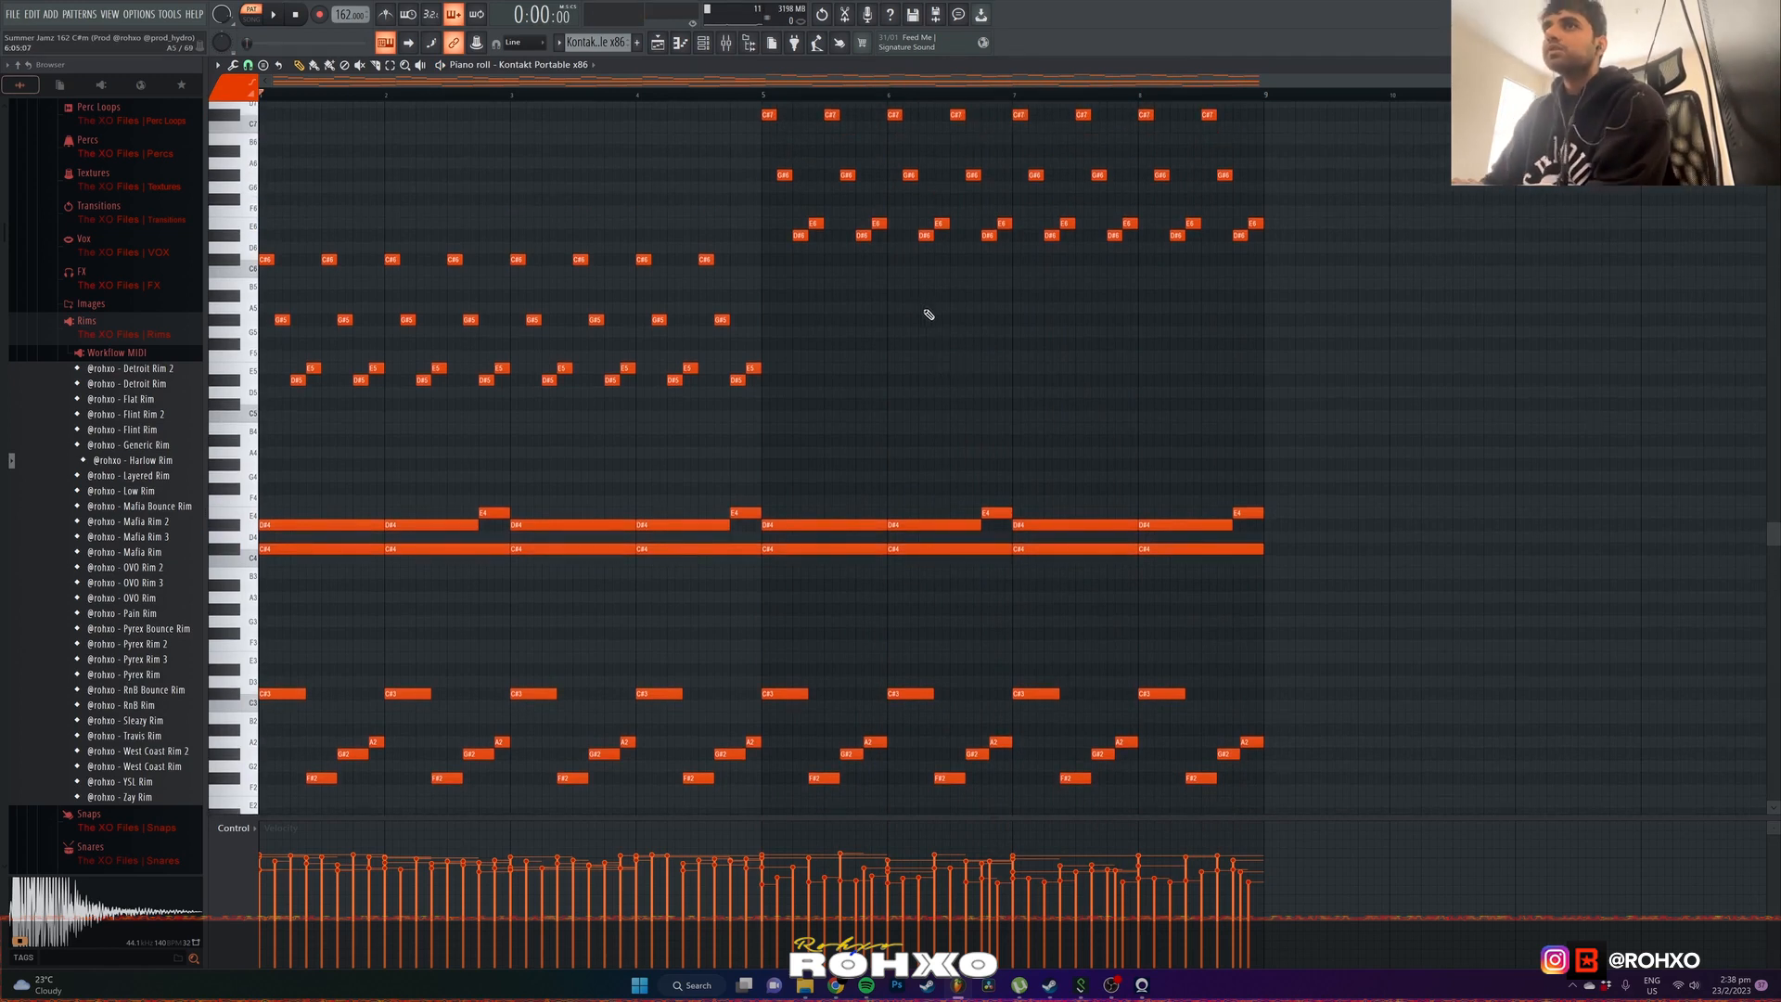
pyautogui.scroll(-2, 929, 314)
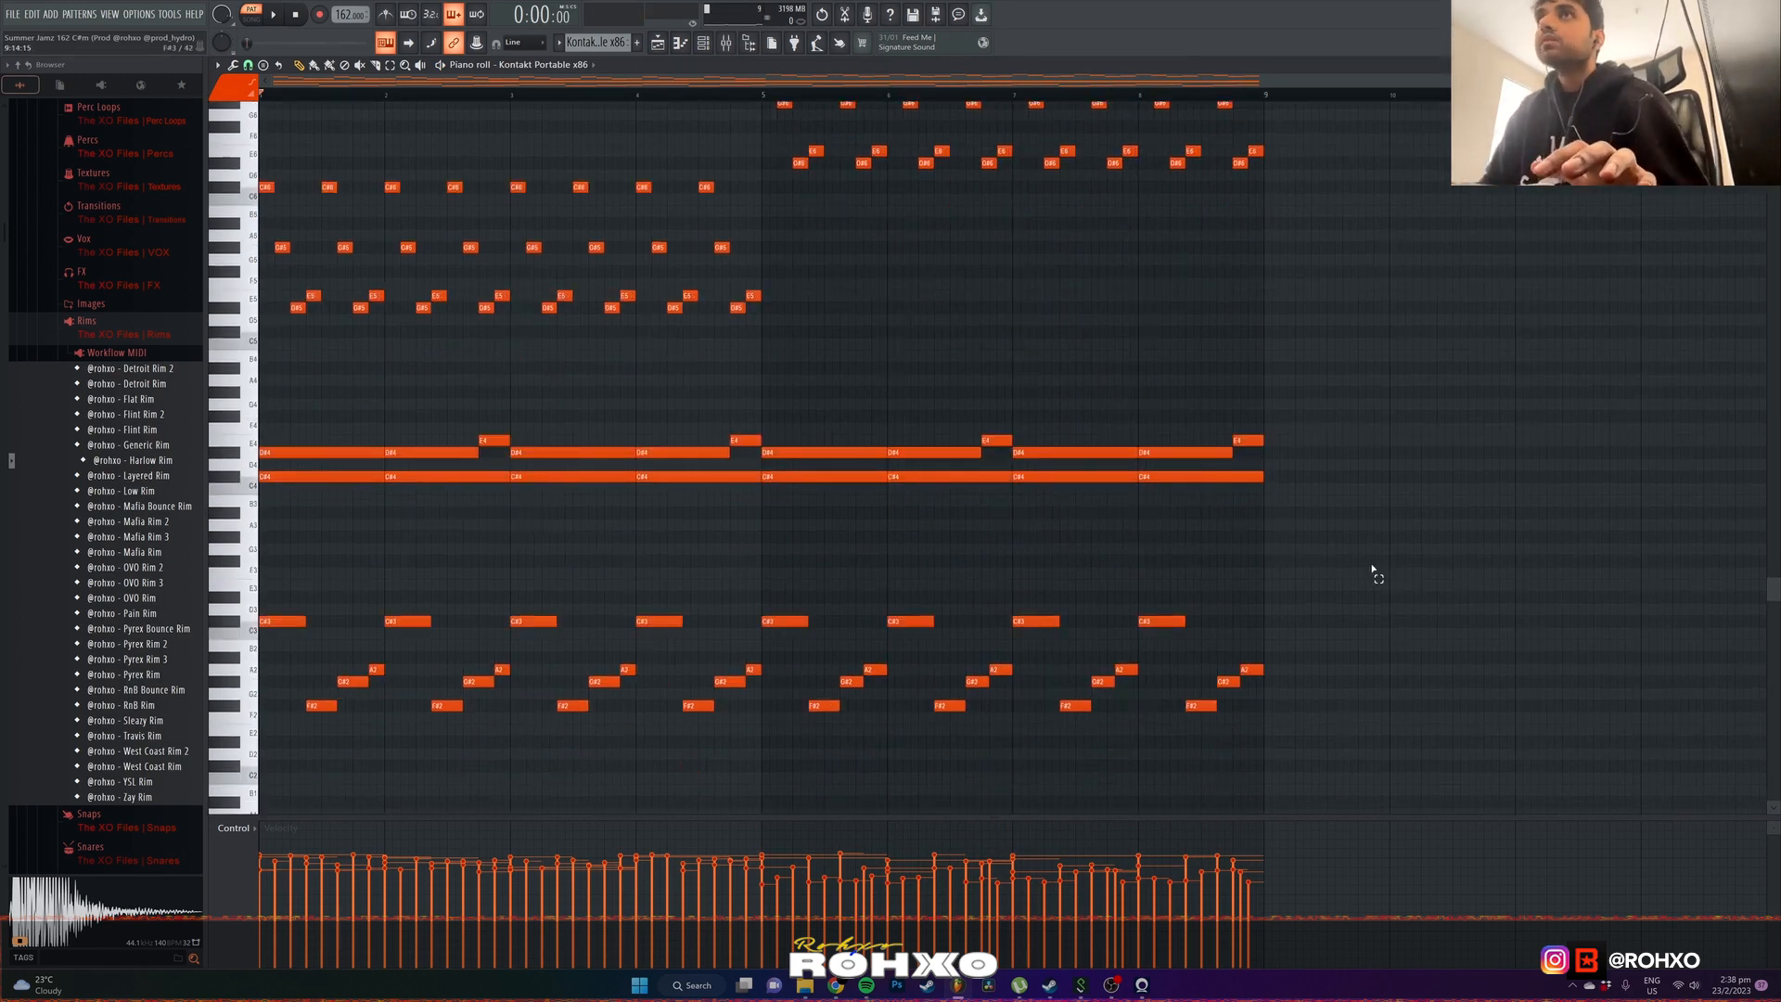
# - Highlight the sustained middle notes of the main strings pattern, and clear the selection
pyautogui.moveTo(1373, 570); pyautogui.dragTo(310, 366)
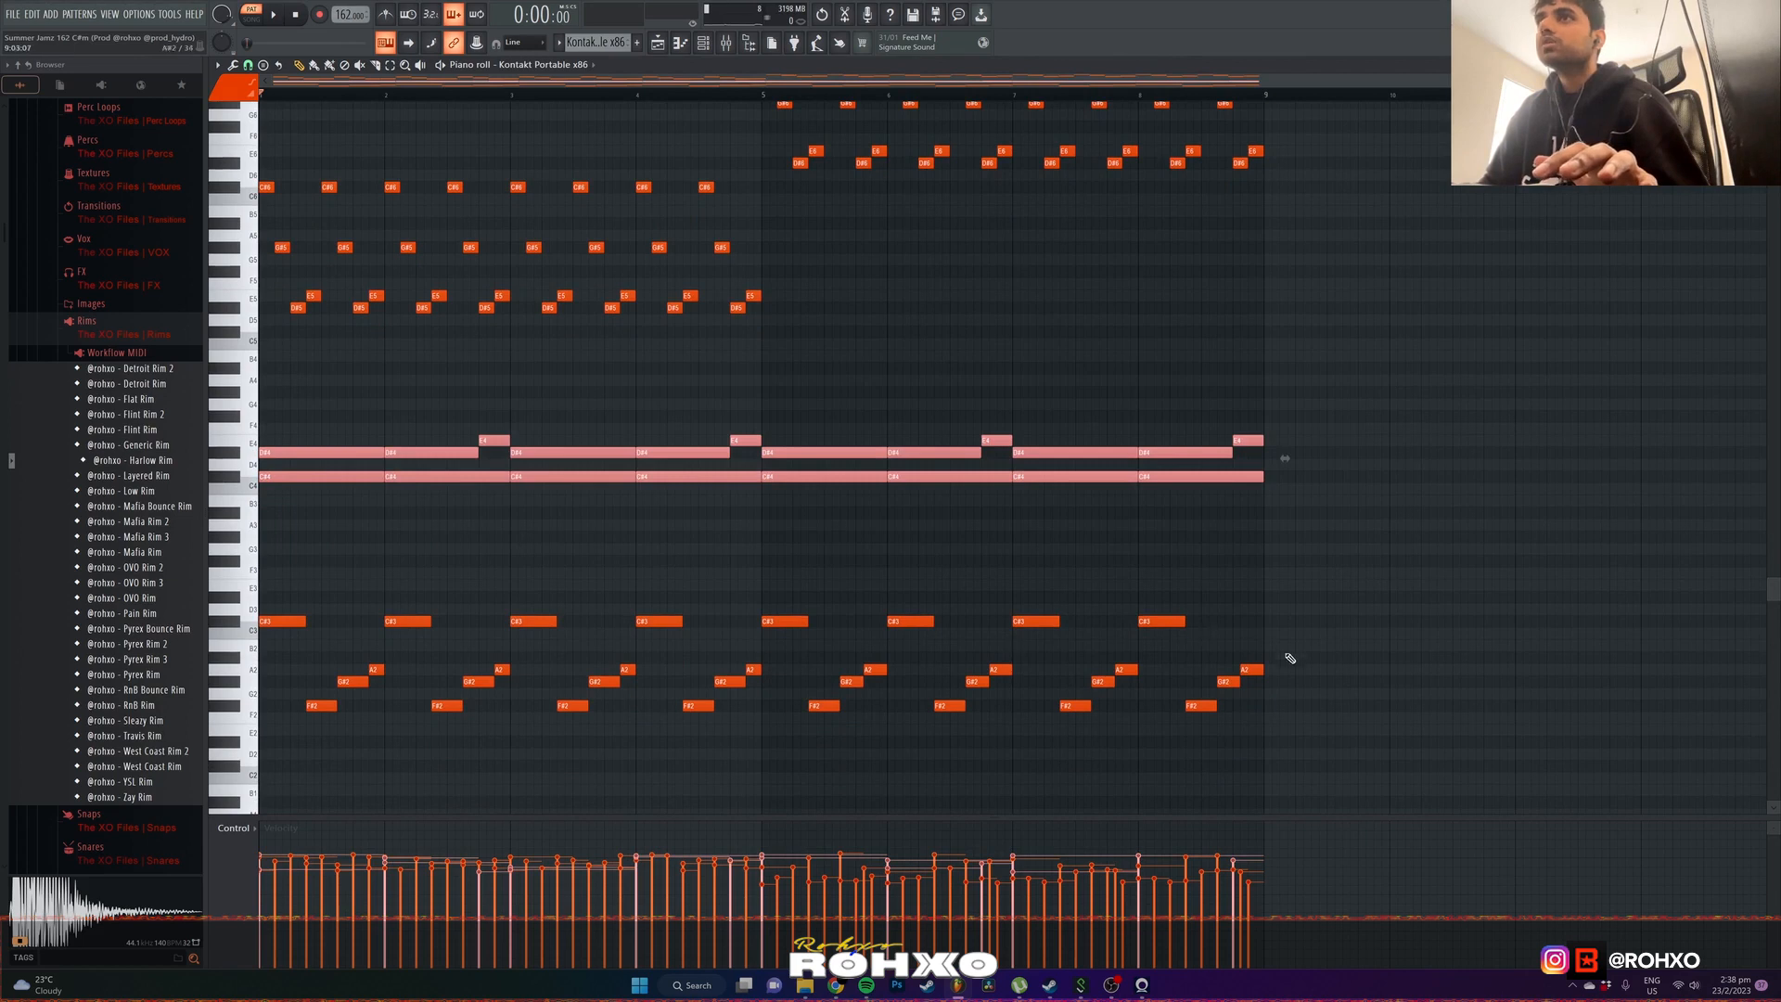
pyautogui.moveTo(1472, 580); pyautogui.dragTo(256, 411)
pyautogui.moveTo(1344, 638); pyautogui.dragTo(252, 293)
pyautogui.click(277, 623)
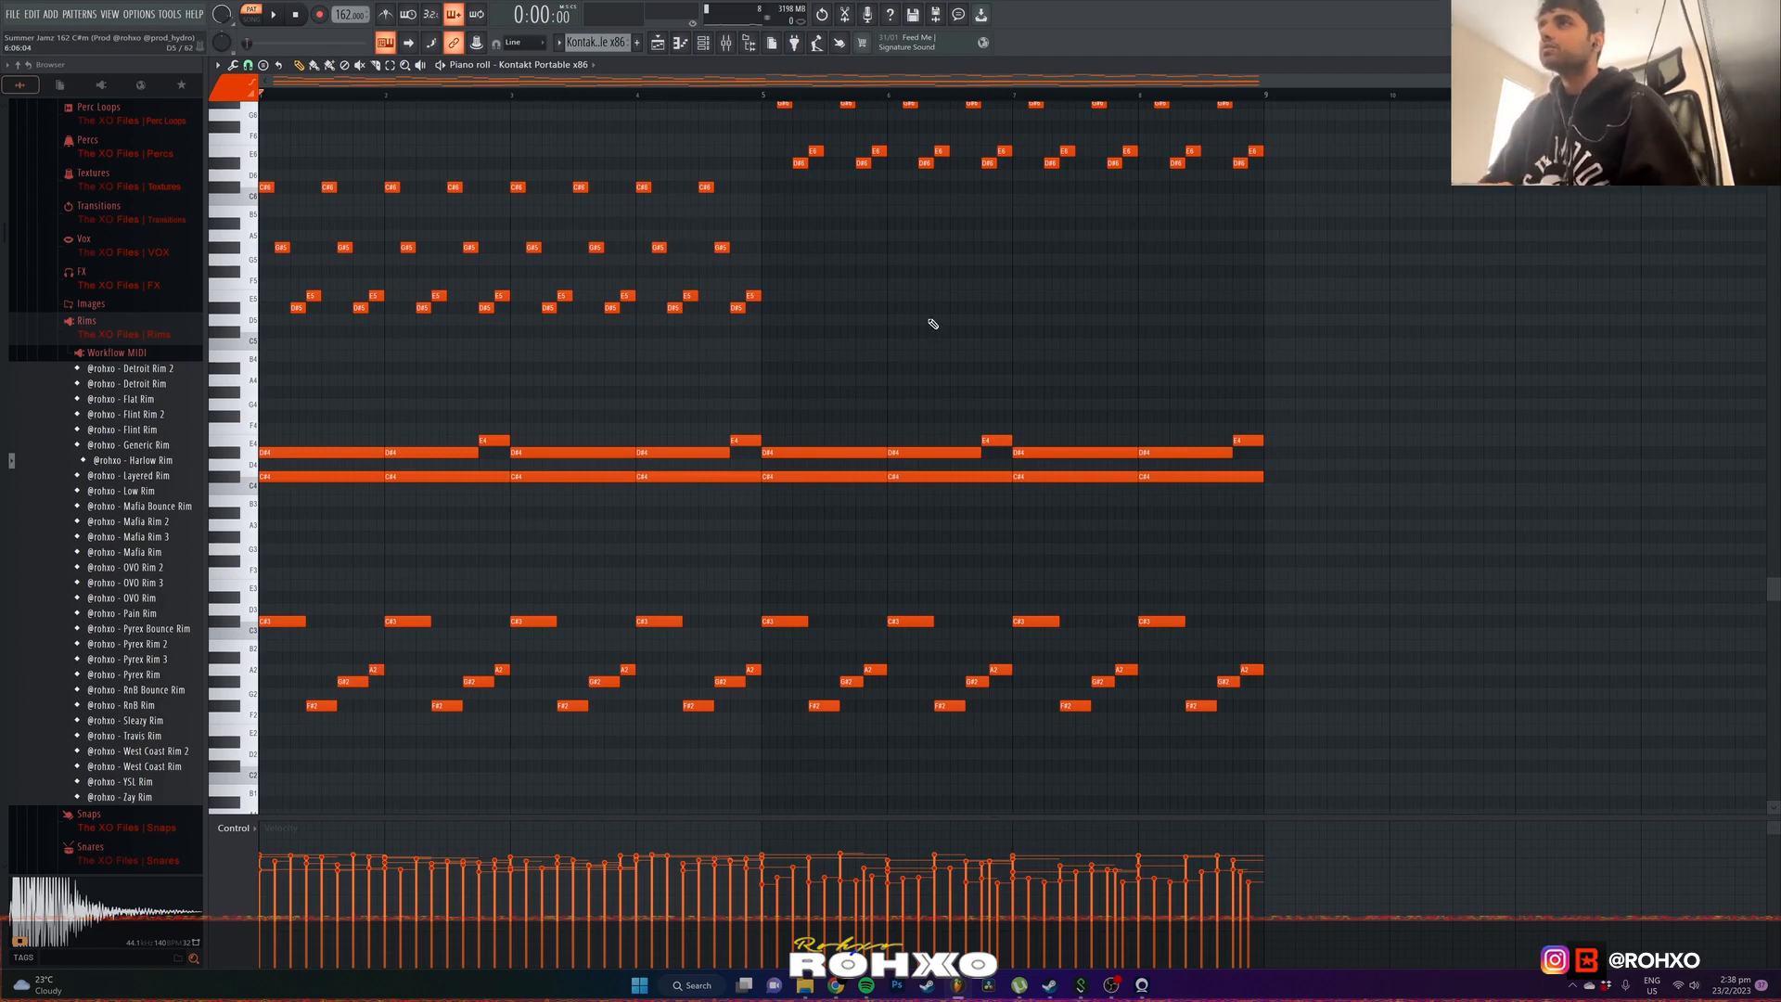
# - Highlight the whole upper arpeggio, followed by only its higher second half from bar 5, clearing each selection
pyautogui.scroll(5, 928, 322)
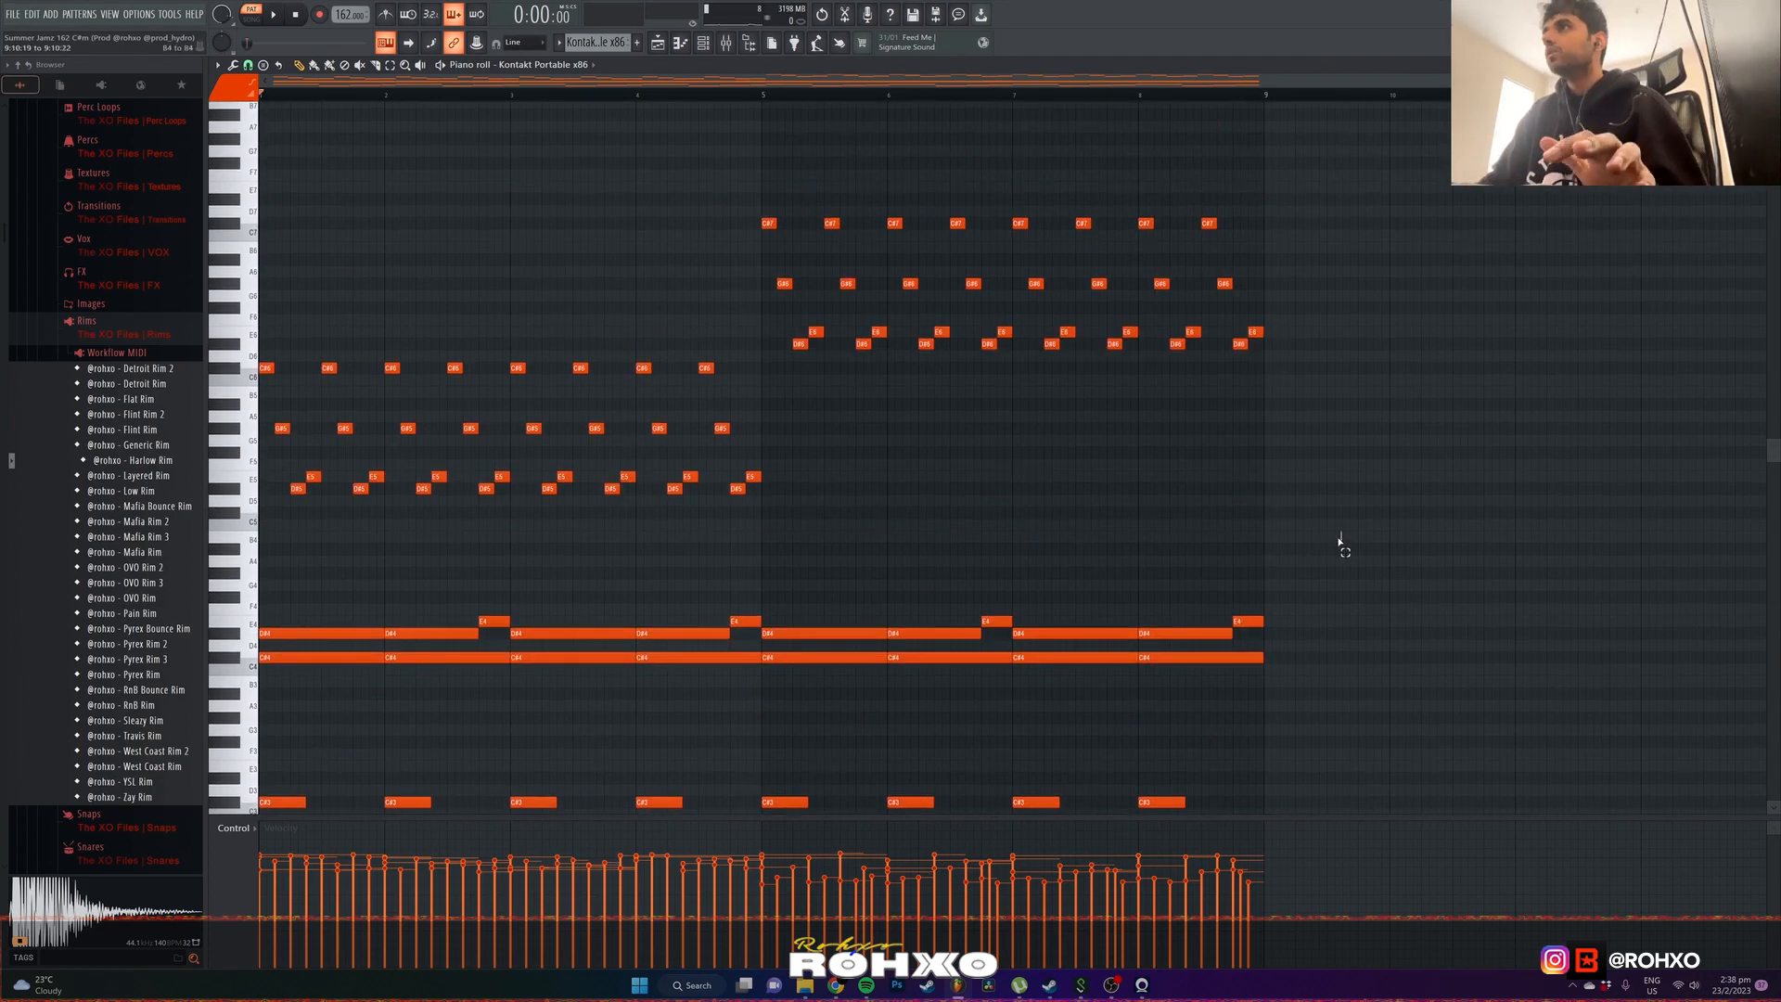
pyautogui.moveTo(1340, 548); pyautogui.dragTo(264, 221)
pyautogui.scroll(-2, 562, 179)
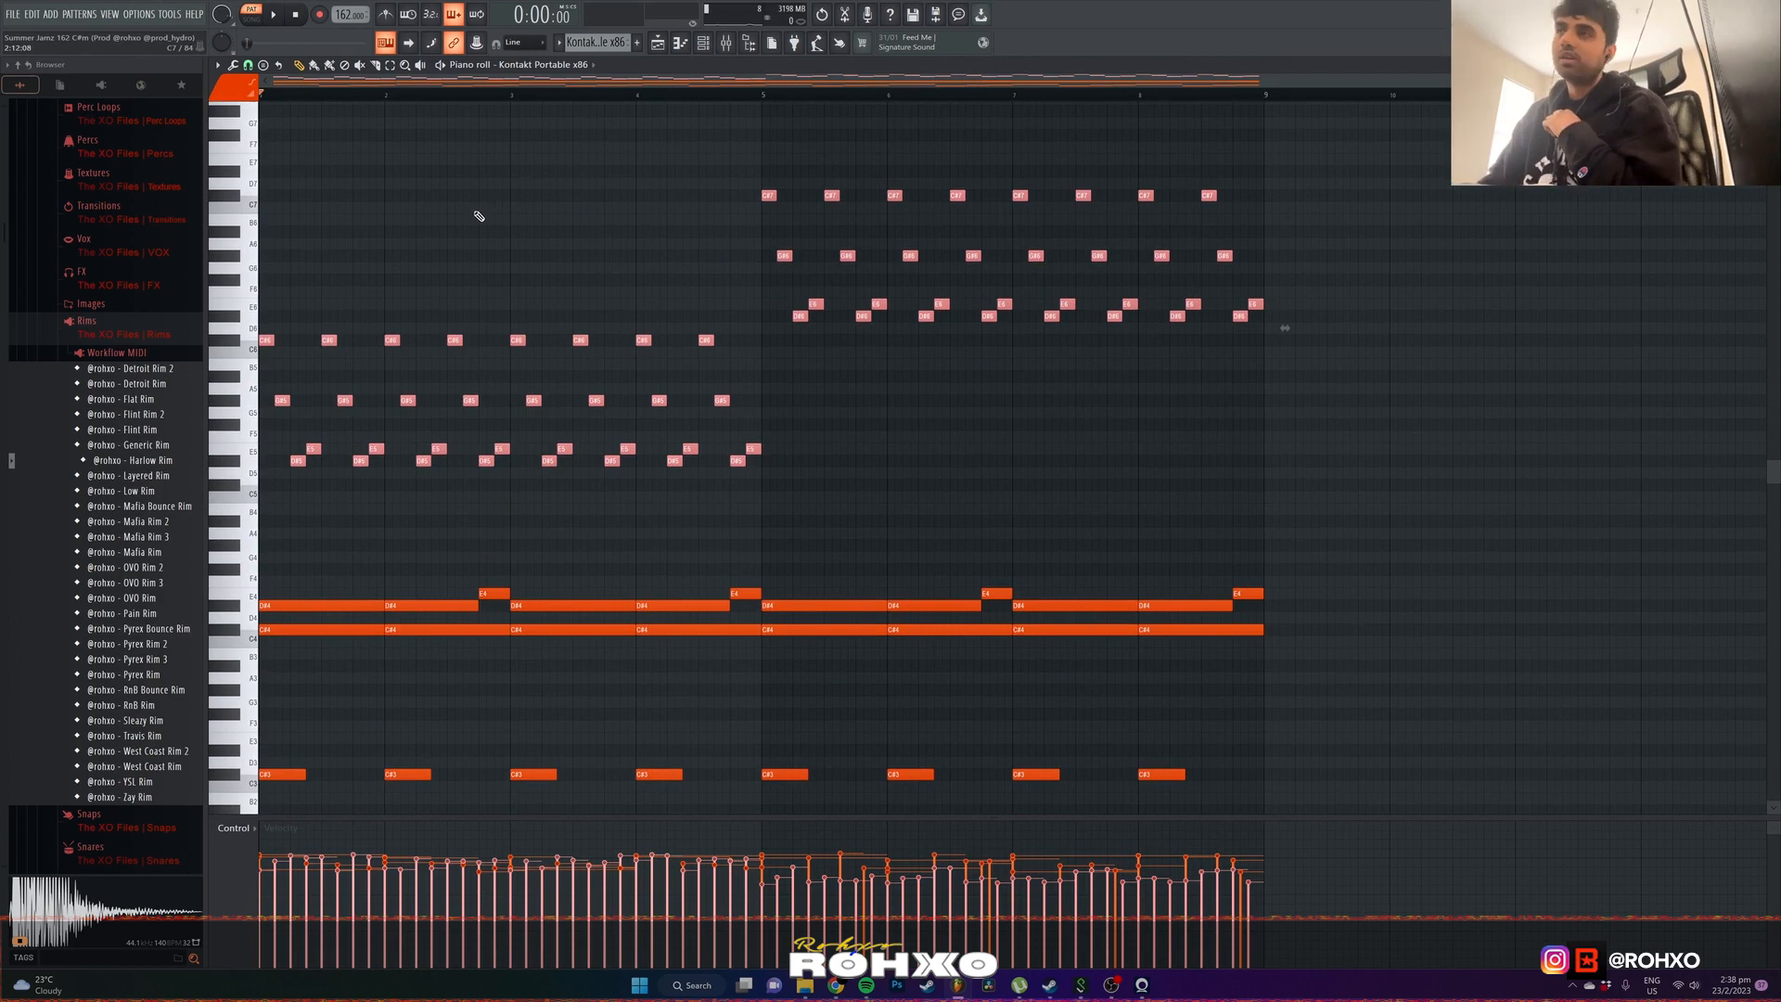
pyautogui.click(491, 219)
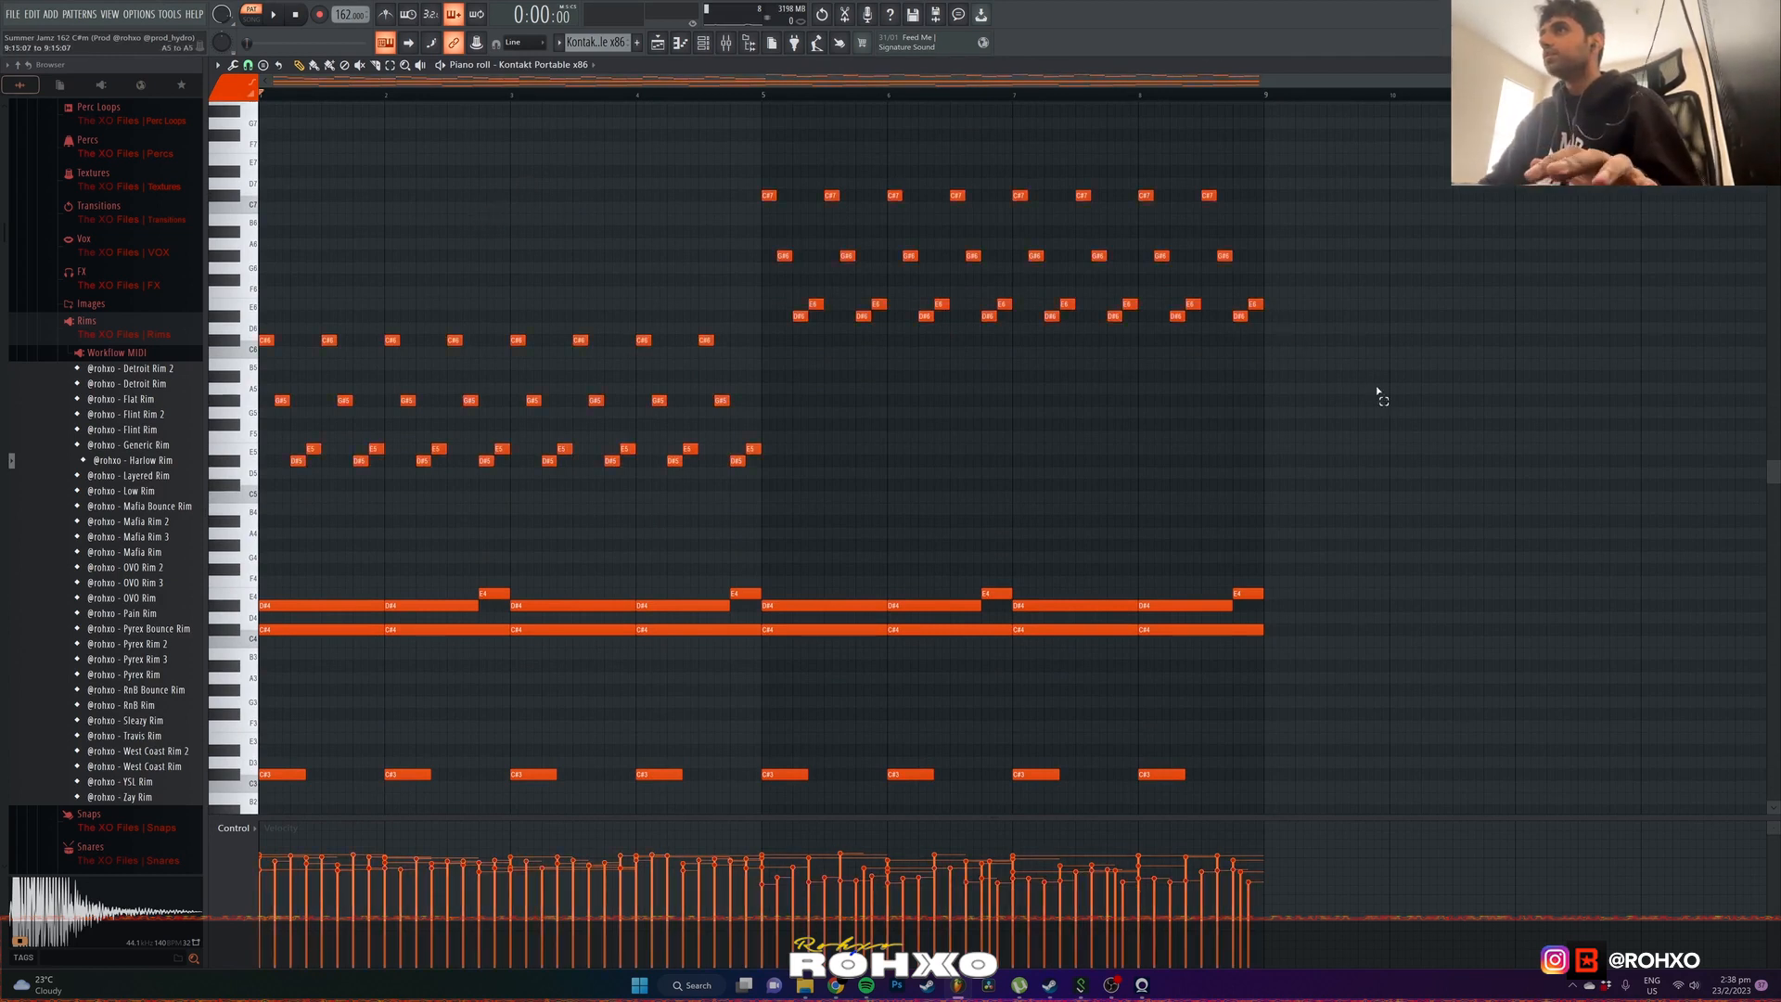
pyautogui.moveTo(1378, 394); pyautogui.dragTo(767, 140)
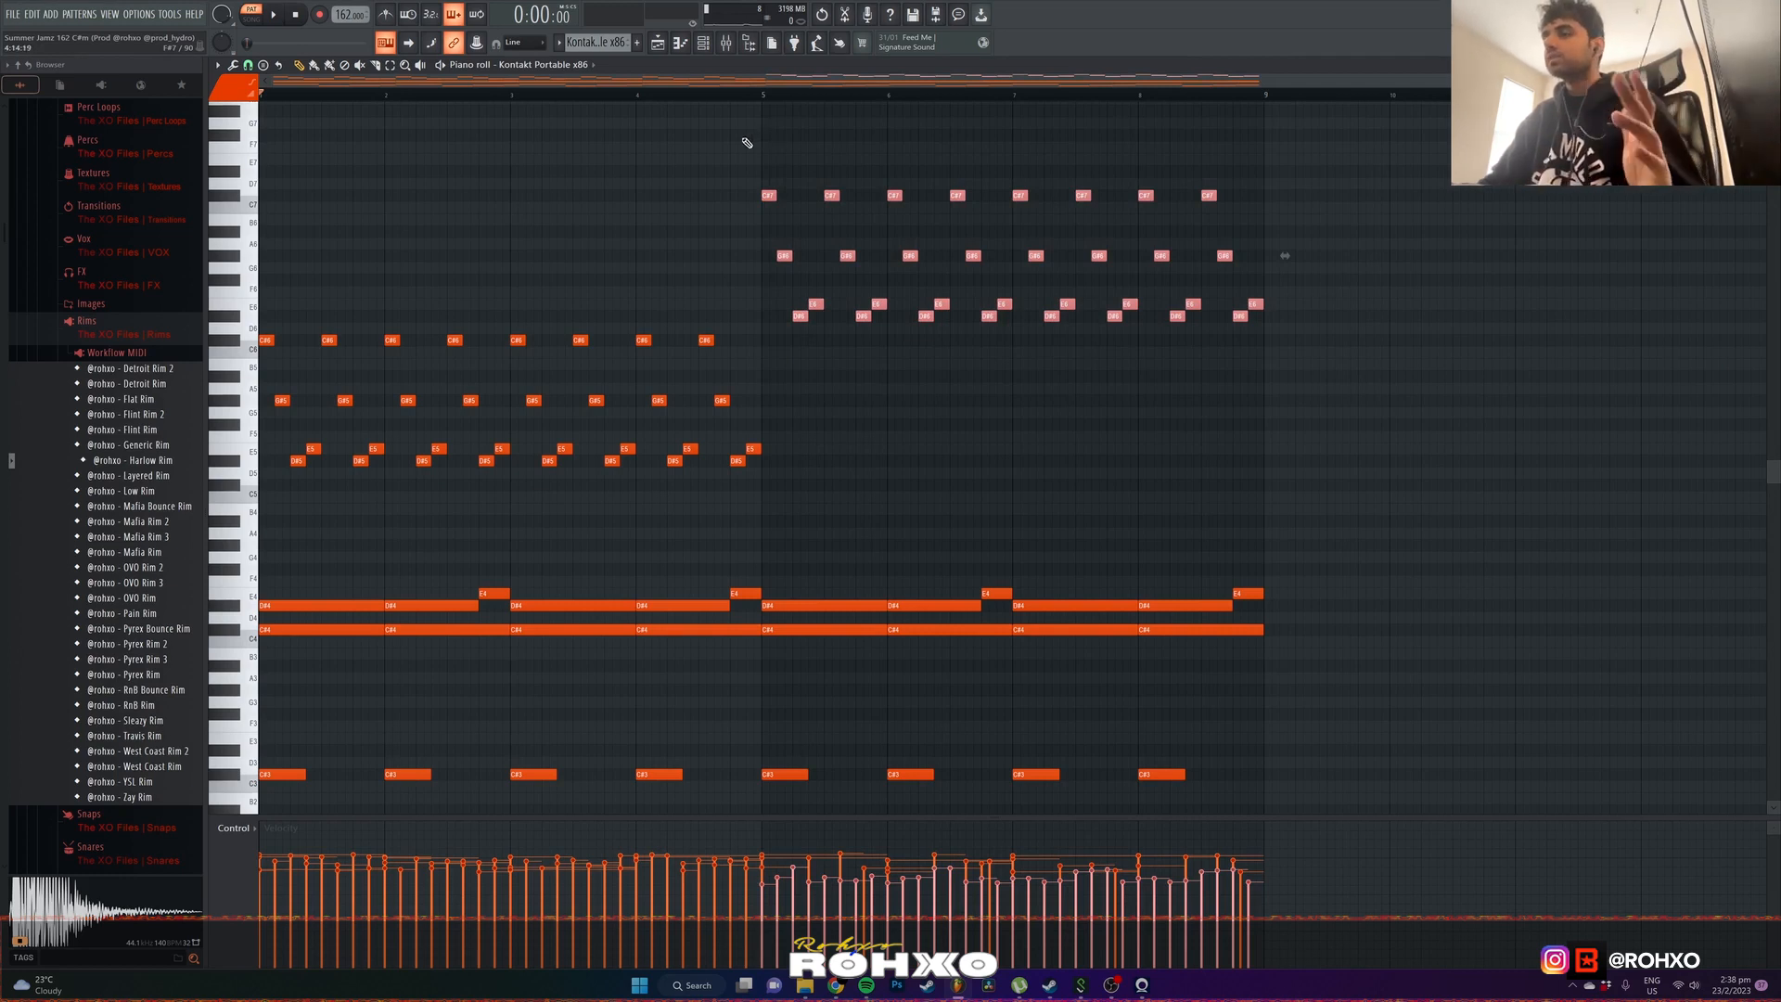
pyautogui.click(744, 145)
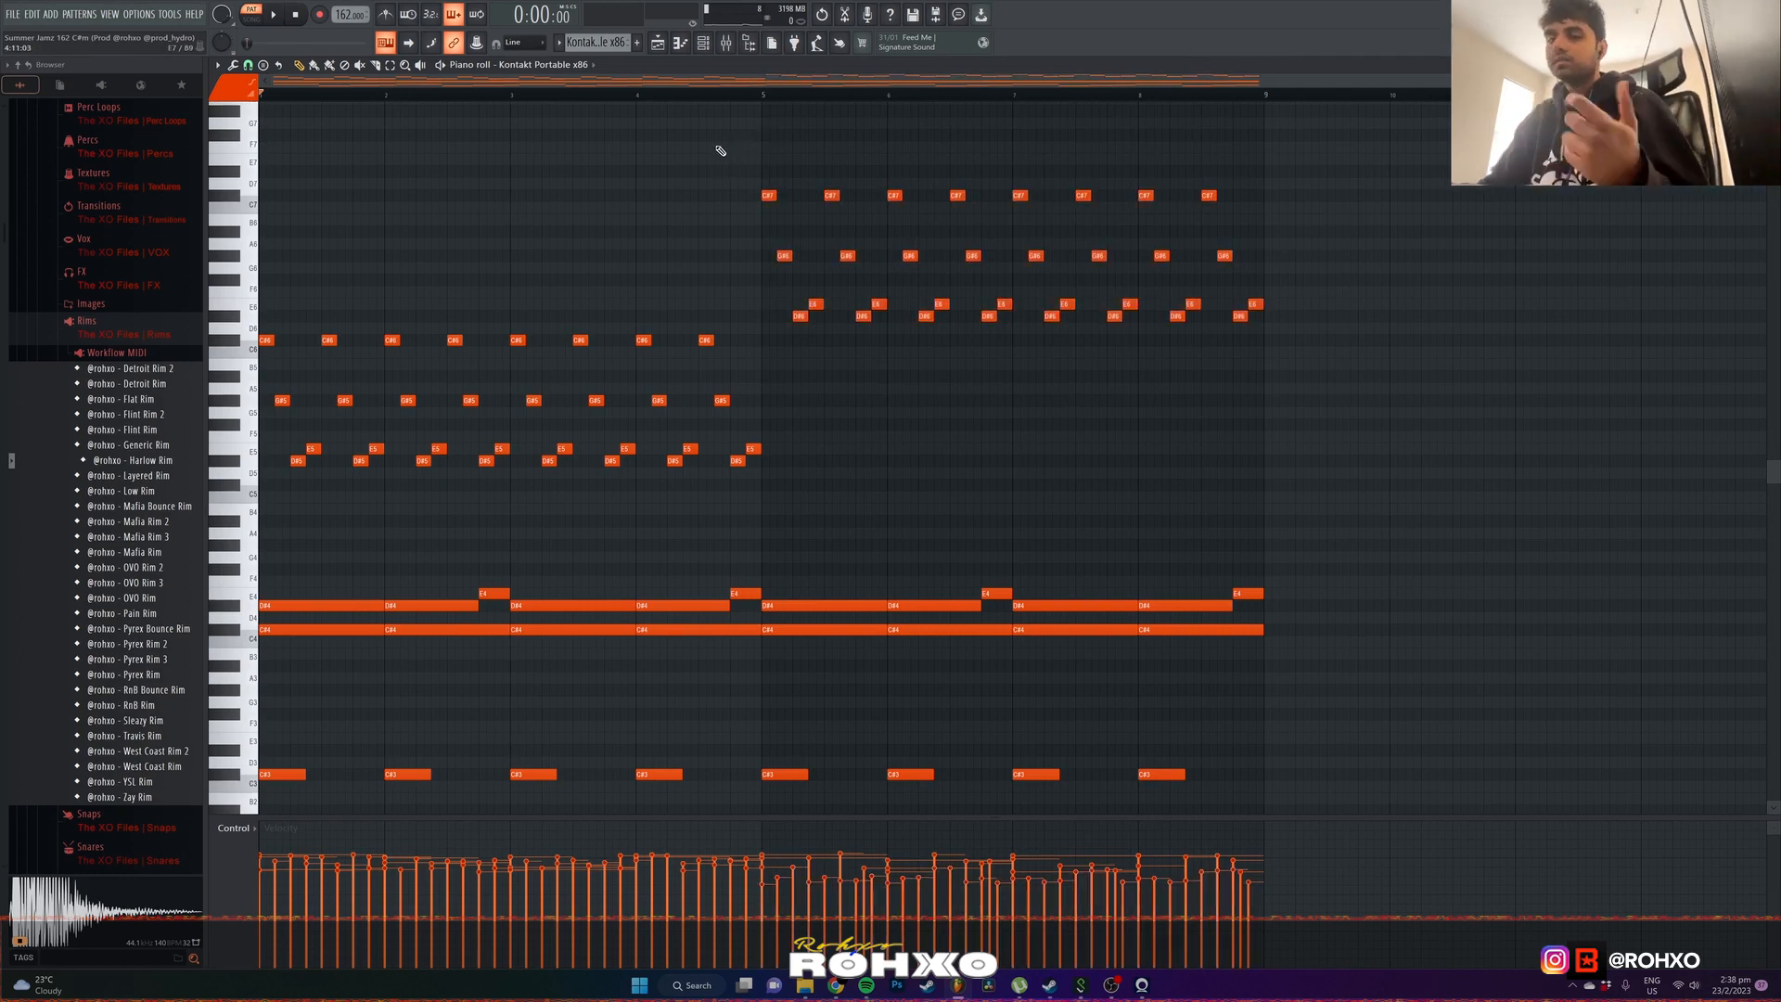
# - Try raising the velocity randomization for the main strings notes in the randomizer, and close it without accepting
pyautogui.hotkey('alt', 'r')
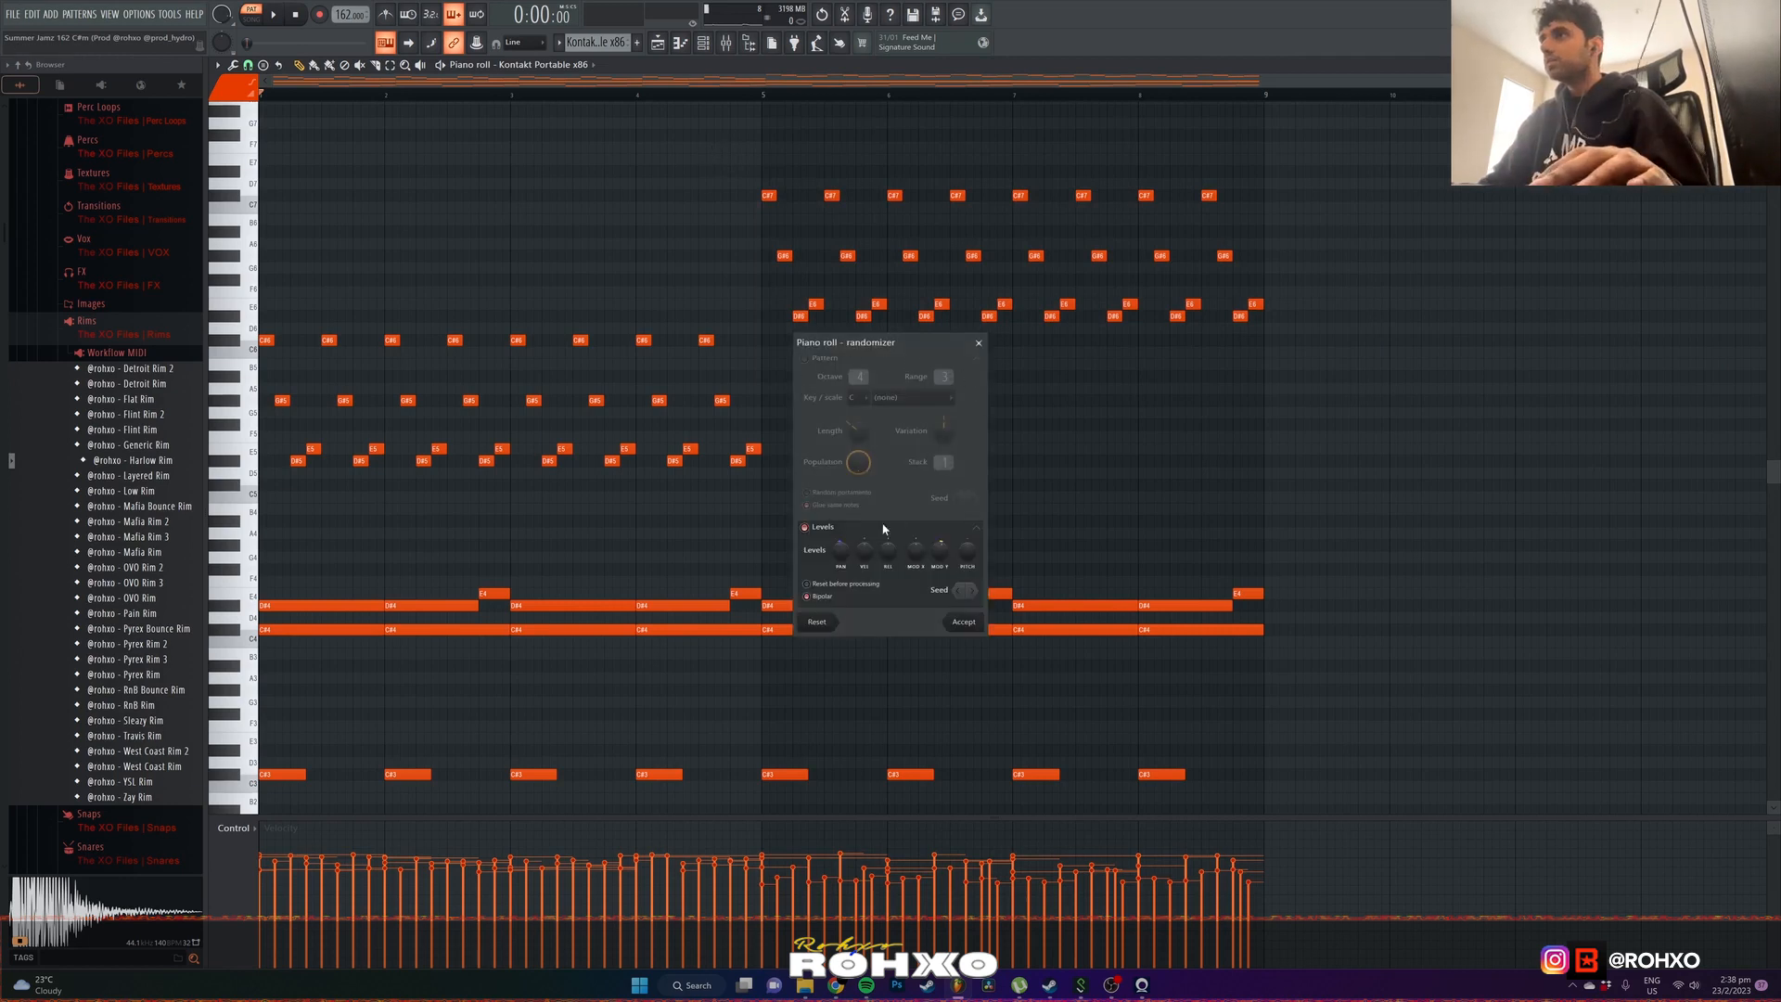
pyautogui.moveTo(862, 554); pyautogui.dragTo(863, 536)
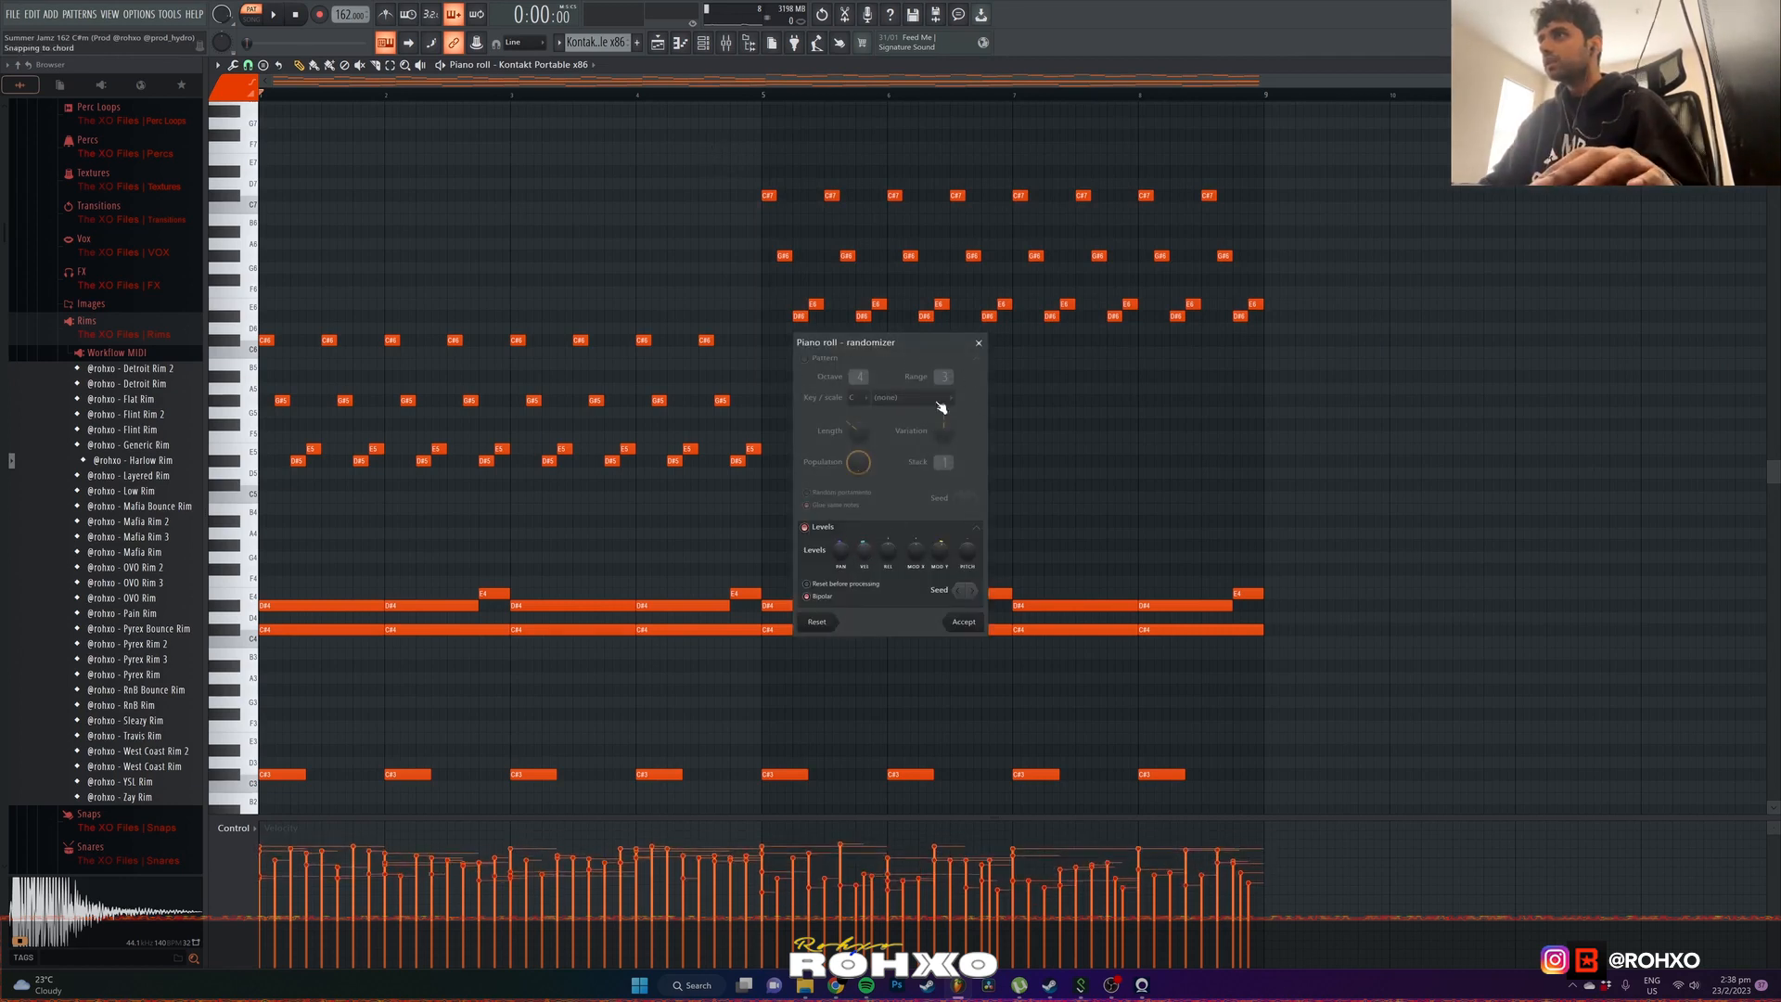
pyautogui.click(978, 342)
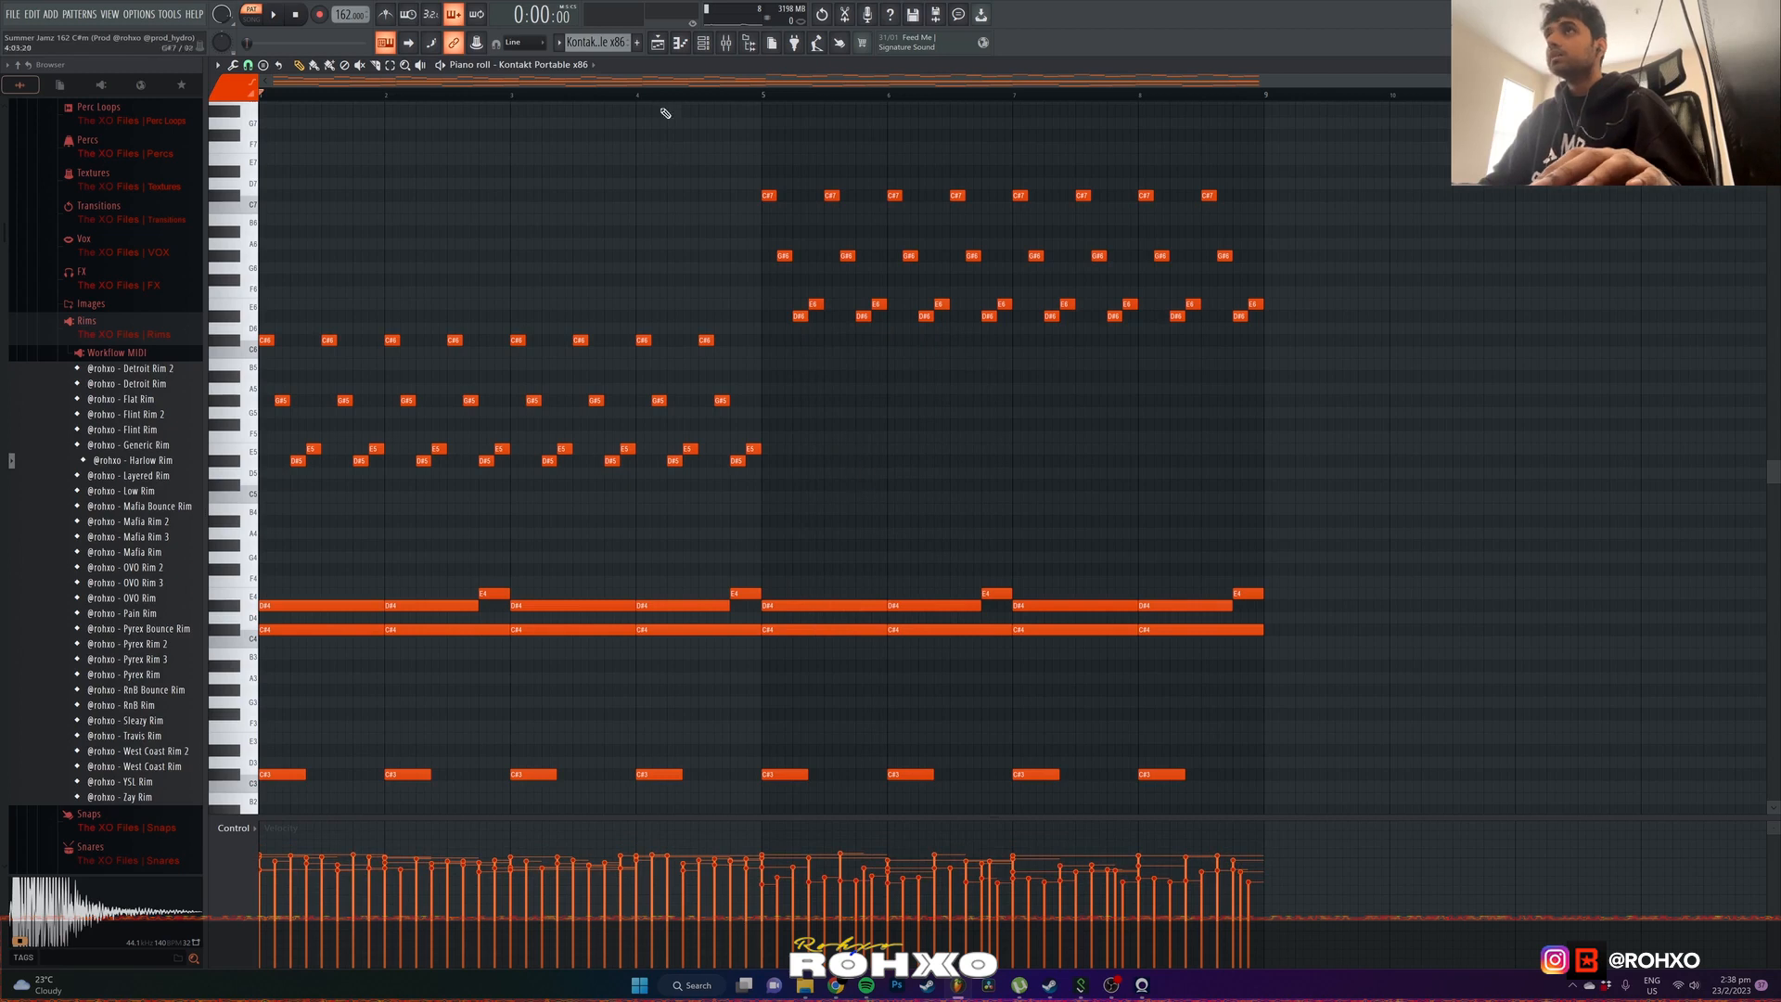
# - Inspect the ValhallaVintageVerb and Fruity Parametric EQ 2 settings on the Main Strings mixer track
pyautogui.press('F9')
pyautogui.click(1162, 527)
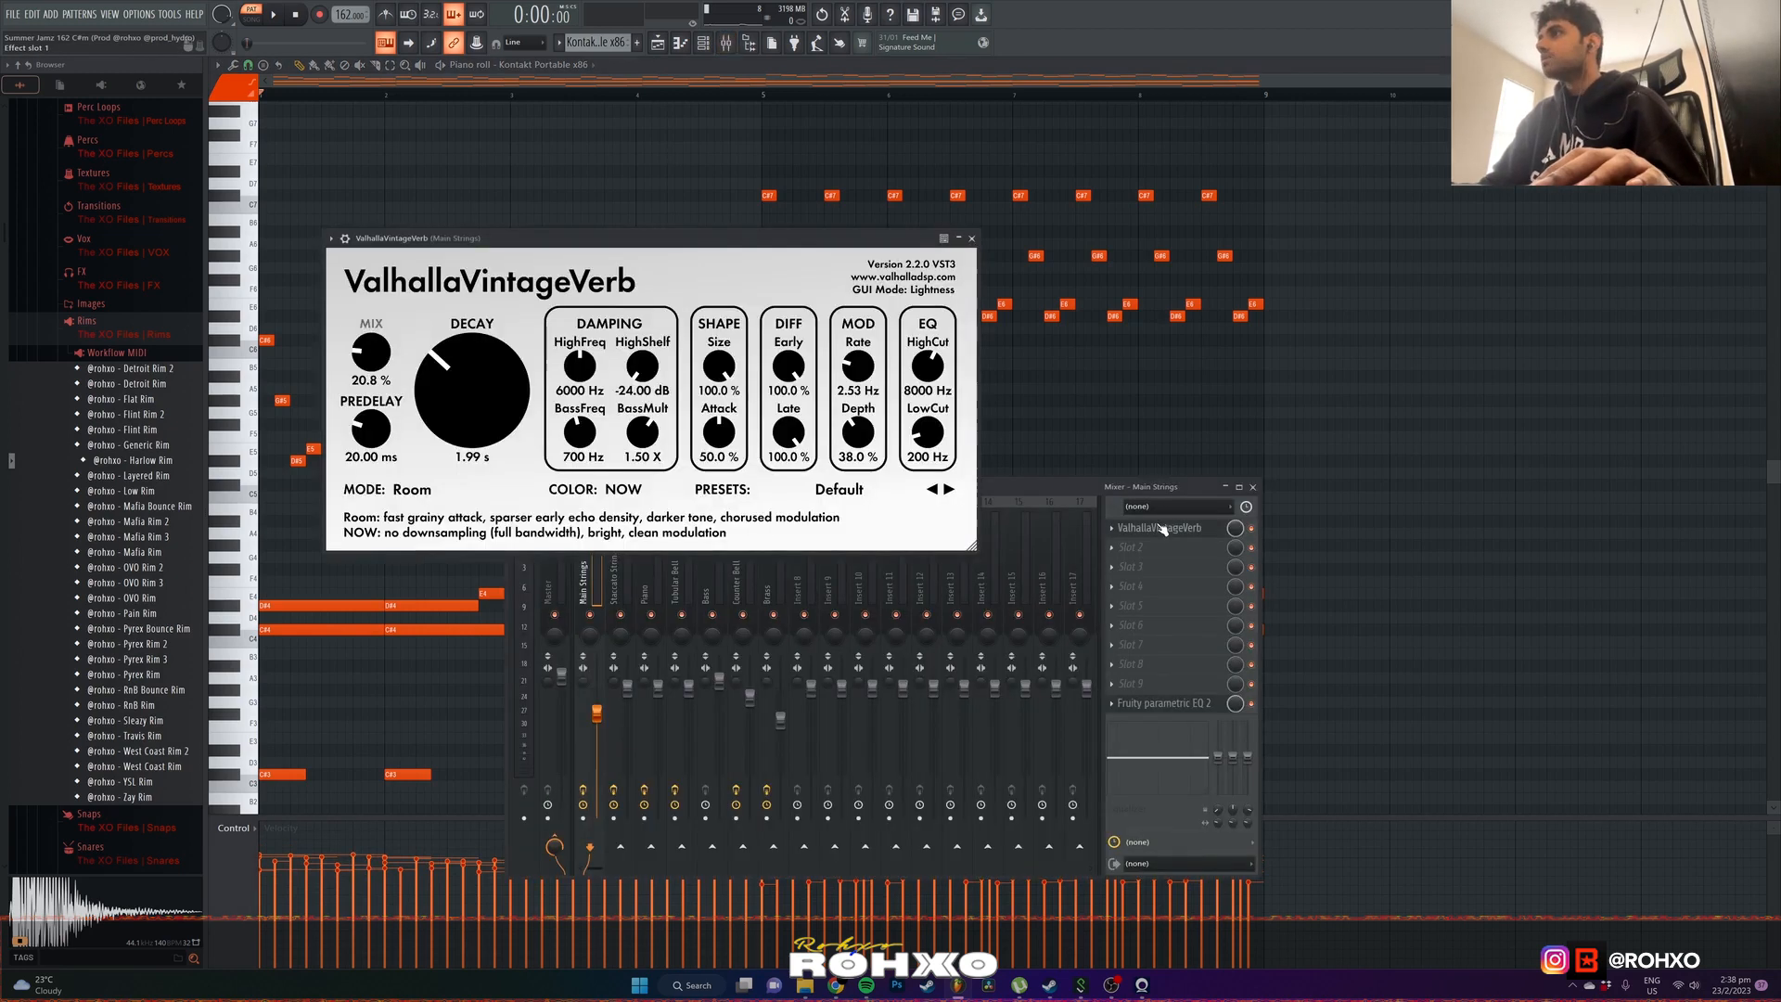
pyautogui.click(1199, 705)
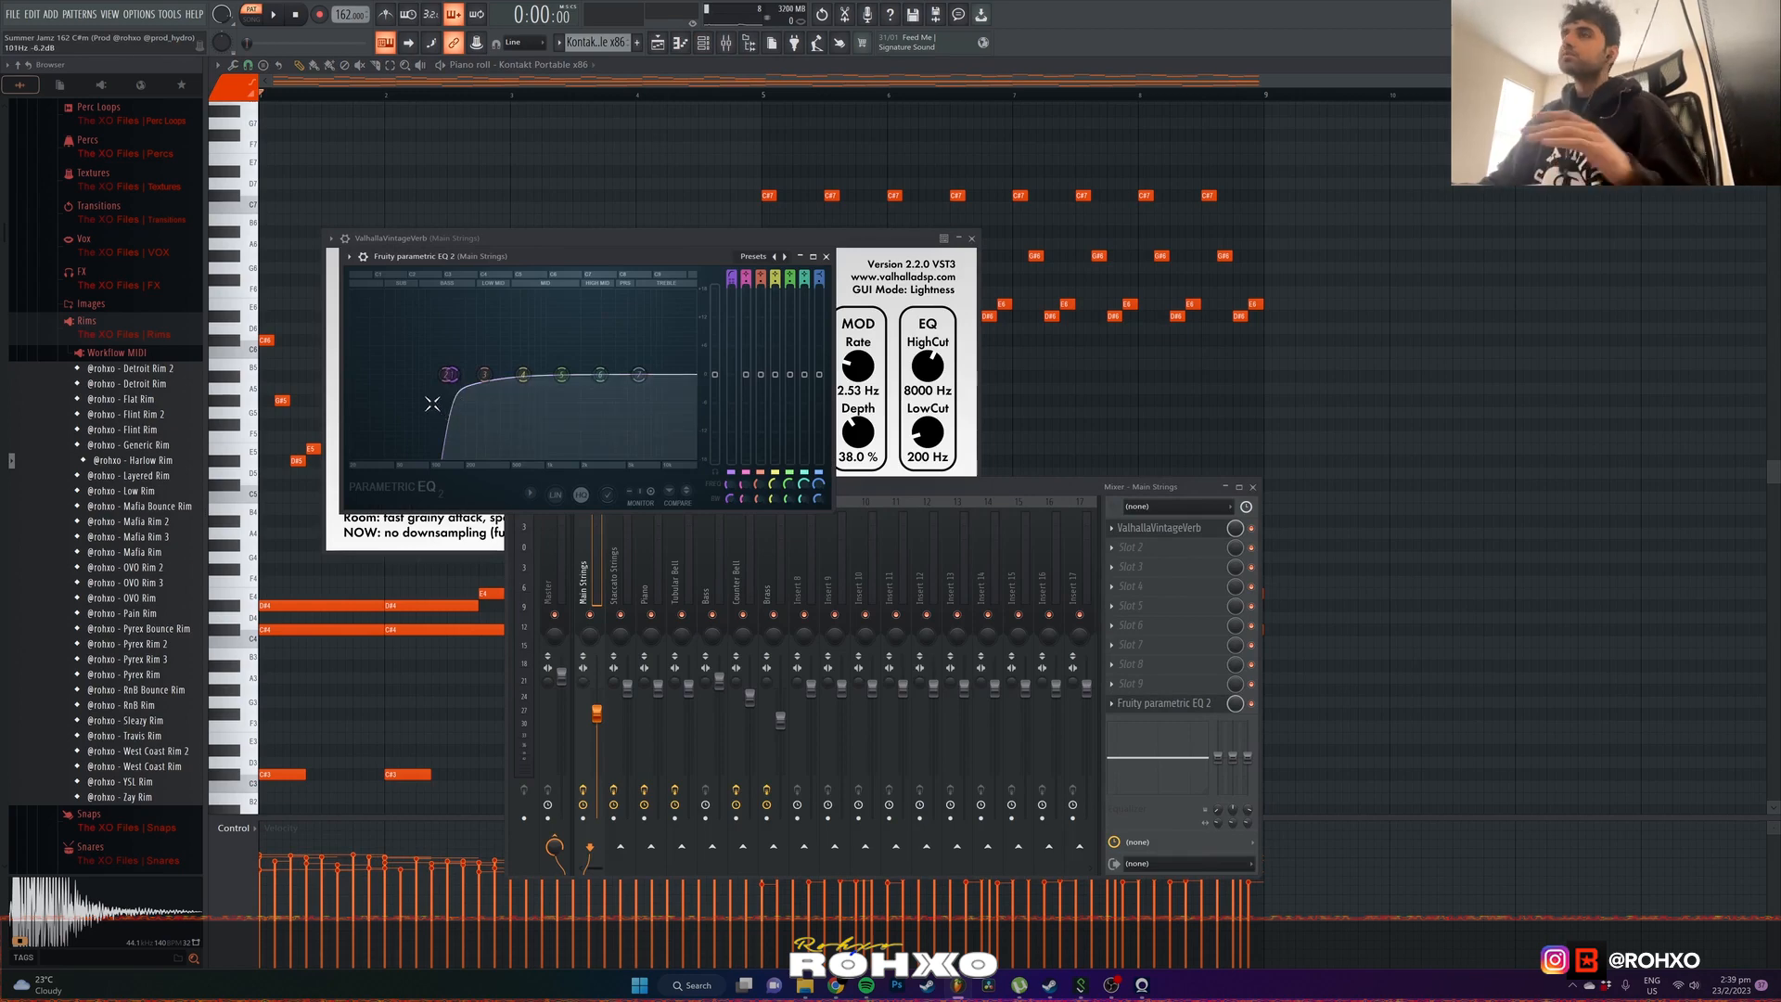
pyautogui.rightClick(1051, 429)
# - Show the Kontakt 7 channel's staccato notes in the piano roll and open its instrument
pyautogui.scroll(-1, 597, 42)
pyautogui.click(703, 42)
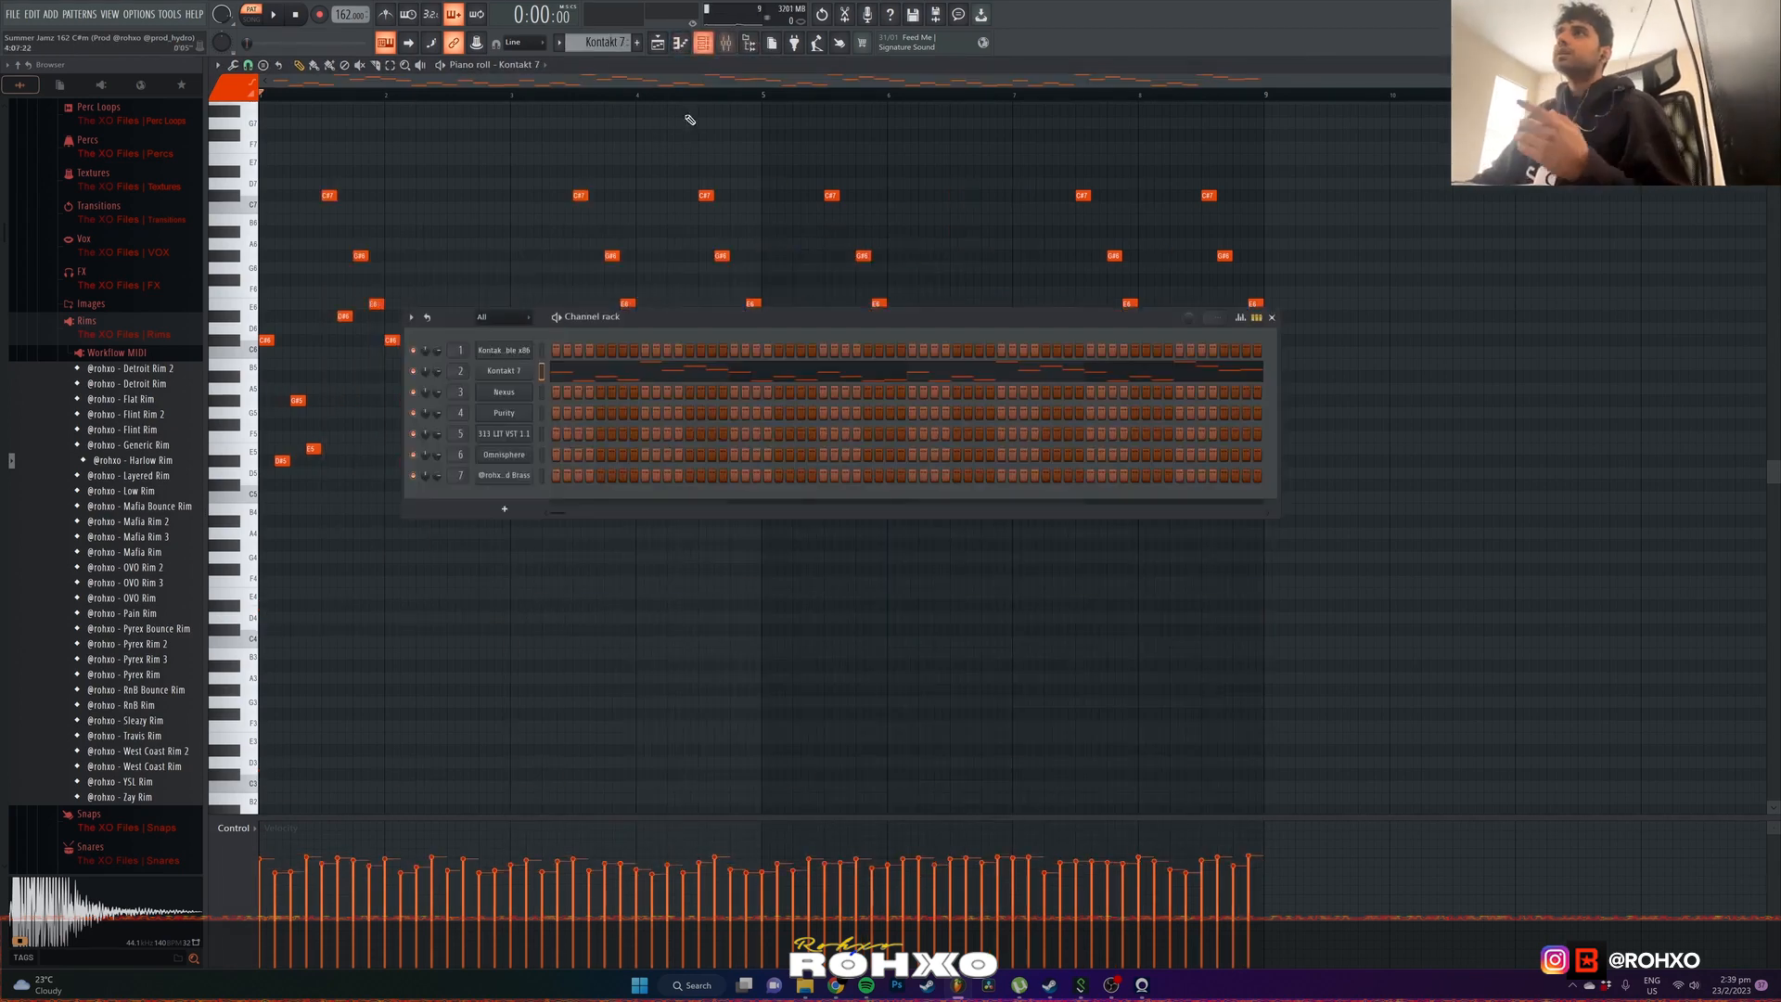
pyautogui.press('F6')
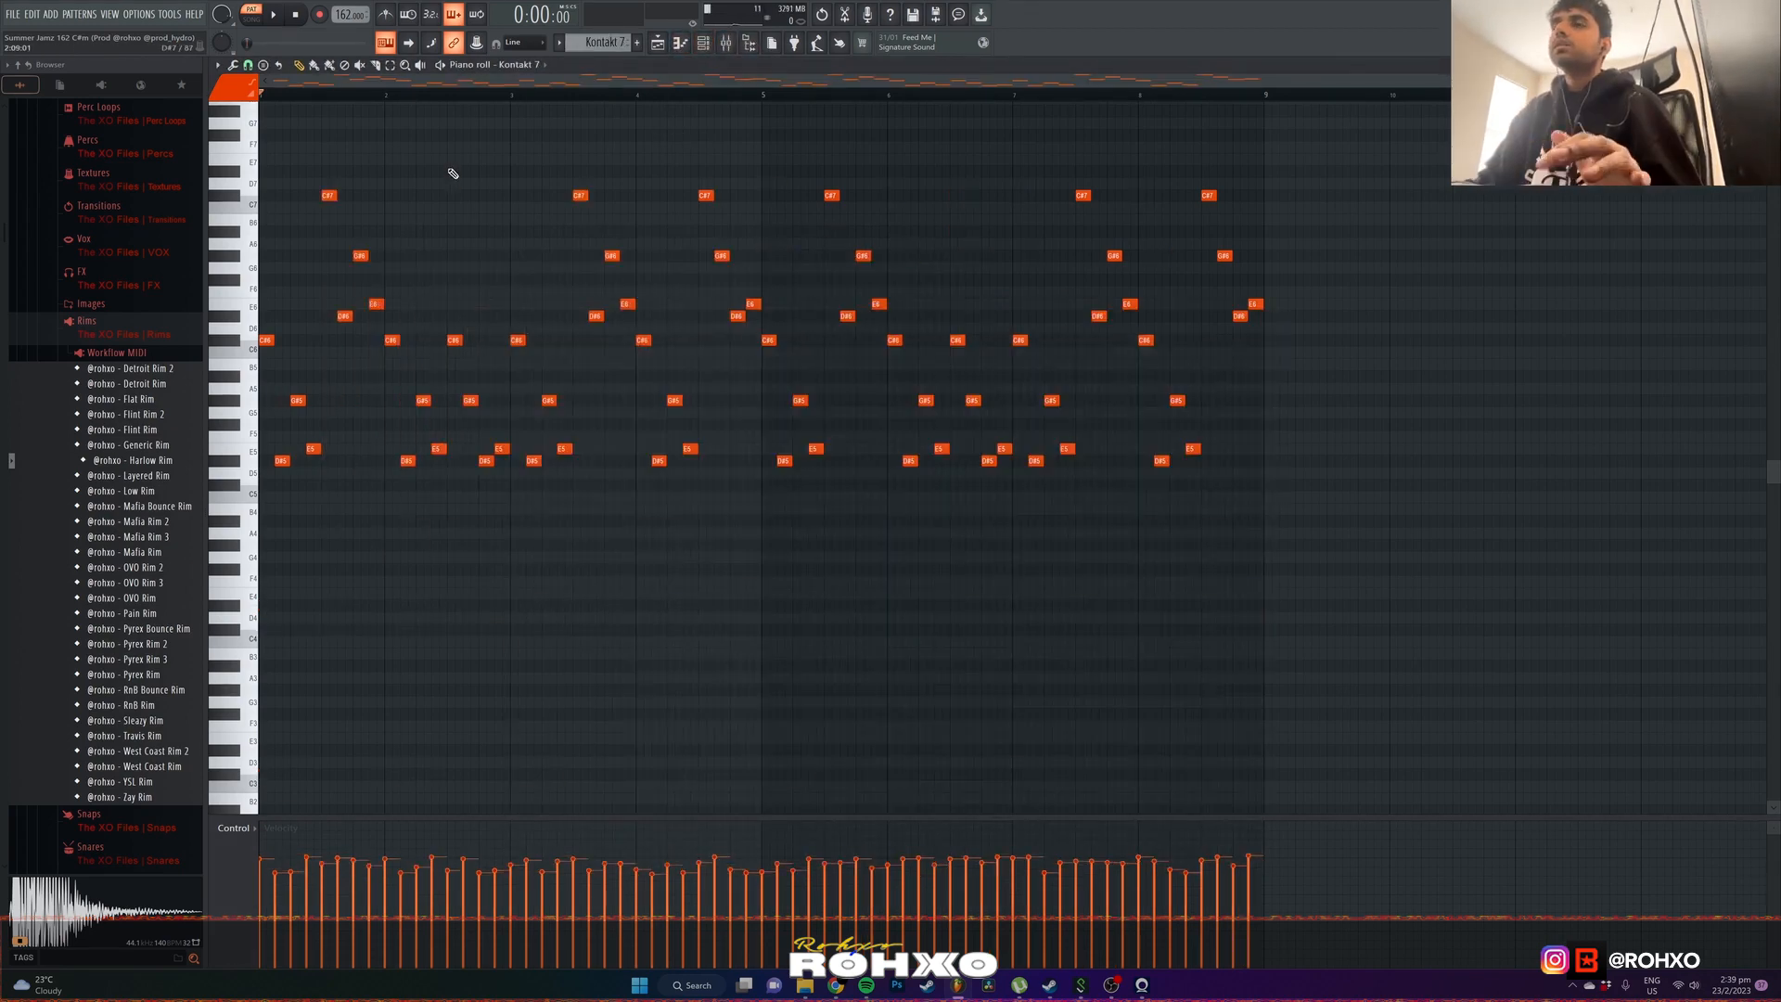
pyautogui.click(703, 43)
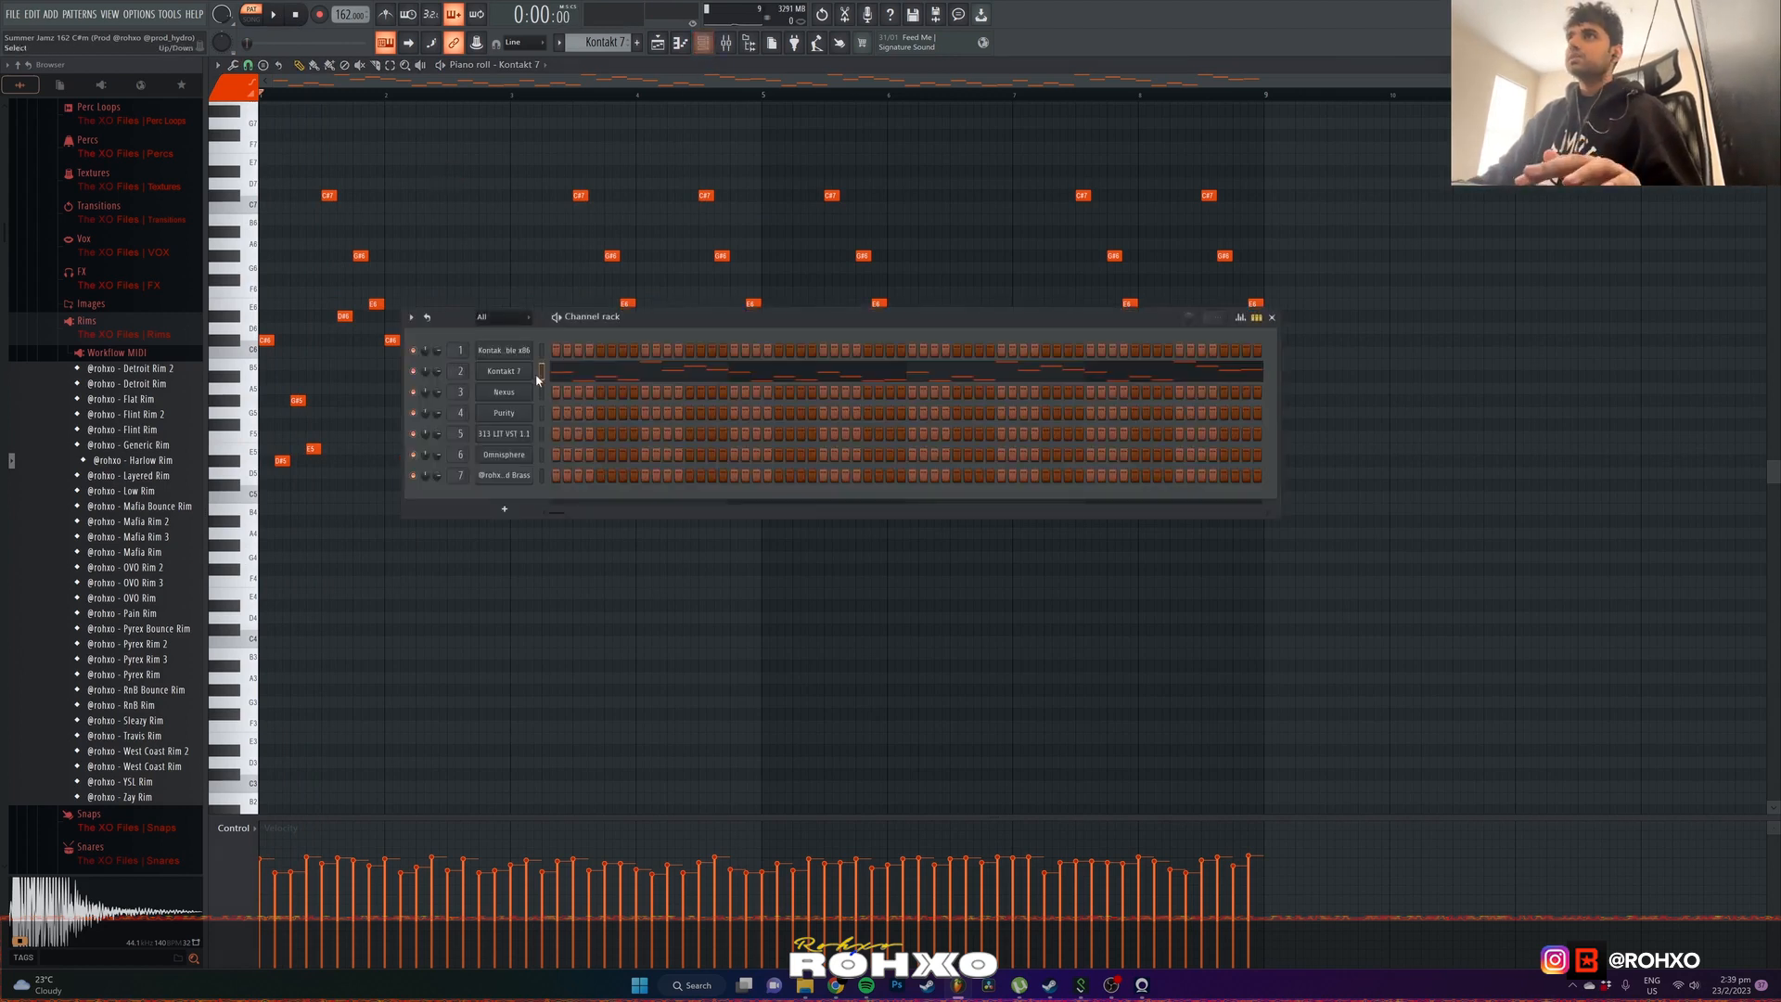
pyautogui.click(524, 372)
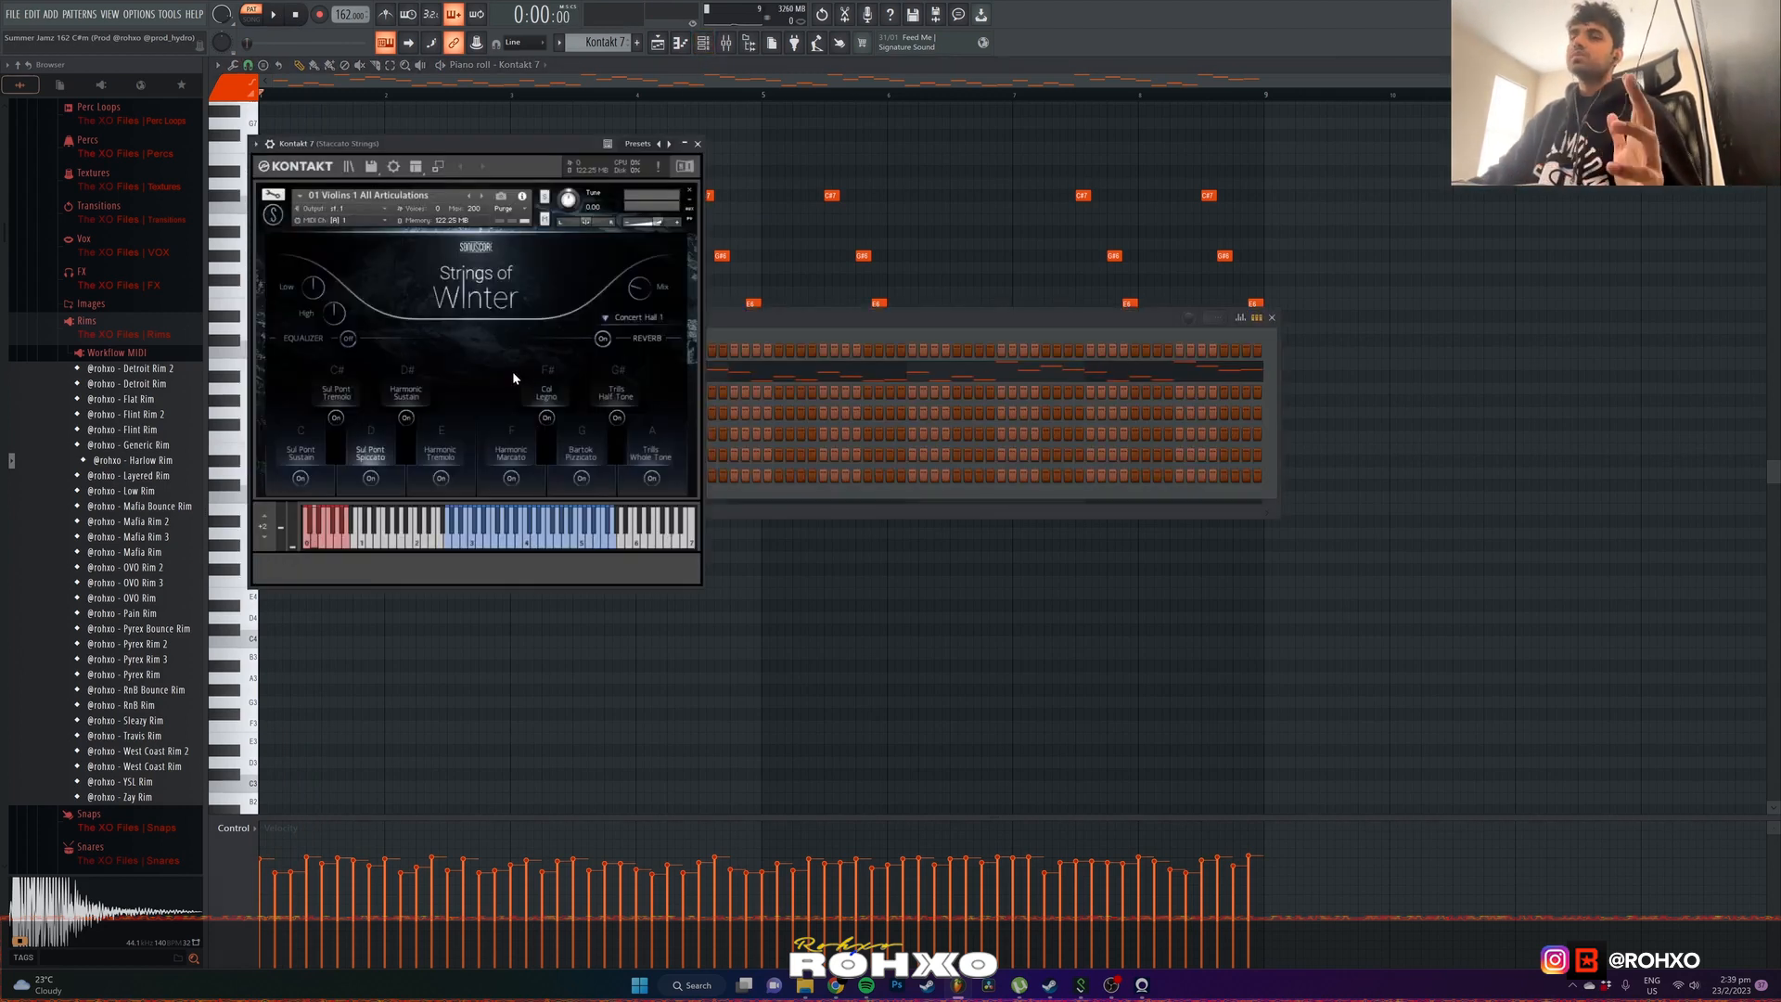
# - Return to the Kontakt 7 piano roll and play back the staccato strings pattern
pyautogui.click(766, 193)
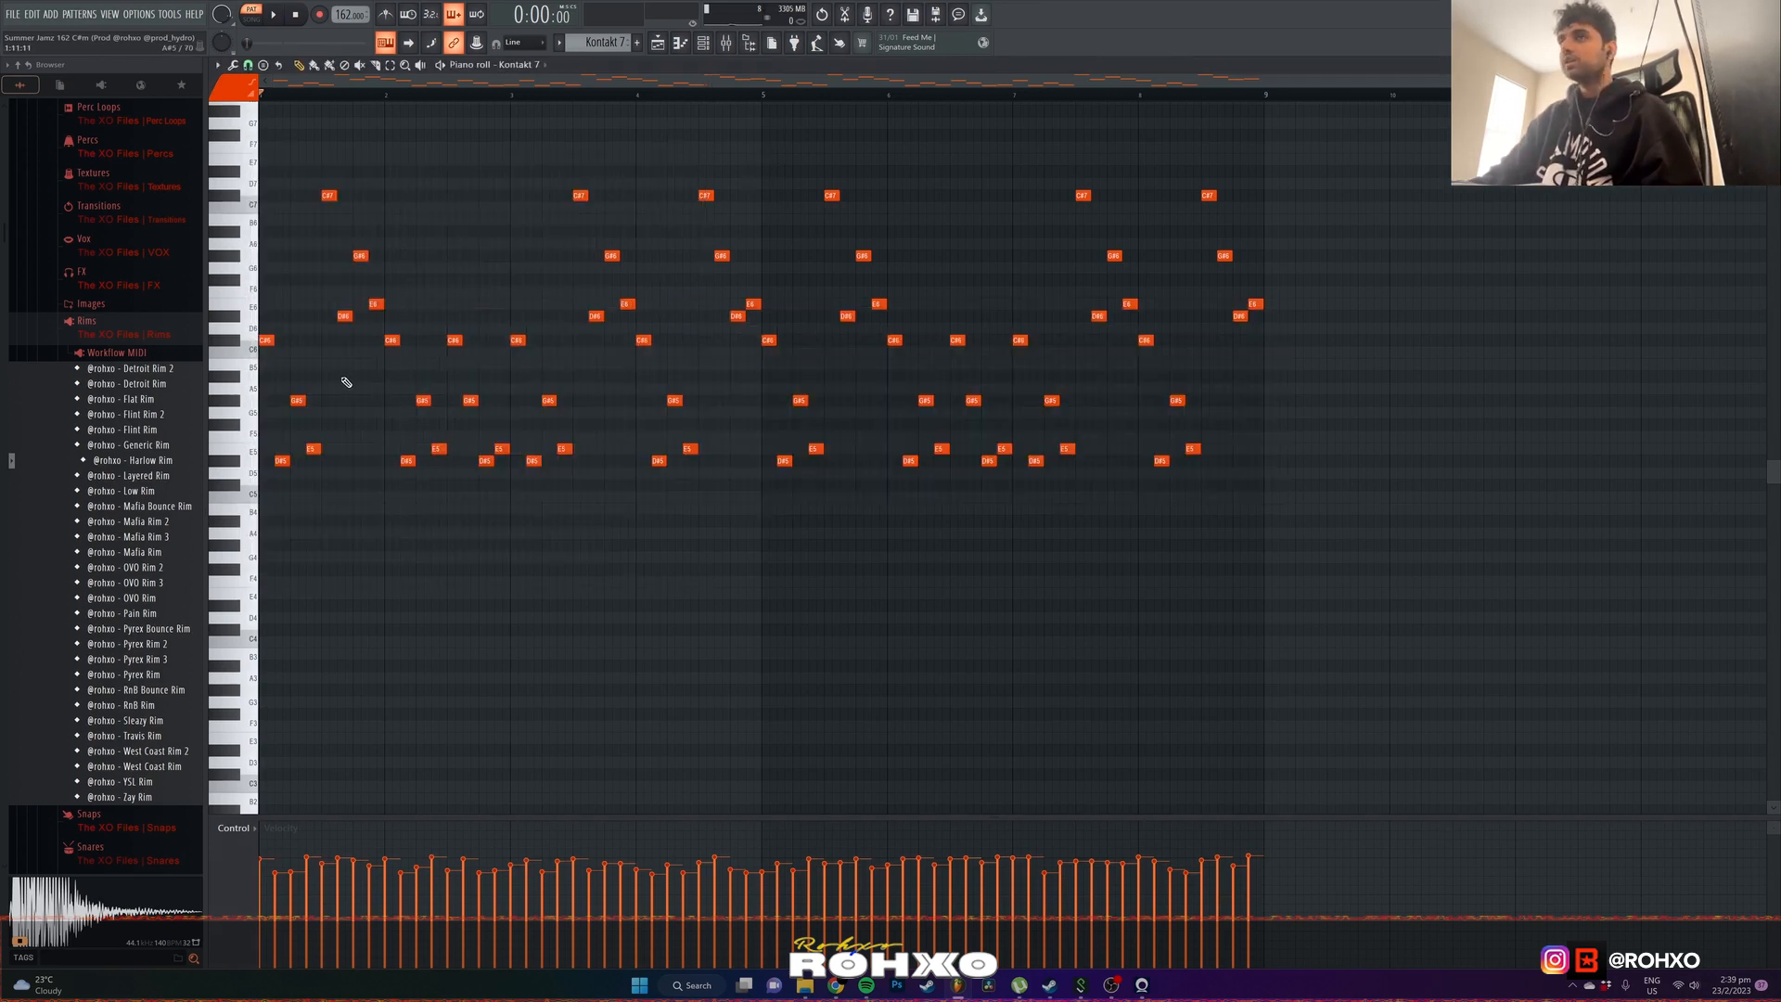
pyautogui.press('space')
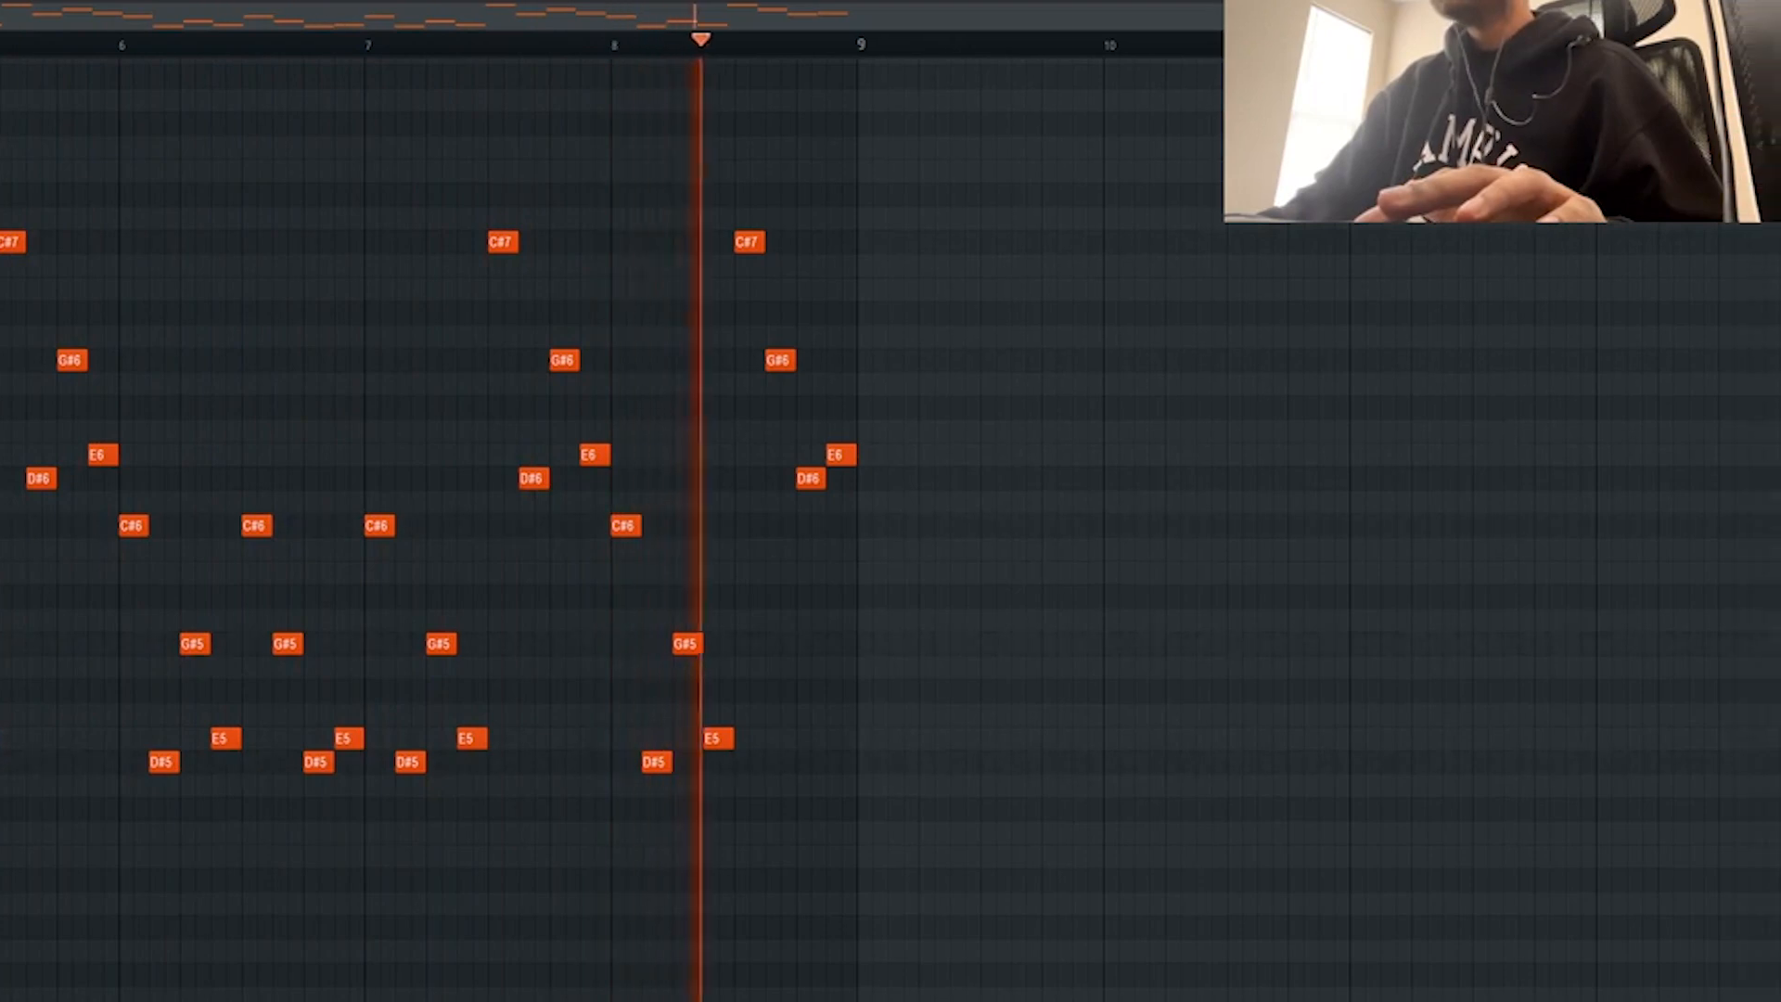
pyautogui.press('space')
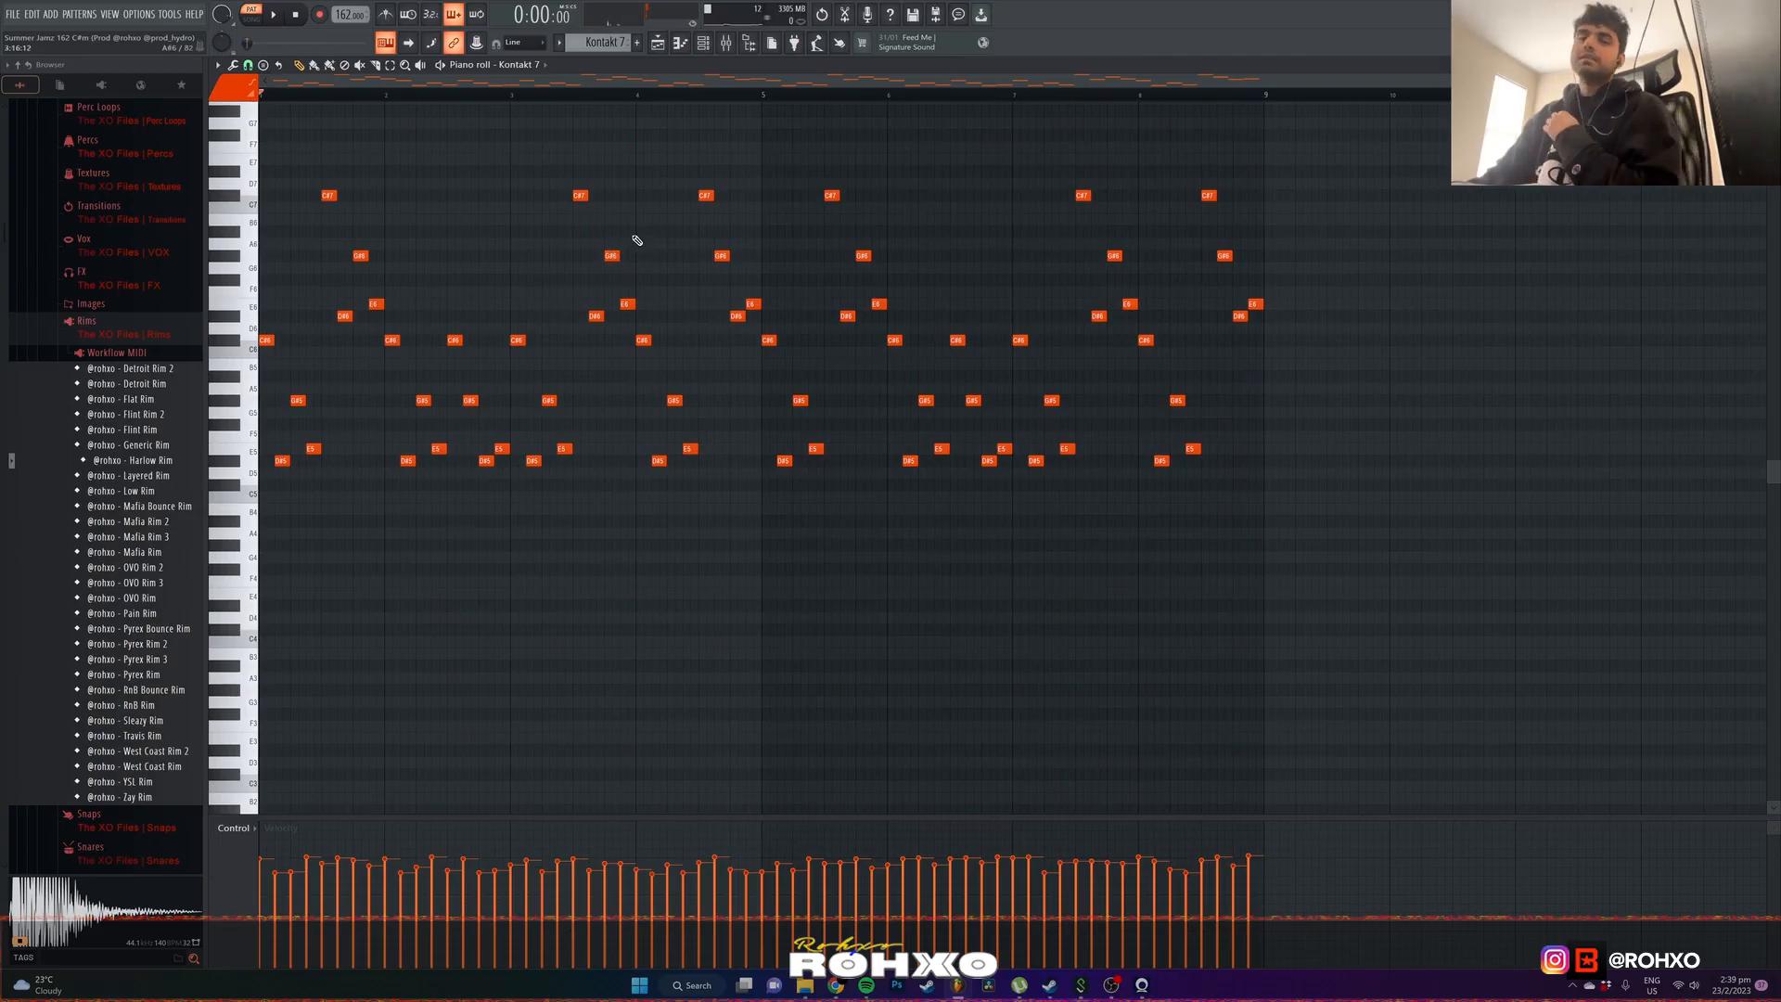
# - Inspect the ValhallaVintageVerb, PanCake2, soothe2 and Fruity Parametric EQ 2 settings on the Staccato Strings mixer track
pyautogui.click(728, 42)
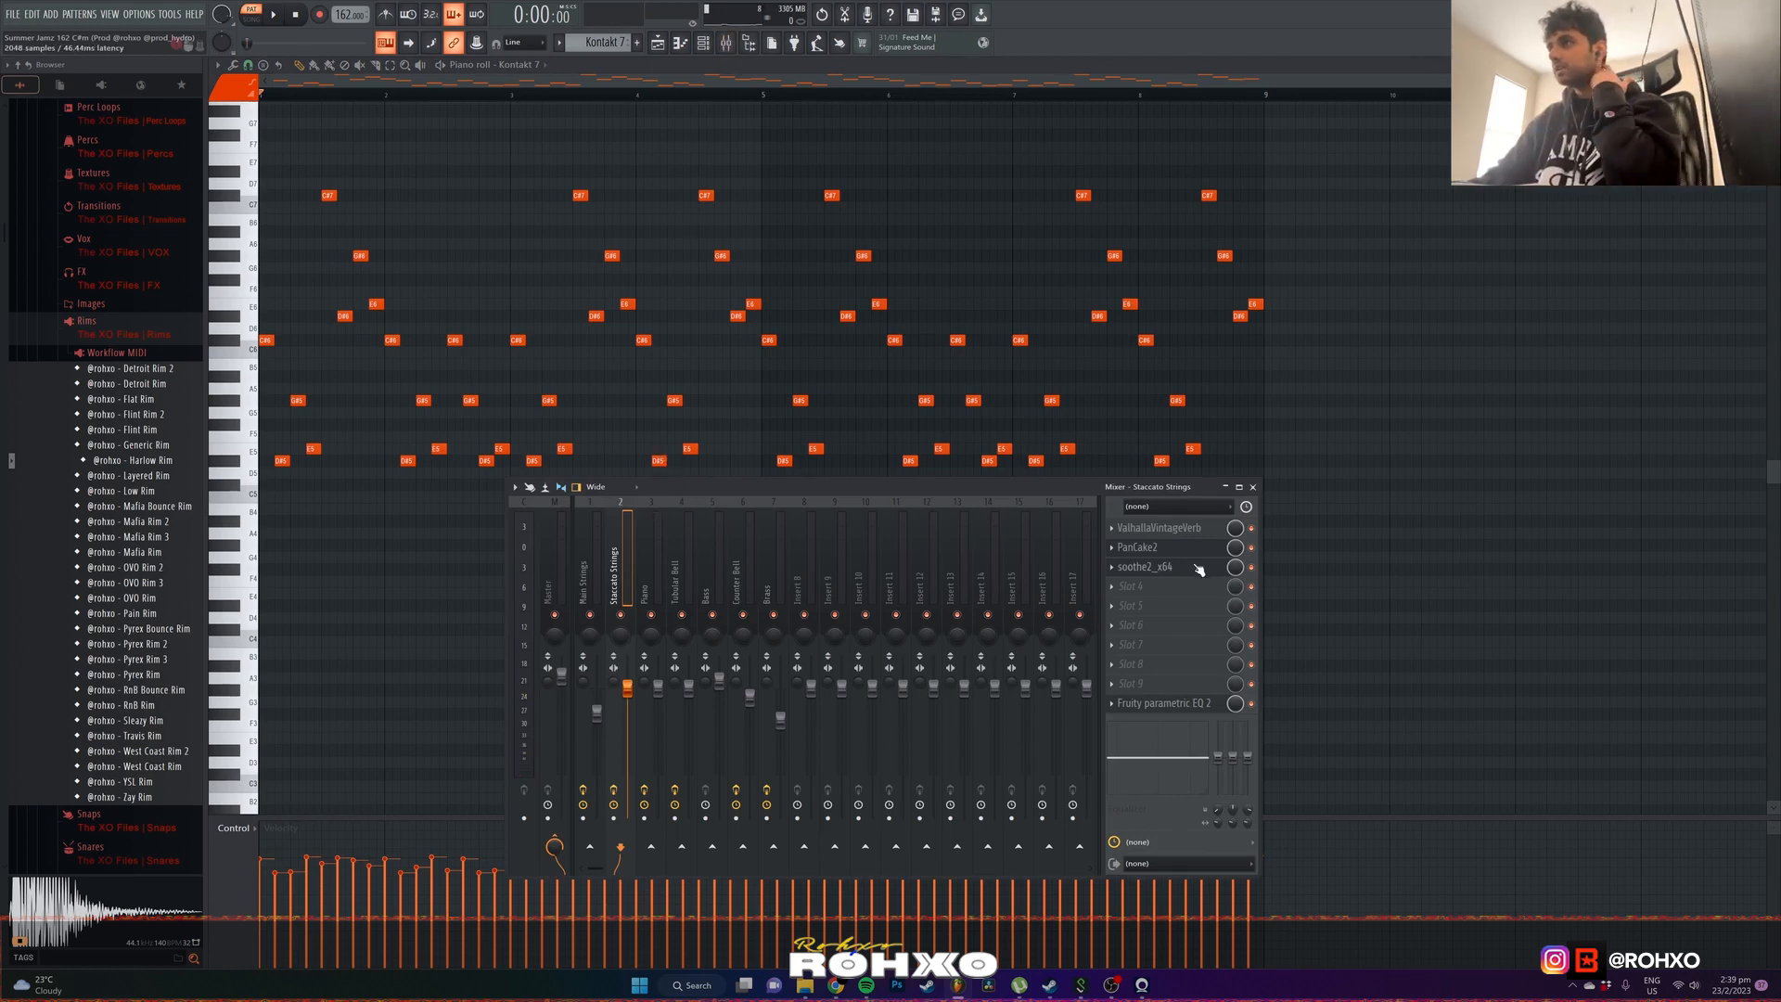
pyautogui.click(1186, 531)
pyautogui.click(1184, 548)
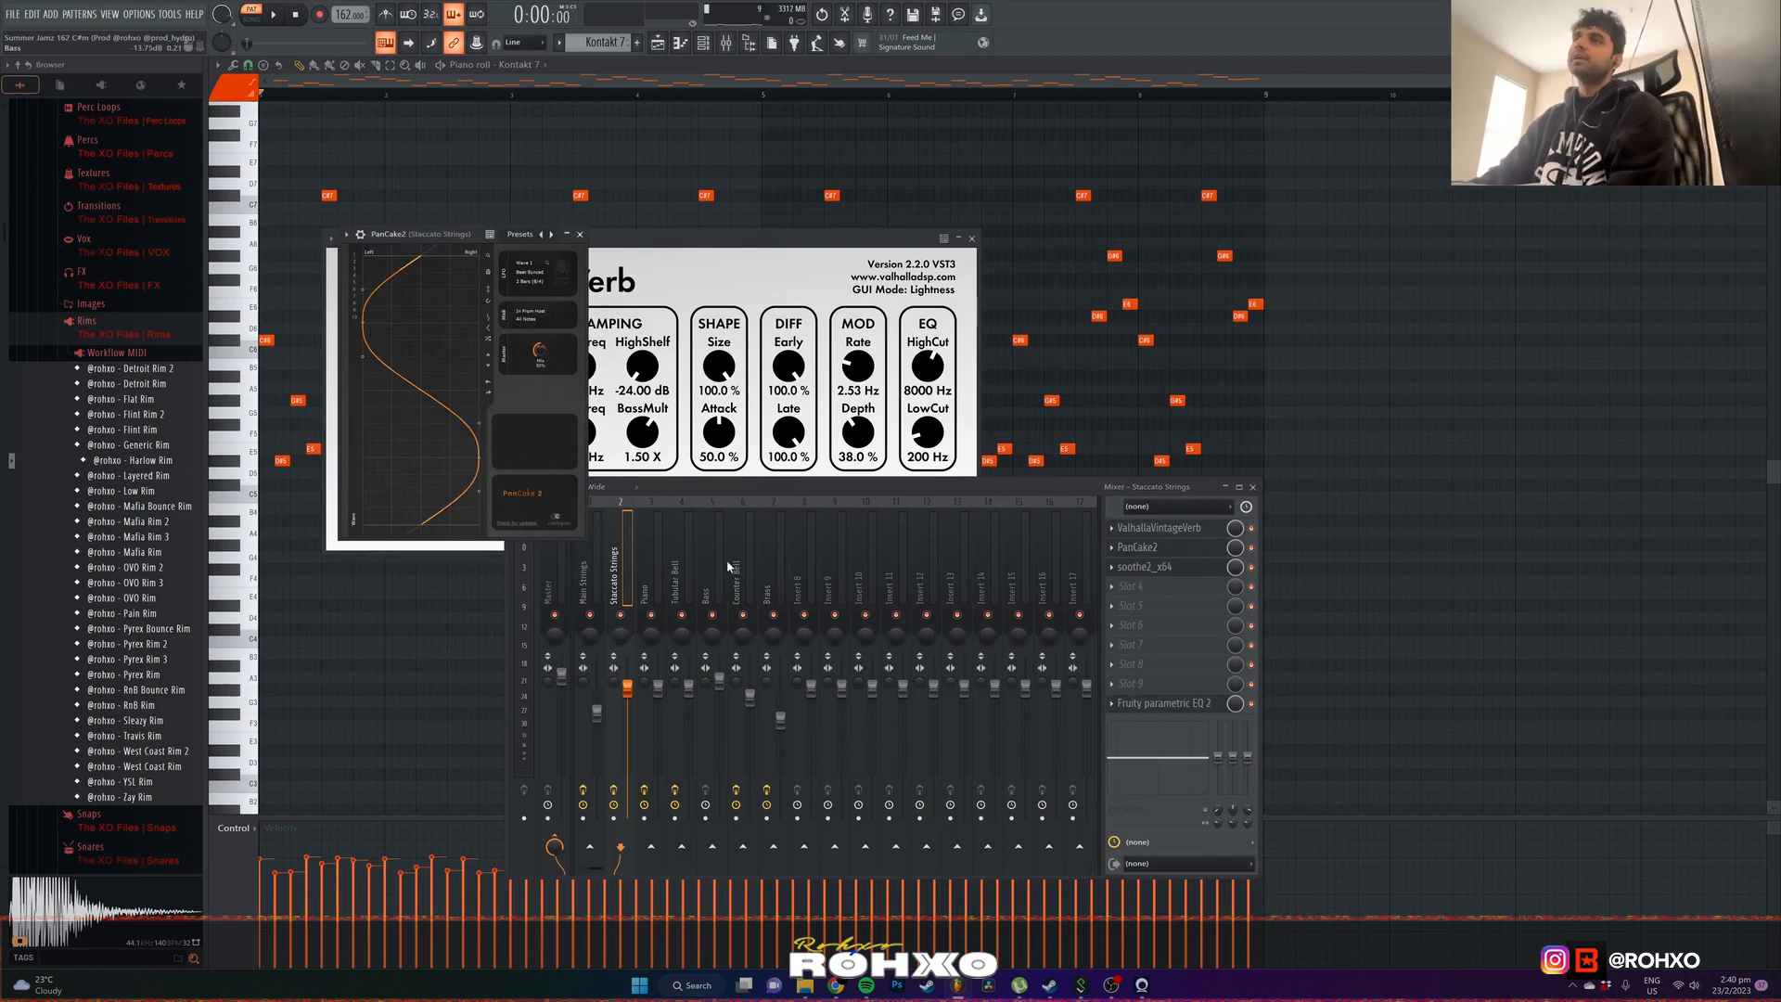
pyautogui.click(592, 560)
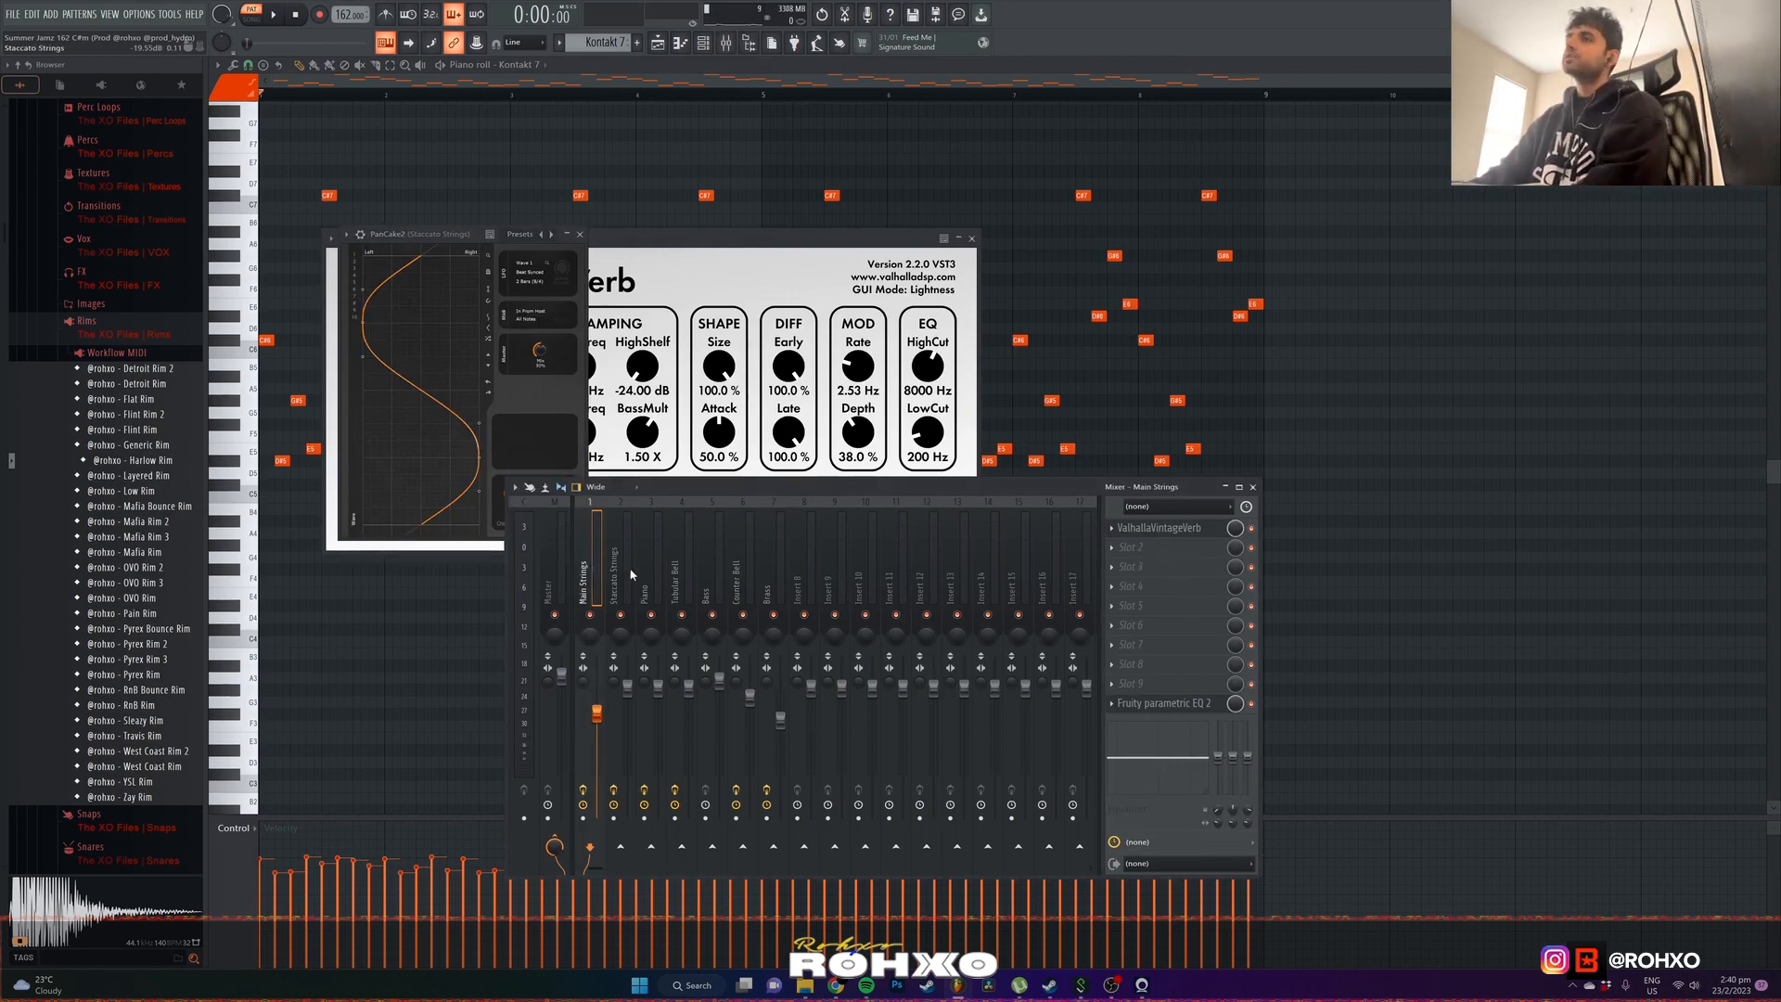
pyautogui.click(1169, 567)
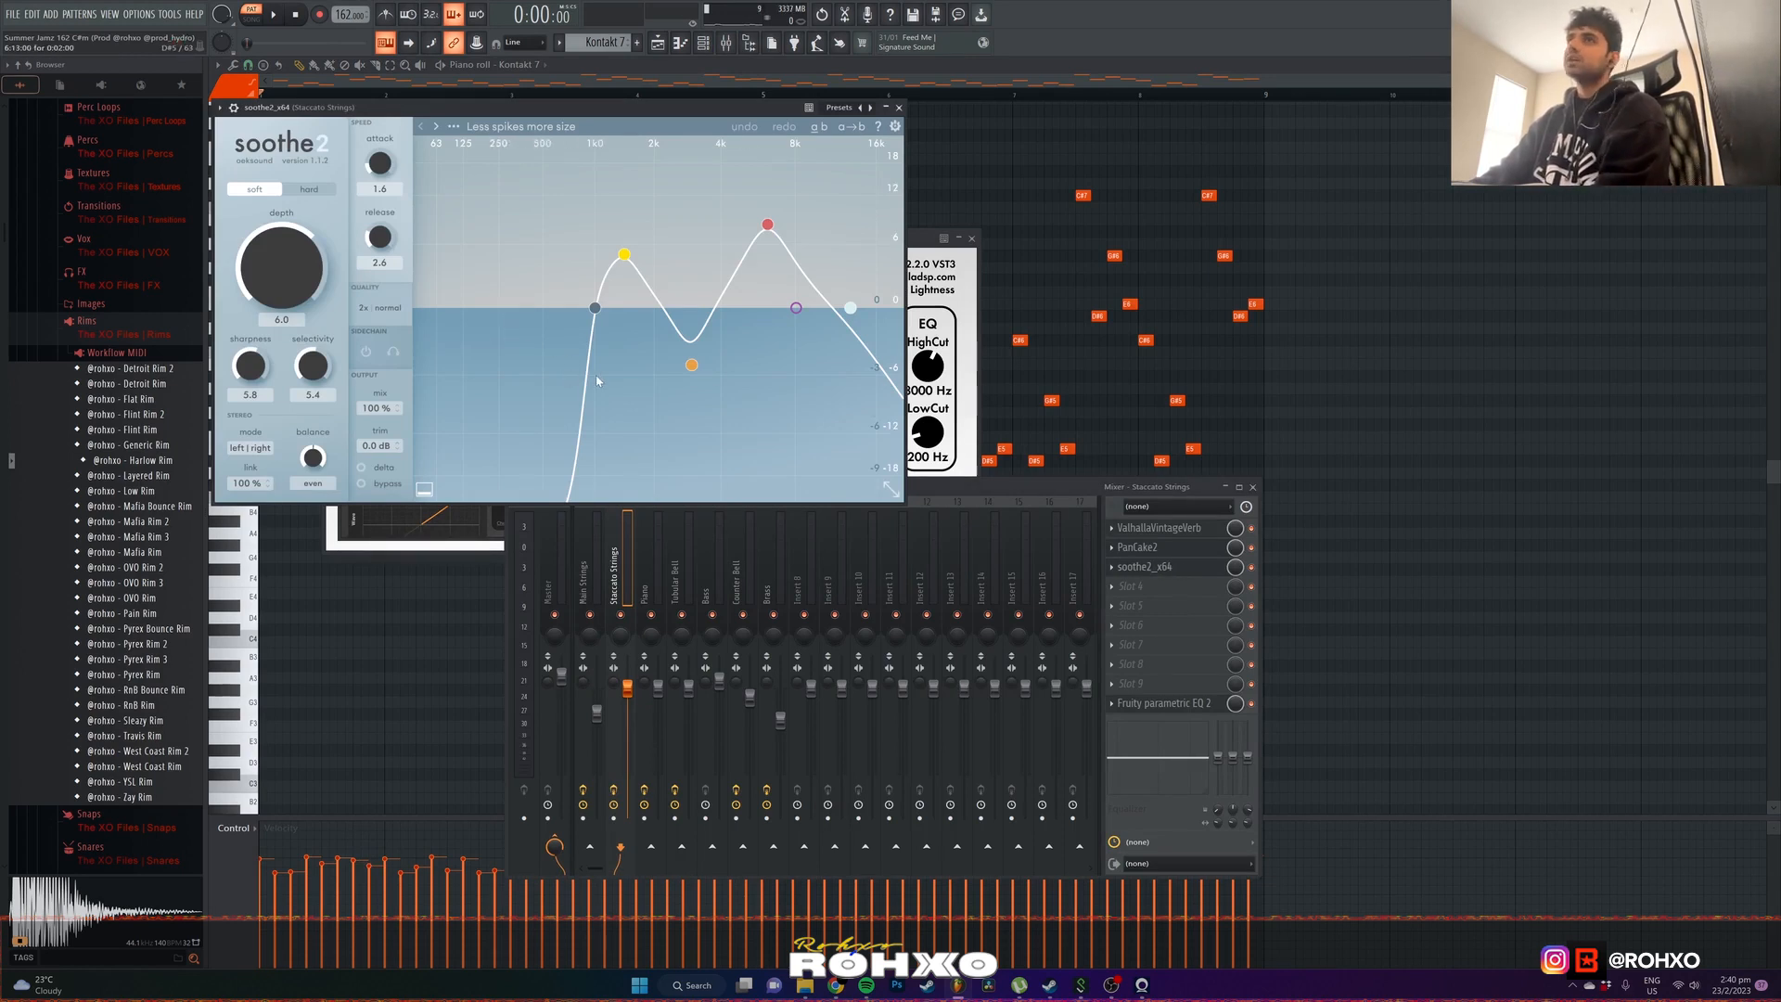
pyautogui.click(1167, 704)
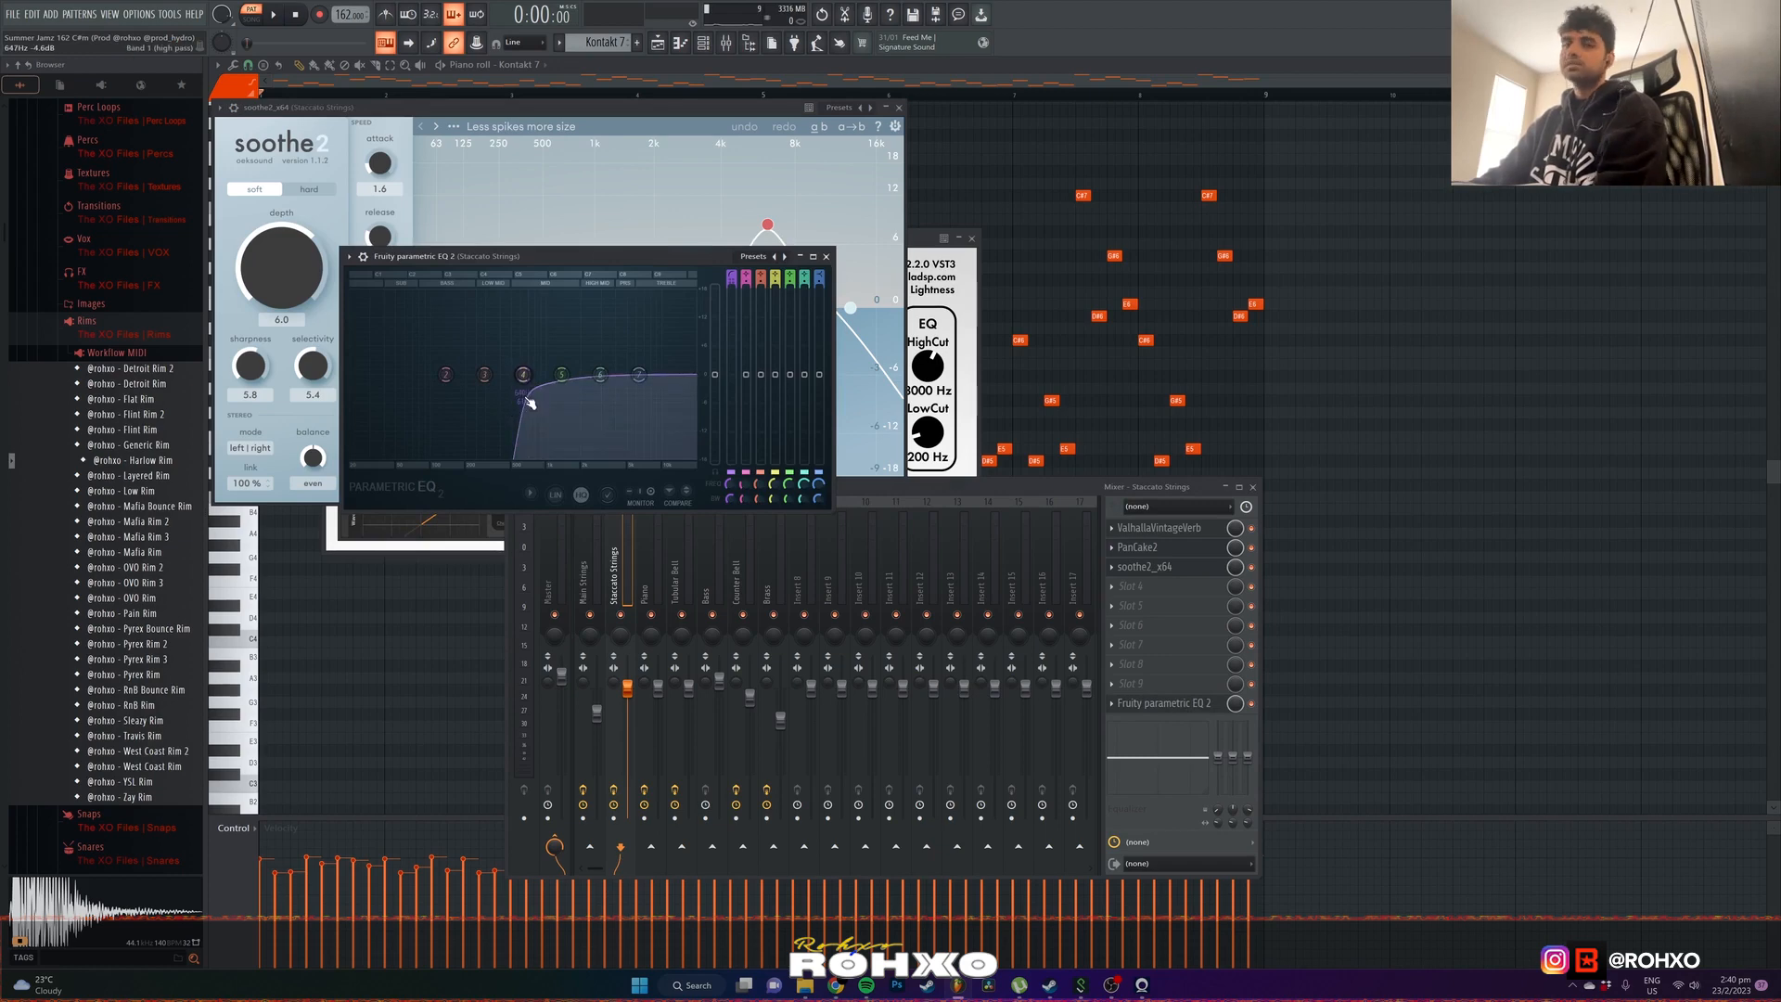
pyautogui.rightClick(993, 231)
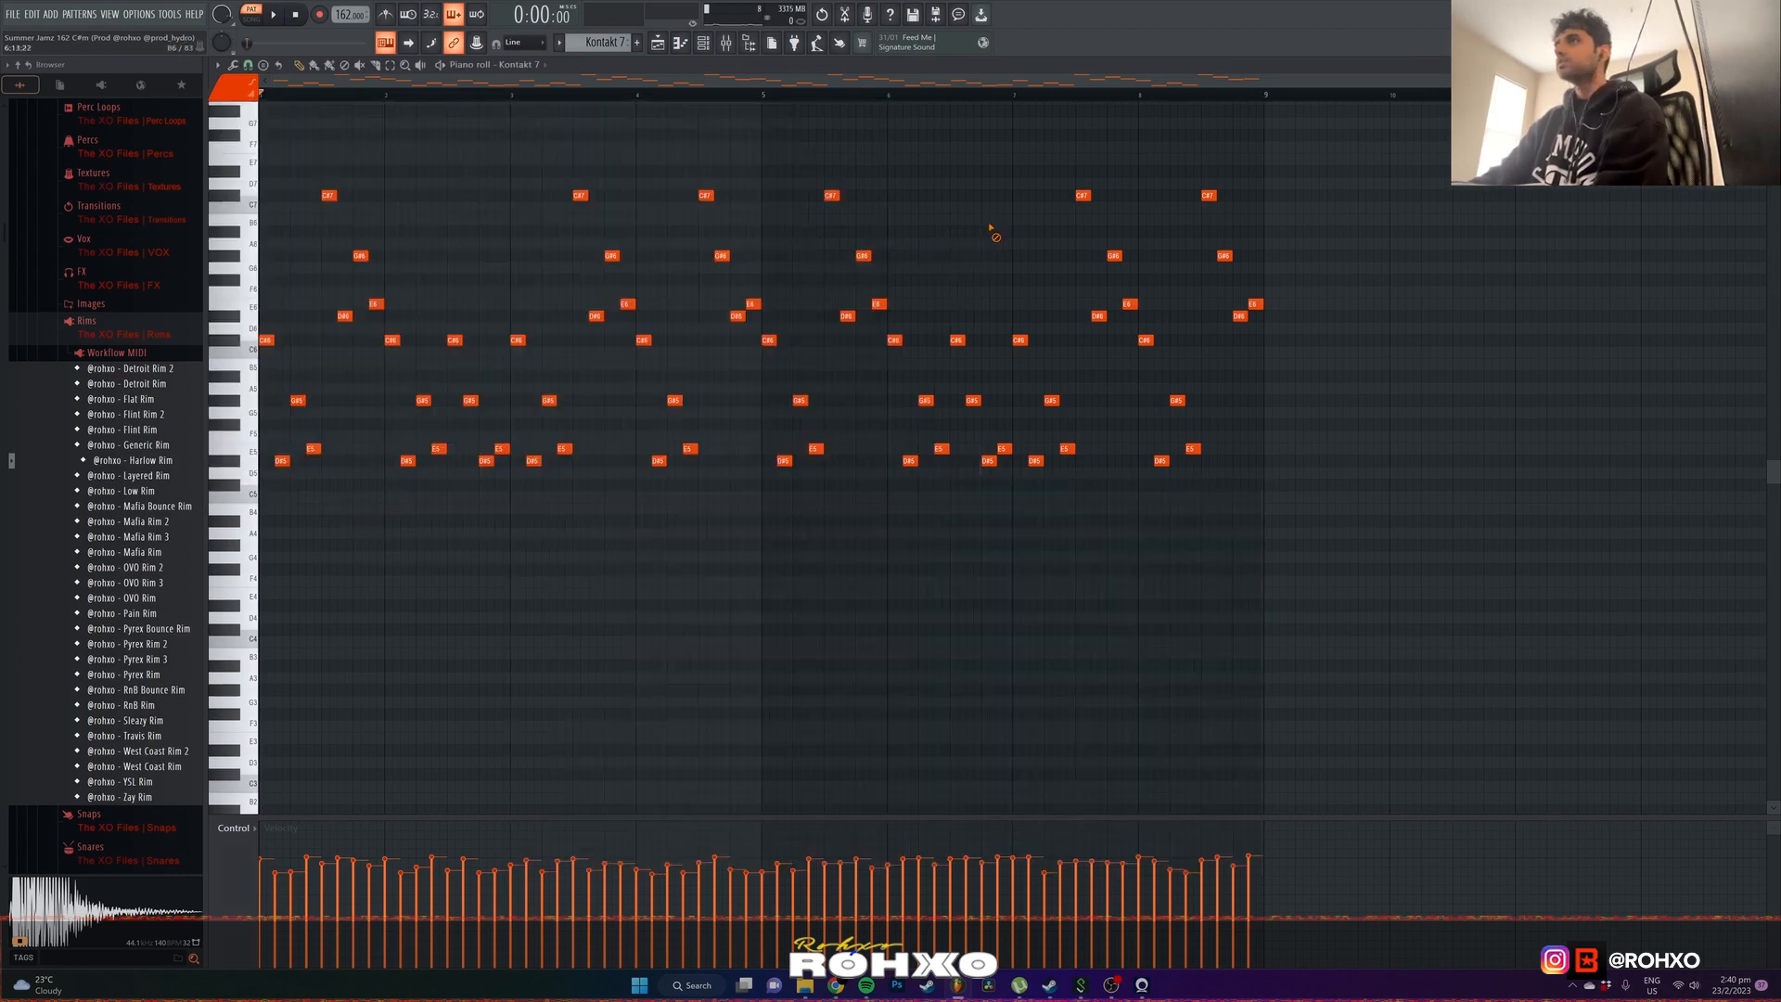
# - Show the Nexus channel's notes in the piano roll and open its instrument
pyautogui.press('KP_Add')
pyautogui.click(703, 43)
pyautogui.rightClick(534, 365)
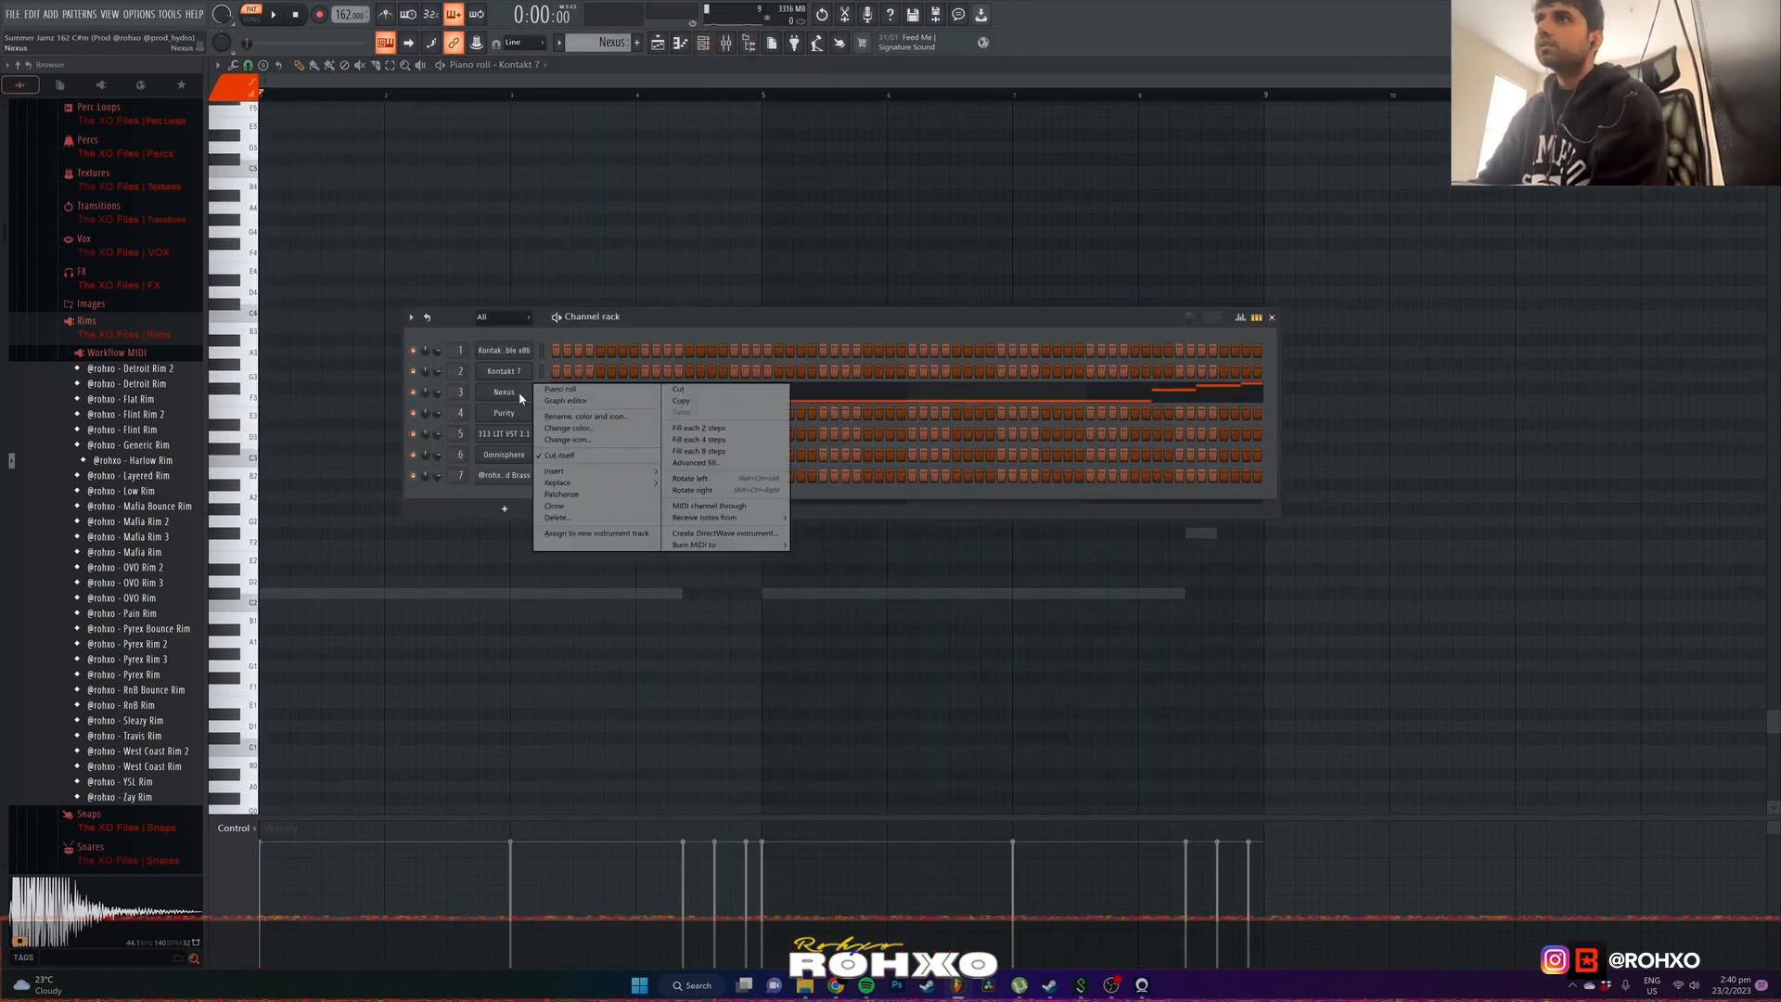
pyautogui.click(544, 393)
pyautogui.scroll(-2, 509, 330)
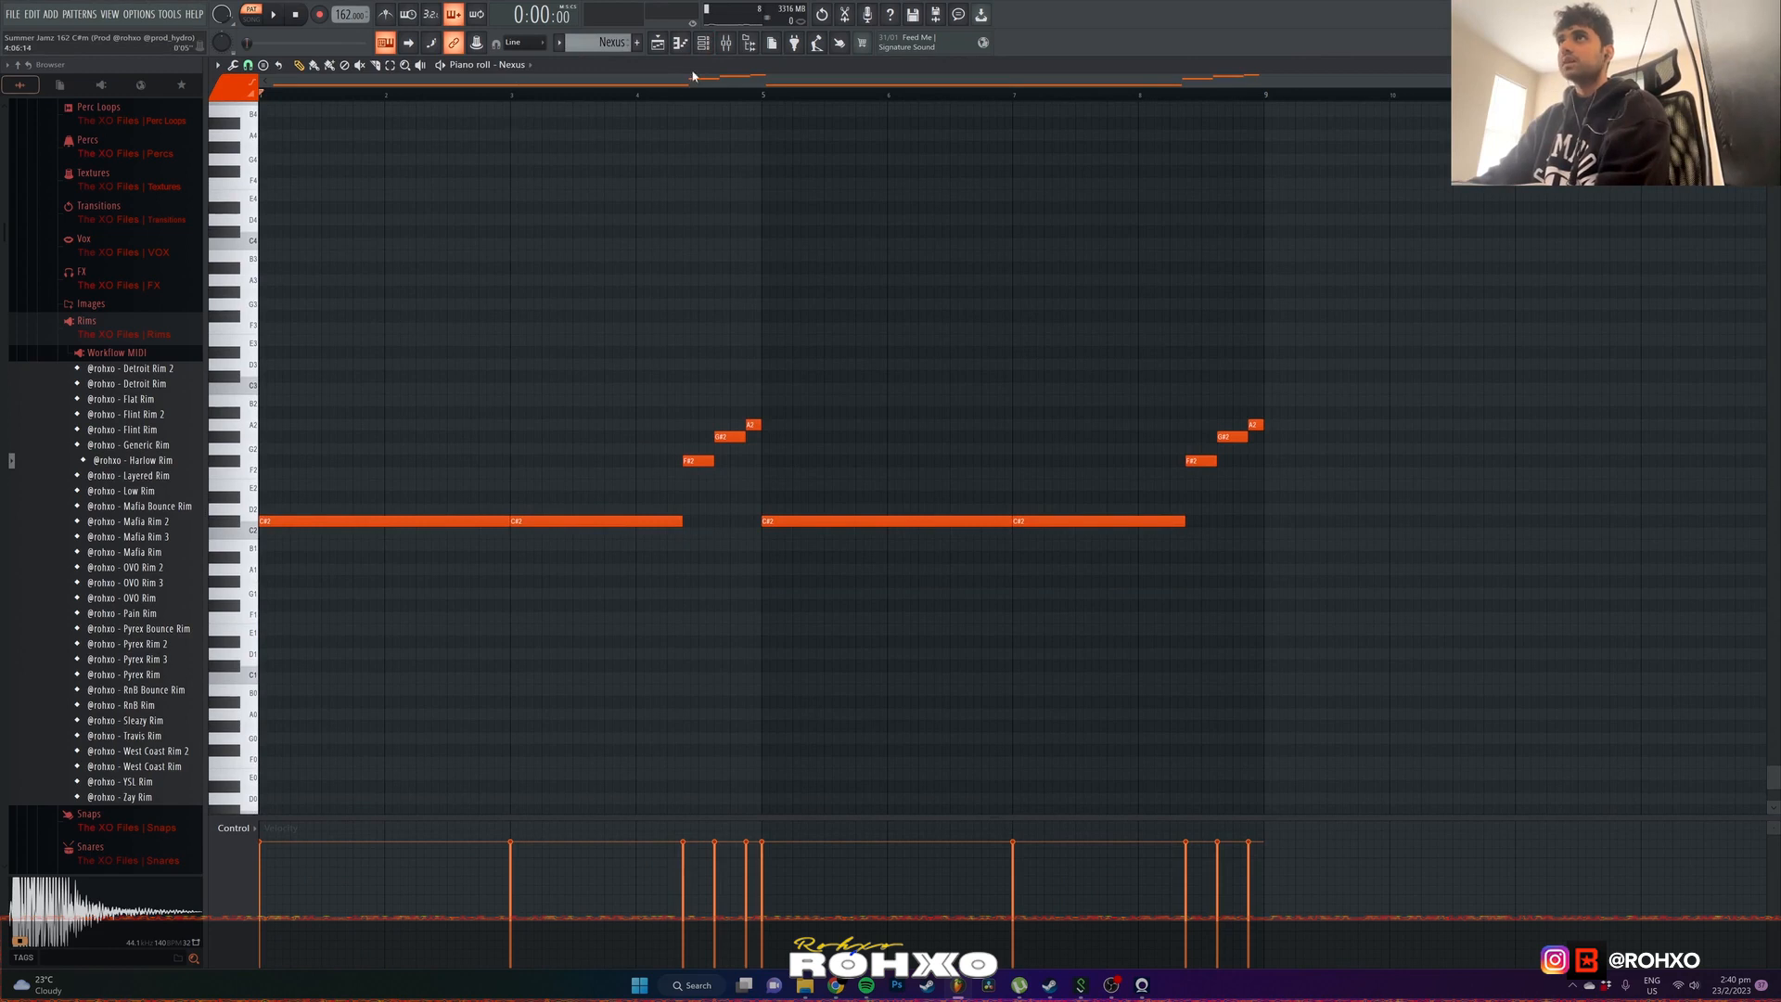
pyautogui.click(704, 43)
pyautogui.click(514, 392)
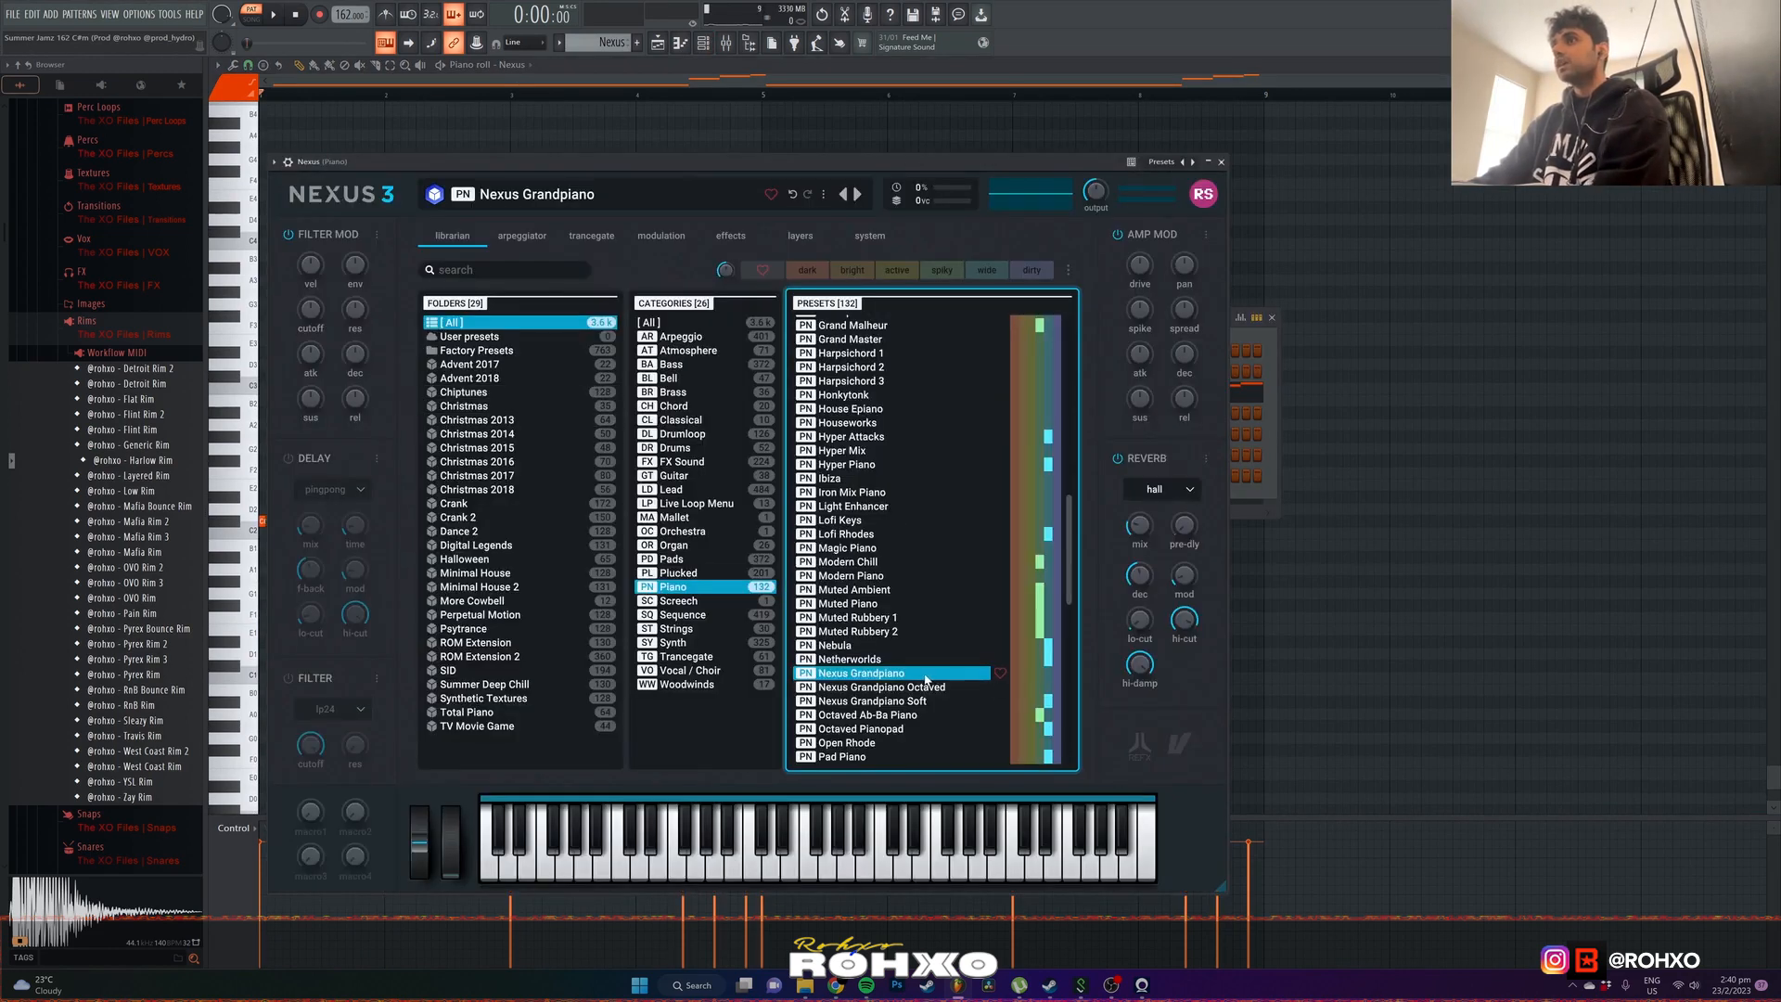
# - Close the Nexus instrument and return to the Nexus channel's notes in the piano roll
pyautogui.press('Escape')
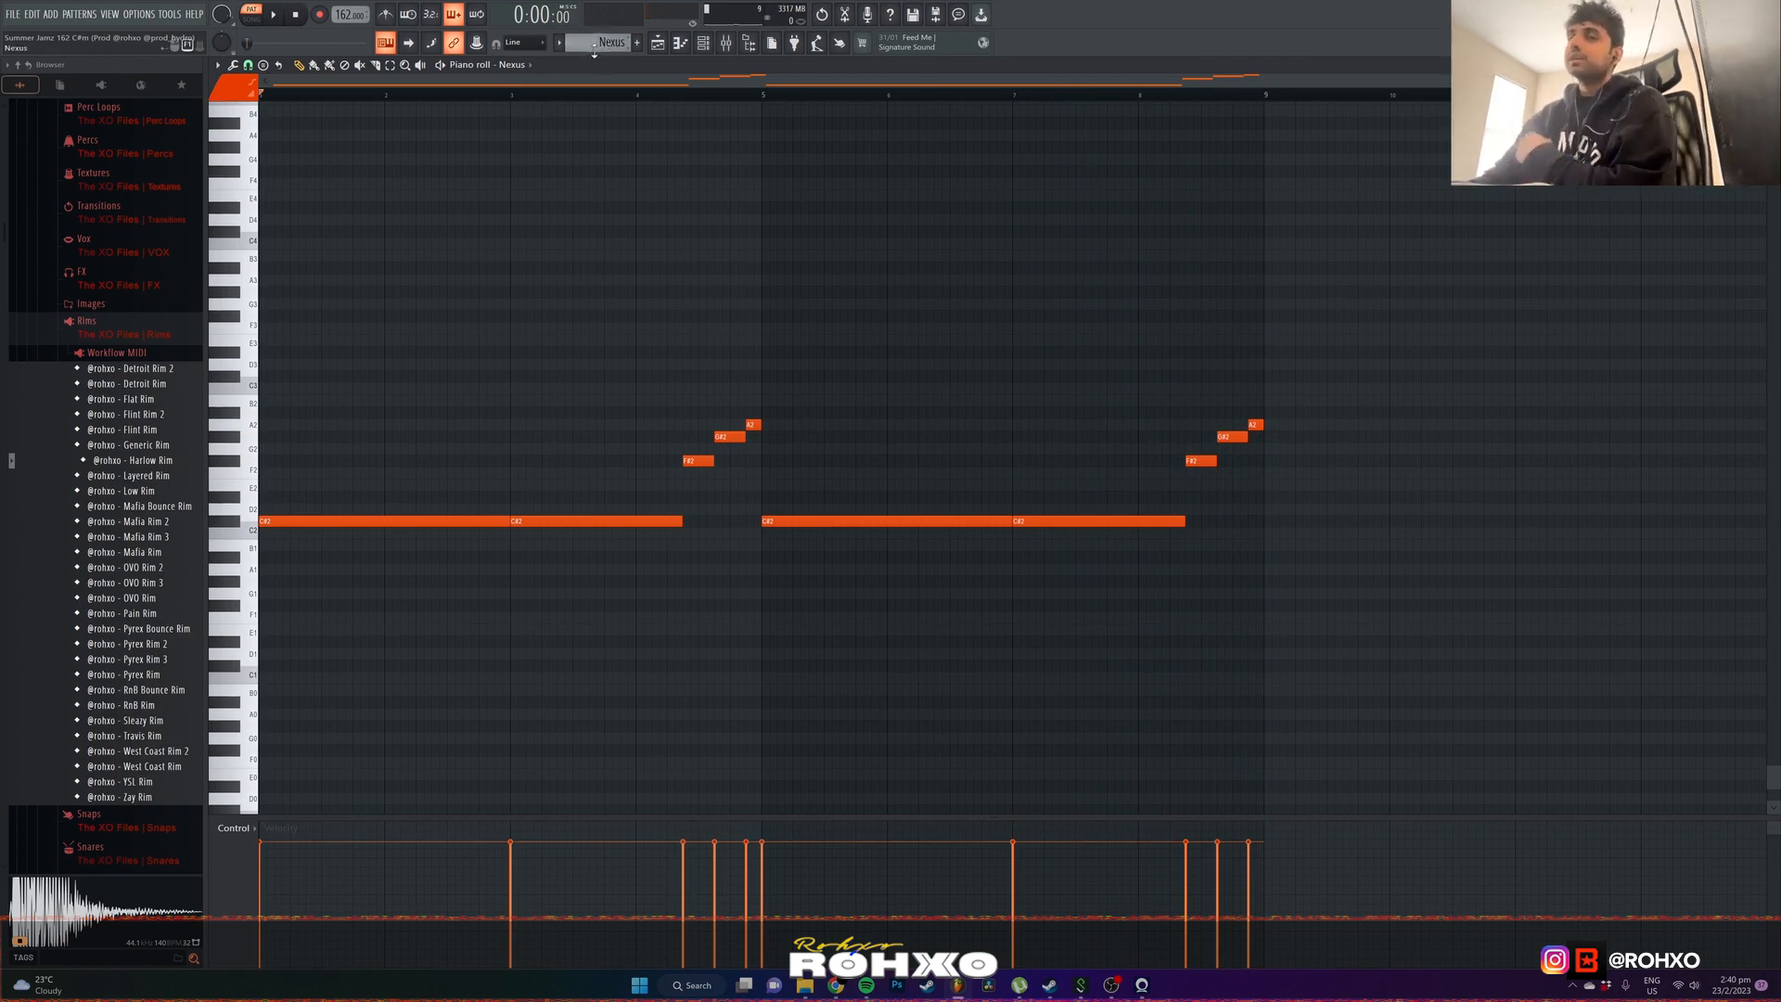
pyautogui.scroll(-1, 593, 46)
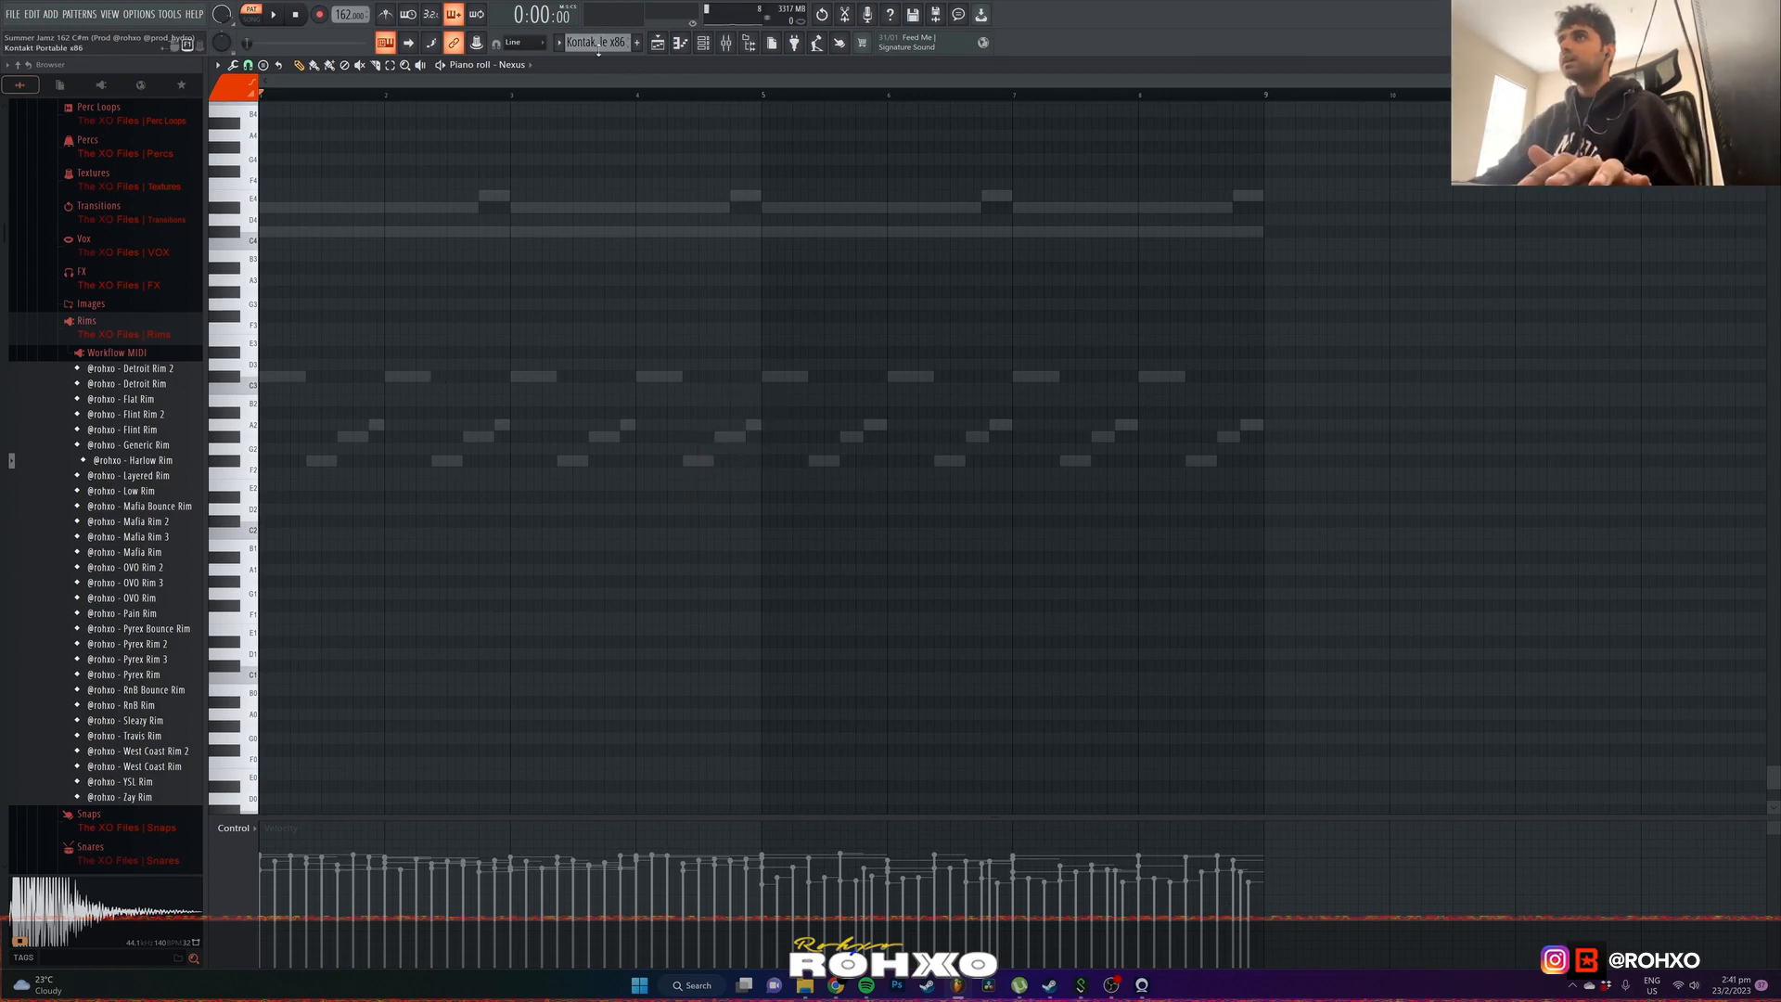
pyautogui.scroll(2, 598, 45)
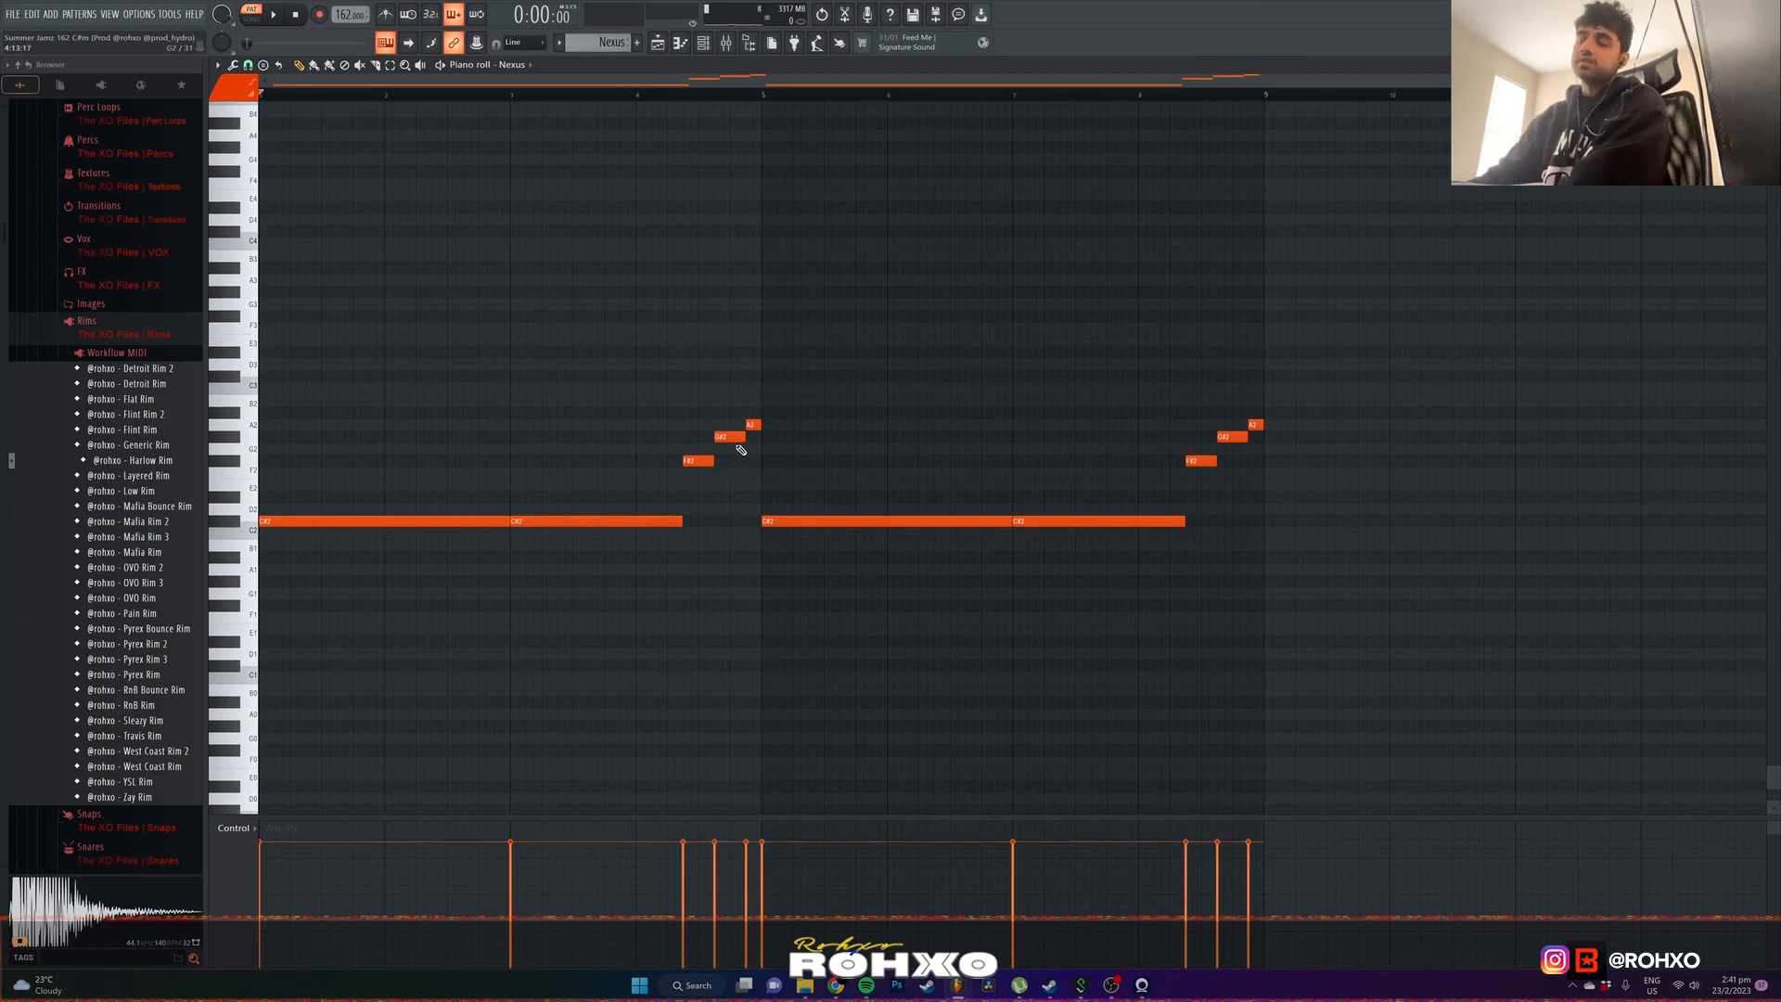
# - Reopen the Nexus instrument to check the built-in delay and reverb of the Nexus Grandpiano preset
pyautogui.click(730, 43)
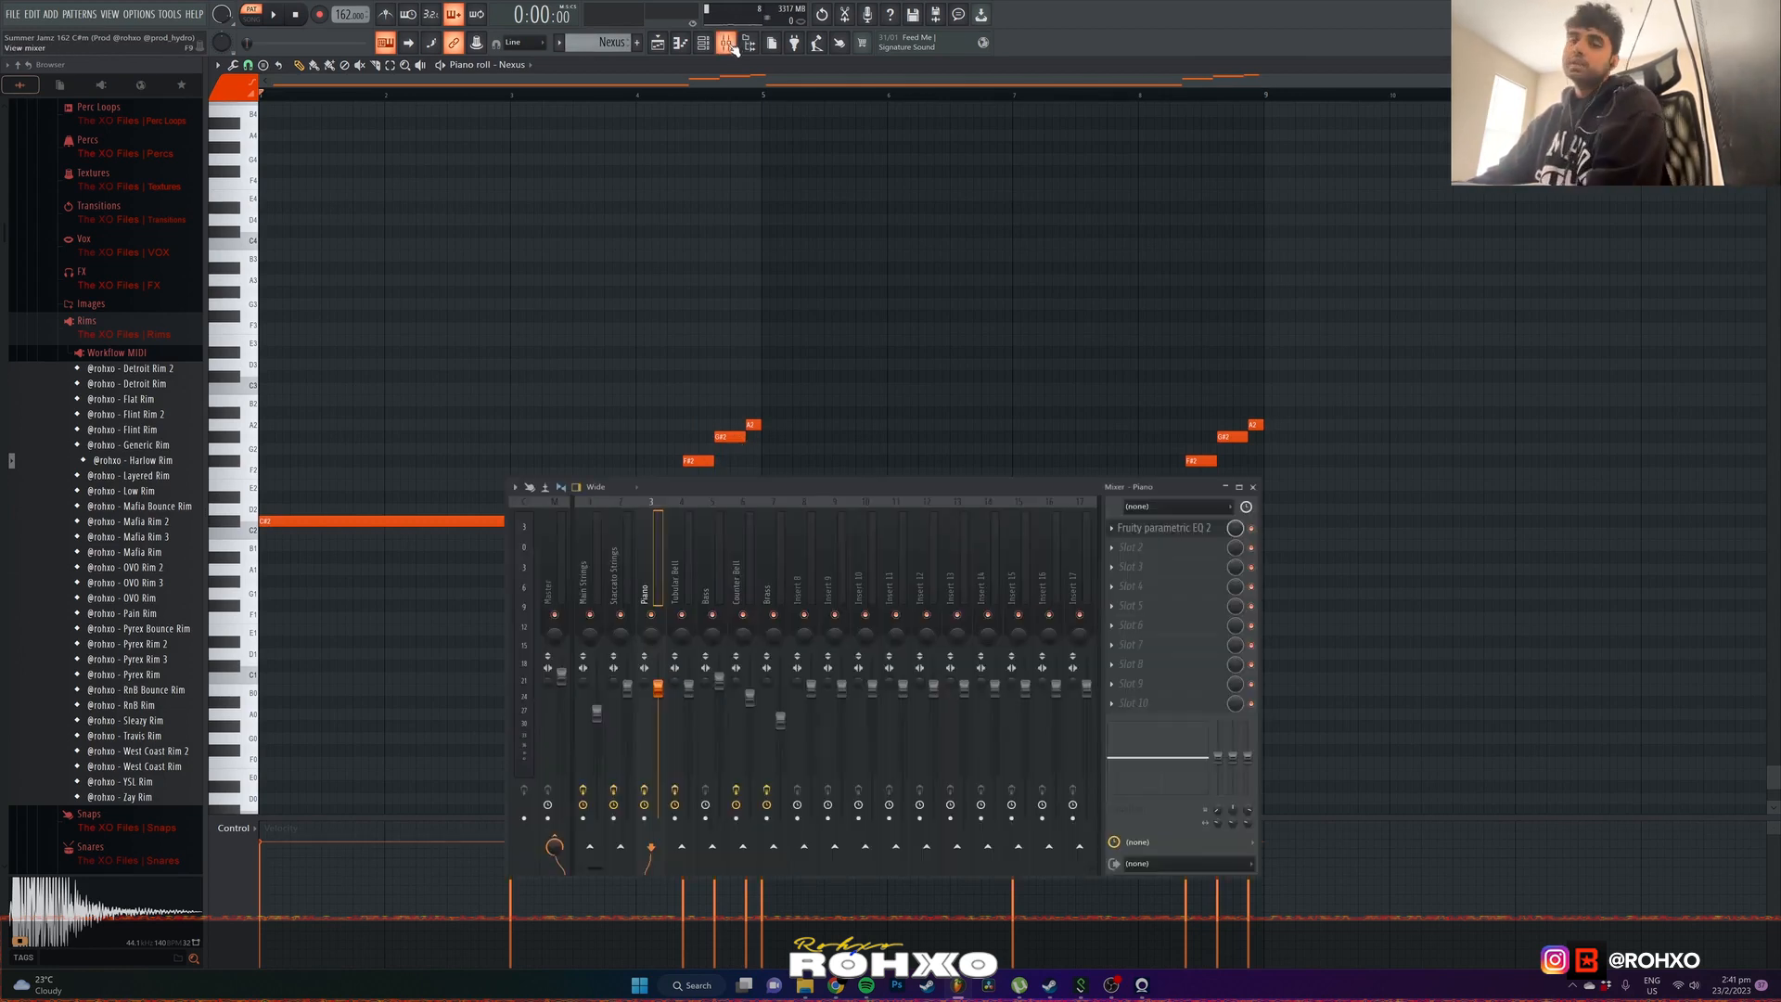
pyautogui.click(704, 44)
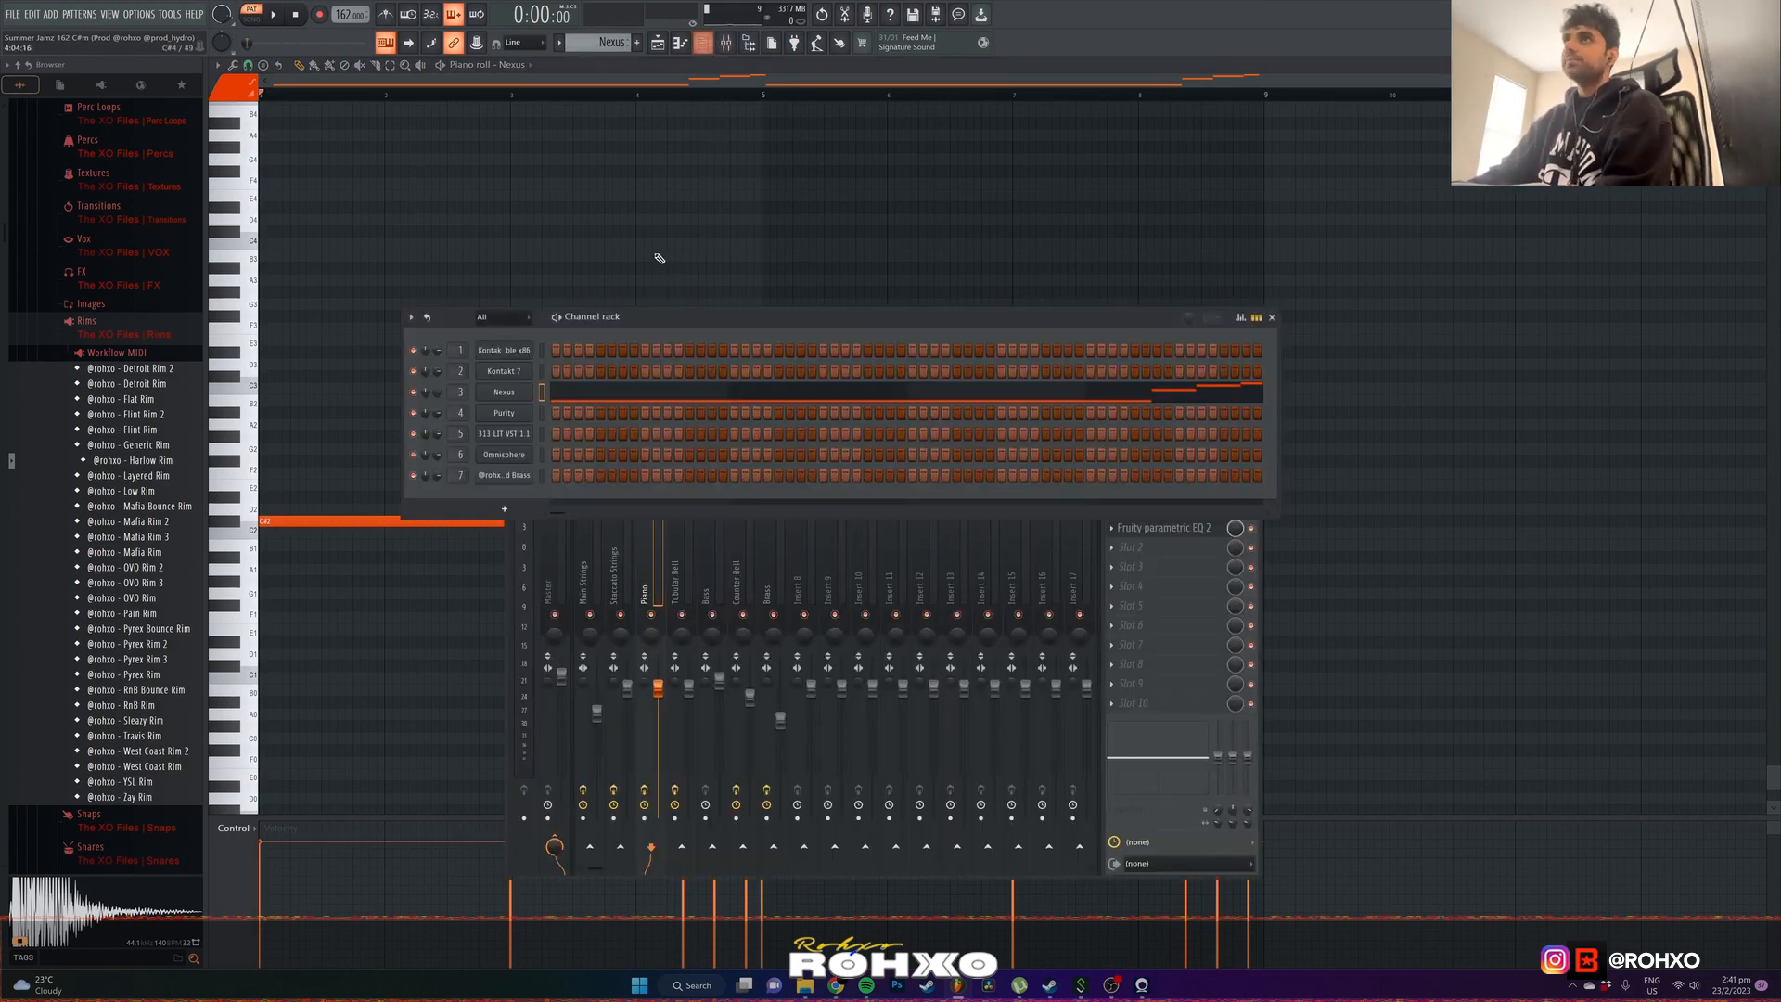
pyautogui.click(516, 392)
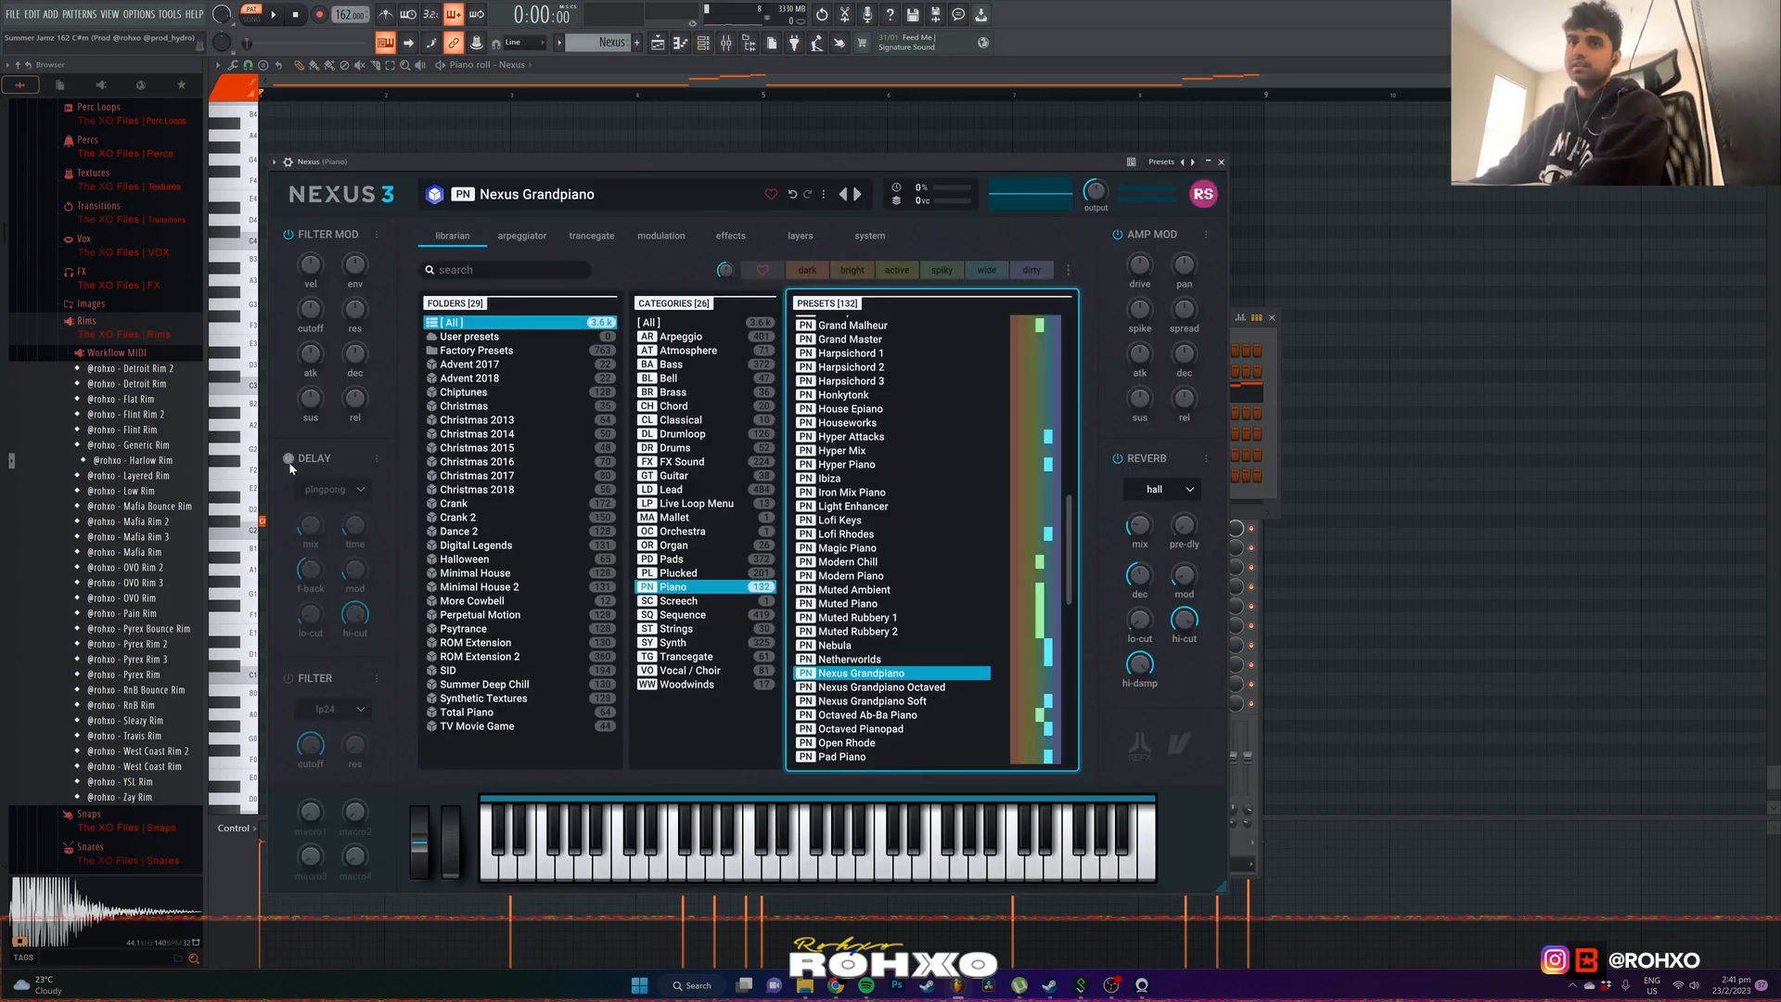
pyautogui.click(1557, 489)
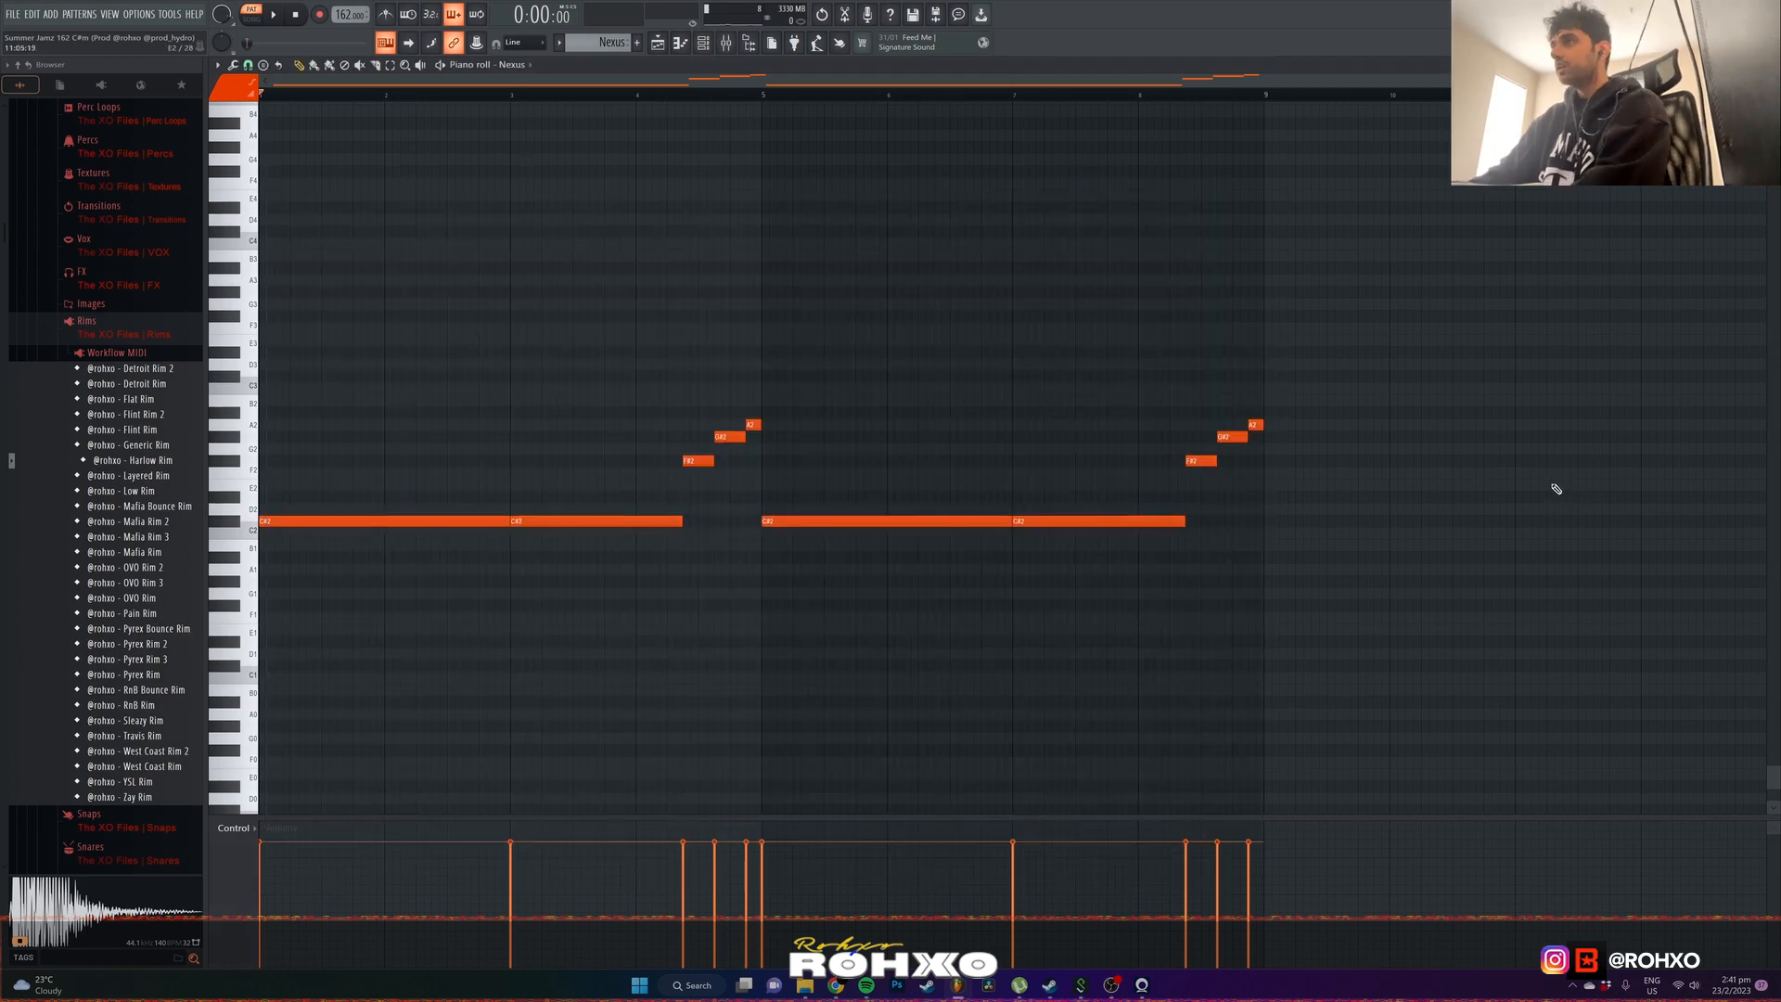
# - Inspect the Fruity Parametric EQ 2 low cut on the Piano mixer track
pyautogui.click(727, 43)
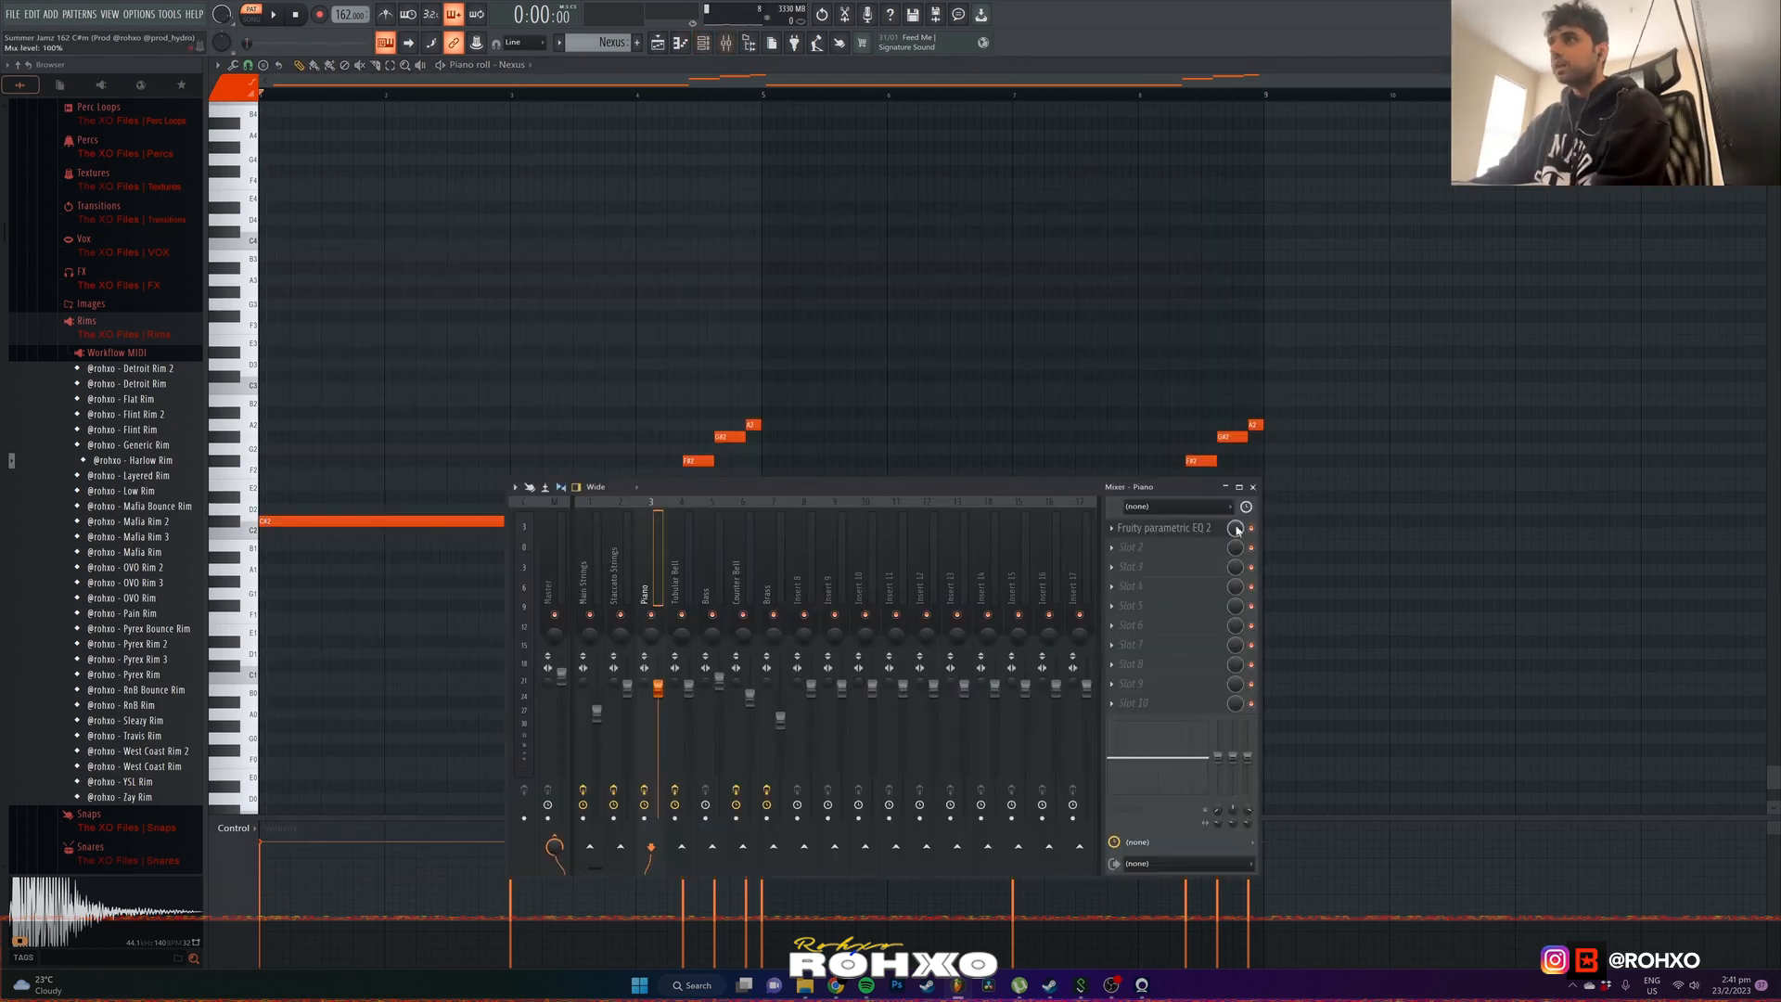
pyautogui.click(1164, 528)
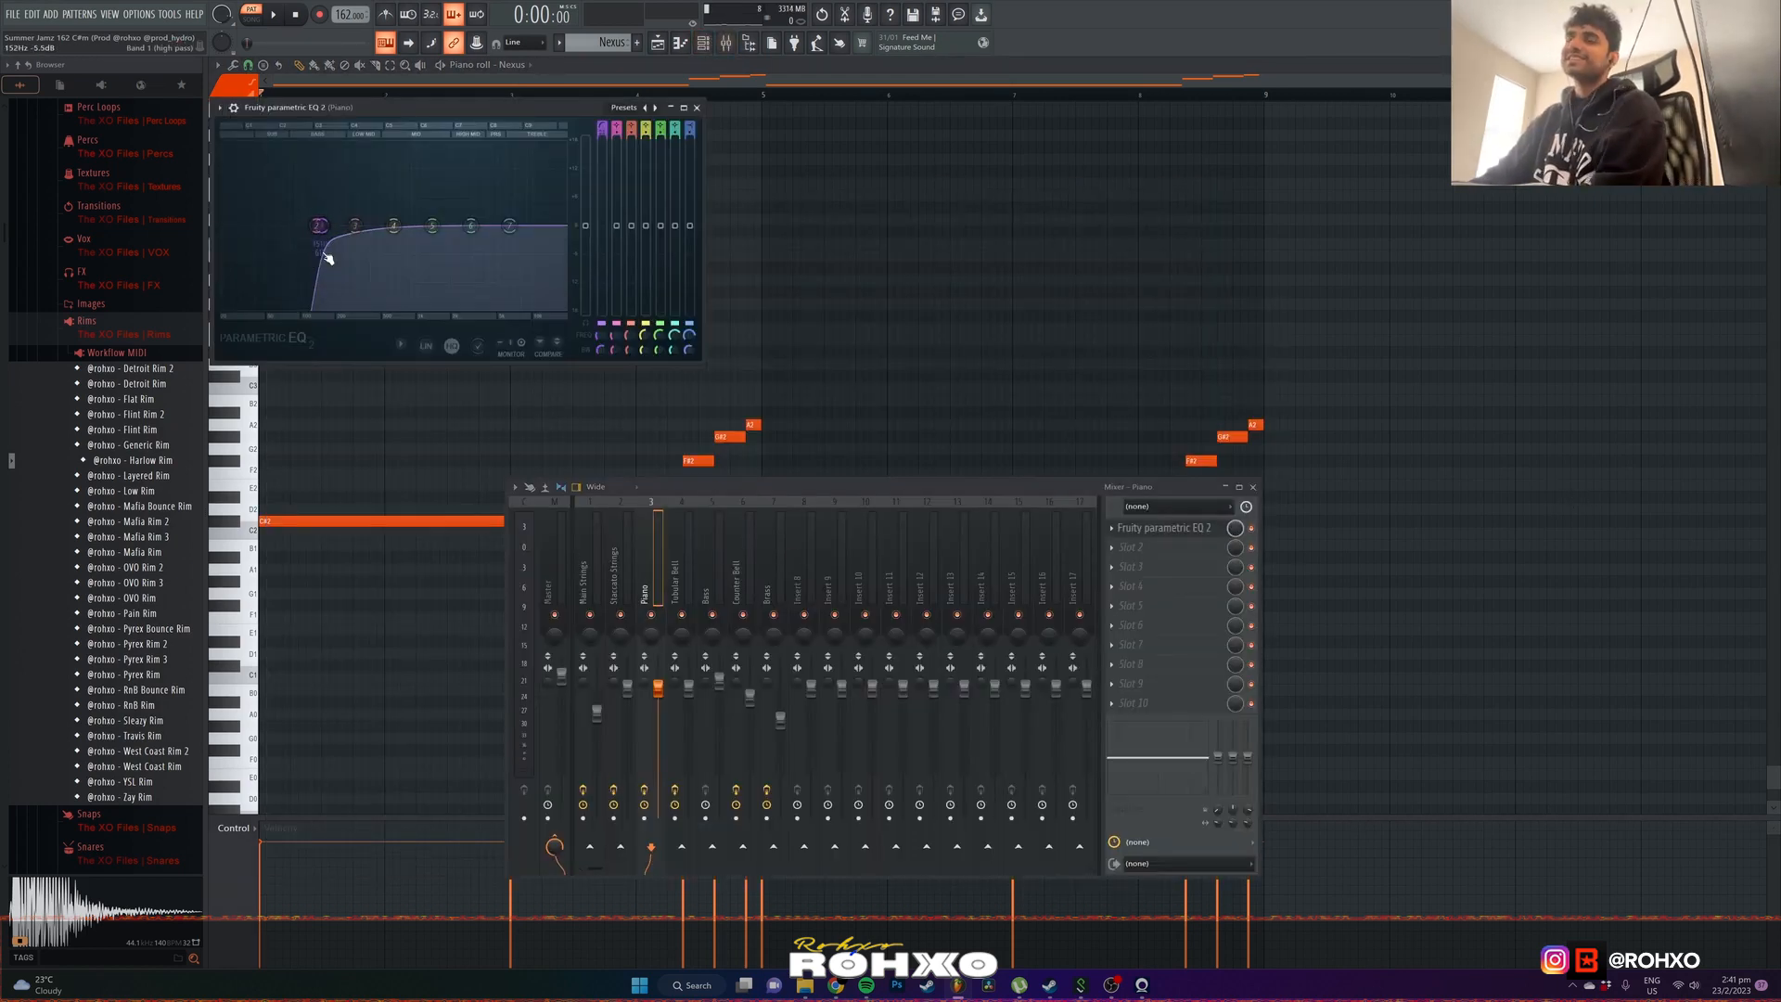
pyautogui.click(940, 242)
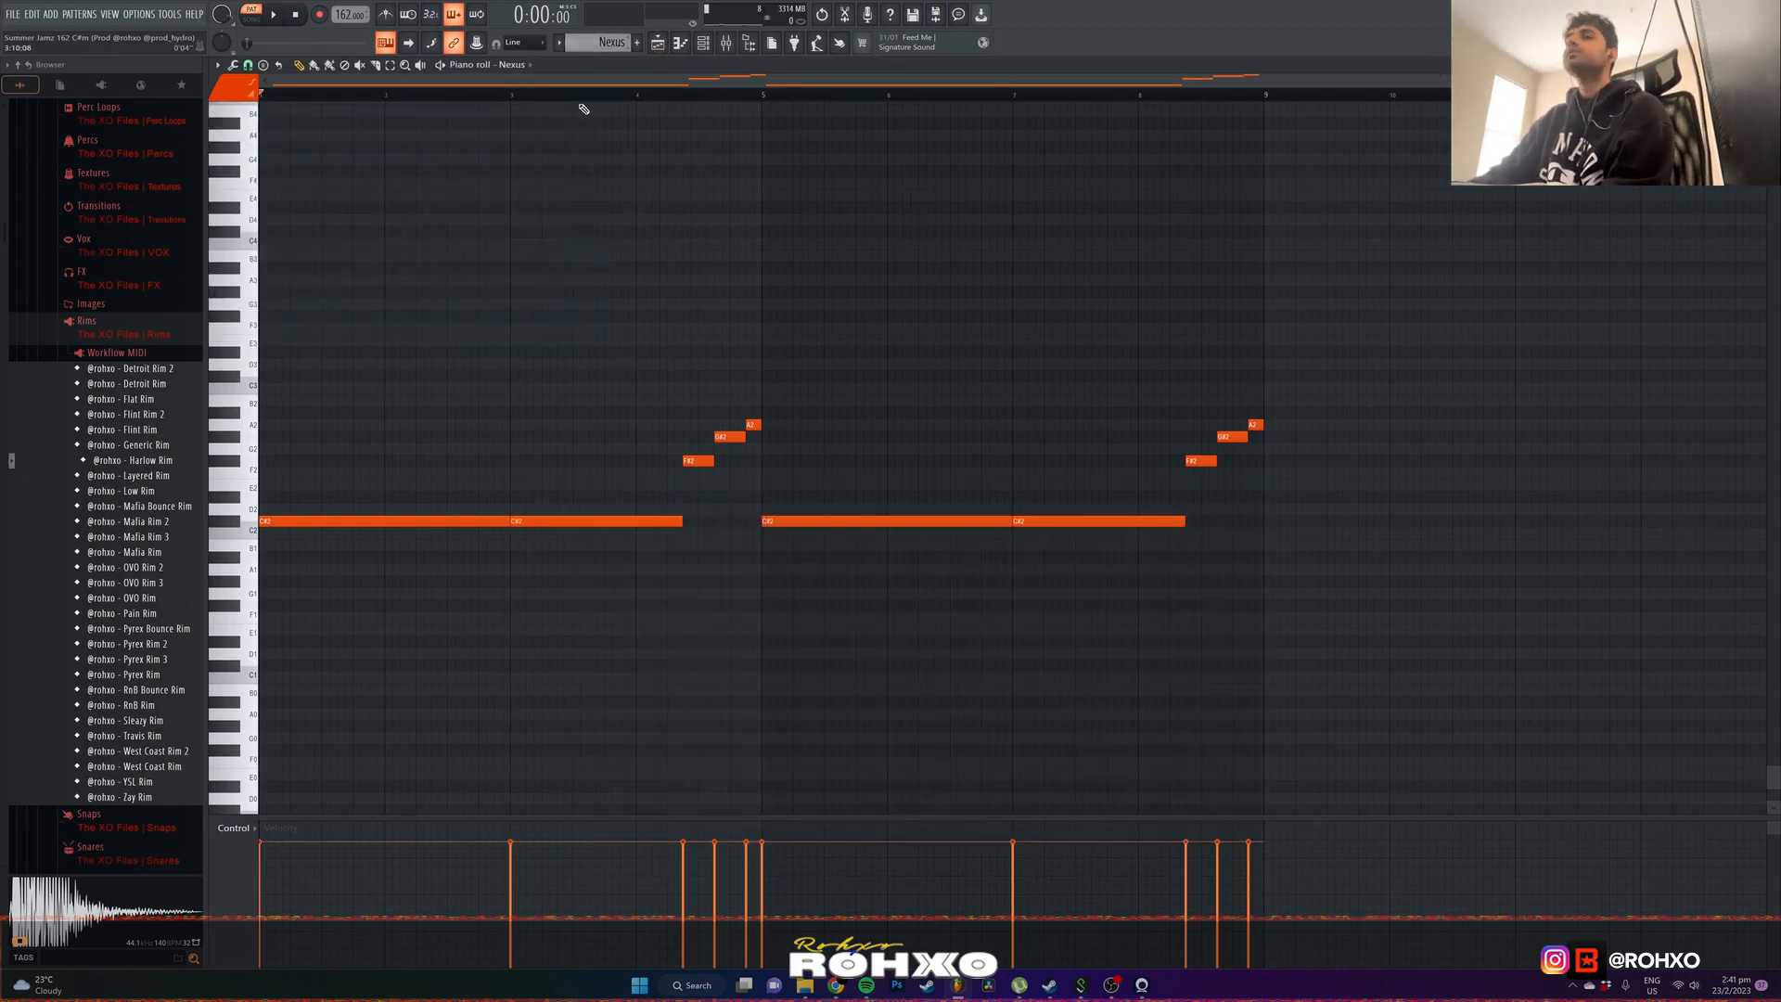
# - Switch to the Purity channel and view its instrument with the tubular bell preset
pyautogui.scroll(-1, 601, 43)
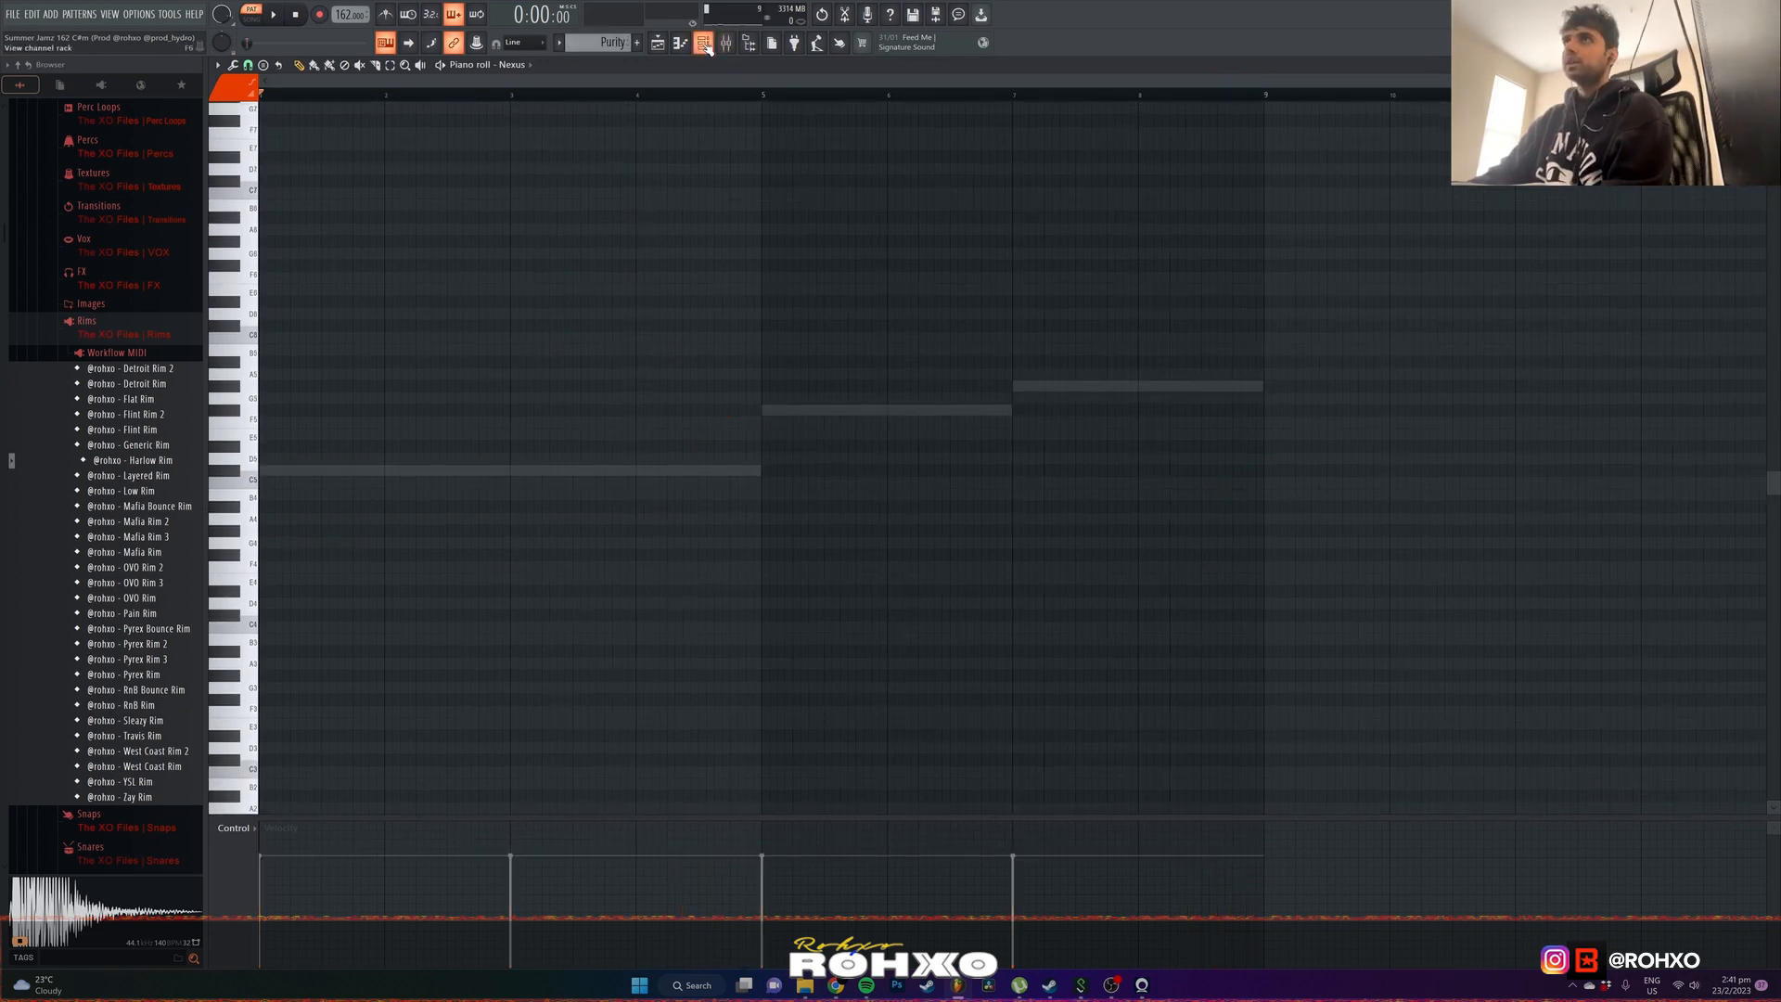
pyautogui.click(704, 44)
pyautogui.click(523, 416)
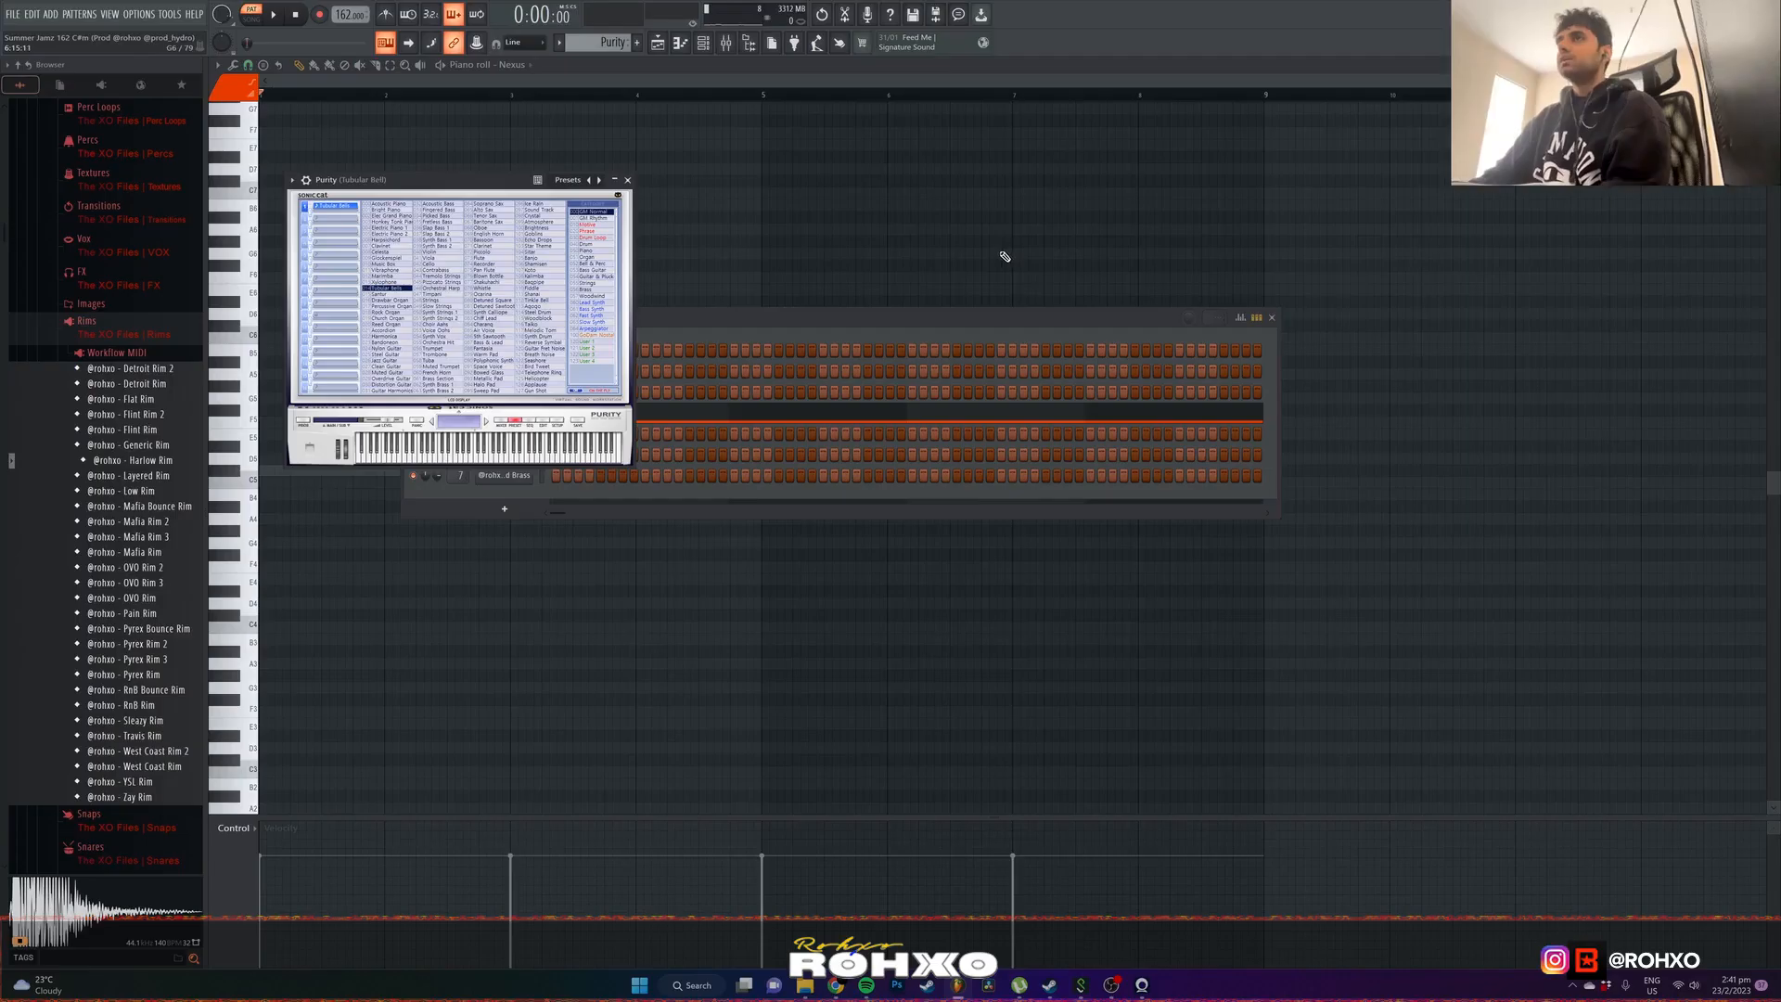
pyautogui.rightClick(1002, 256)
# - Show the Purity channel's notes in the piano roll and play back the tubular bell pattern
pyautogui.hotkey('ctrl', 'v')
pyautogui.click(706, 45)
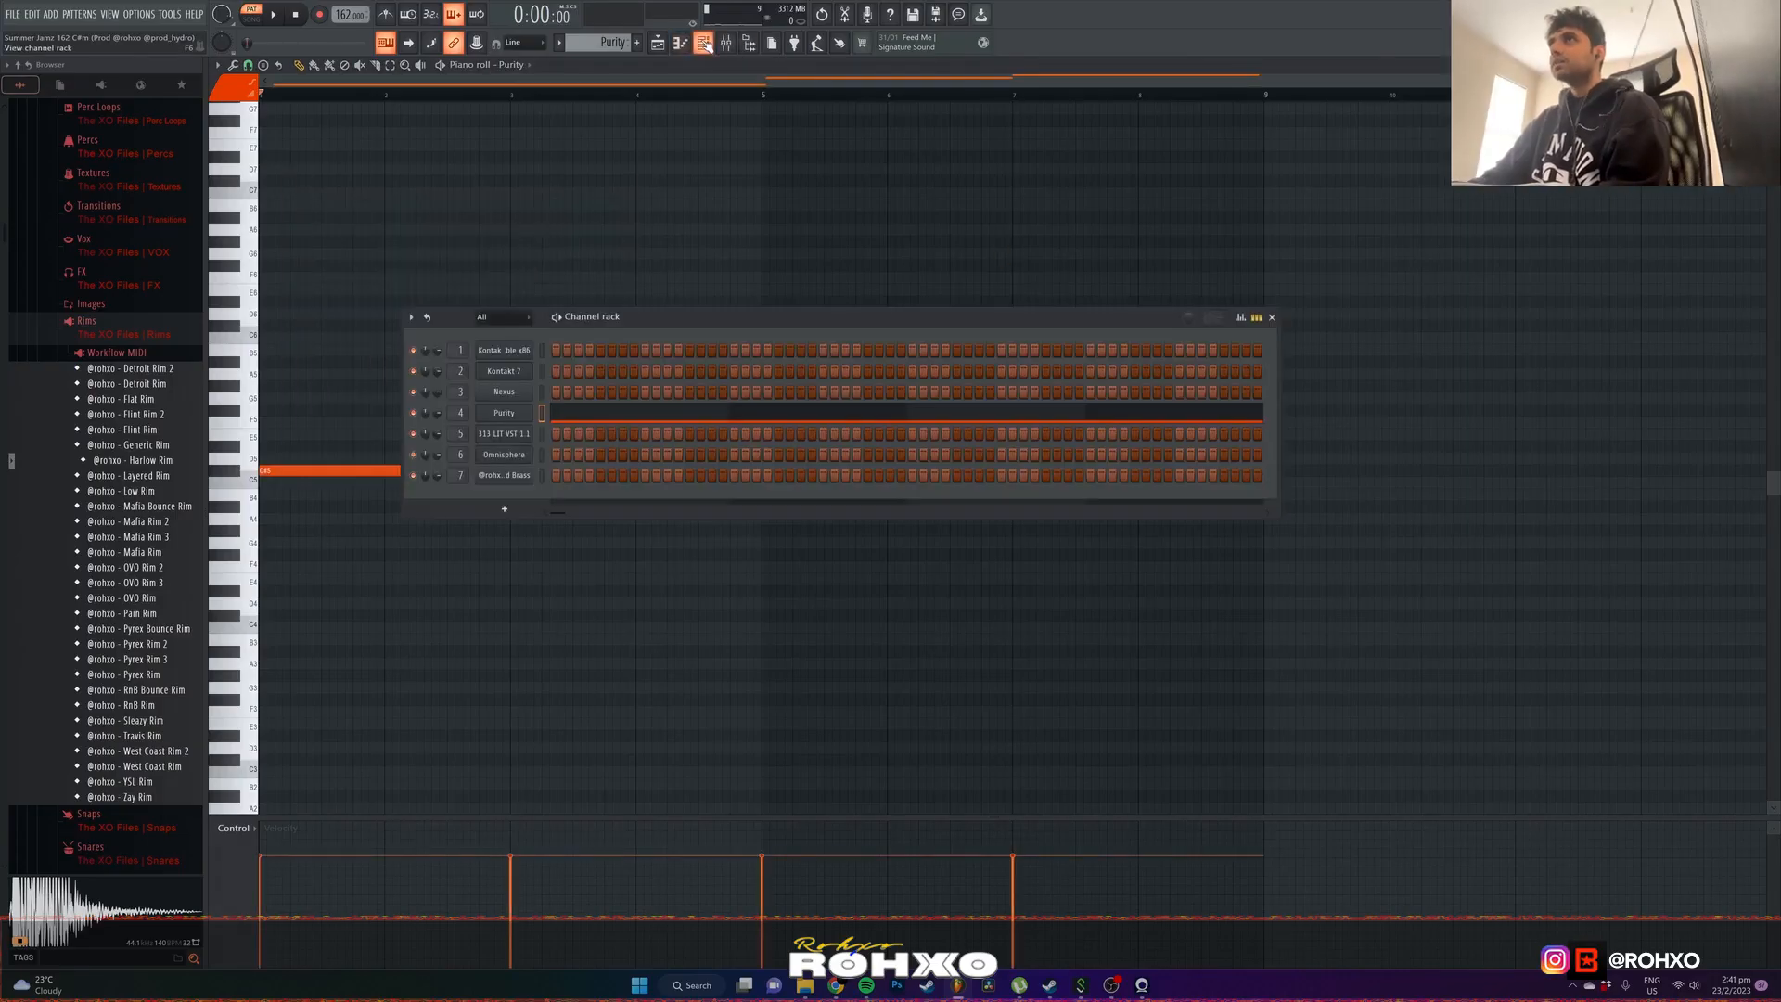
pyautogui.rightClick(509, 414)
pyautogui.click(553, 412)
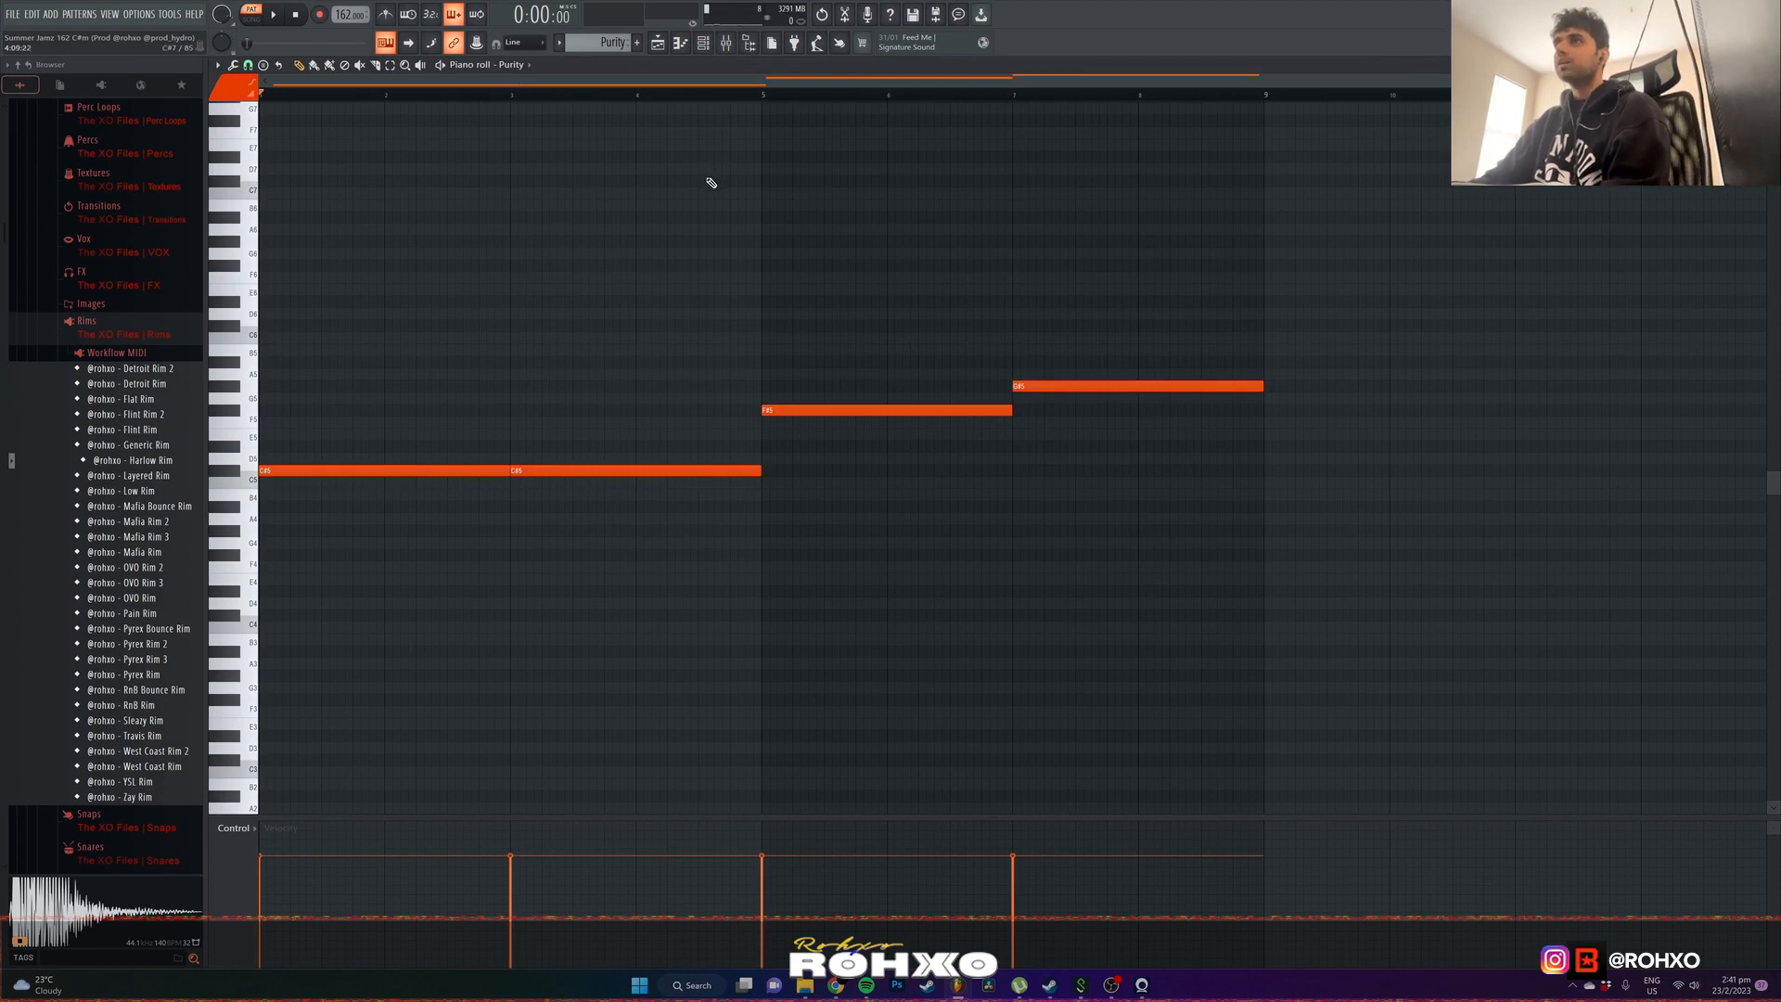
pyautogui.click(277, 24)
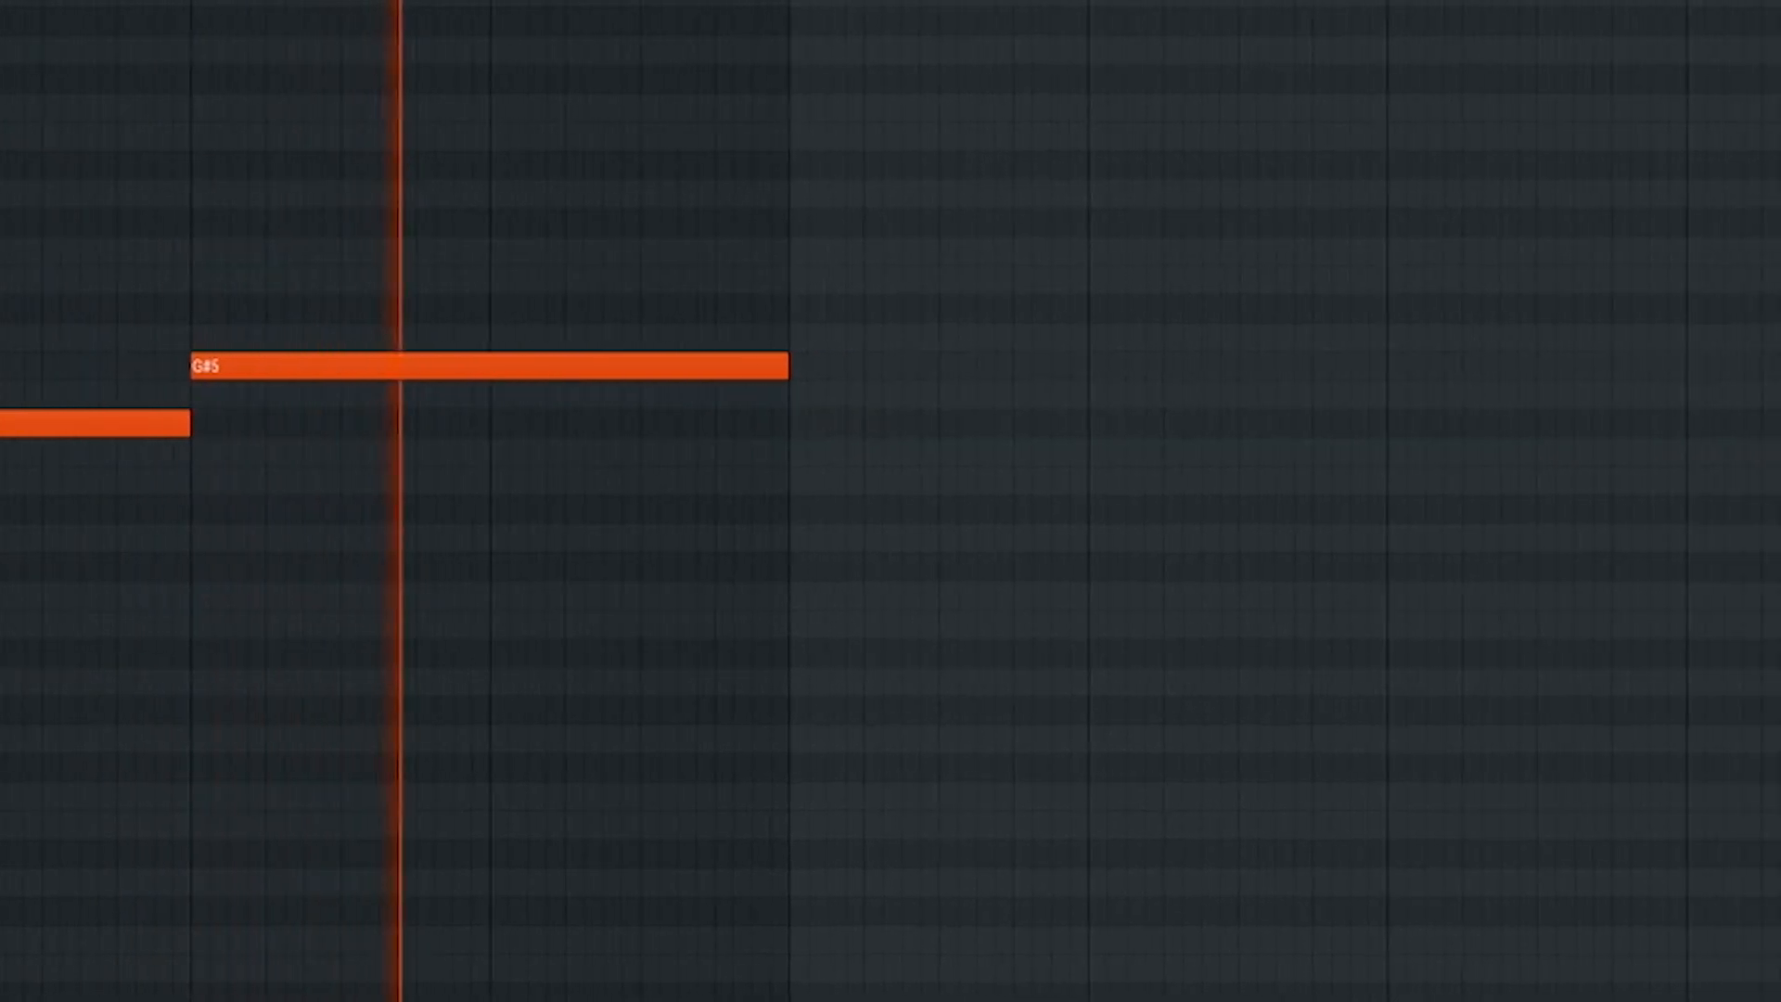
pyautogui.press('space')
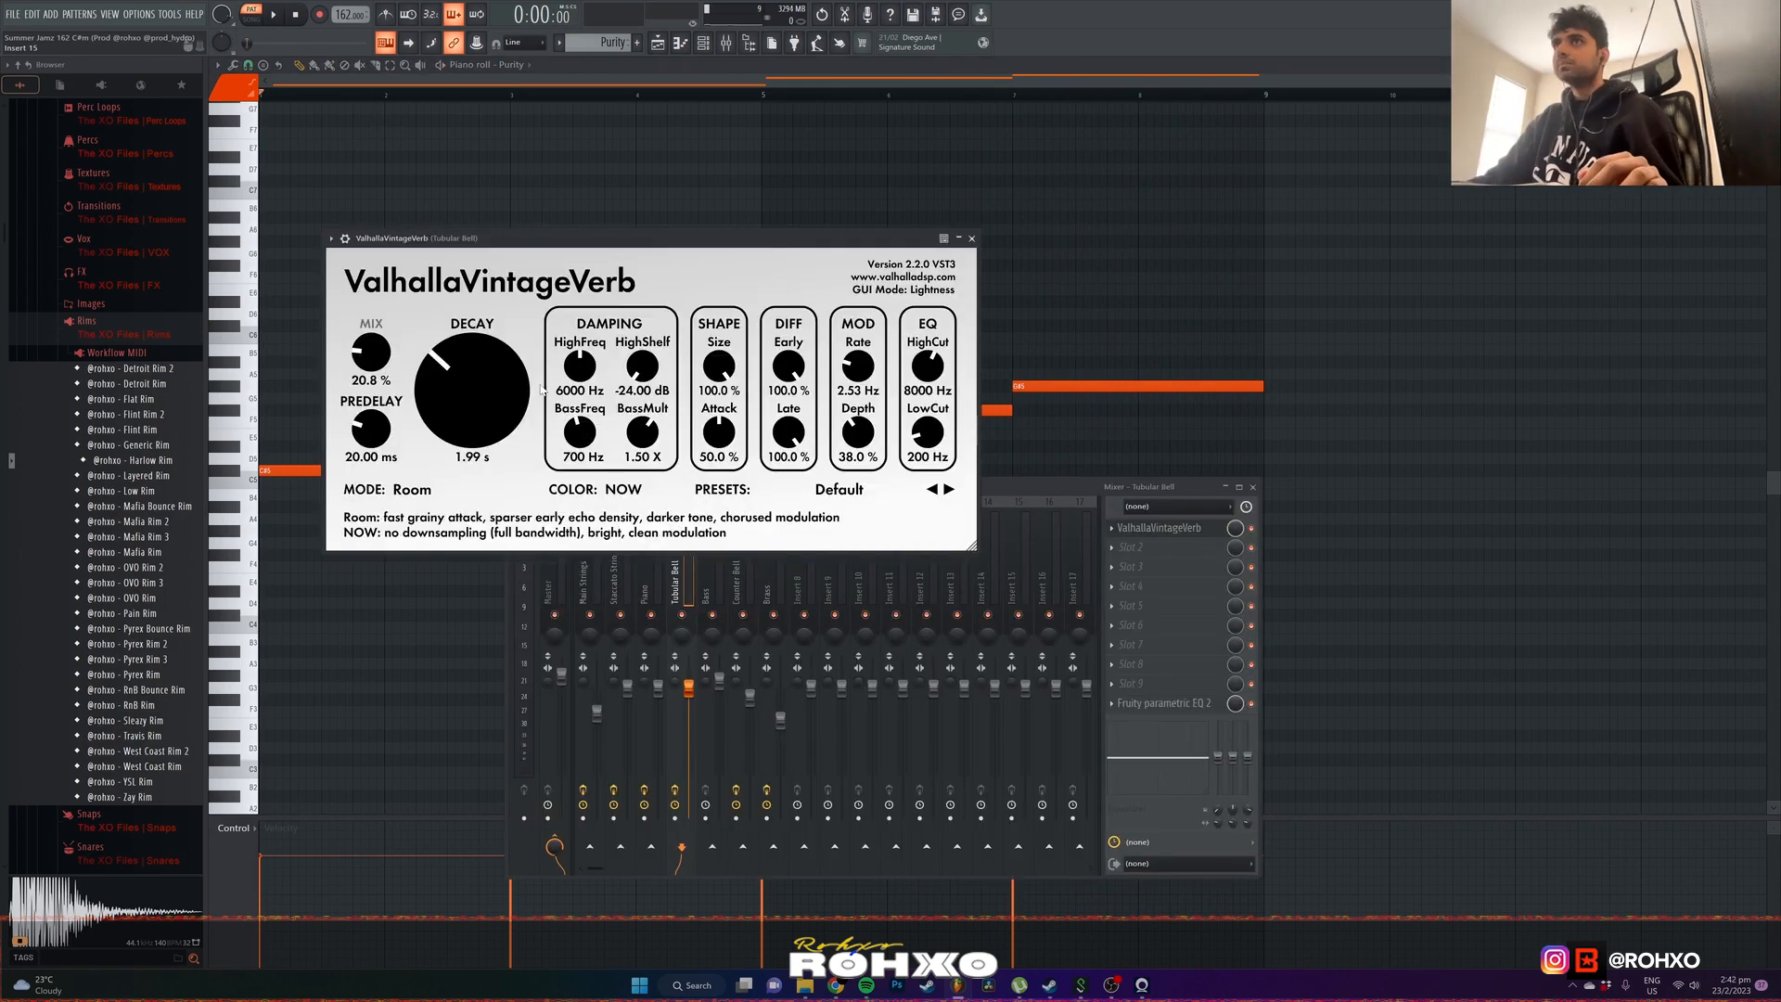
# - Inspect the effects on the Tubular Bell mixer track, including Fruity Parametric EQ 2, and select the last two Purity notes
pyautogui.click(1165, 706)
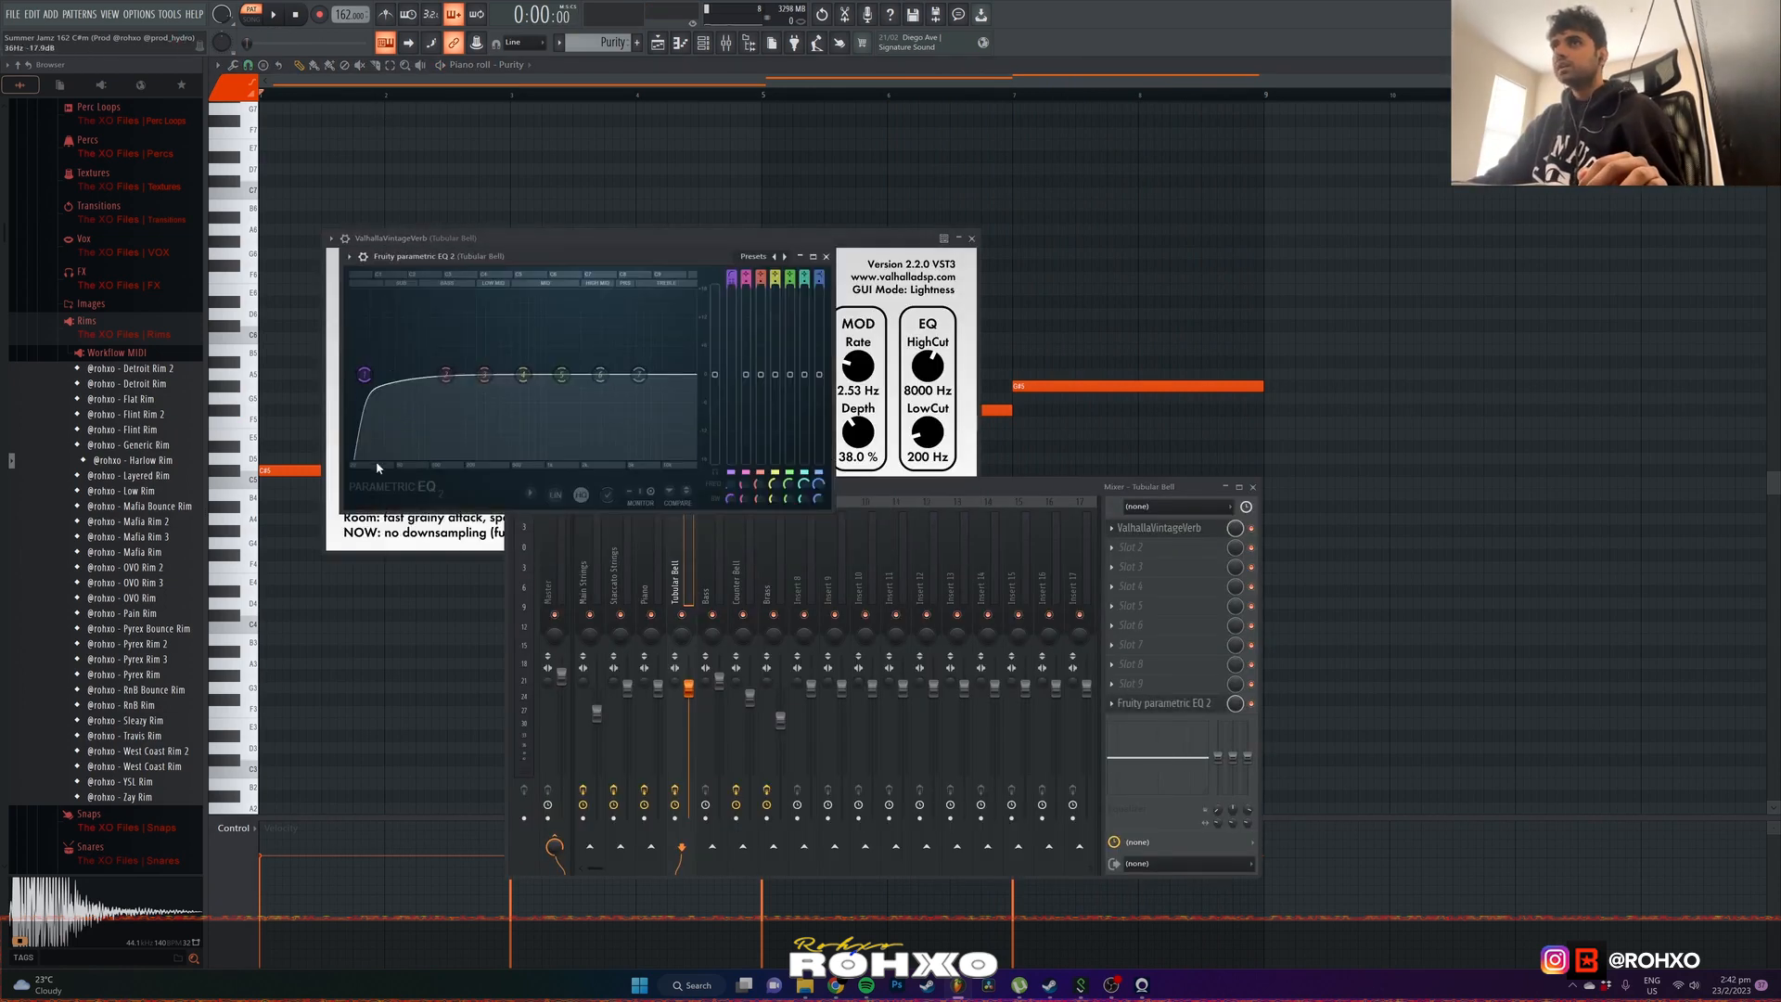
pyautogui.rightClick(1145, 244)
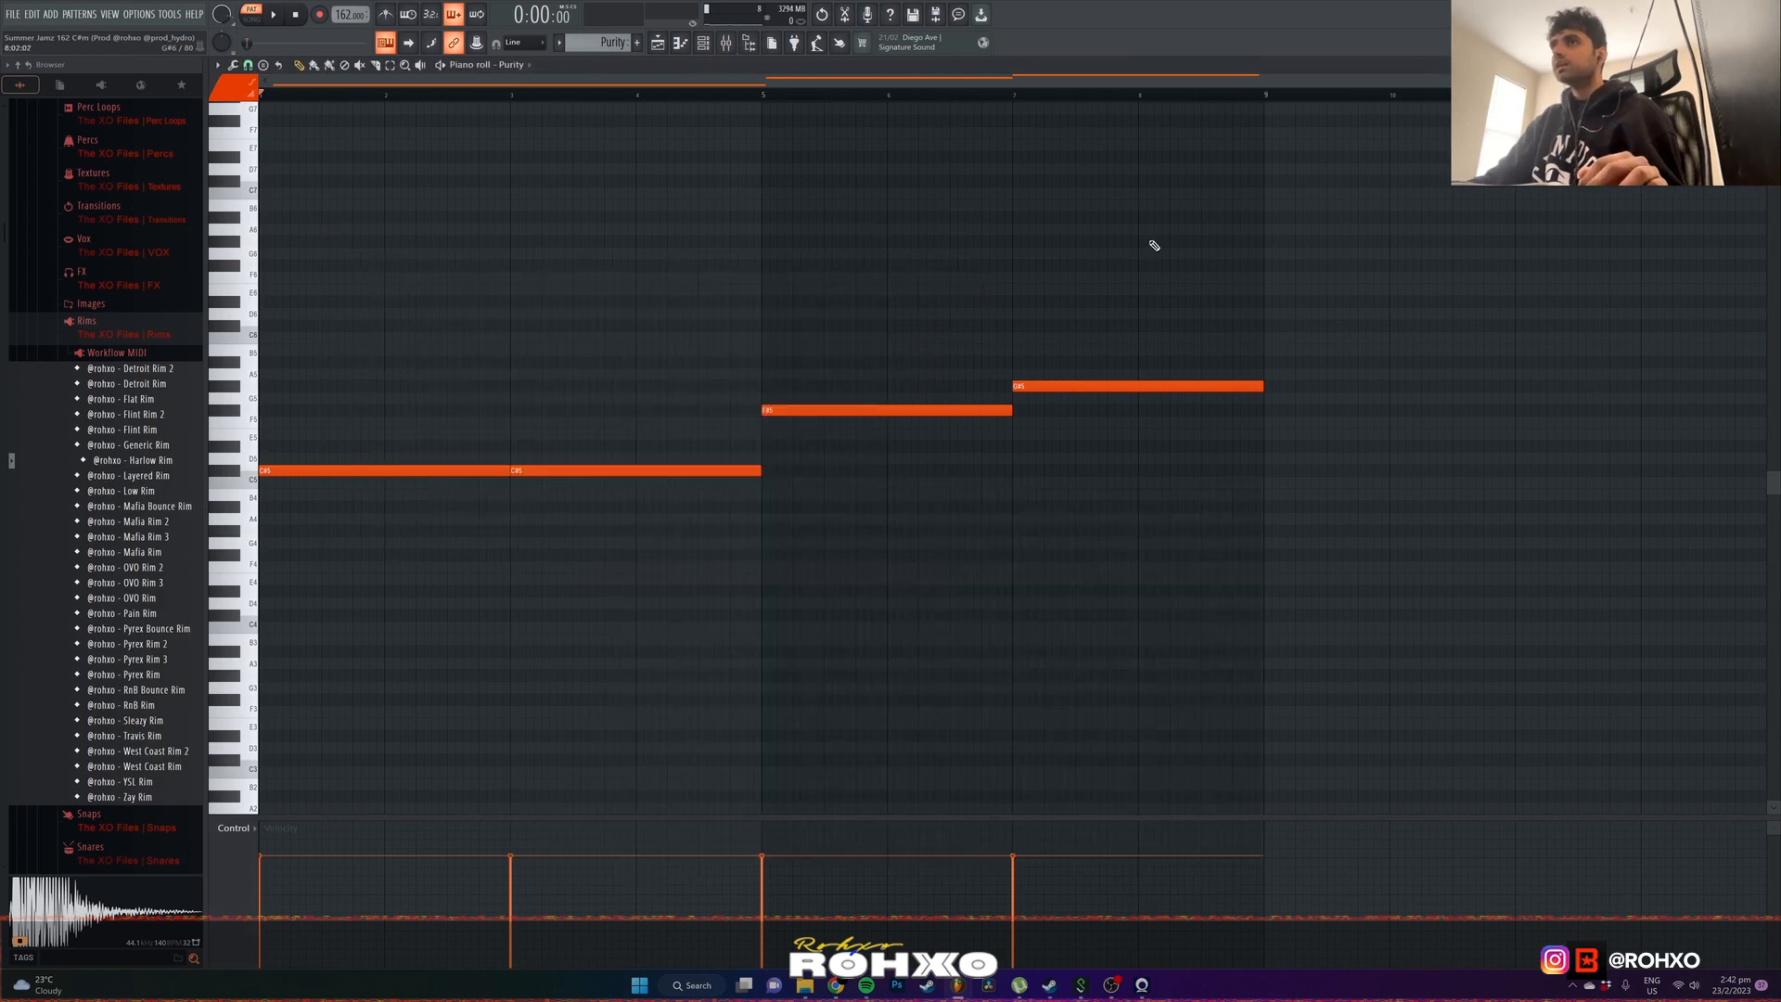
pyautogui.moveTo(1336, 495); pyautogui.dragTo(974, 306)
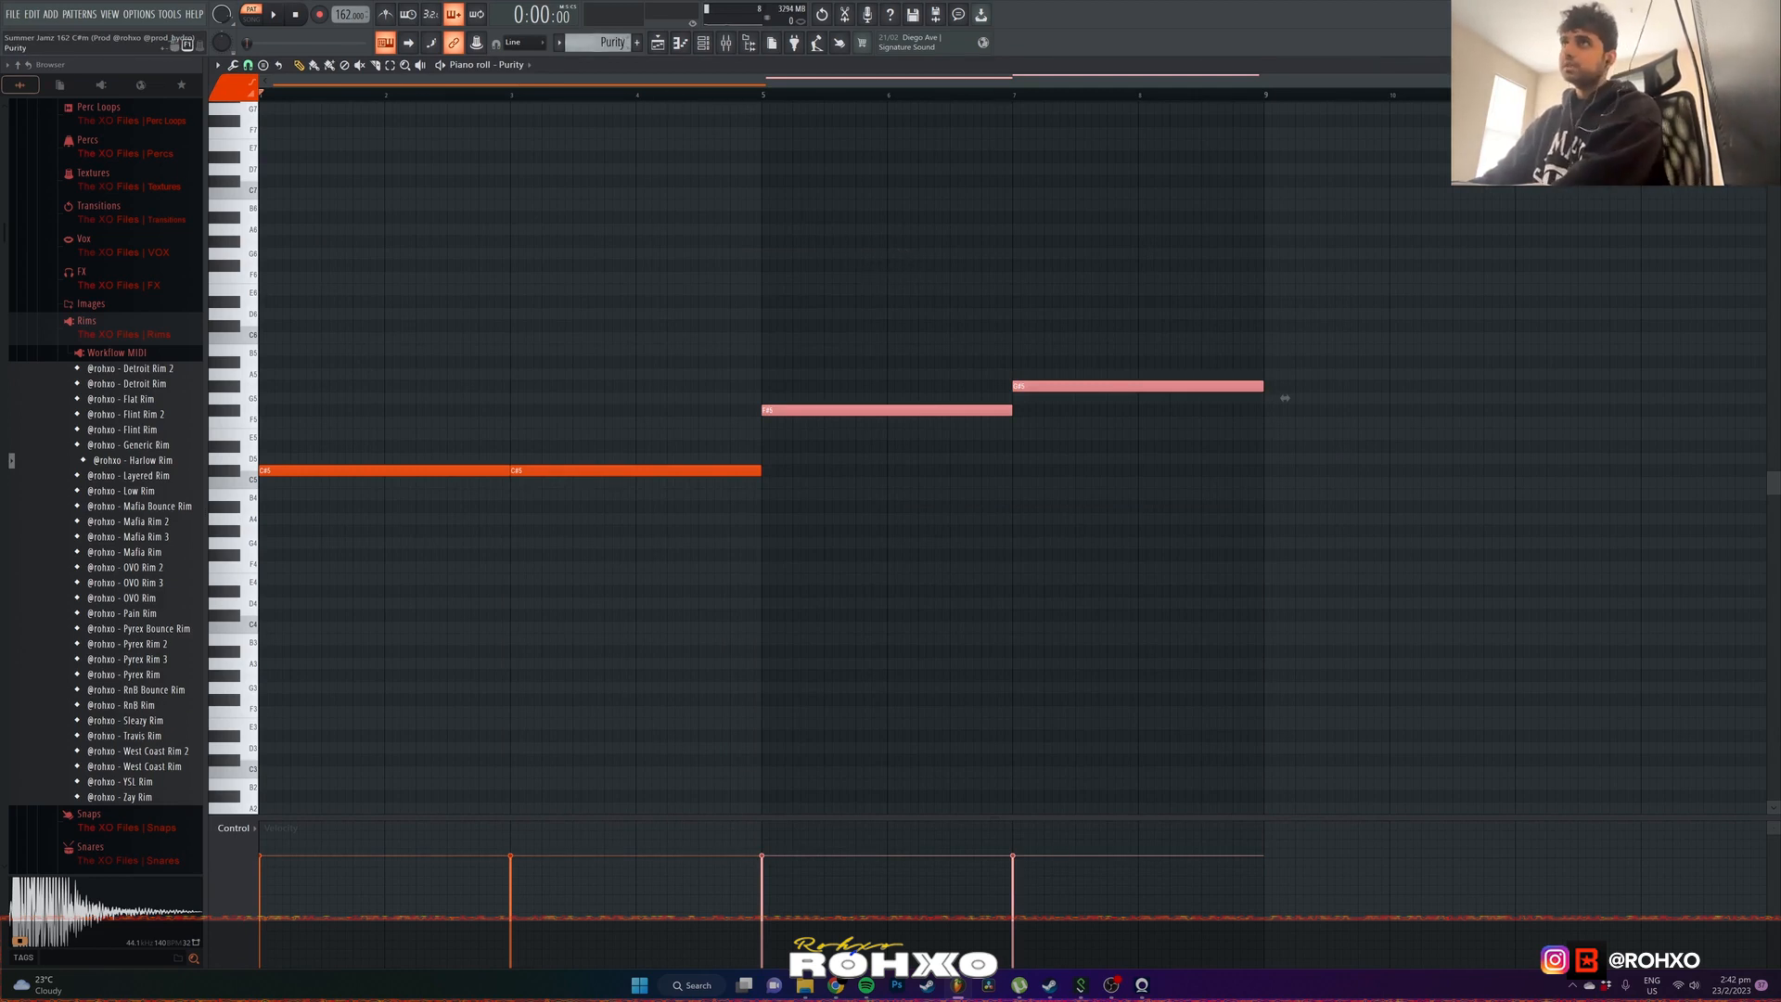
# - Show the 313 LIT VST 1.1 channel's notes in the piano roll and view its instrument
pyautogui.rightClick(525, 409)
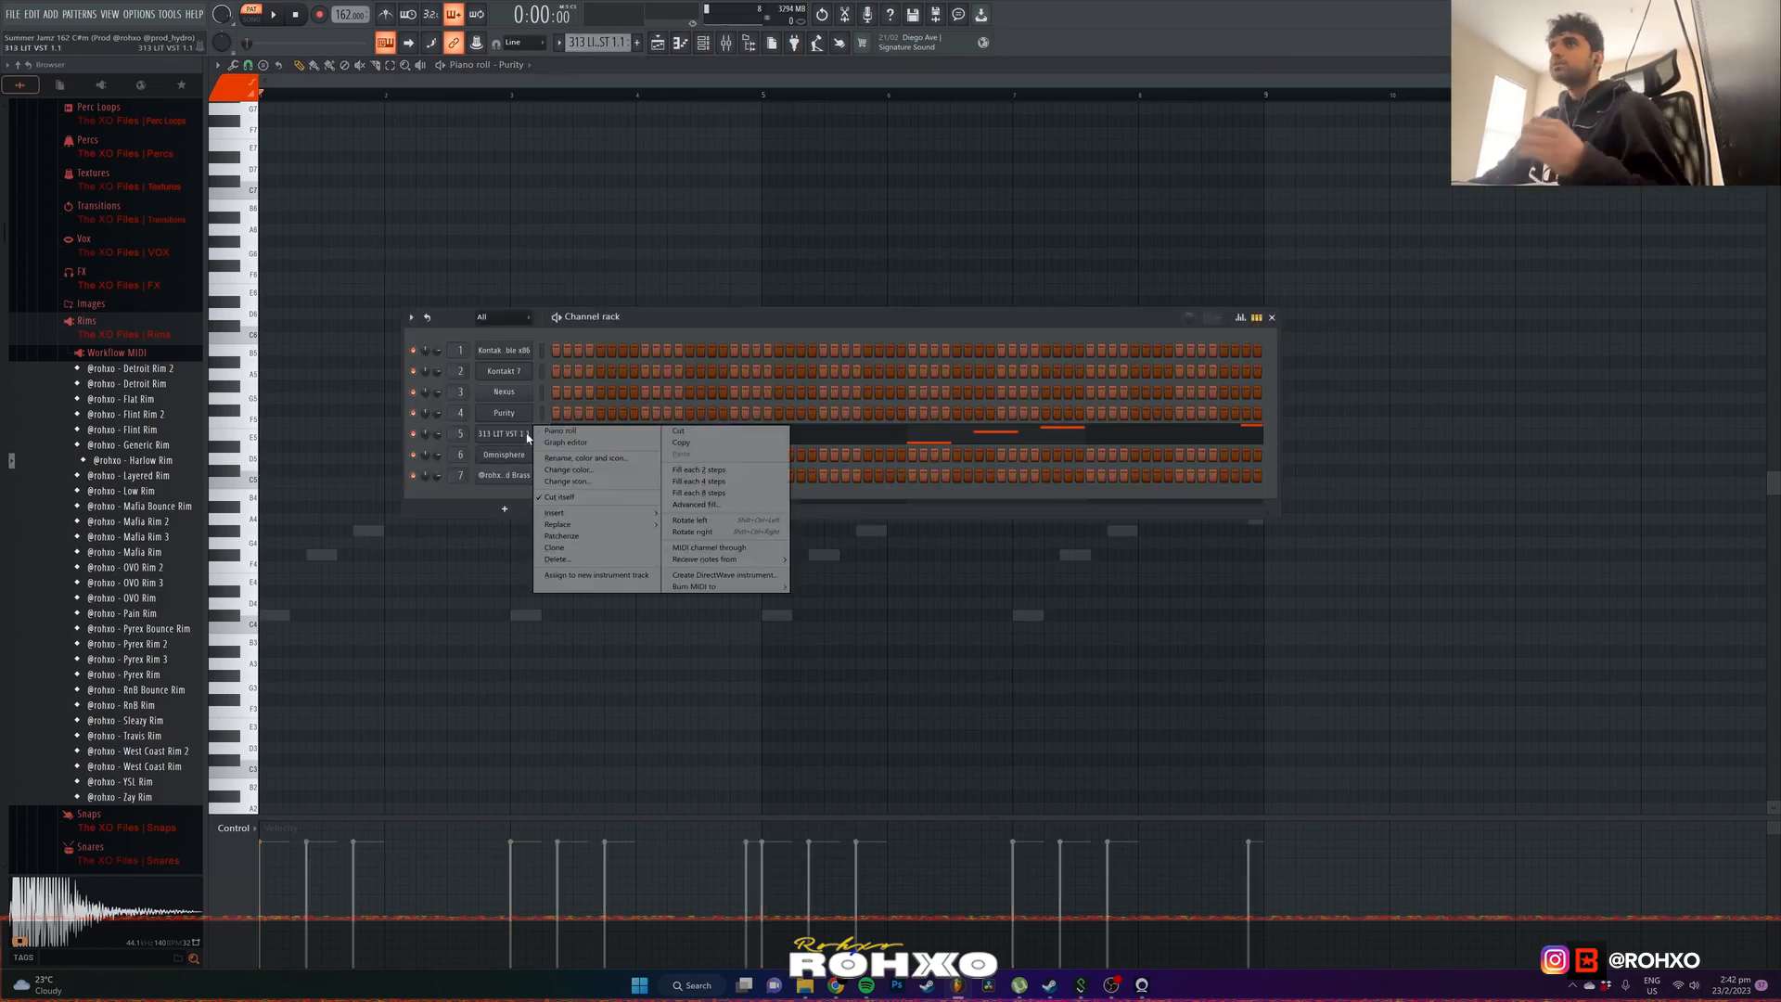
pyautogui.click(560, 434)
pyautogui.scroll(-2, 601, 337)
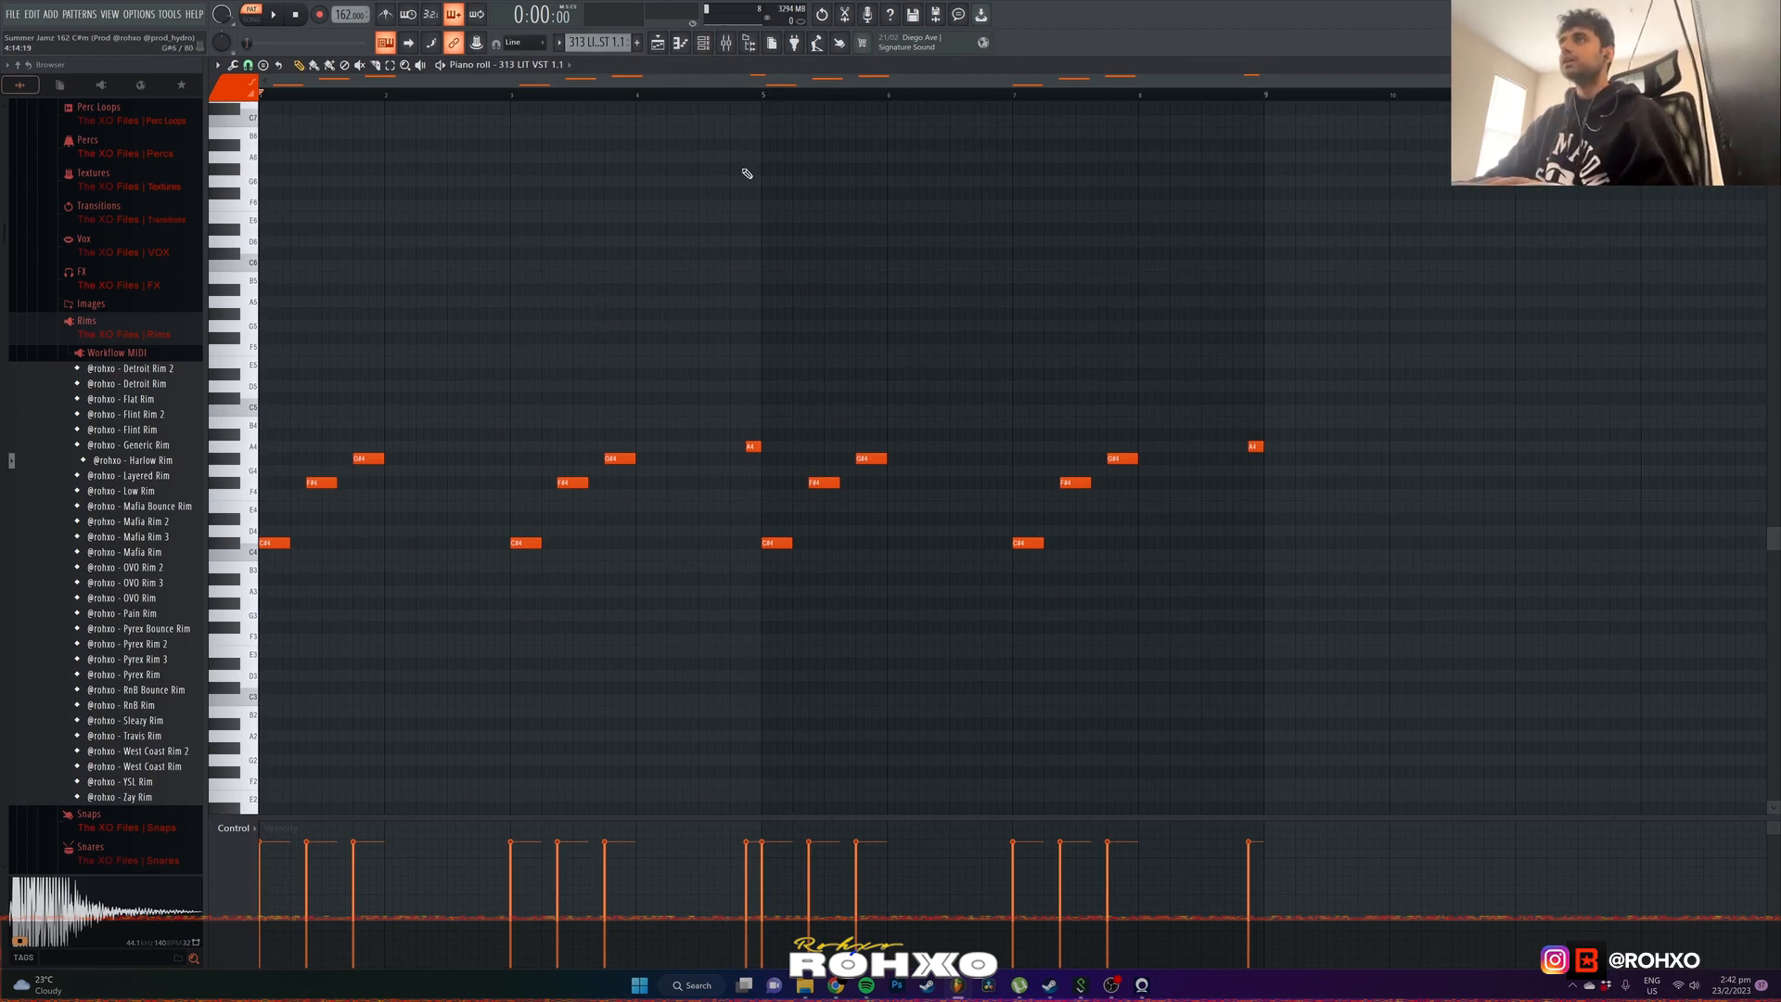
pyautogui.click(704, 41)
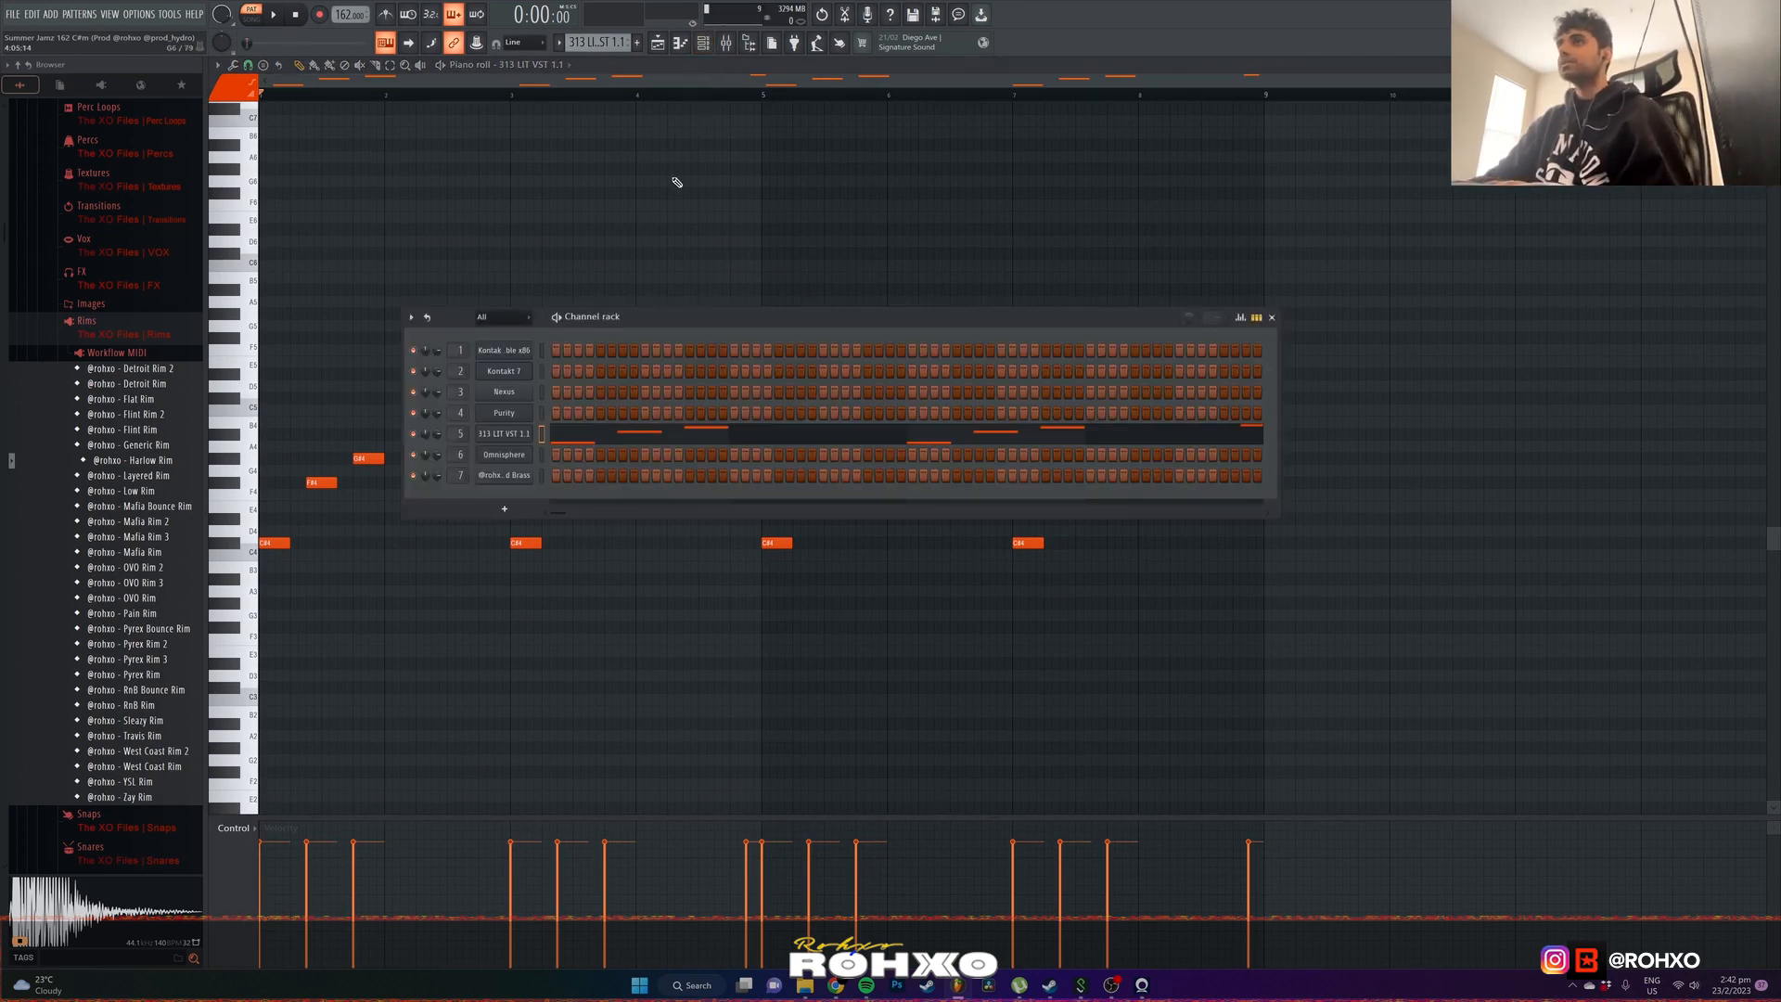
pyautogui.click(525, 432)
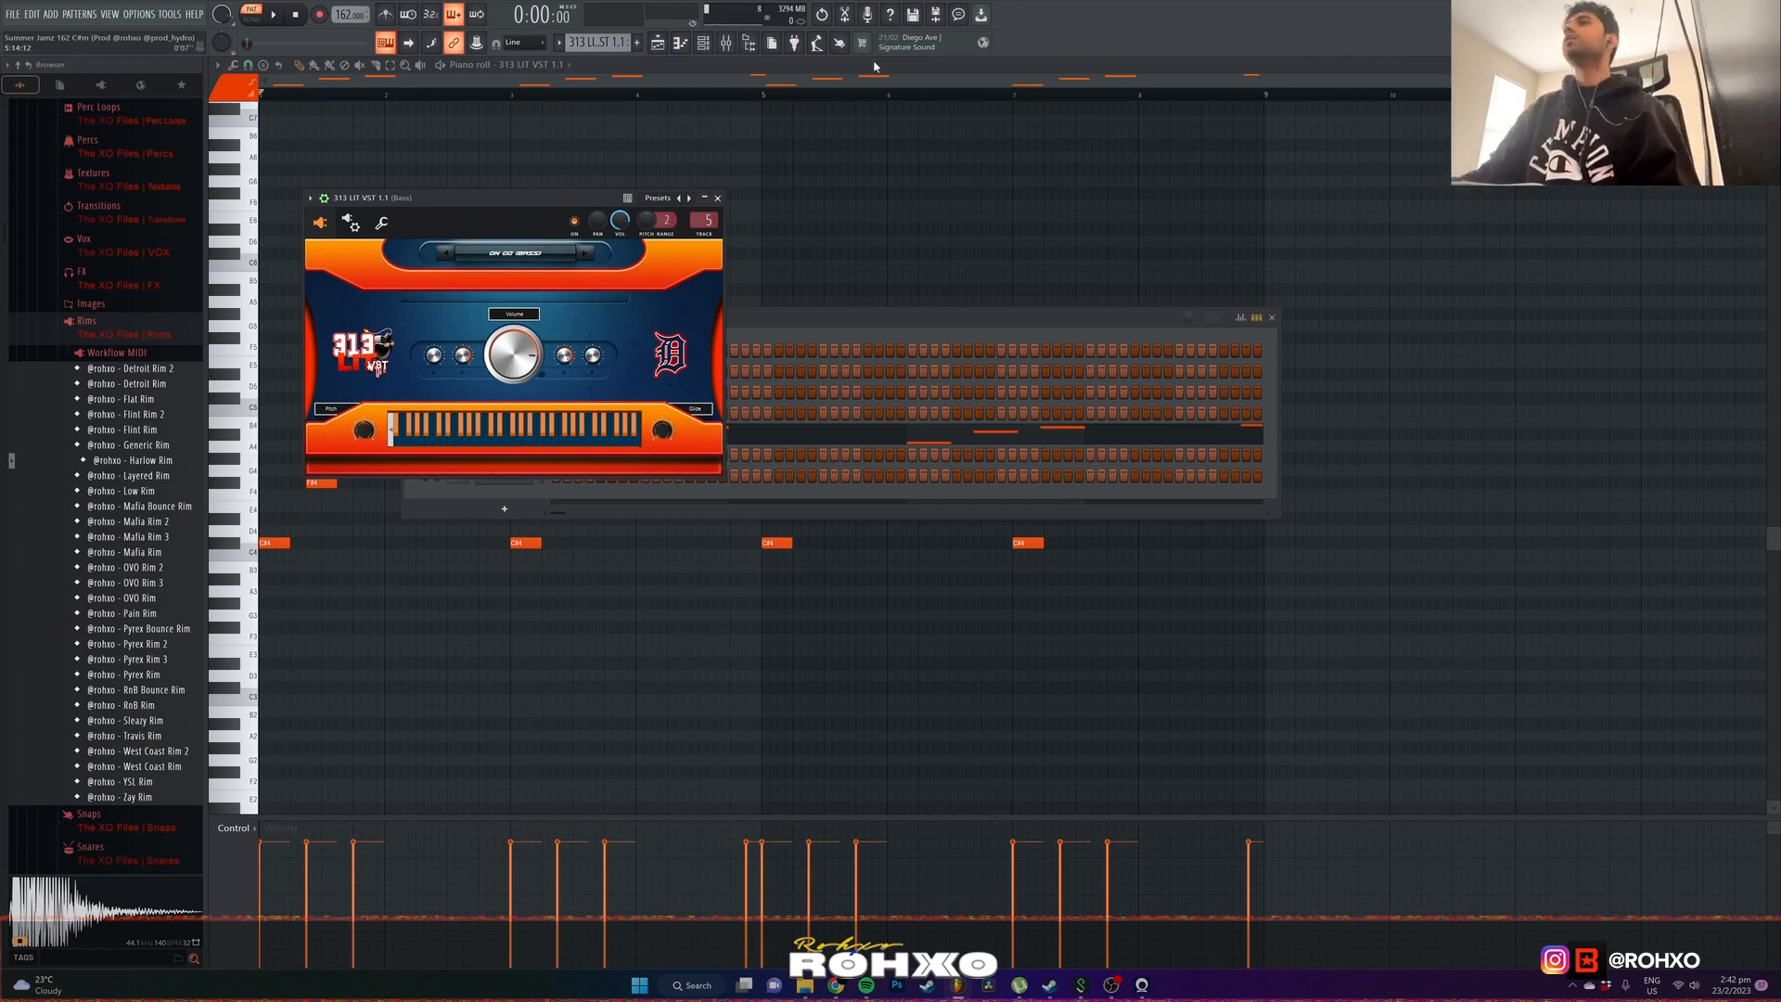
pyautogui.rightClick(825, 203)
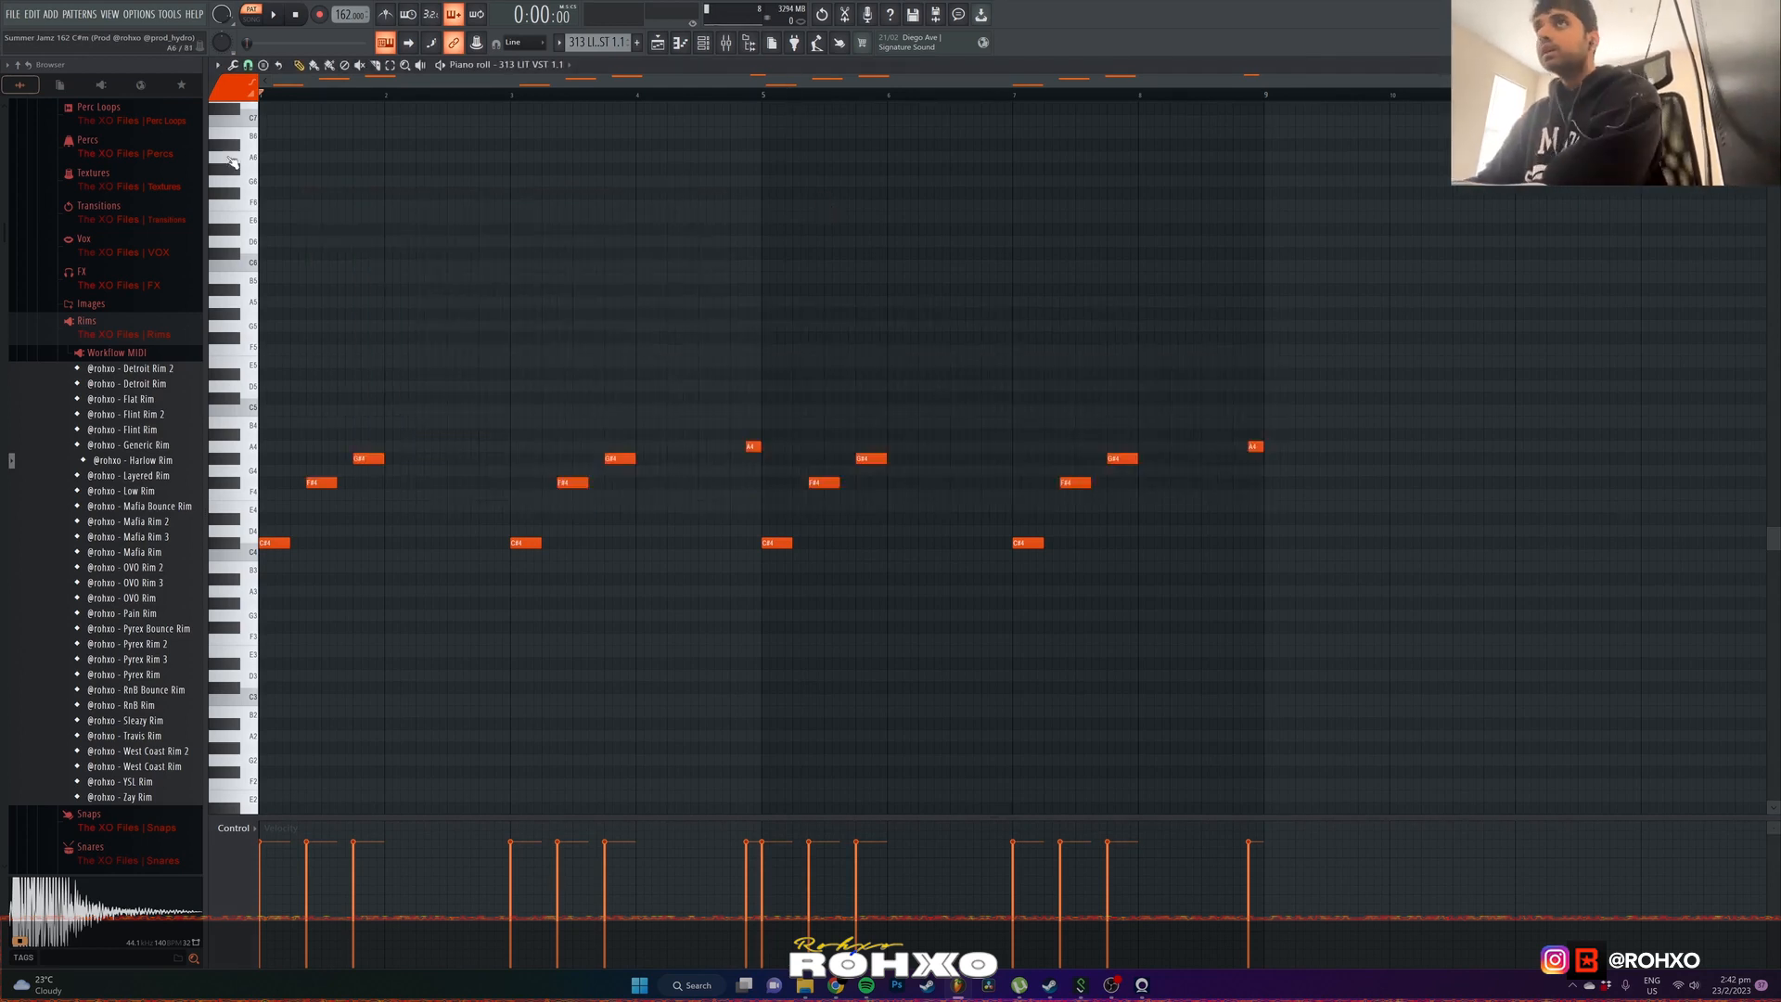
# - Play back the 313 LIT VST 1.1 bass pattern and check the Bass mixer track's effect slots
pyautogui.click(272, 15)
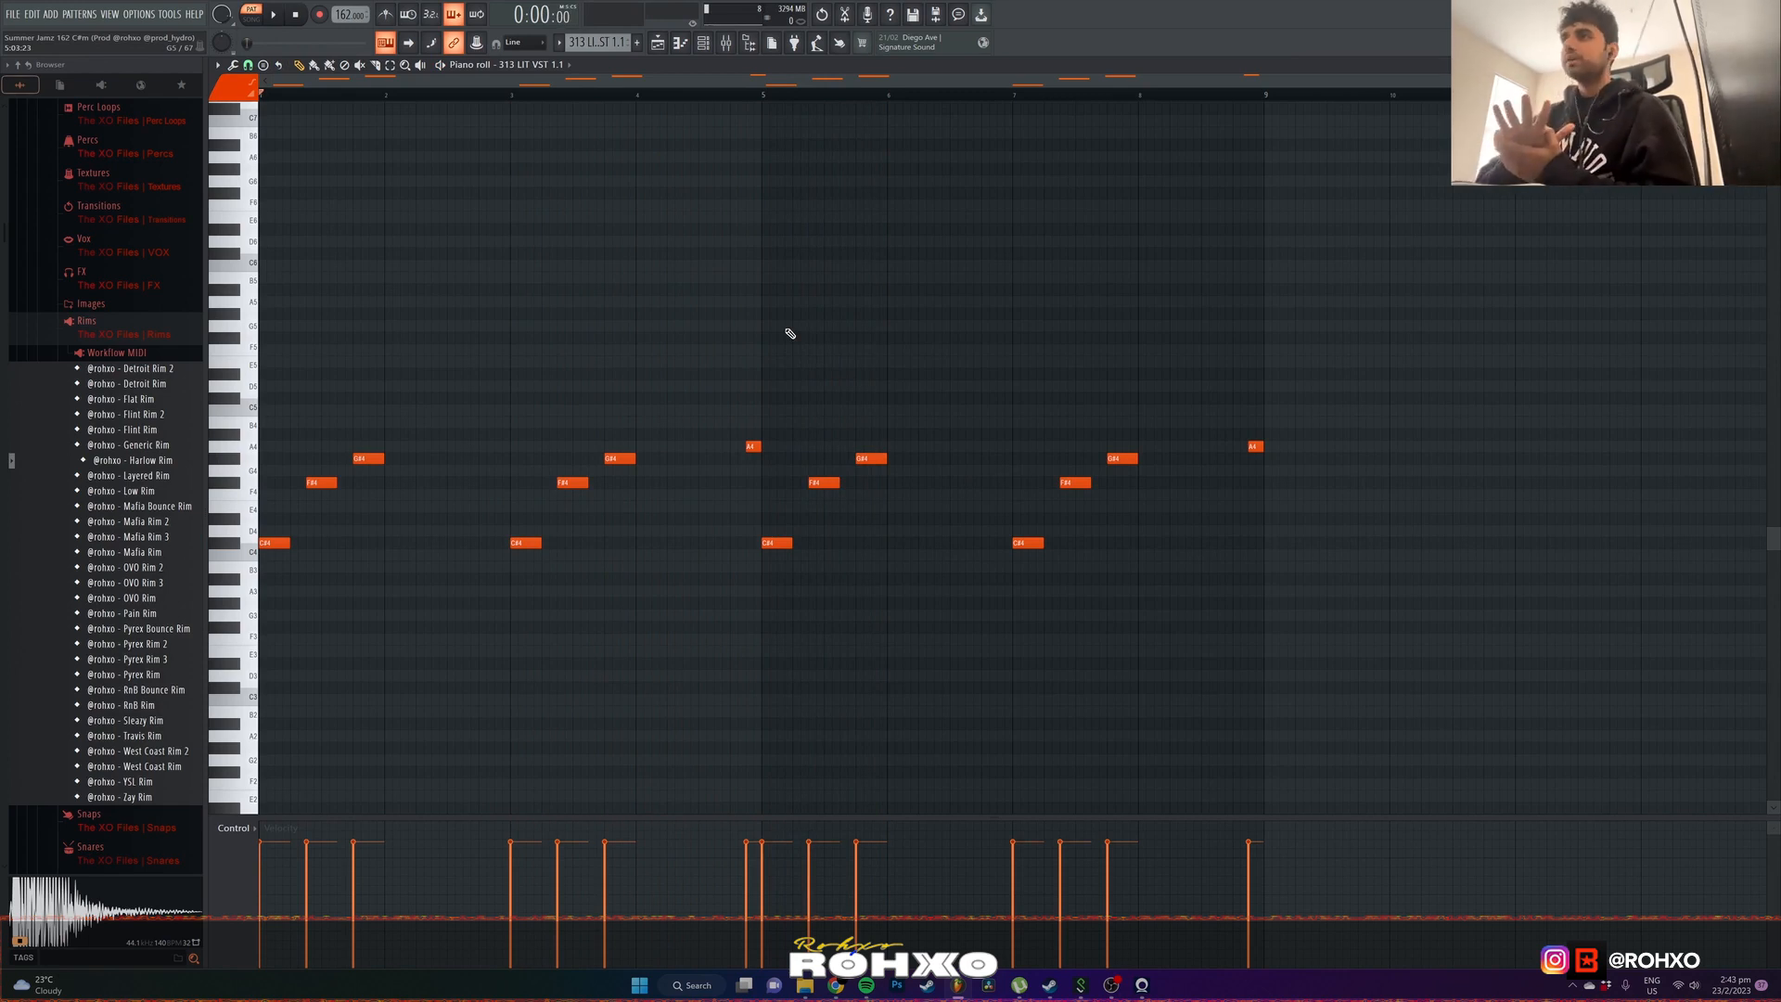
pyautogui.click(725, 43)
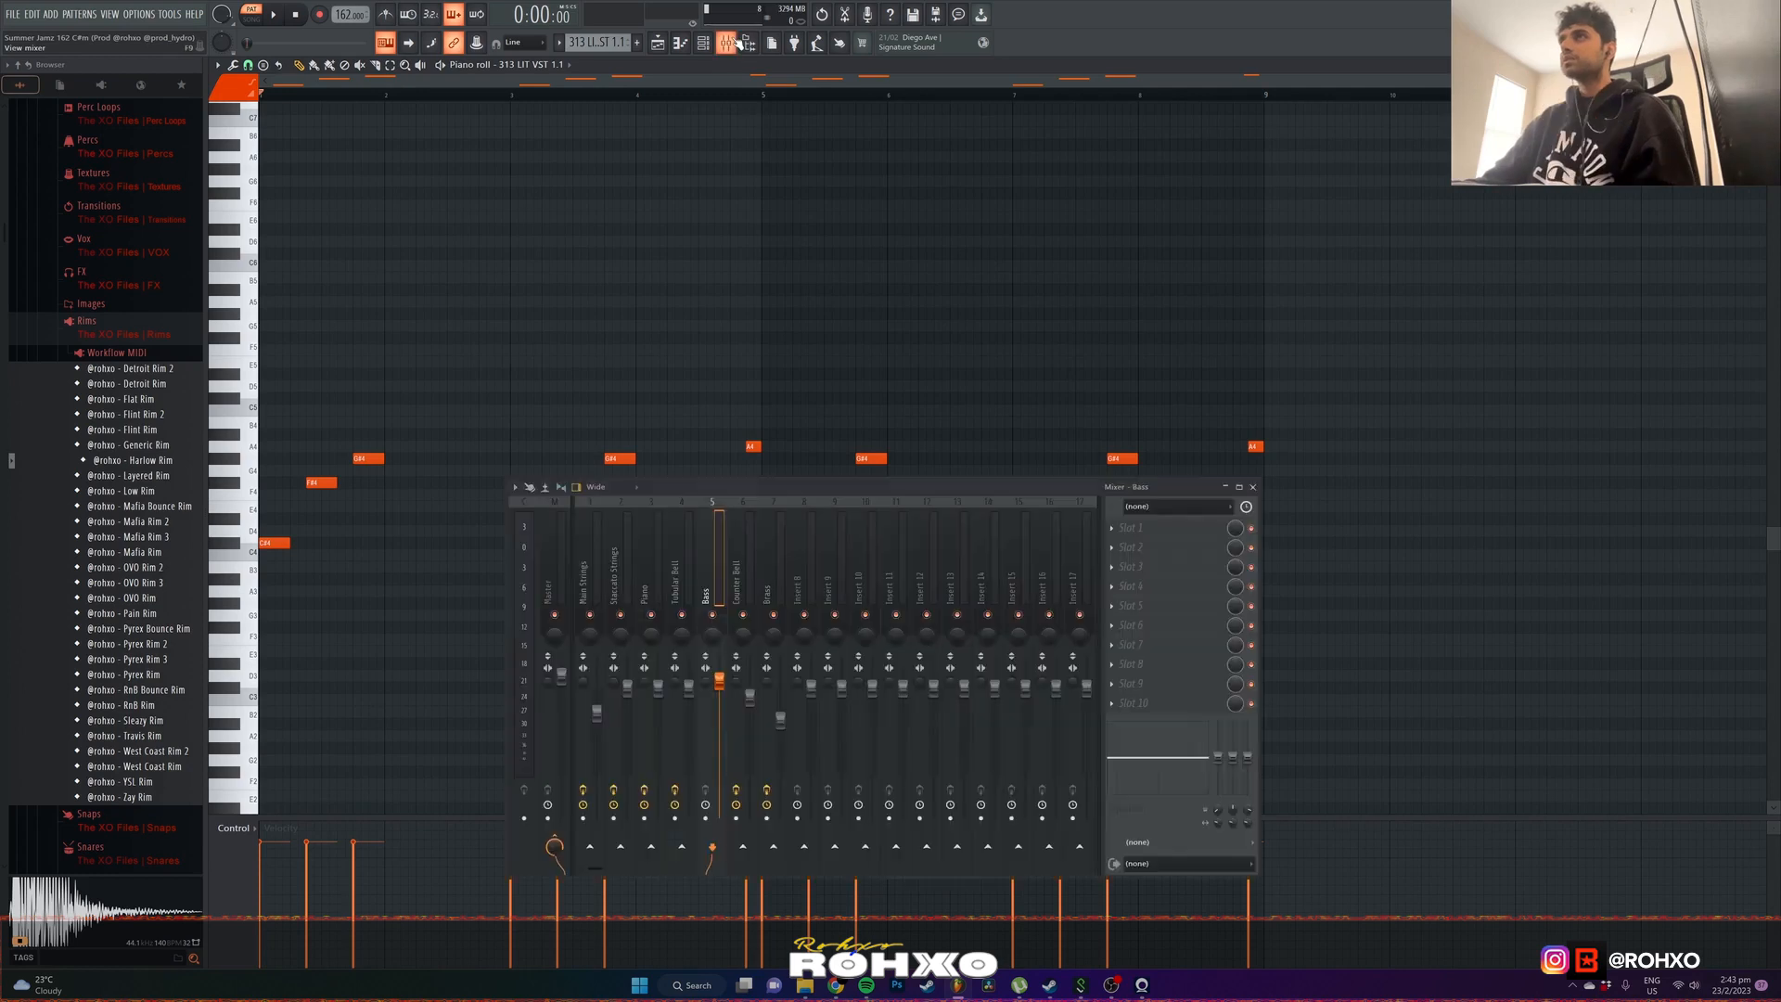
pyautogui.press('F9')
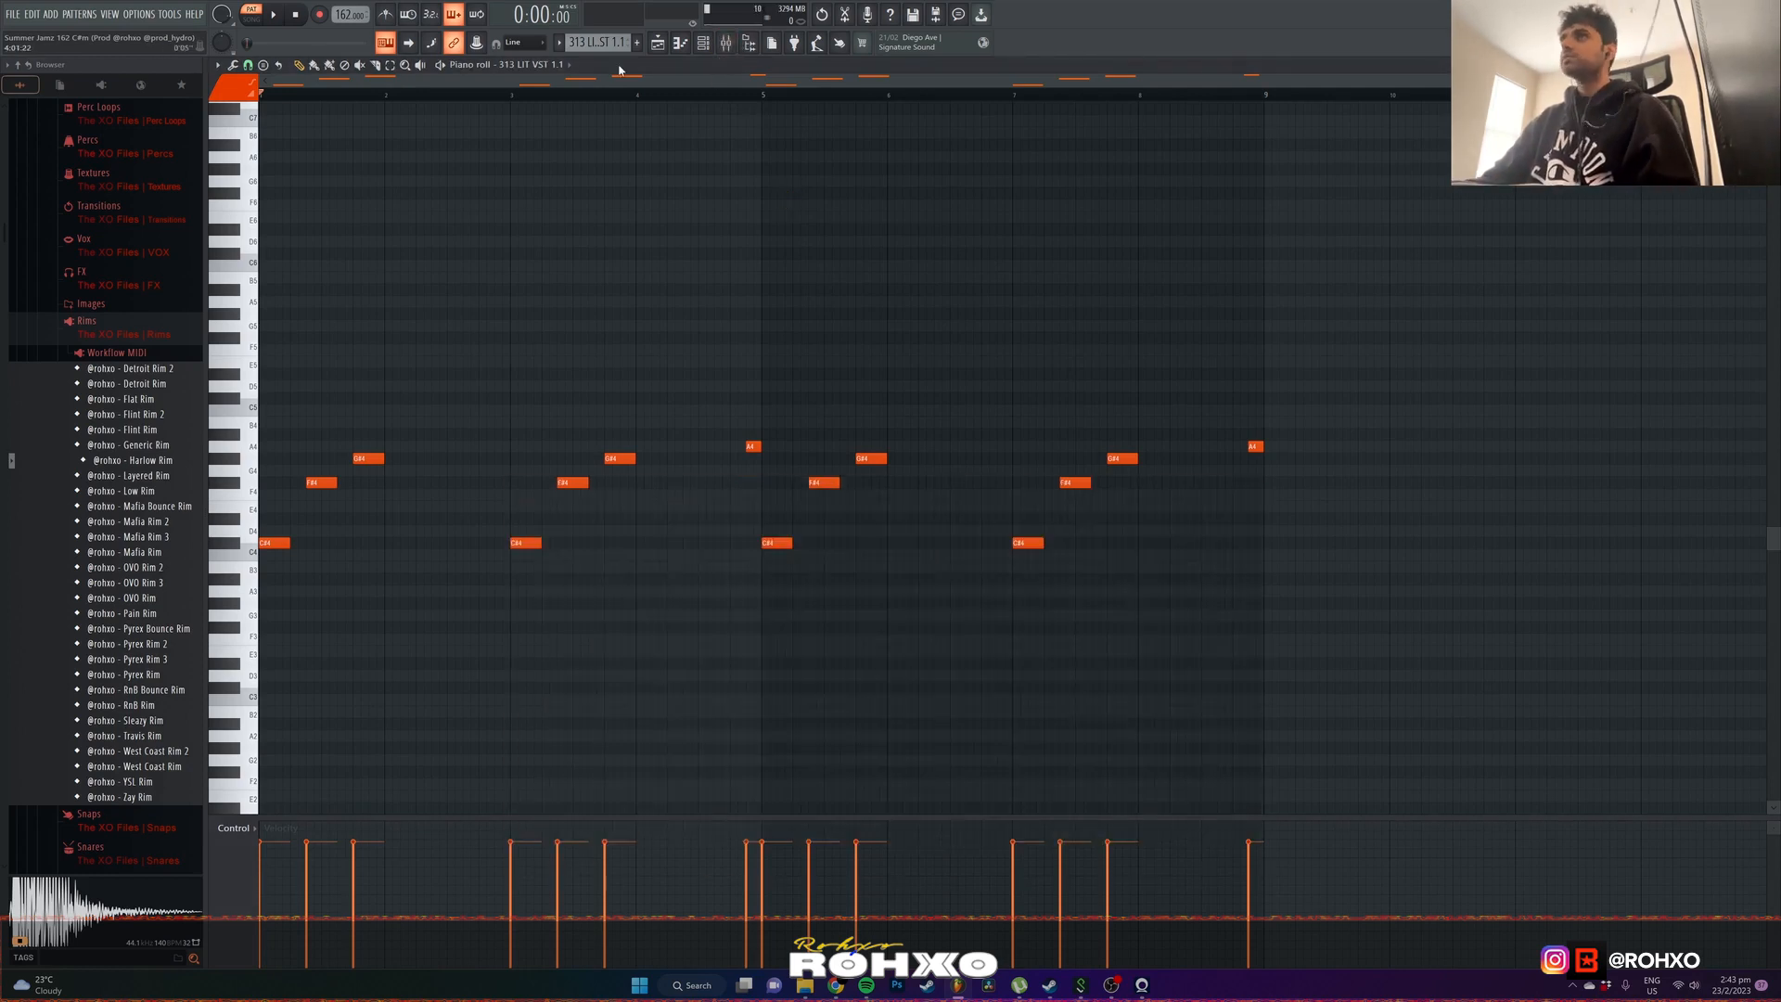
# - Switch to the Omnisphere channel, view its instrument and show its notes in the piano roll
pyautogui.scroll(-1, 596, 43)
pyautogui.press('F6')
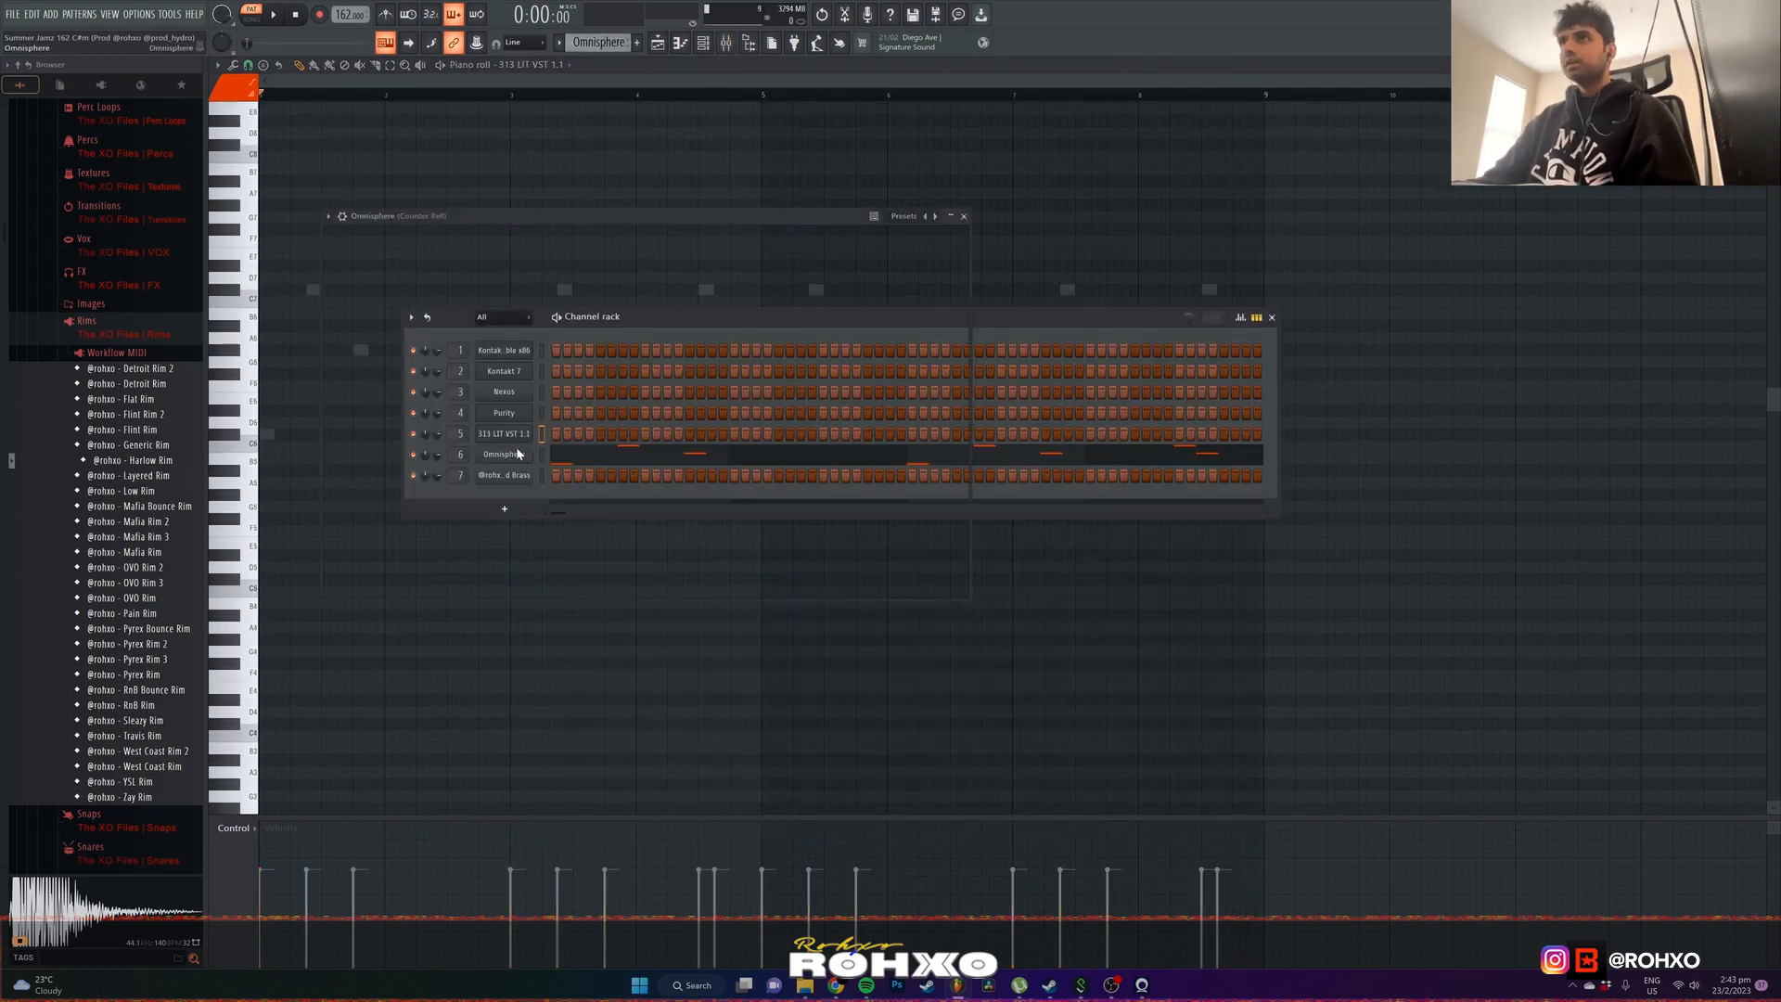
pyautogui.click(519, 459)
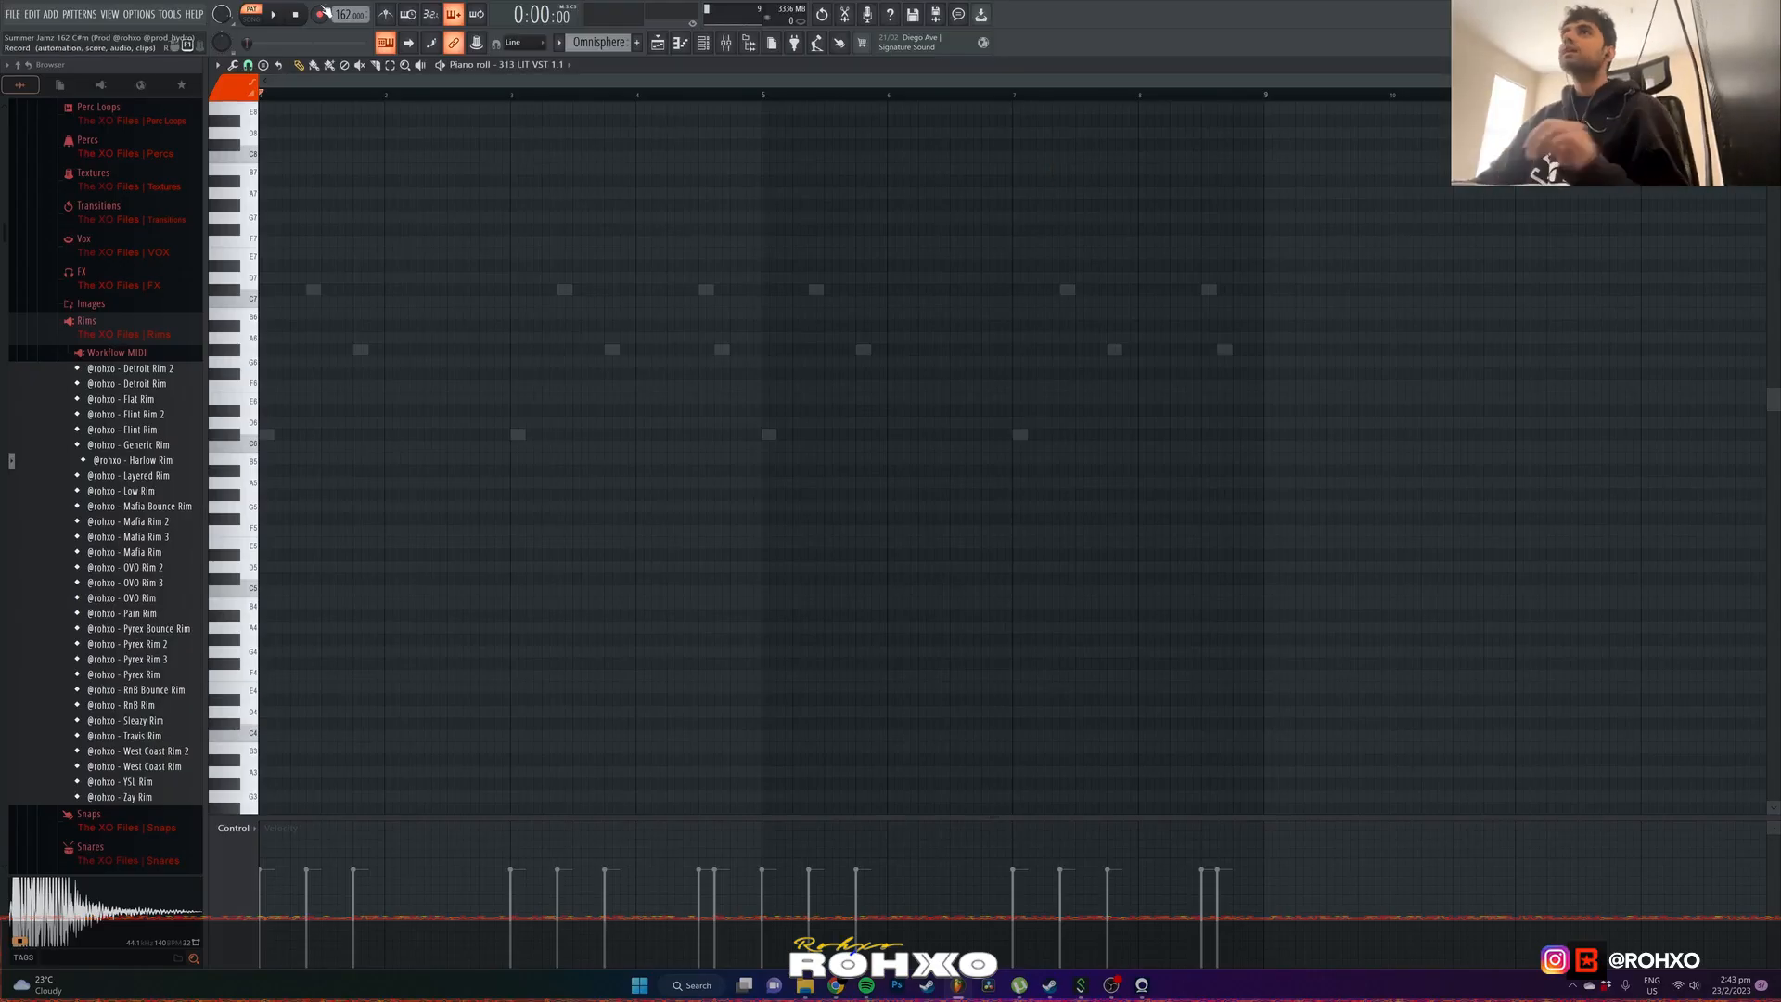
pyautogui.click(701, 51)
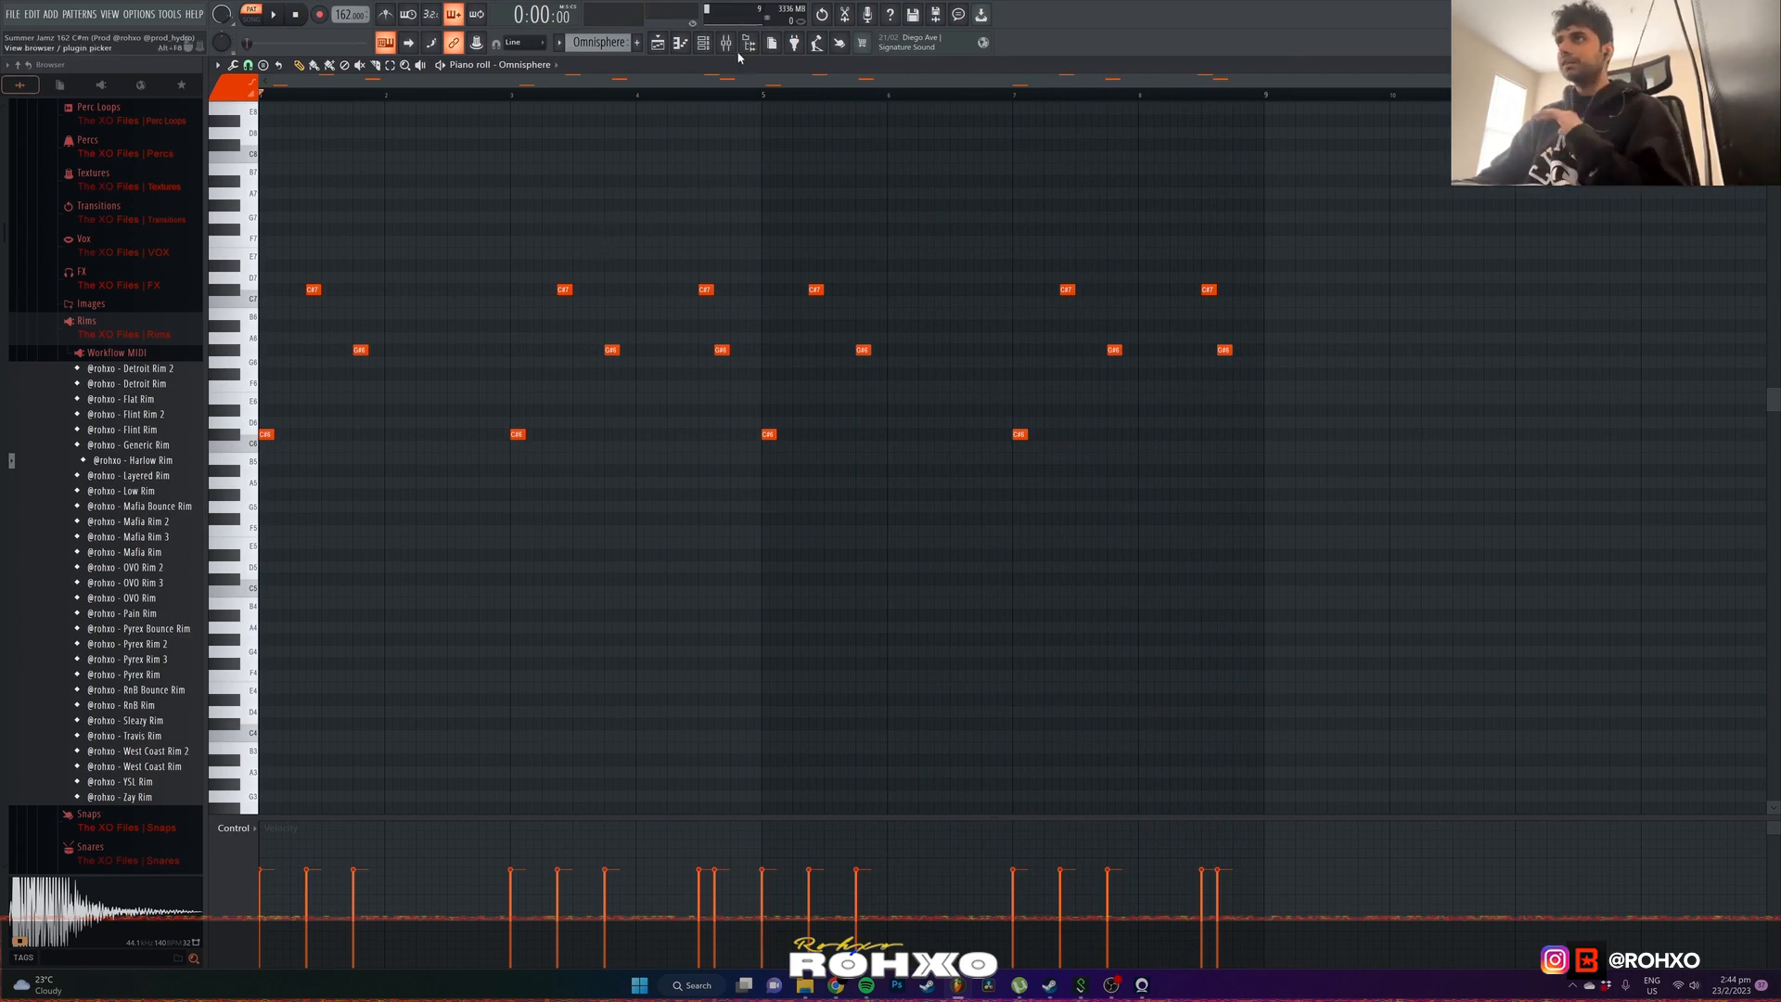
# - Inspect ValhallaVintageVerb and PanCake2 on the Counter Bell mixer track and compare its panning curve with the Staccato Strings PanCake2
pyautogui.press('F9')
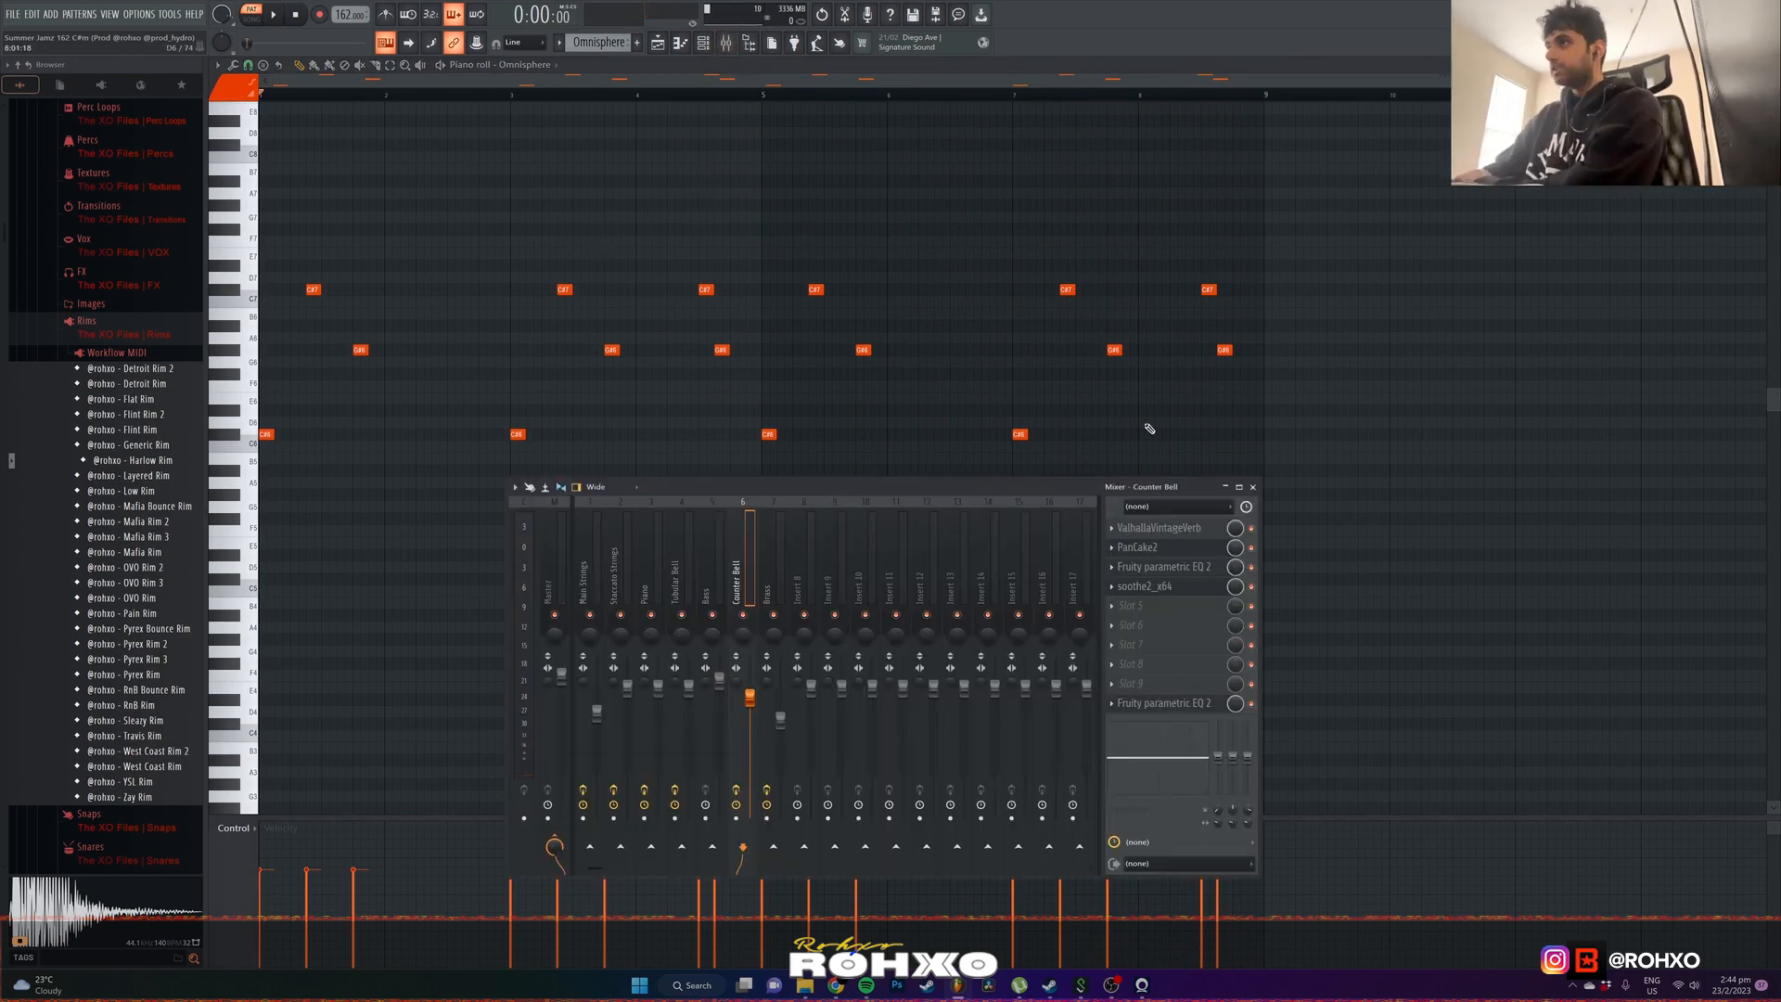
pyautogui.click(1162, 530)
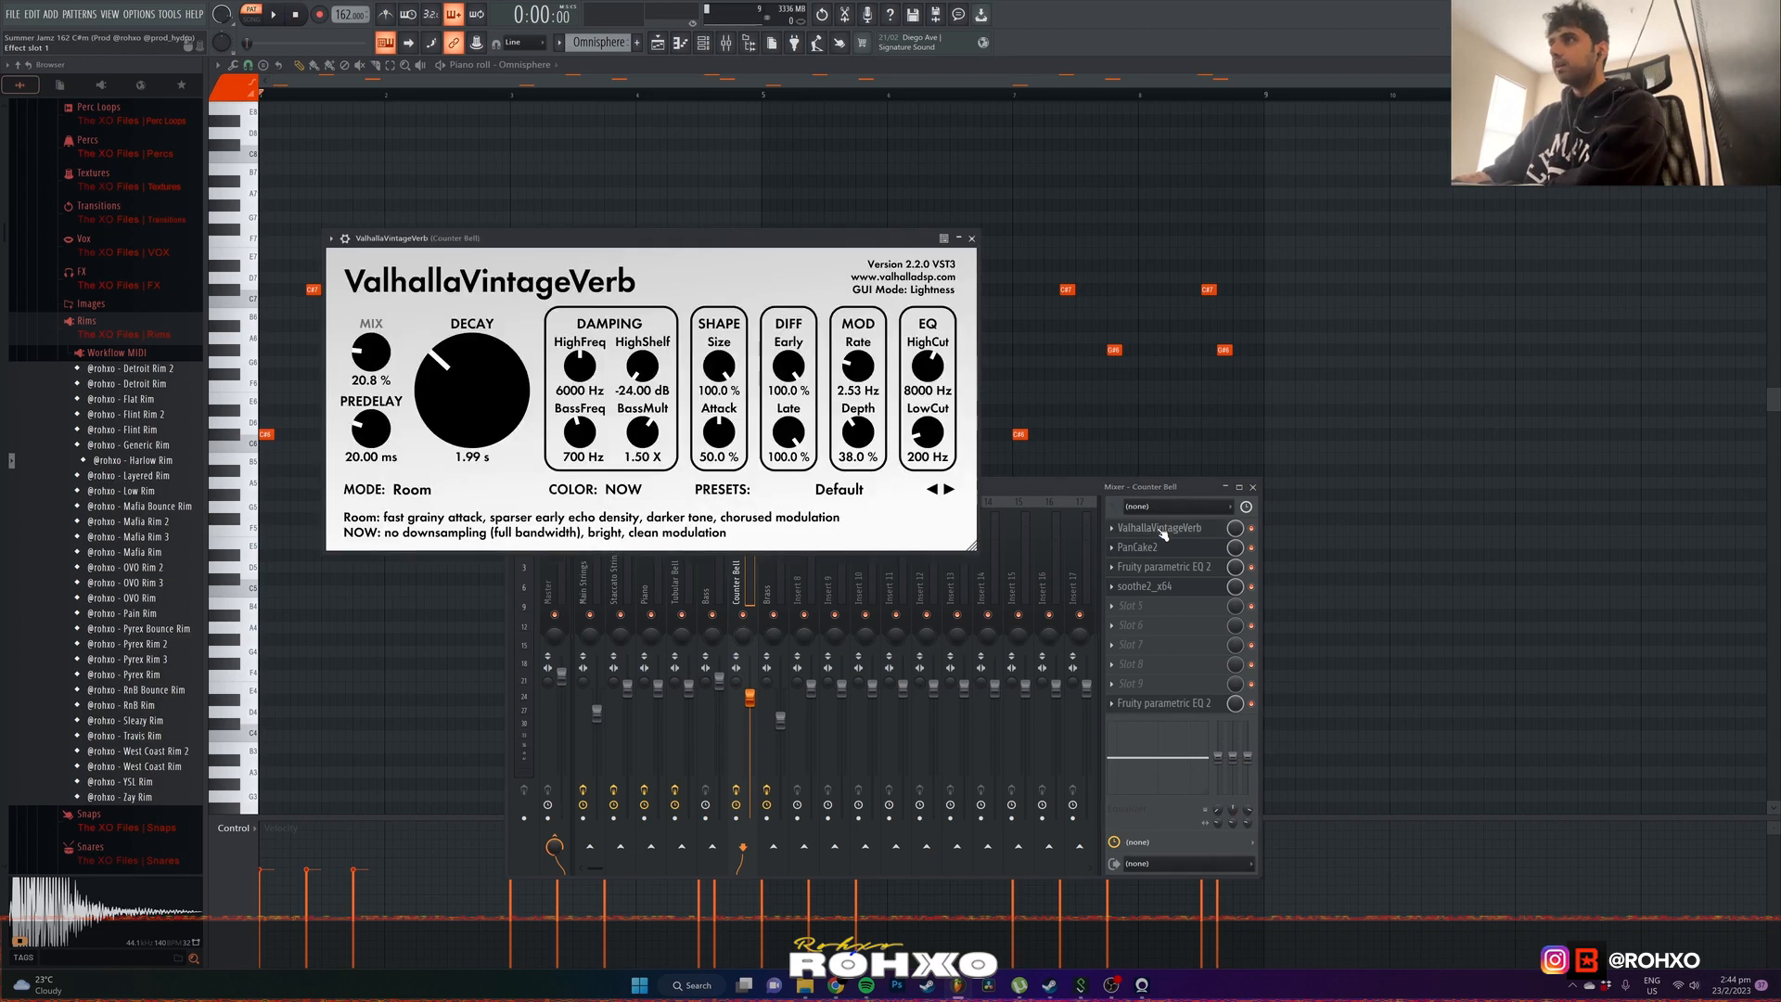
pyautogui.click(1143, 548)
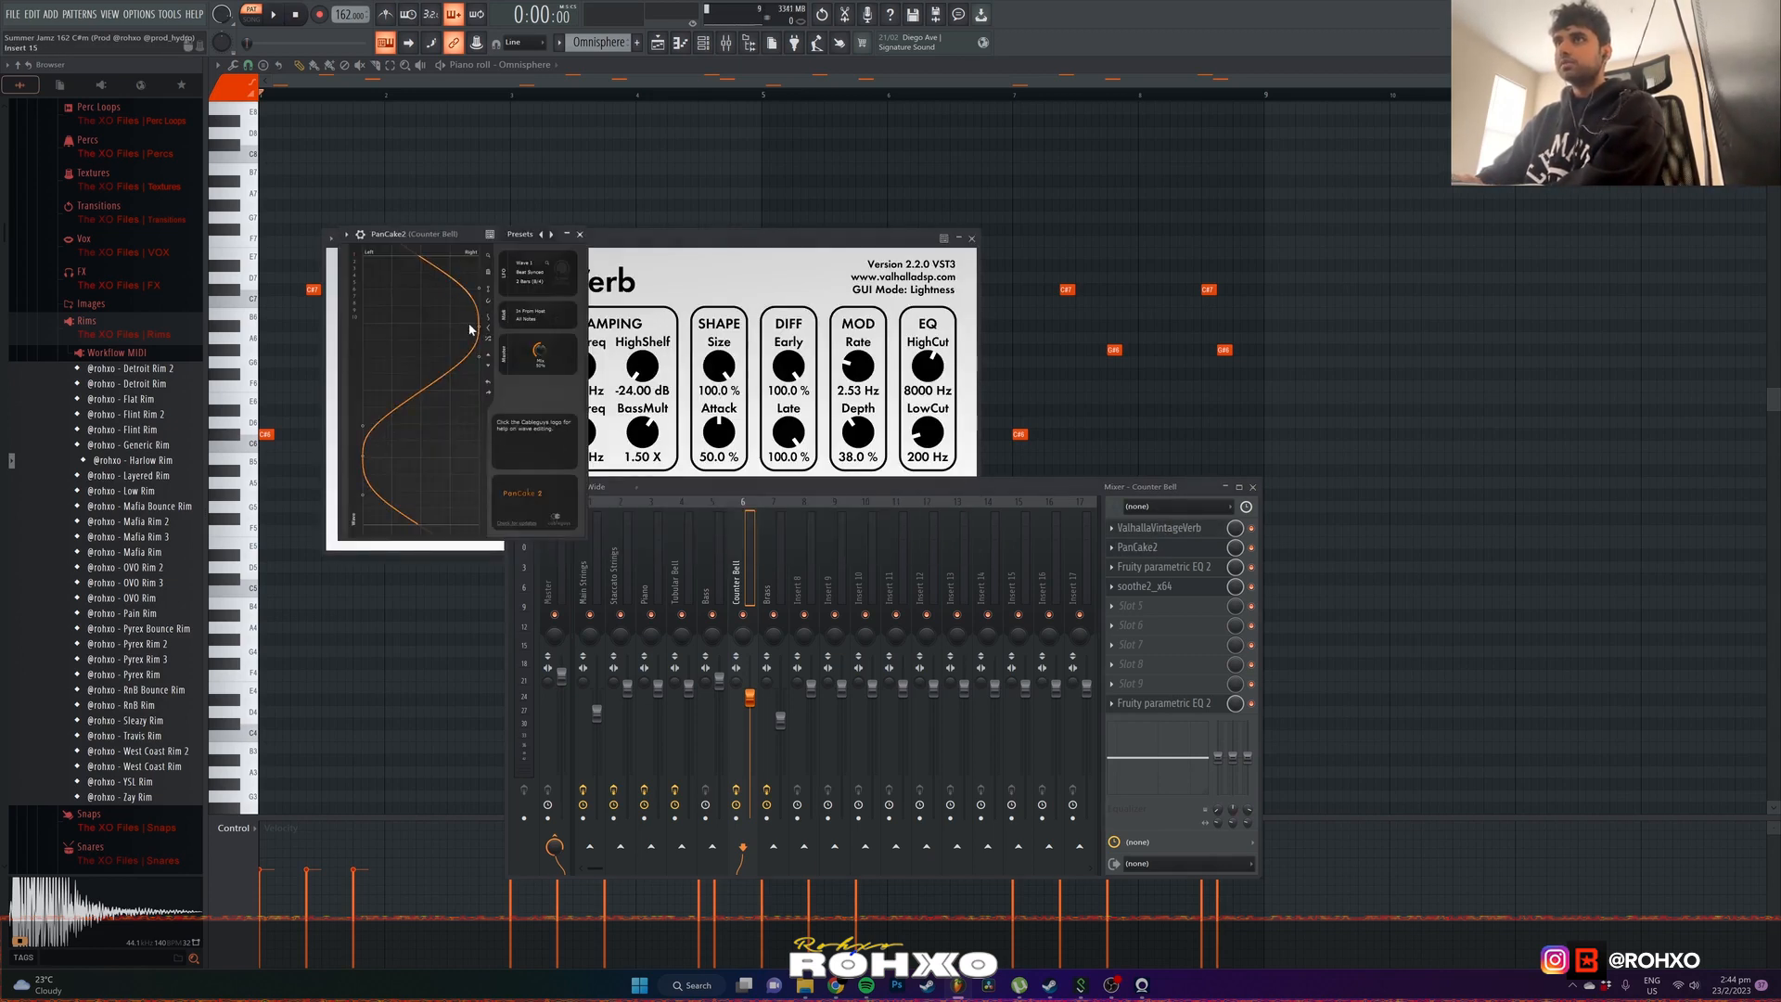
pyautogui.click(614, 555)
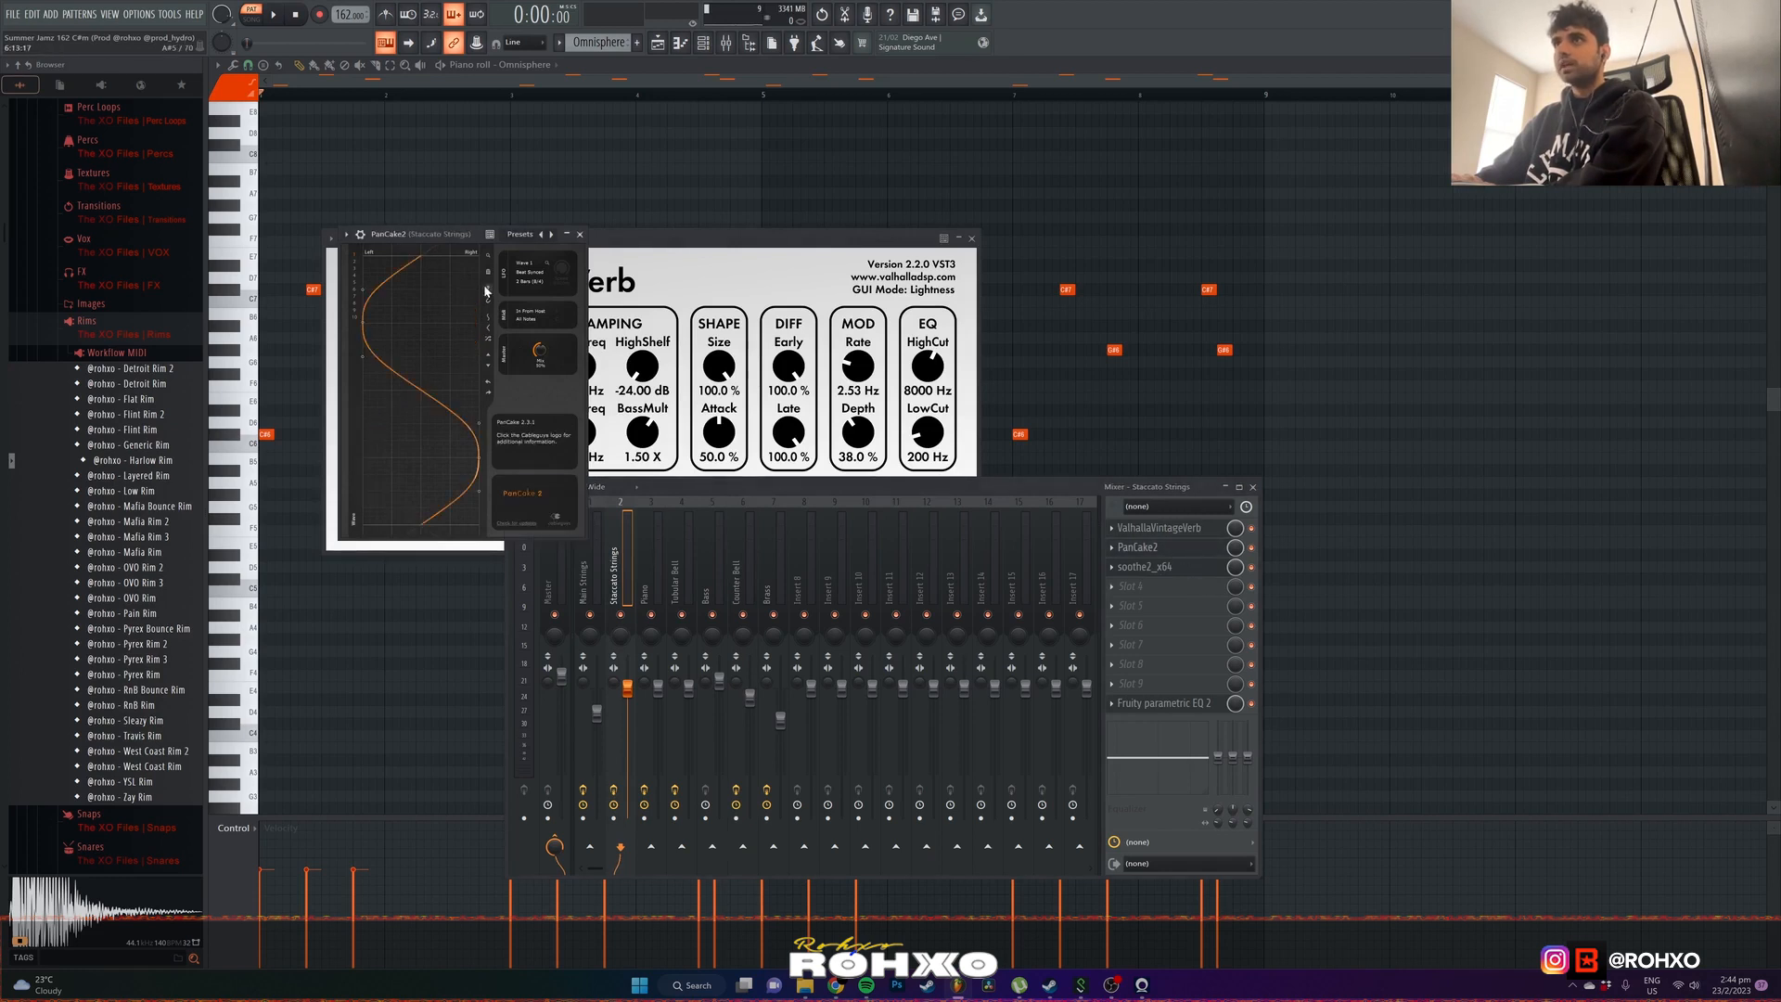
pyautogui.click(1178, 548)
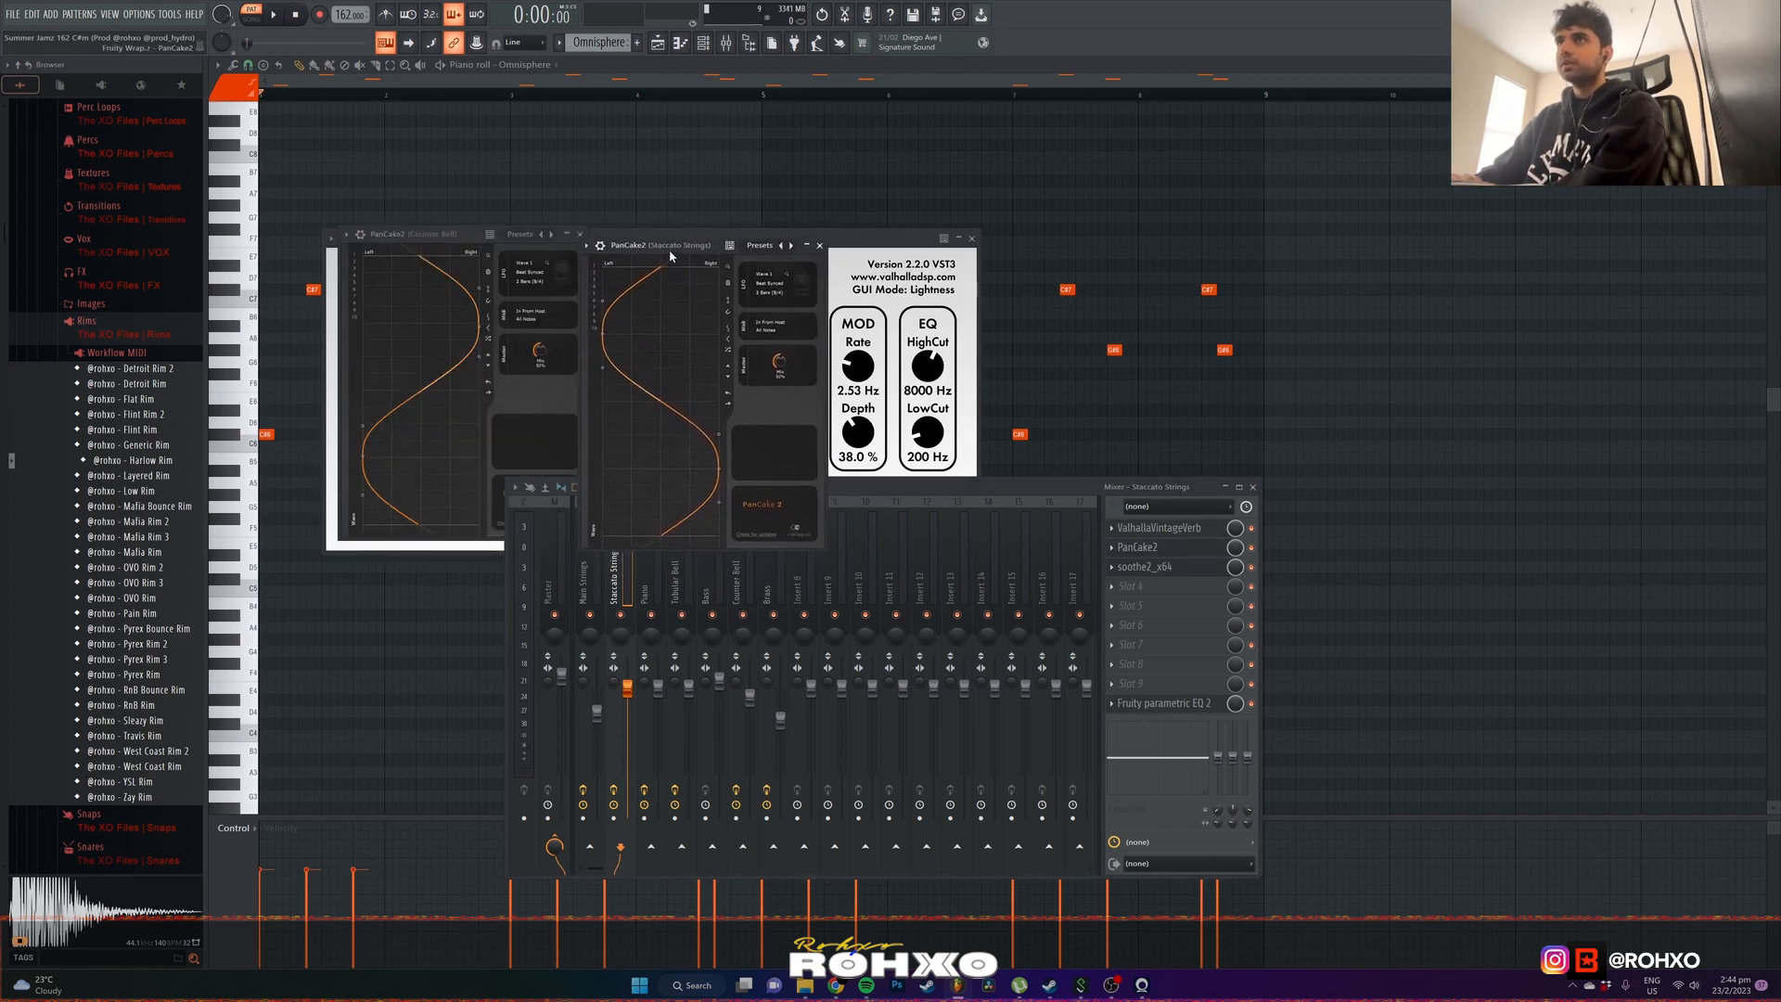
# - Inspect both Fruity parametric EQ 2 instances and soothe2 on the Counter Bell mixer track, closing all open windows when finished
pyautogui.click(741, 574)
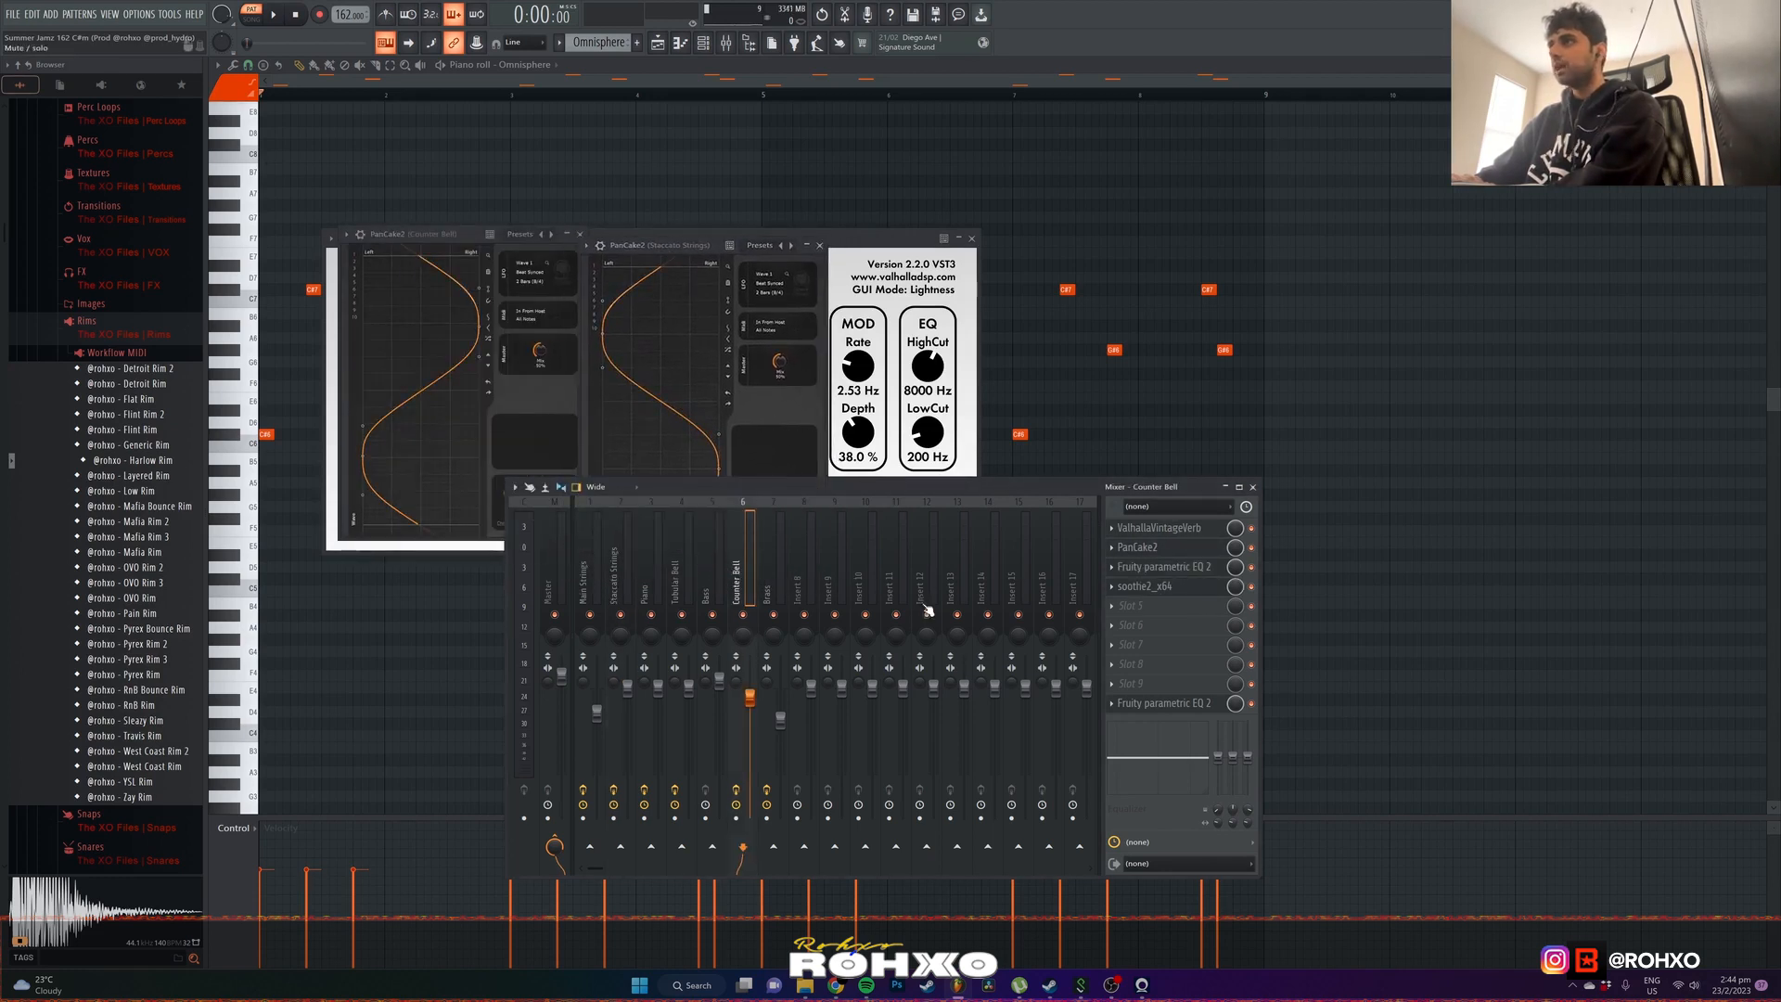
pyautogui.click(1171, 568)
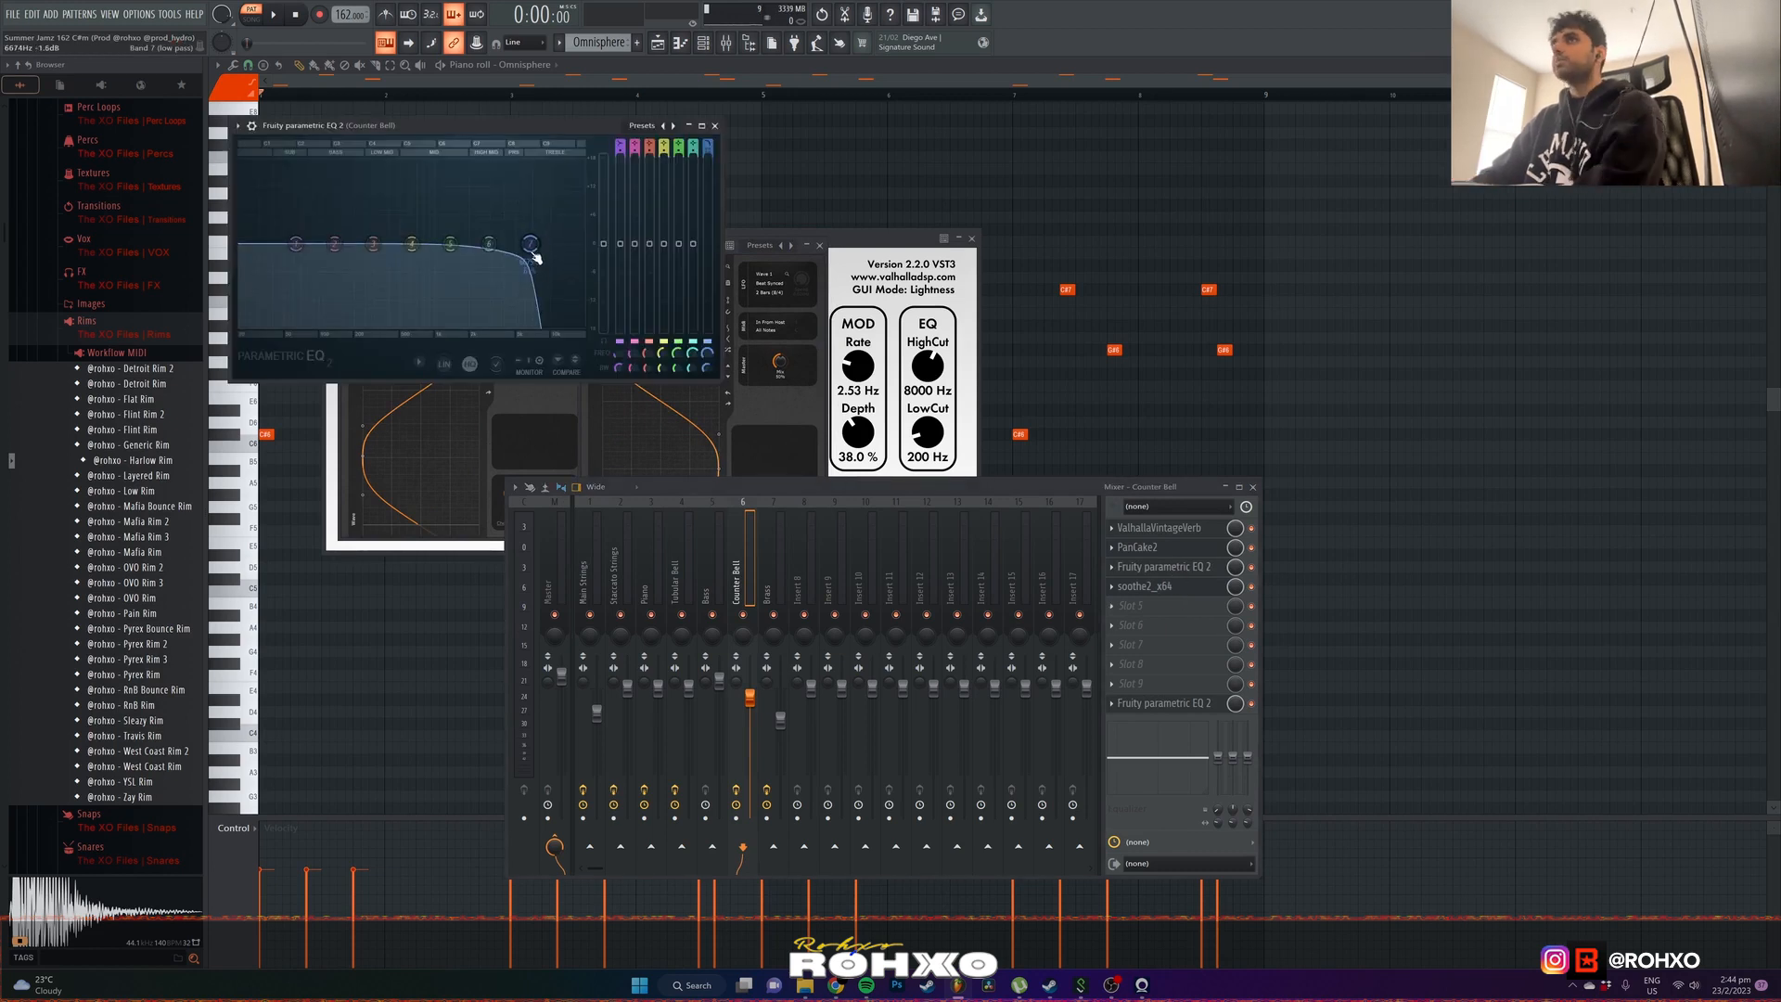
pyautogui.click(1195, 588)
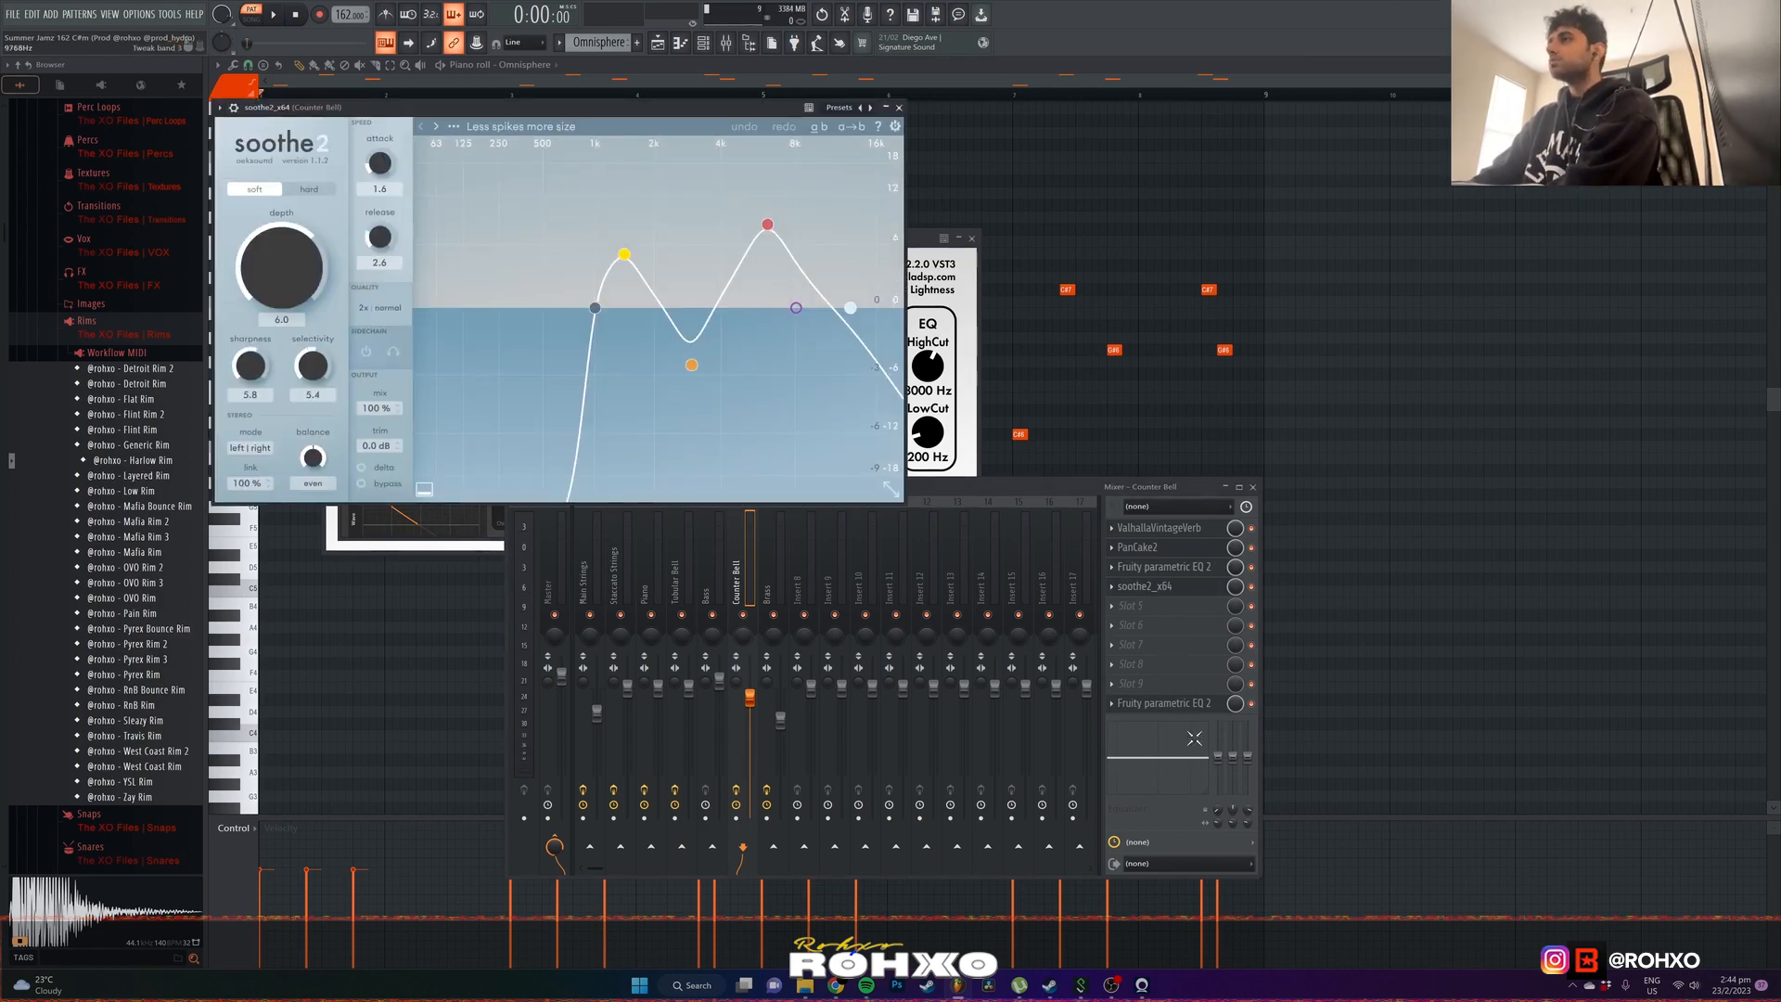
pyautogui.click(1176, 704)
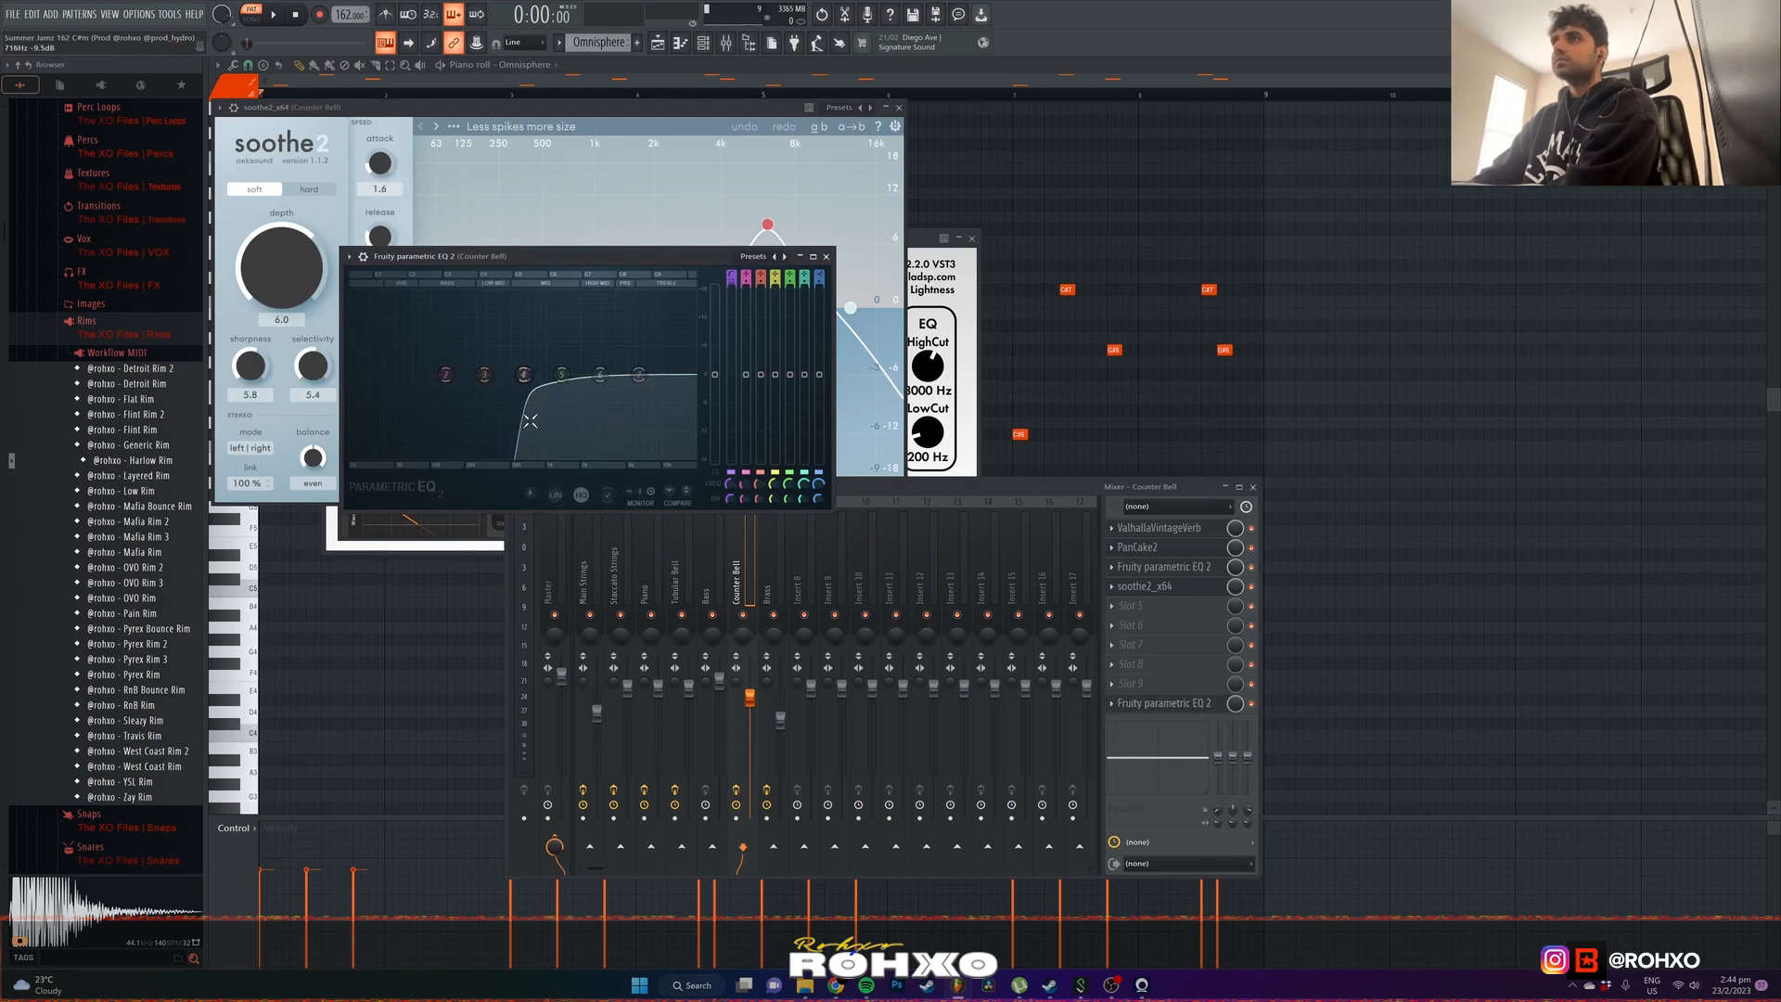
pyautogui.press('F12')
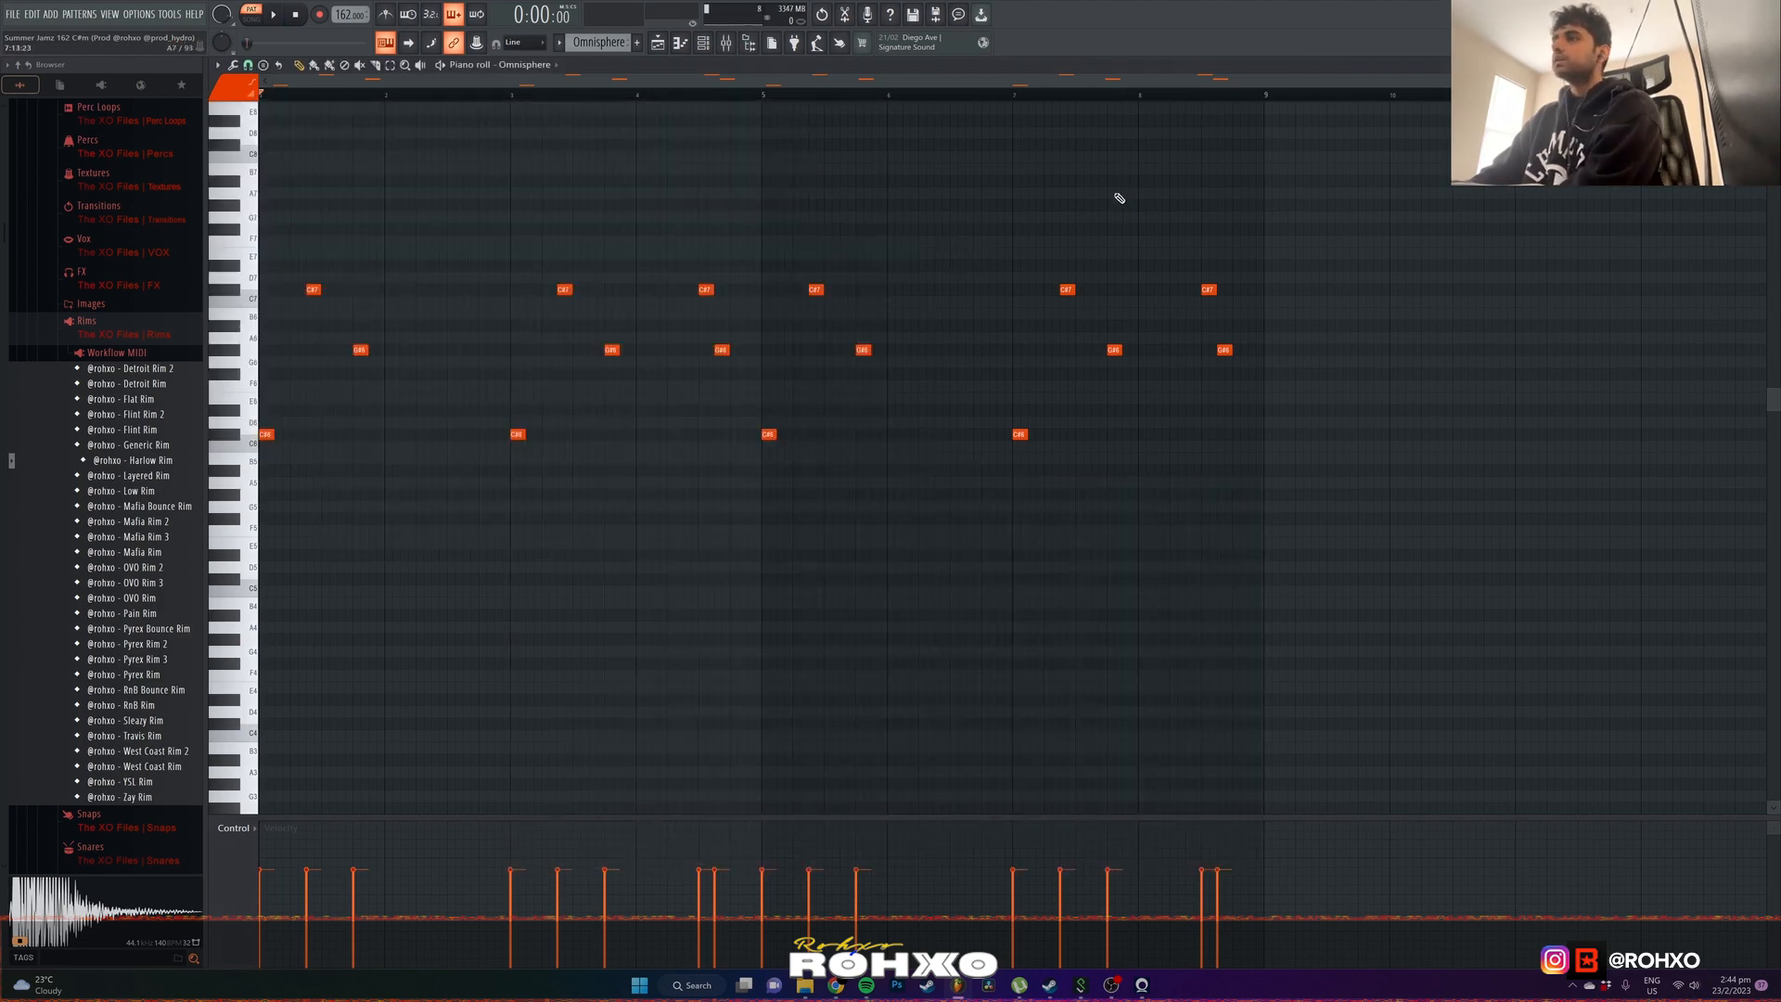
# - View the Glo Filtered Brass channel's sampler settings and bring up the RohXO - The XO Files Volume 2 kit in the browser
pyautogui.scroll(-1, 594, 40)
pyautogui.click(707, 46)
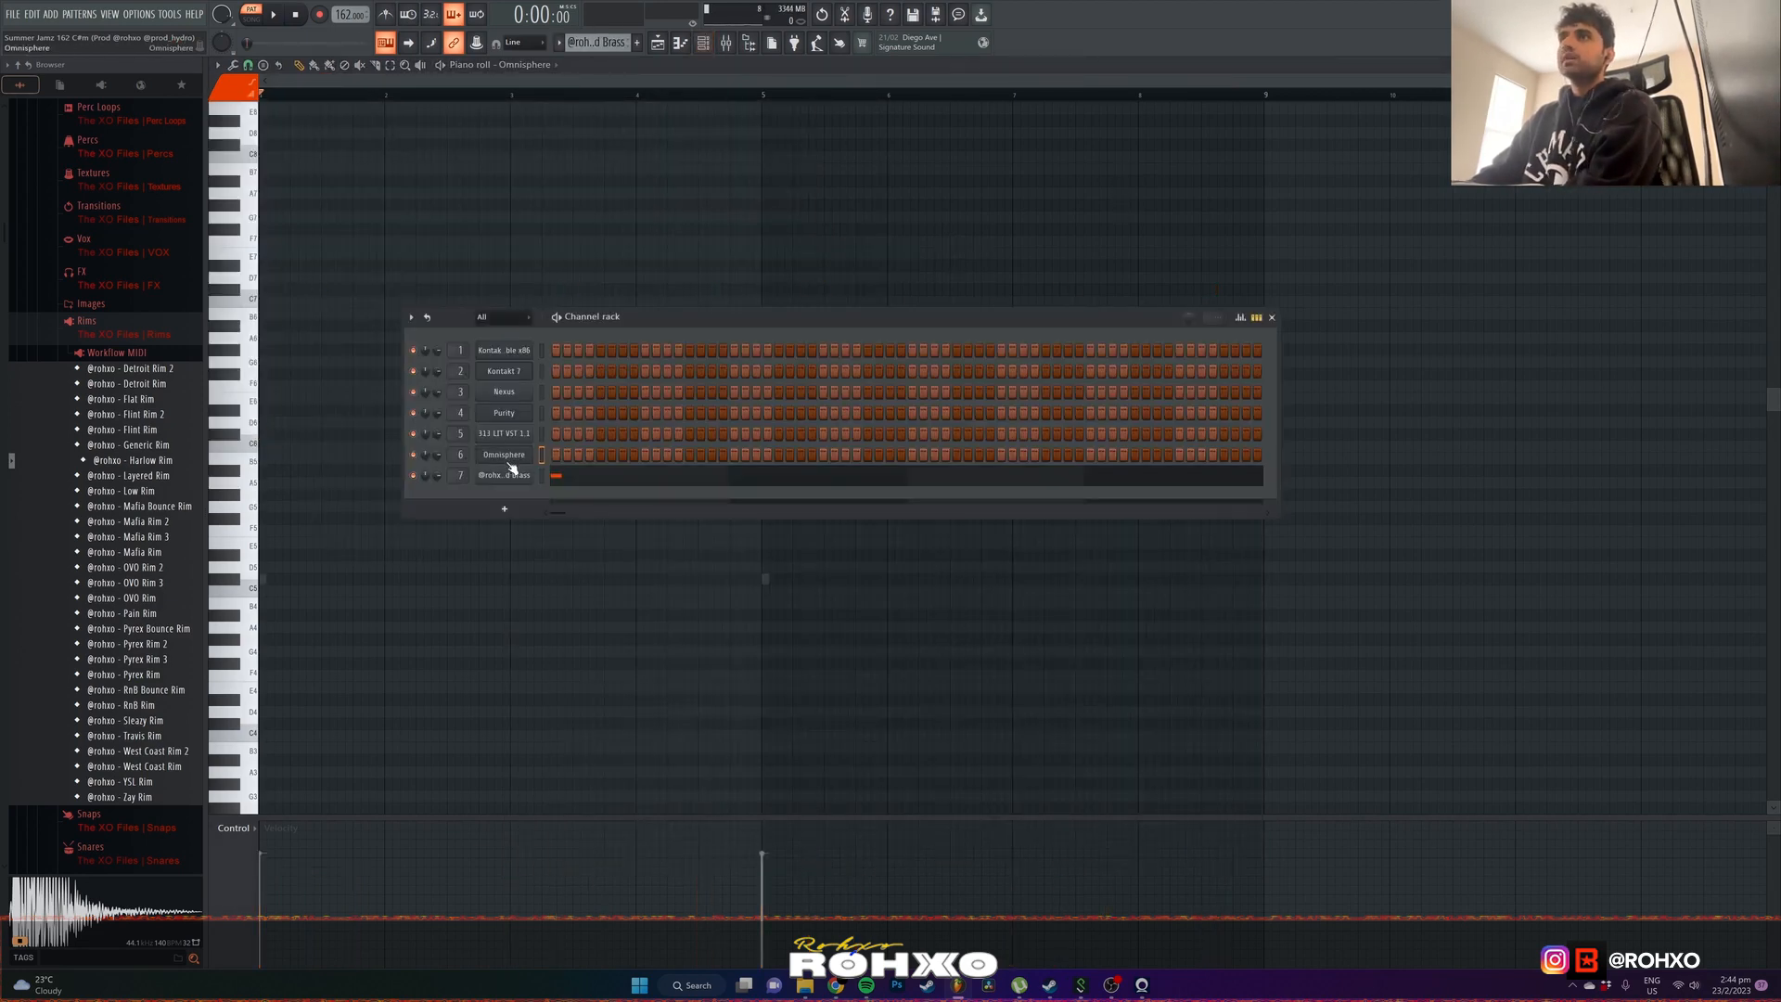
pyautogui.rightClick(520, 477)
pyautogui.click(517, 471)
pyautogui.click(520, 477)
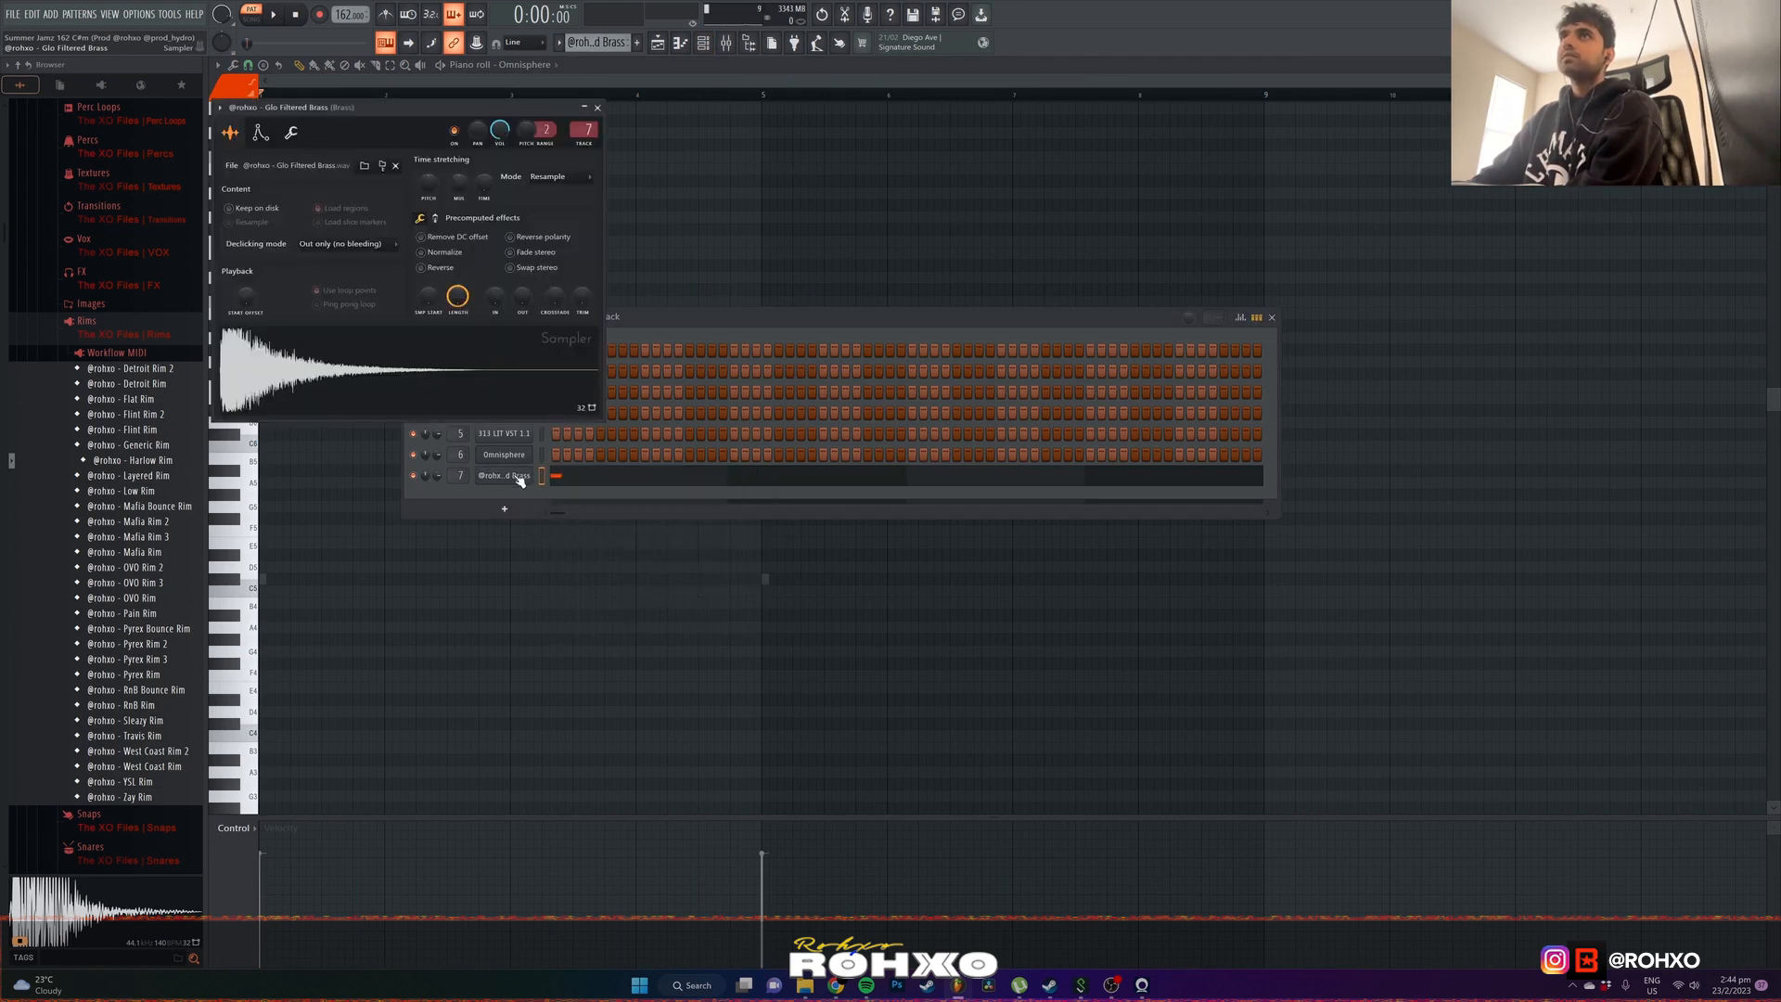
pyautogui.scroll(12, 82, 415)
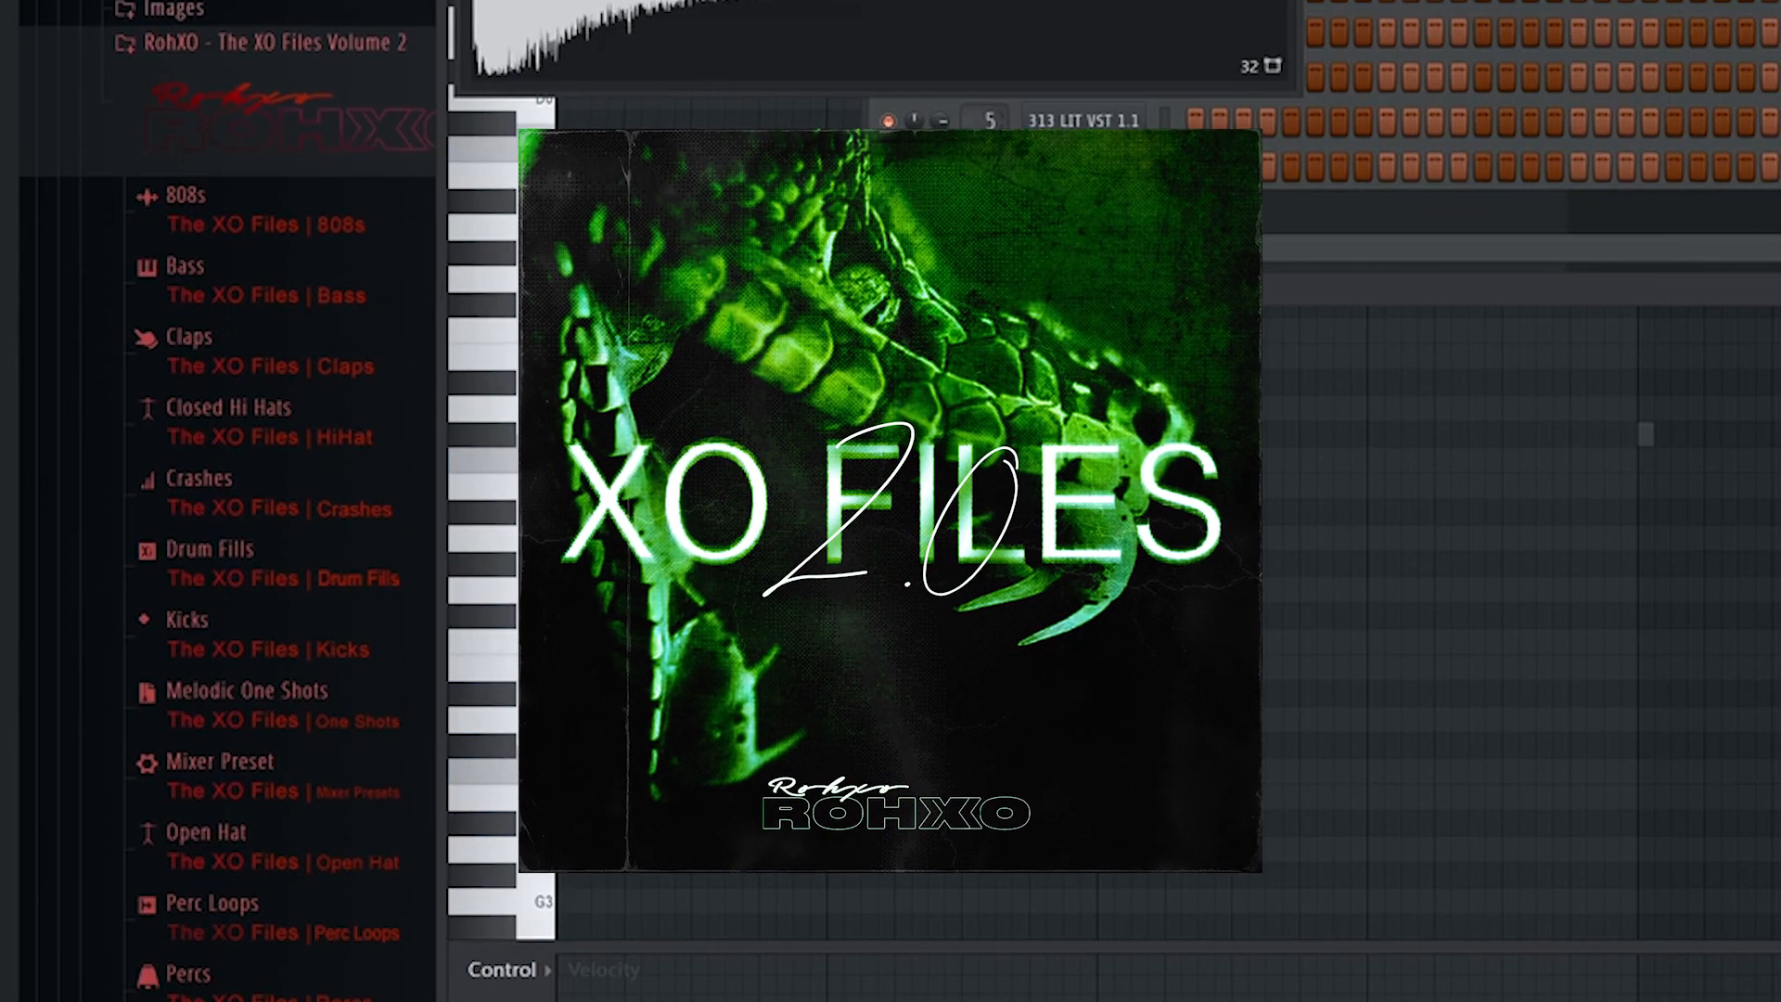
# - Show the Glo Filtered Brass channel's notes in the piano roll and play back the pattern briefly
pyautogui.rightClick(1151, 204)
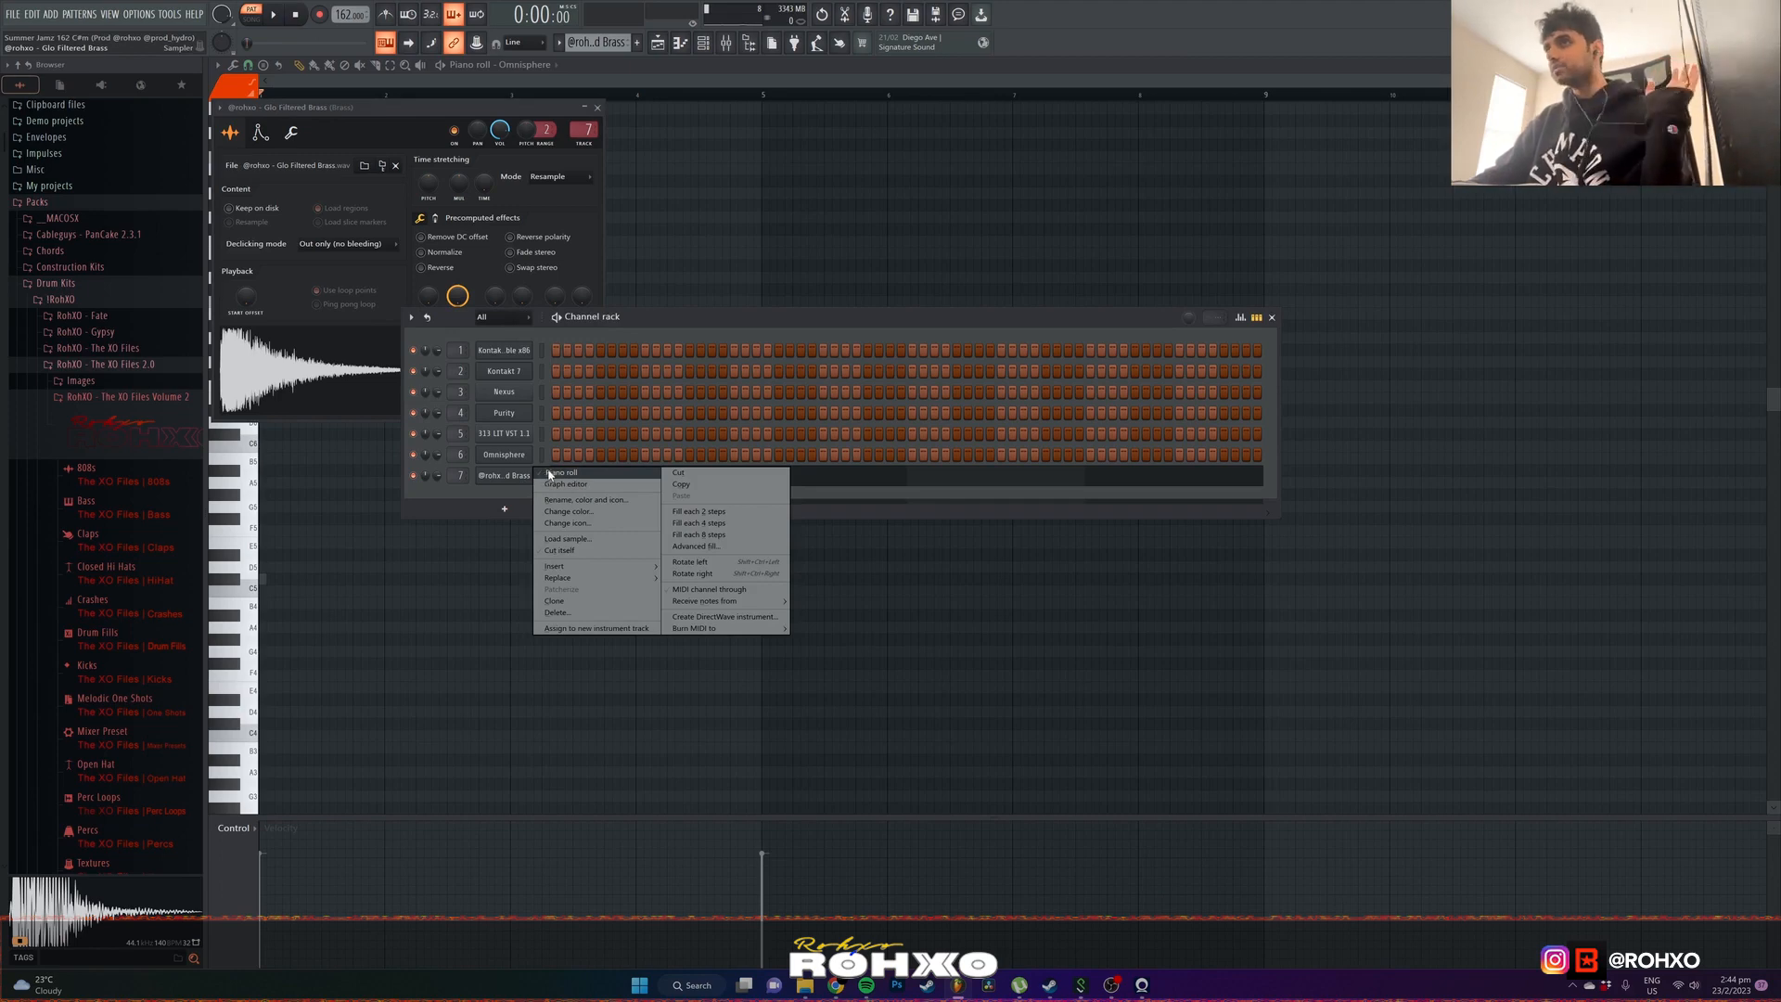
pyautogui.click(549, 474)
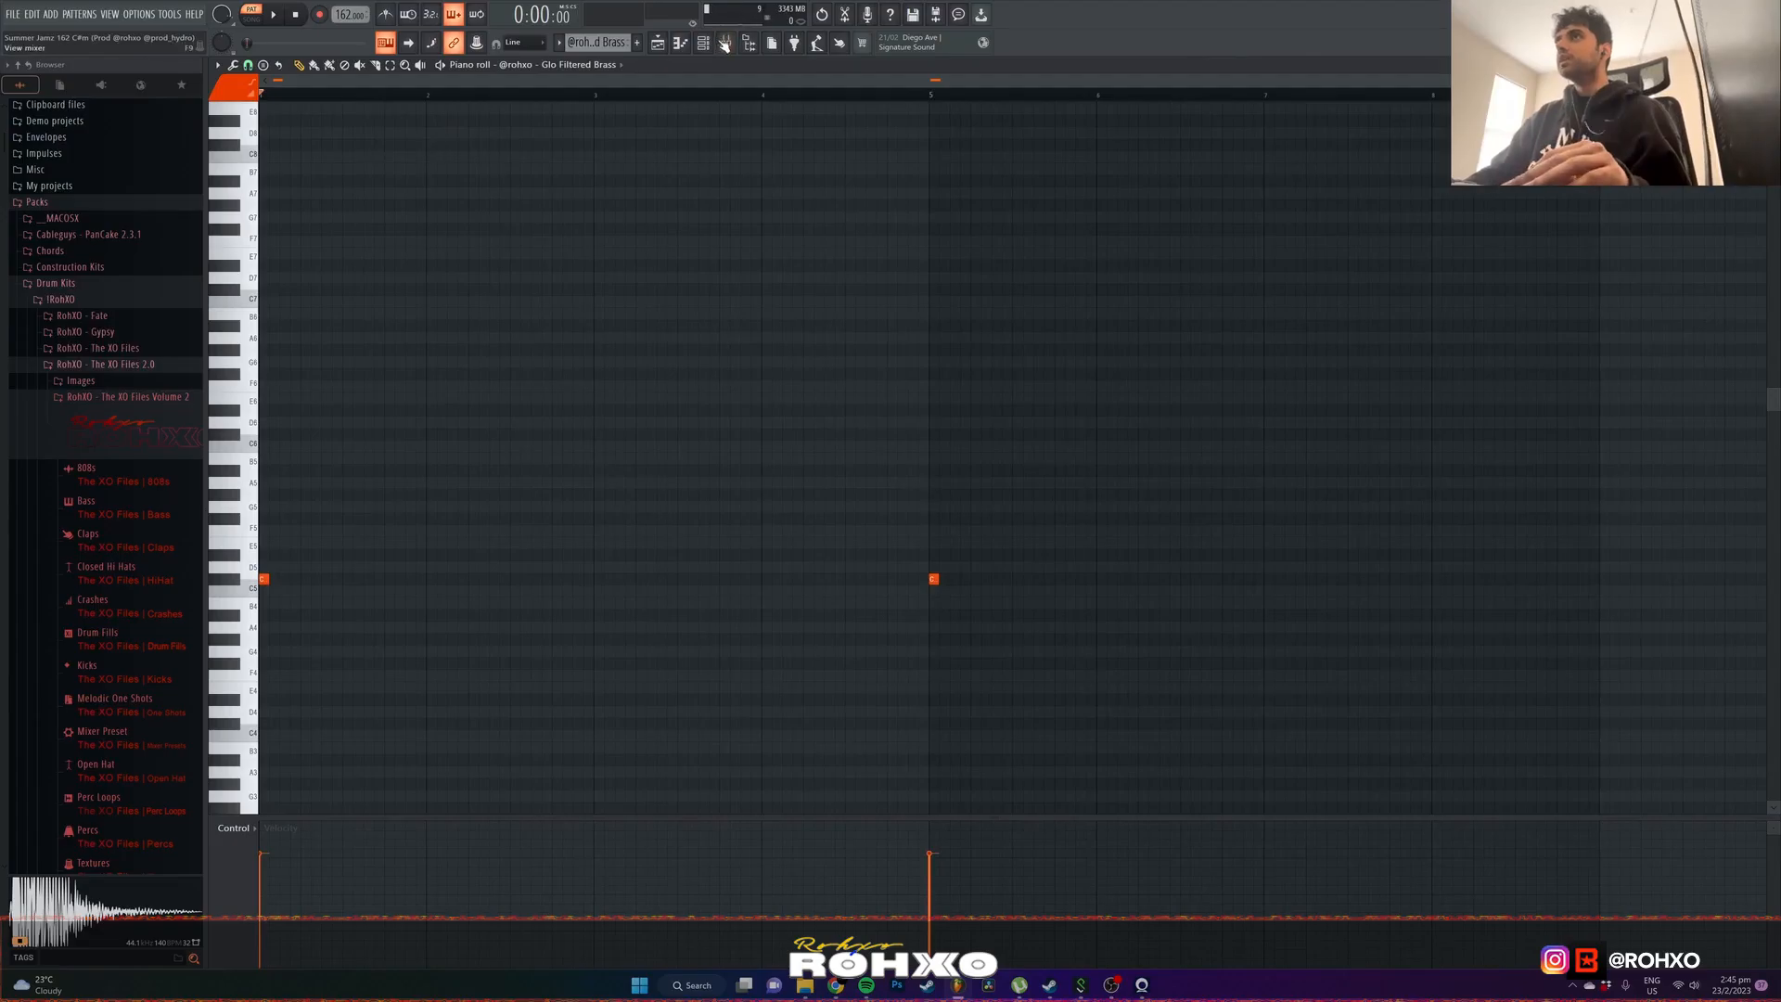
pyautogui.click(725, 45)
pyautogui.click(725, 44)
pyautogui.press('space')
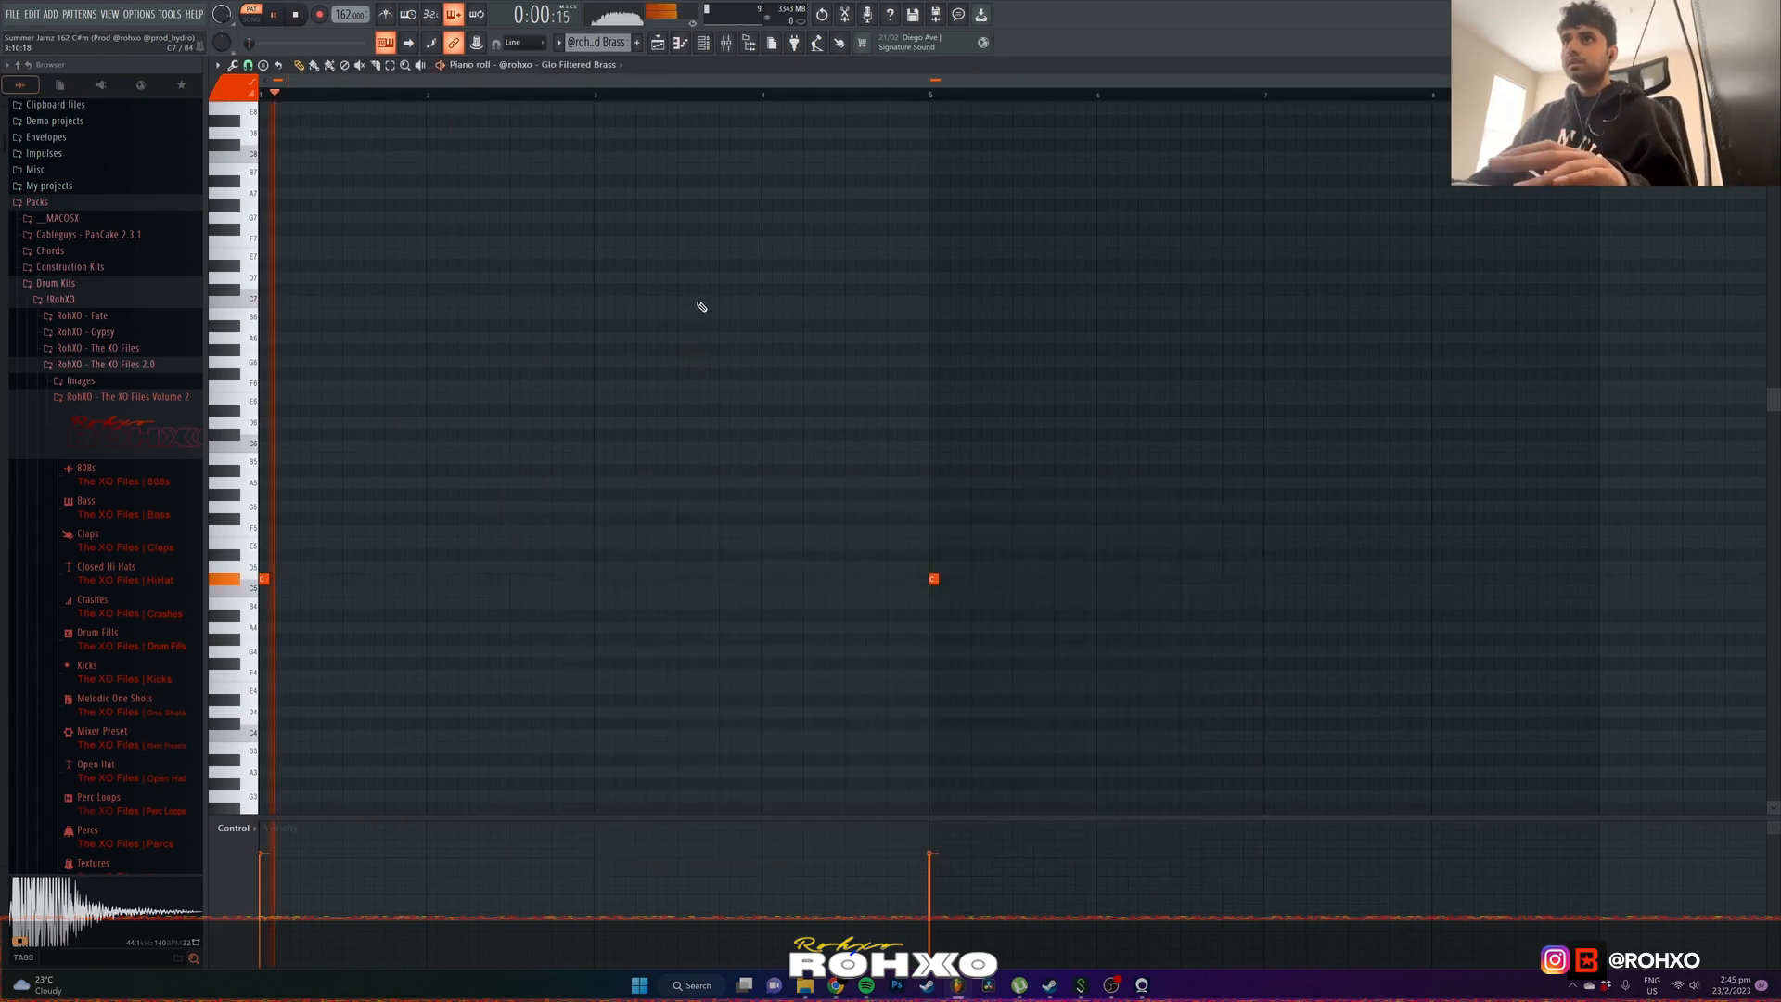
pyautogui.press('space')
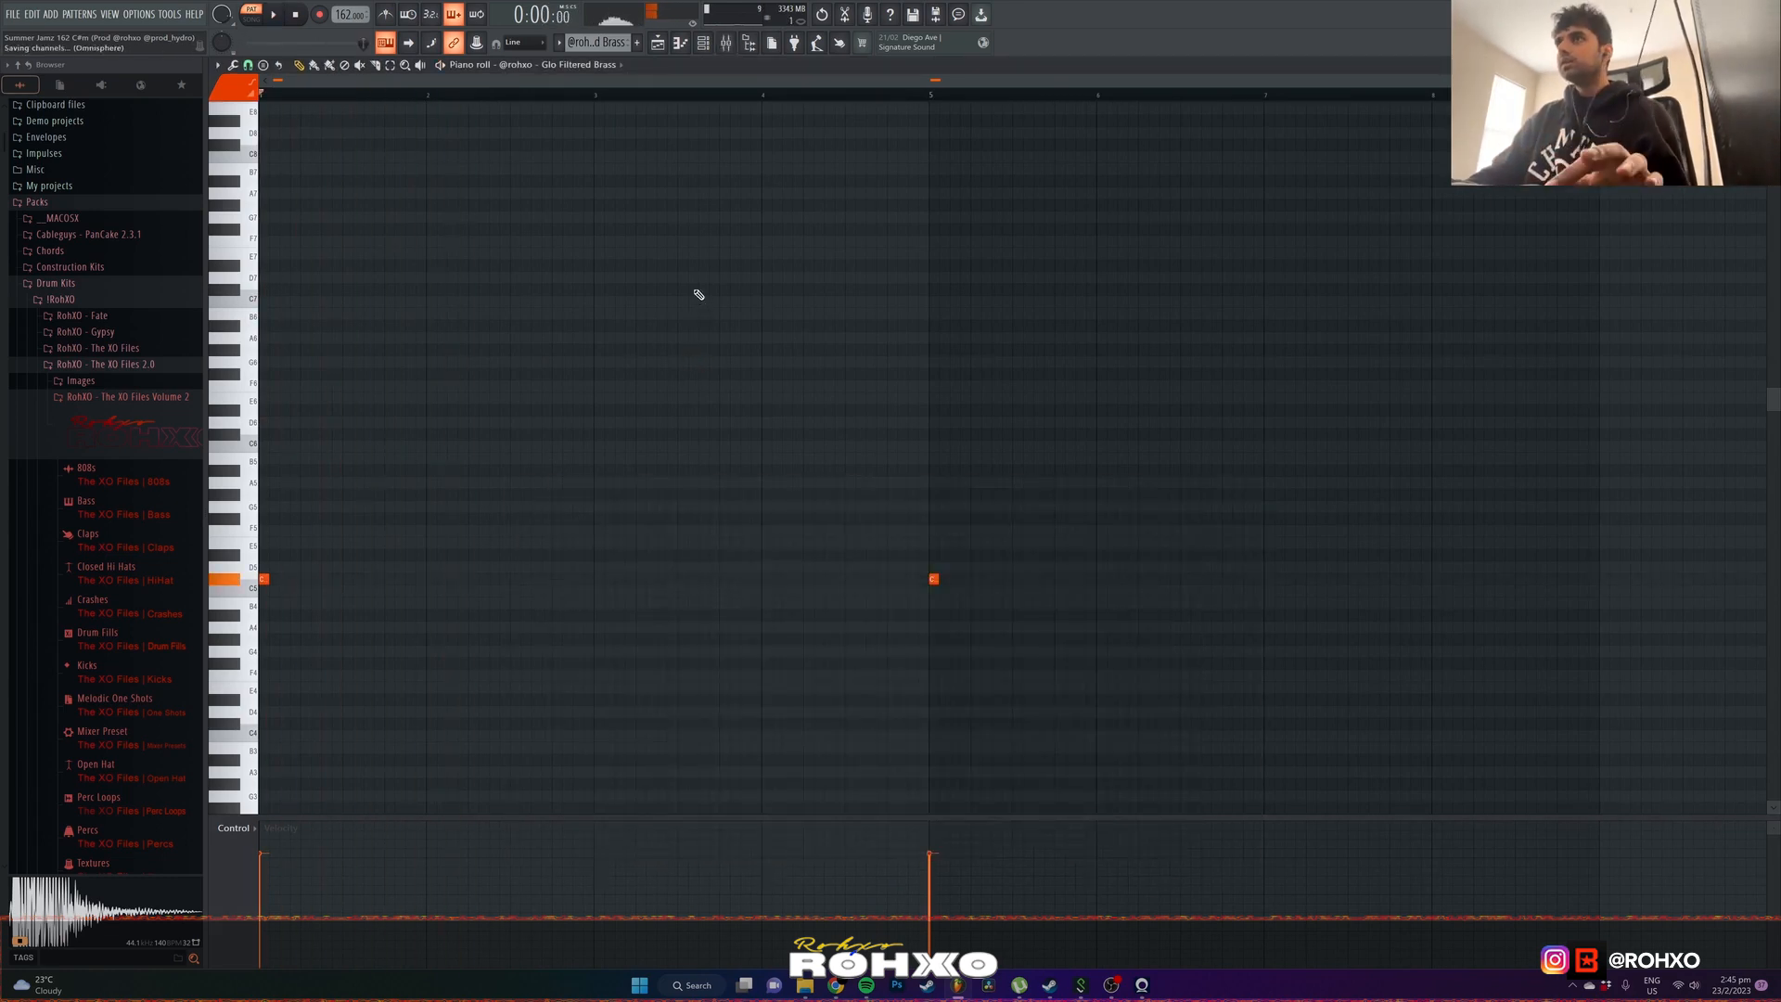
# - Inspect ValhallaVintageVerb and Fruity parametric EQ 2 on the Brass mixer track, closing the plugin and mixer windows when finished
pyautogui.press('F9')
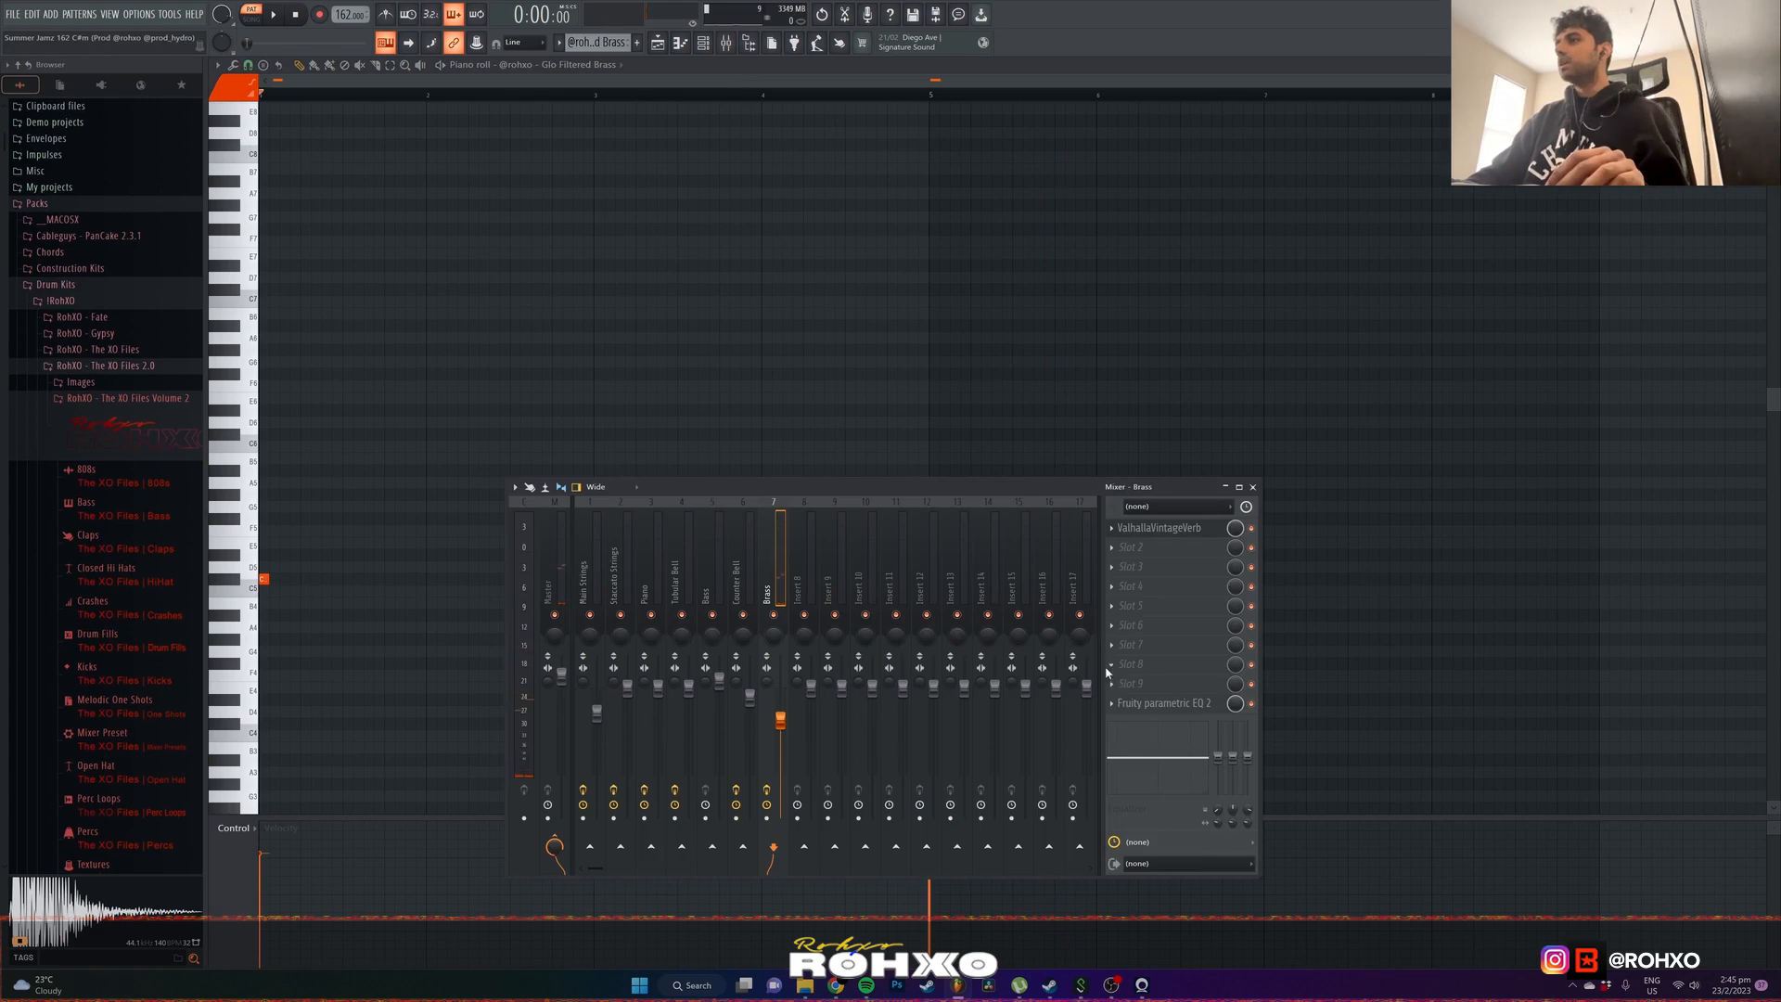
pyautogui.click(1188, 705)
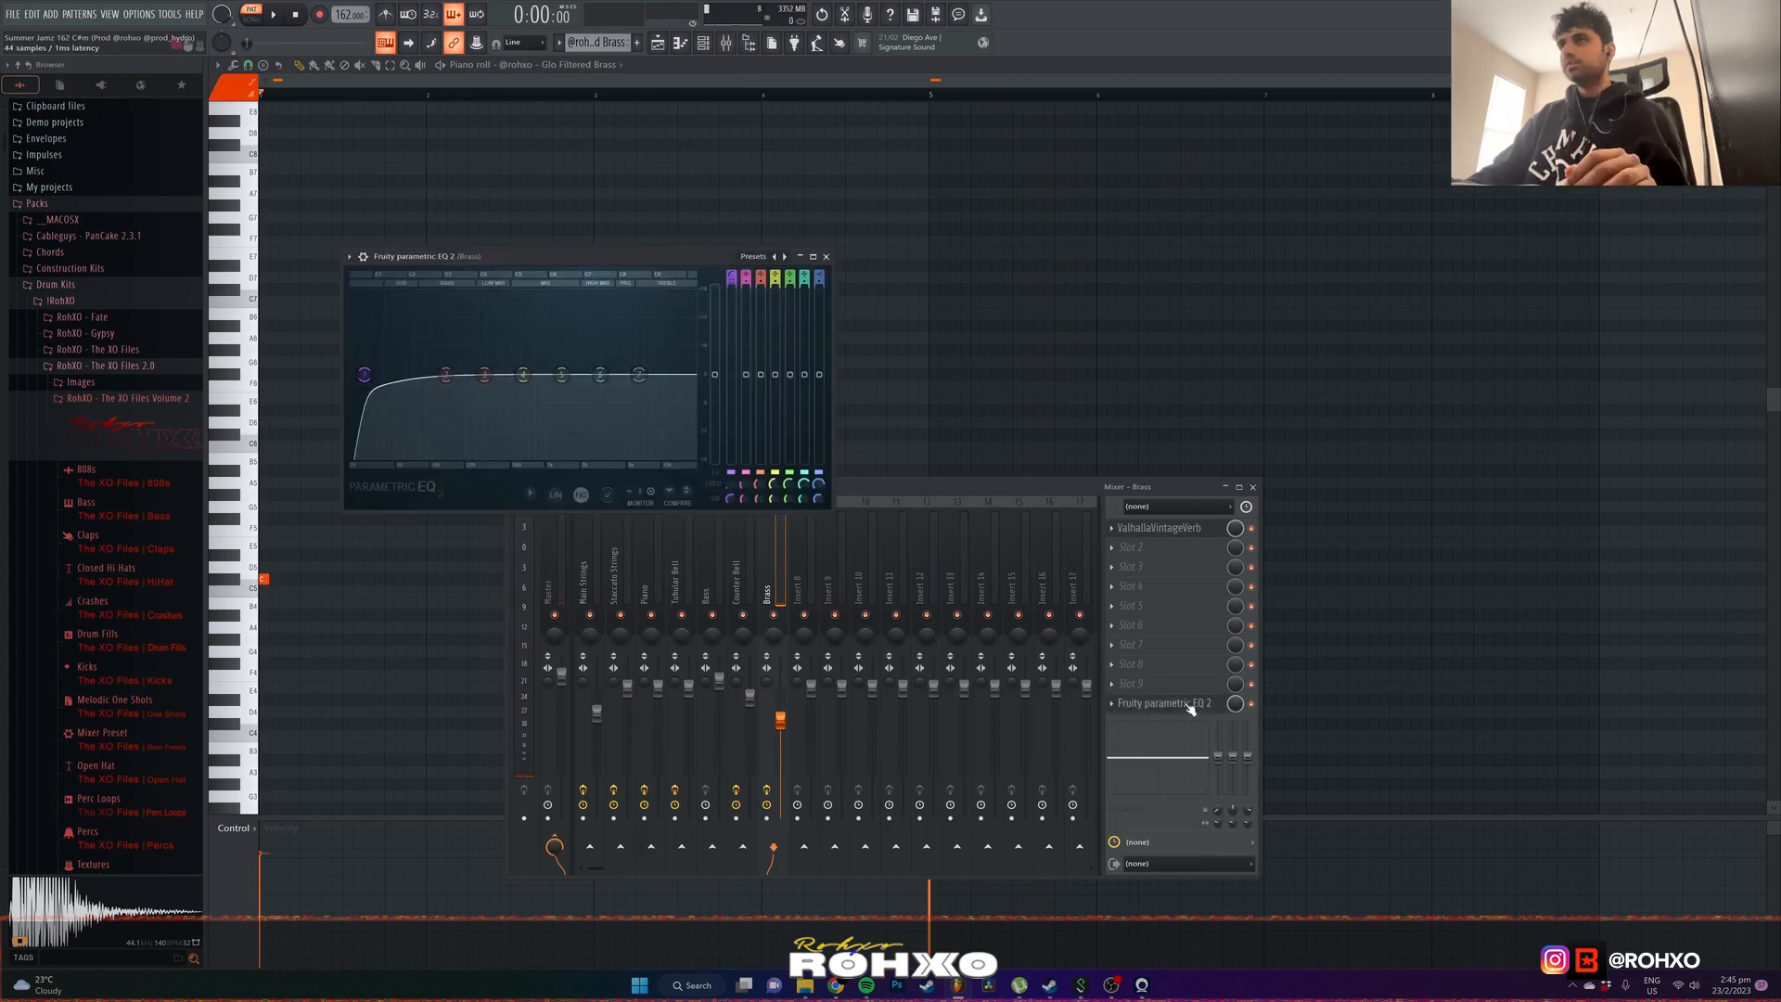
pyautogui.click(1173, 535)
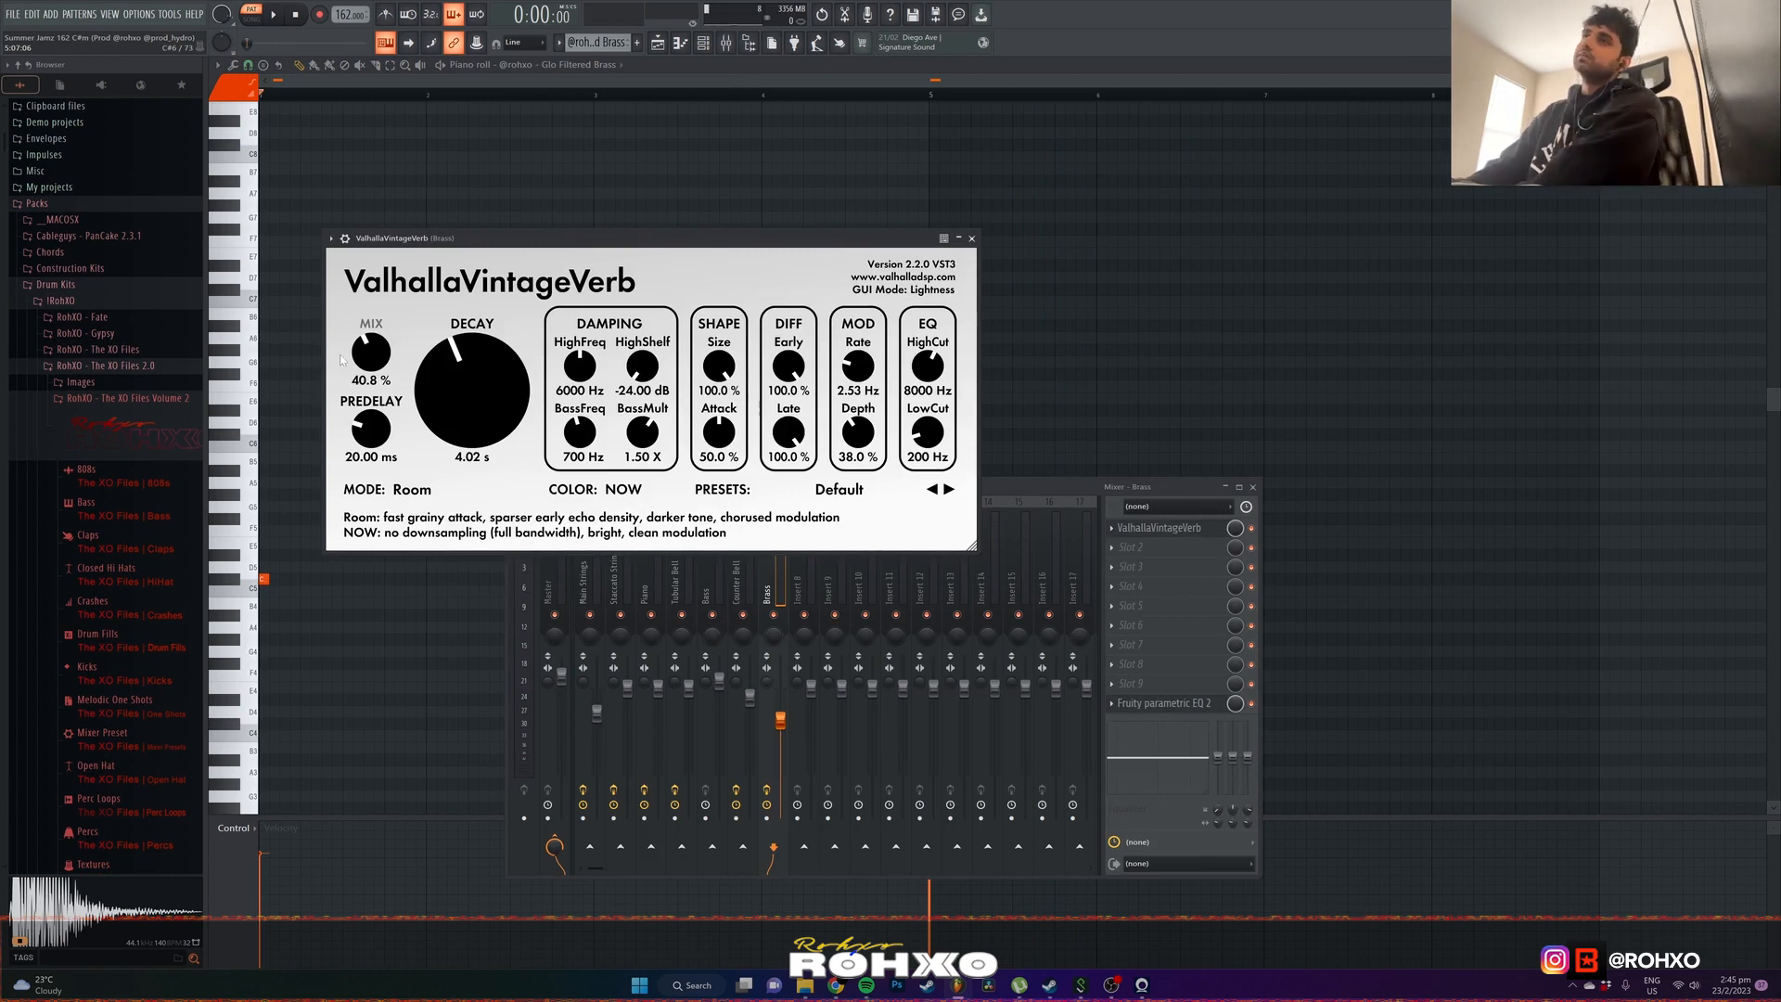
pyautogui.click(1178, 706)
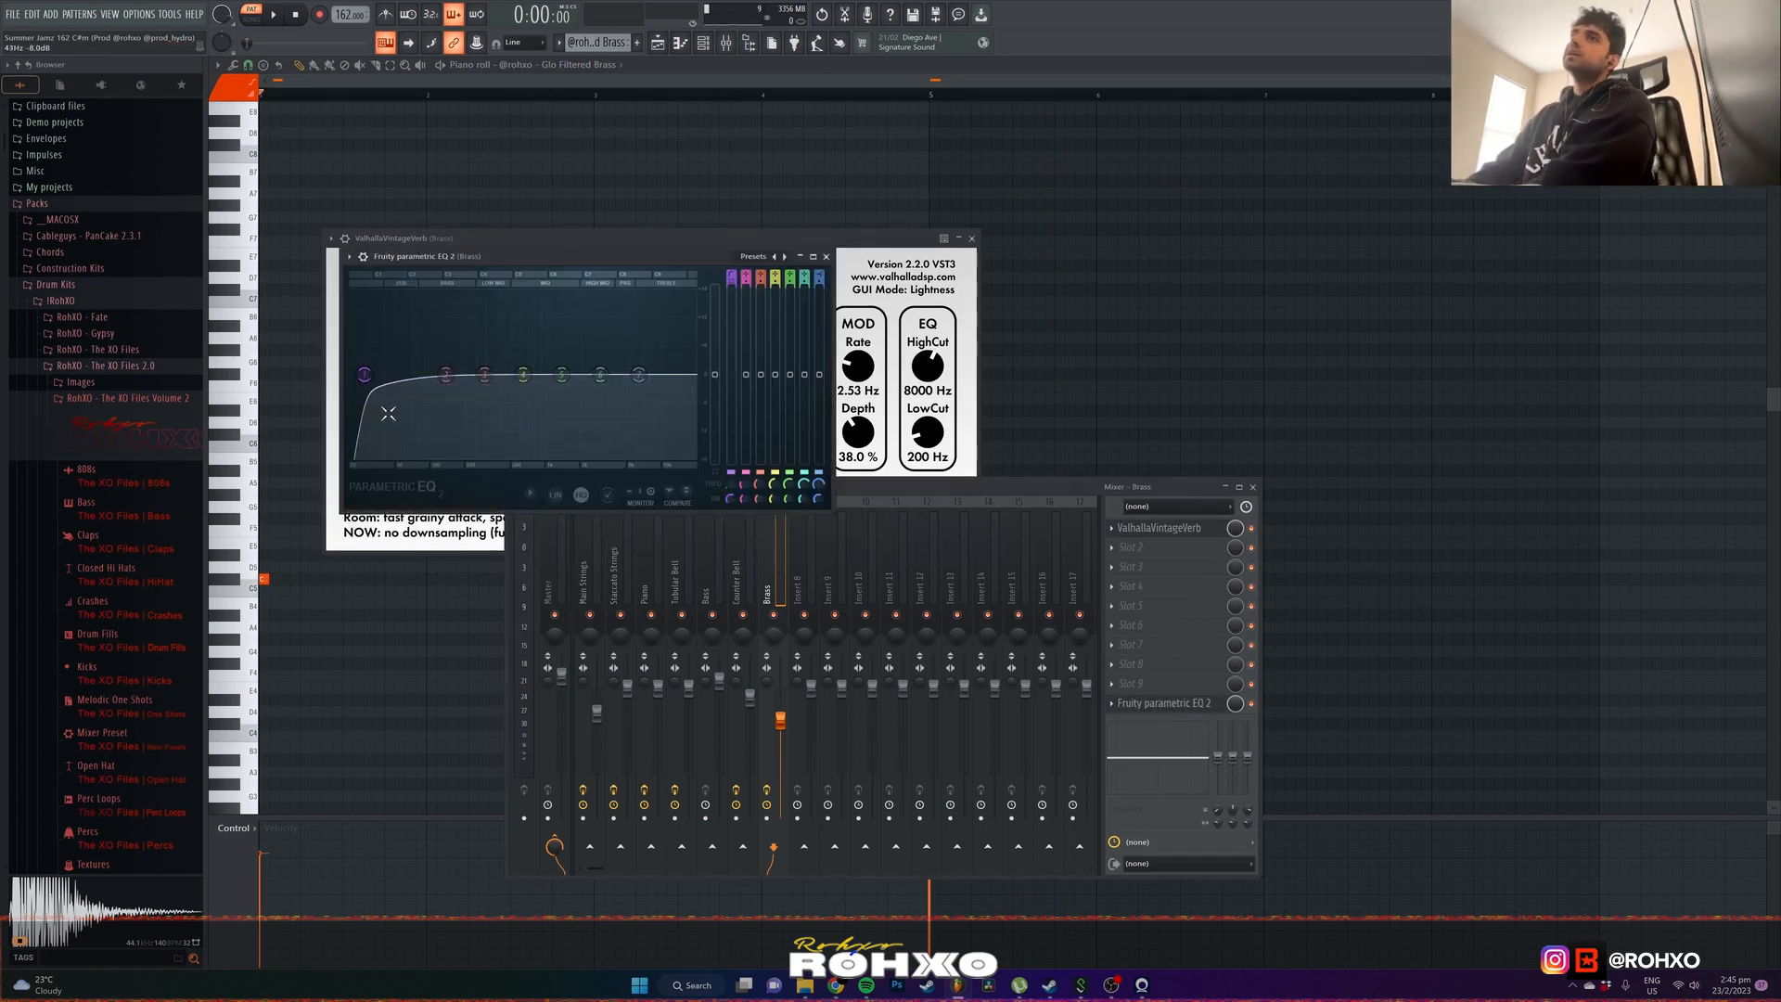
pyautogui.press('F12')
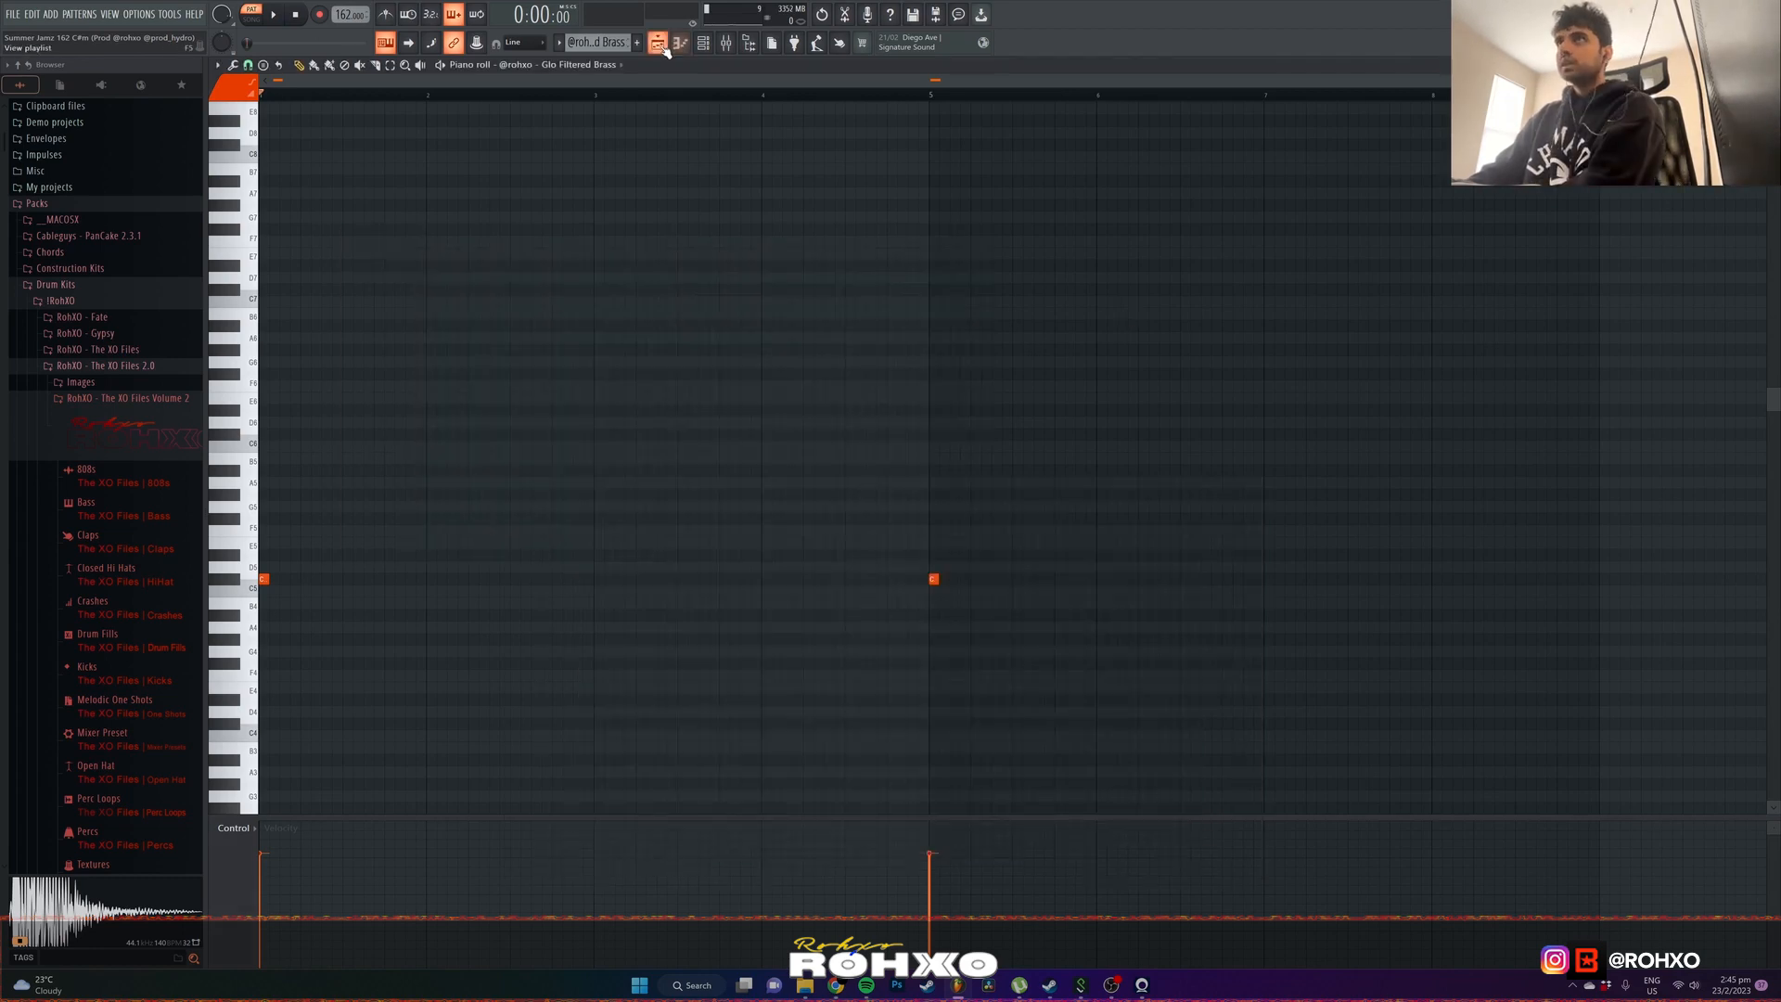
# - Show the playlist and view the beat's full arrangement of melody stems, drum patterns and automation clips
pyautogui.press('F5')
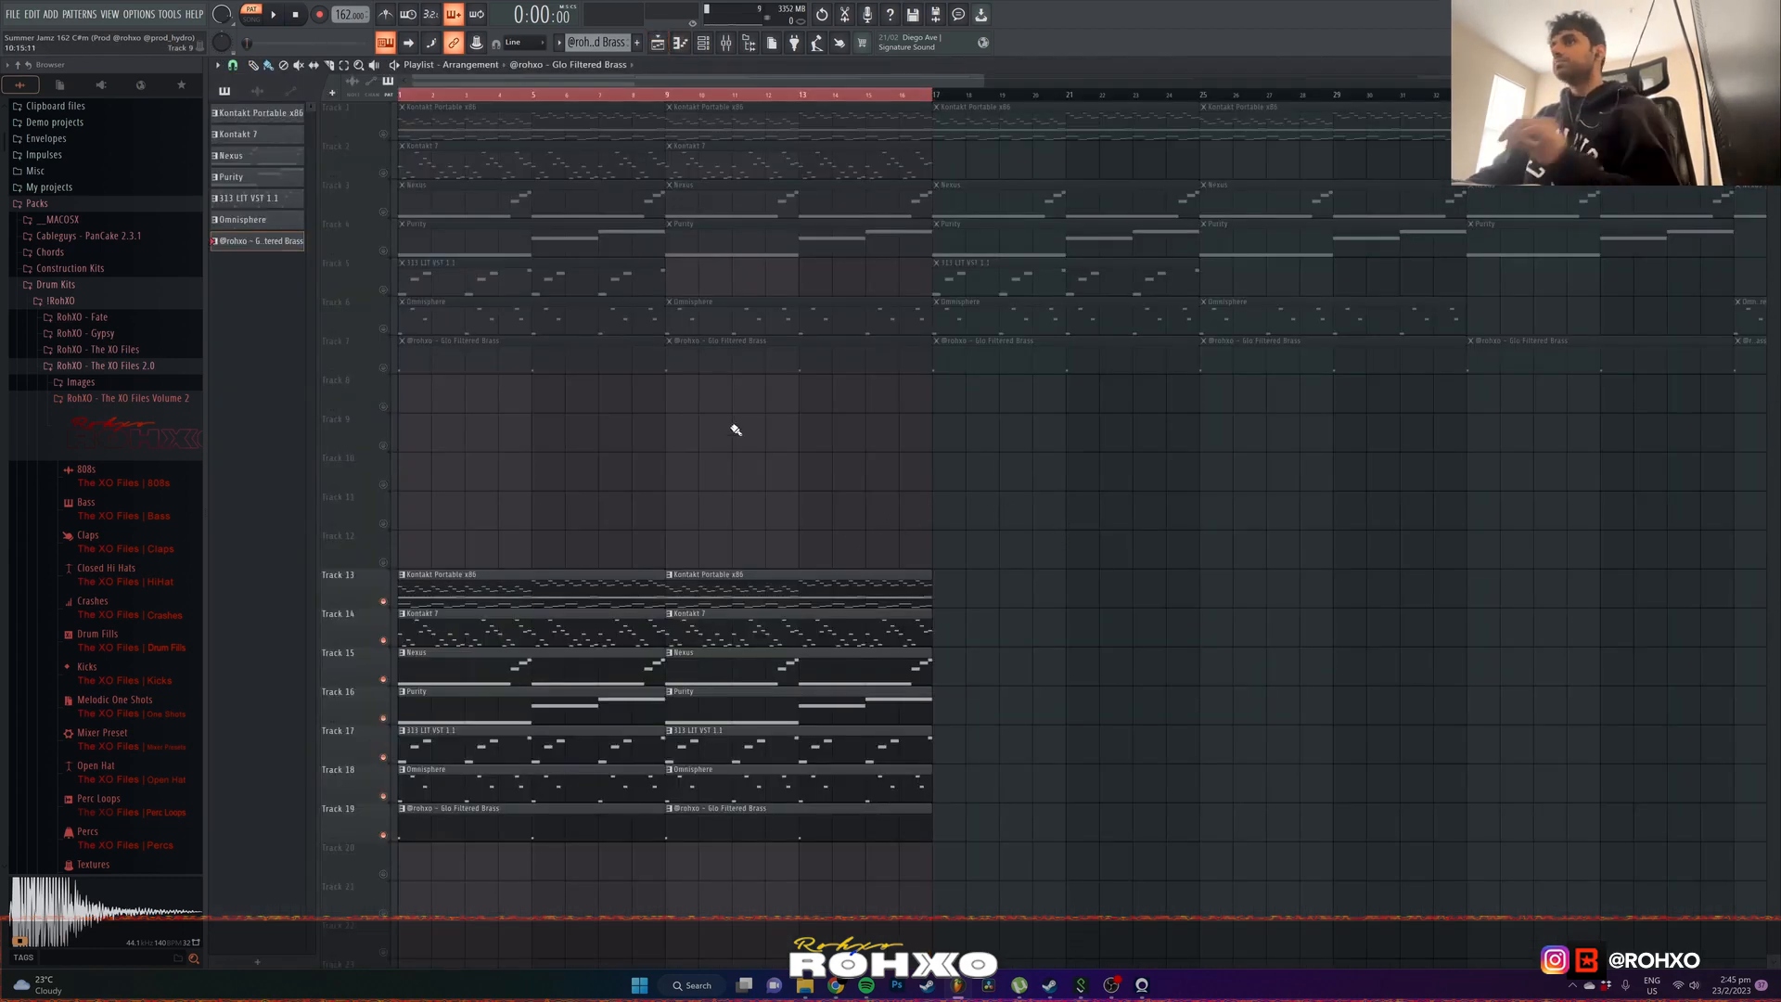
pyautogui.scroll(-3, 720, 443)
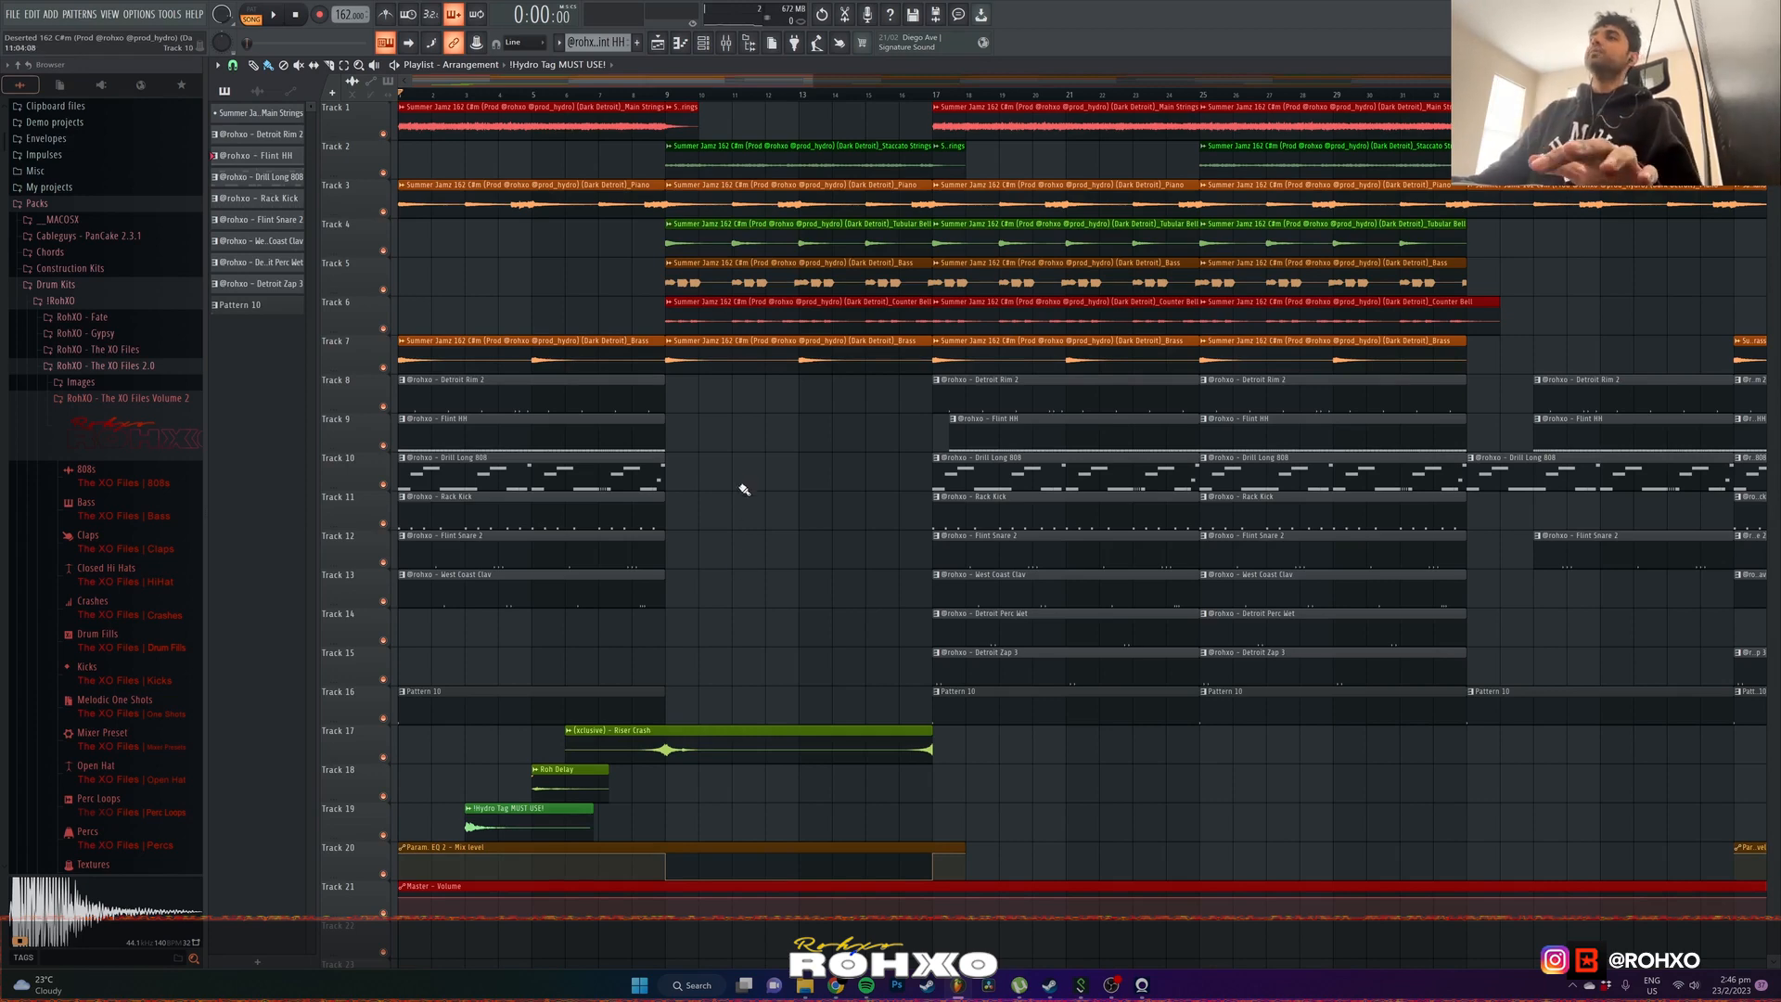
pyautogui.scroll(-2, 744, 489)
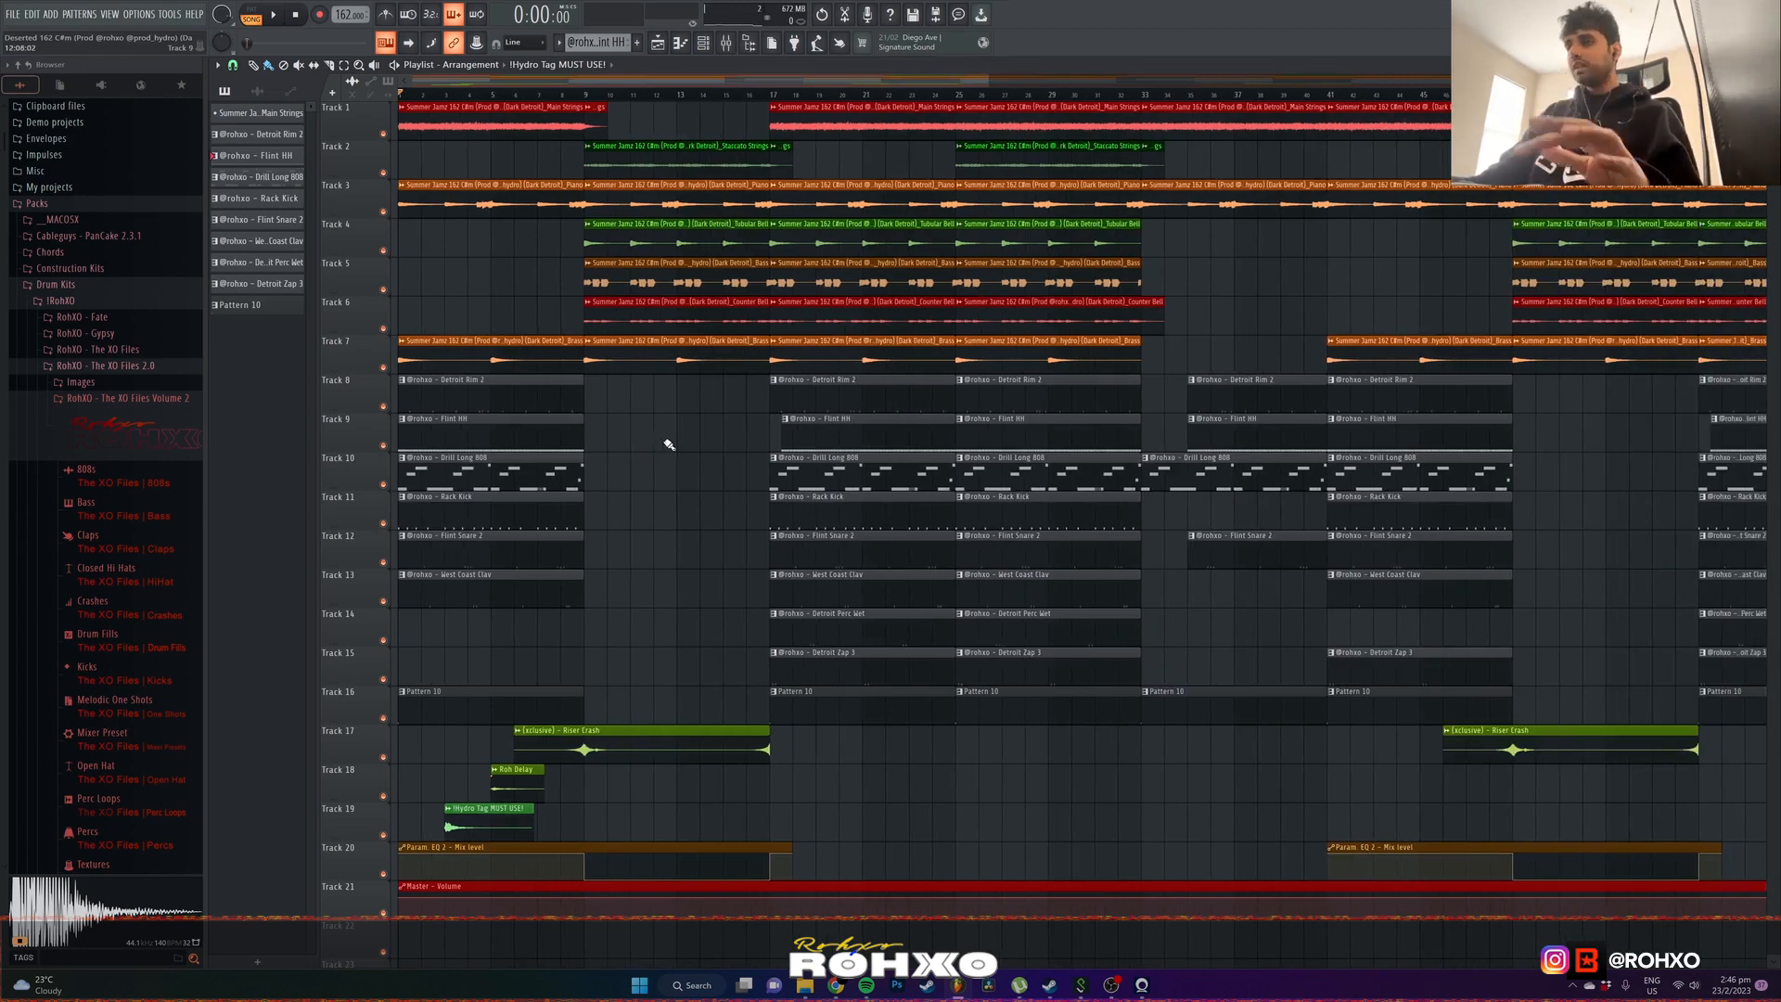
pyautogui.scroll(-2, 666, 437)
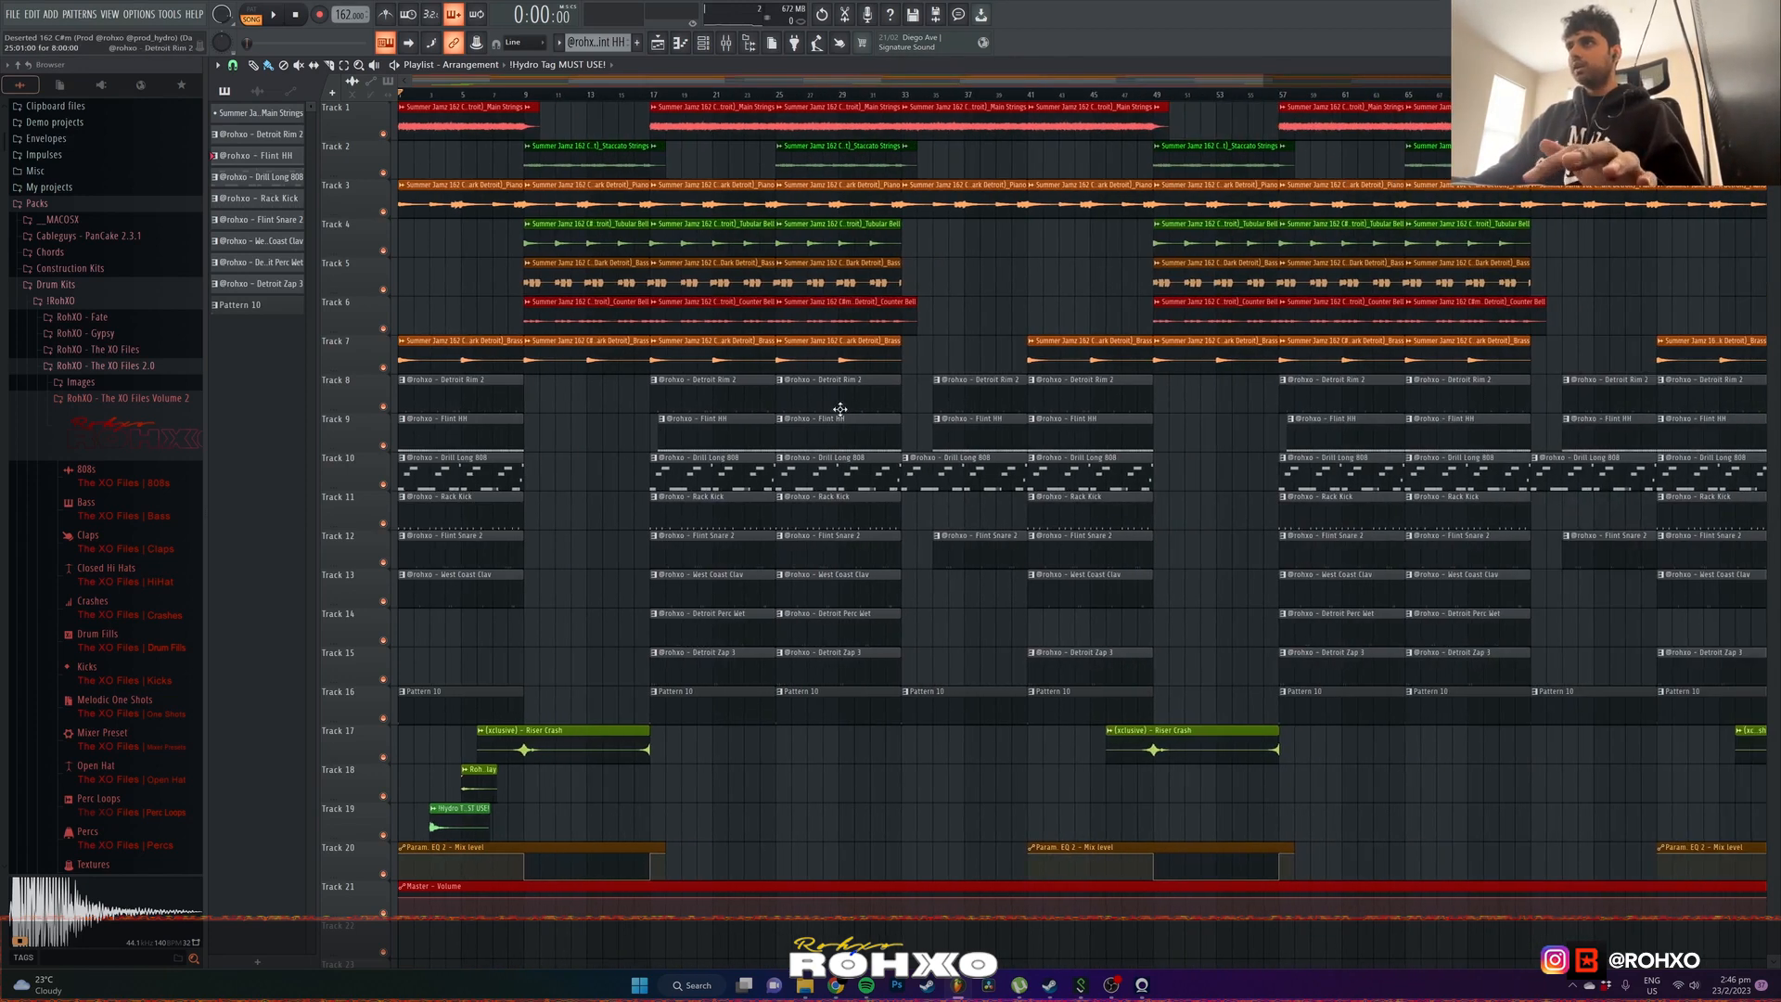
# - Mute the melody stems on playlist tracks 1 to 7 to isolate the drum tracks, and restore all tracks
pyautogui.click(383, 367)
pyautogui.click(383, 329)
pyautogui.click(383, 289)
pyautogui.click(383, 251)
pyautogui.click(383, 211)
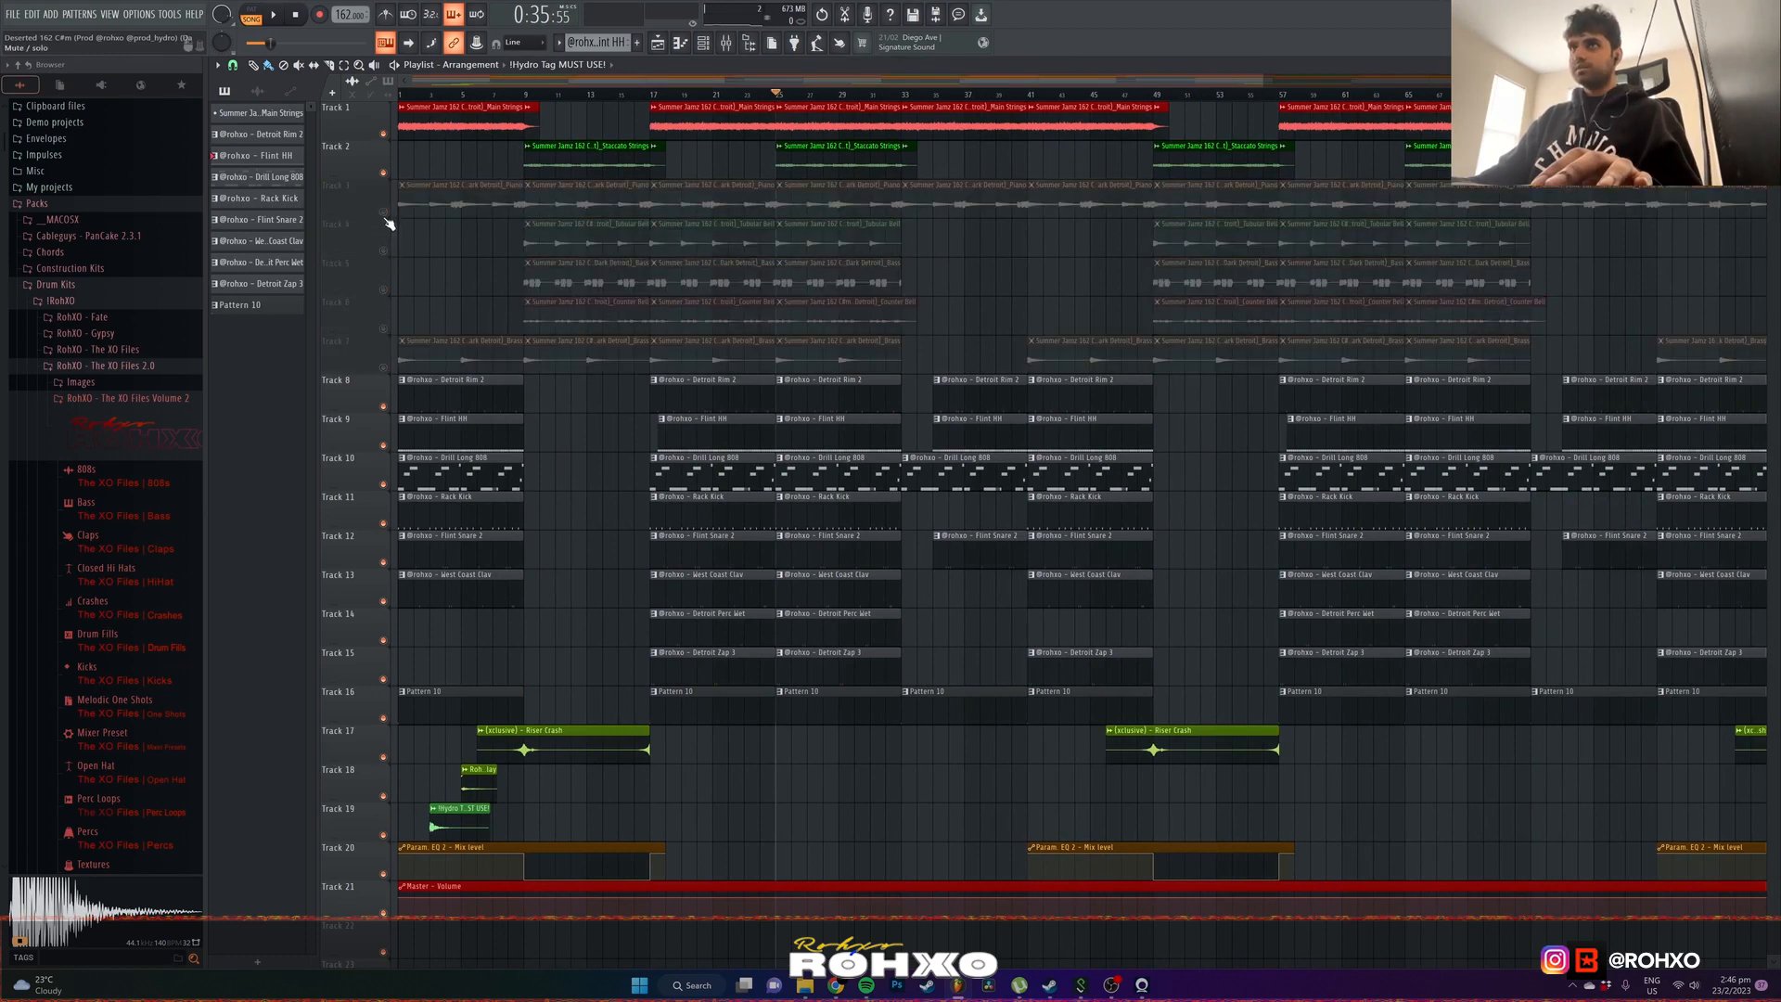
pyautogui.click(383, 173)
pyautogui.click(383, 134)
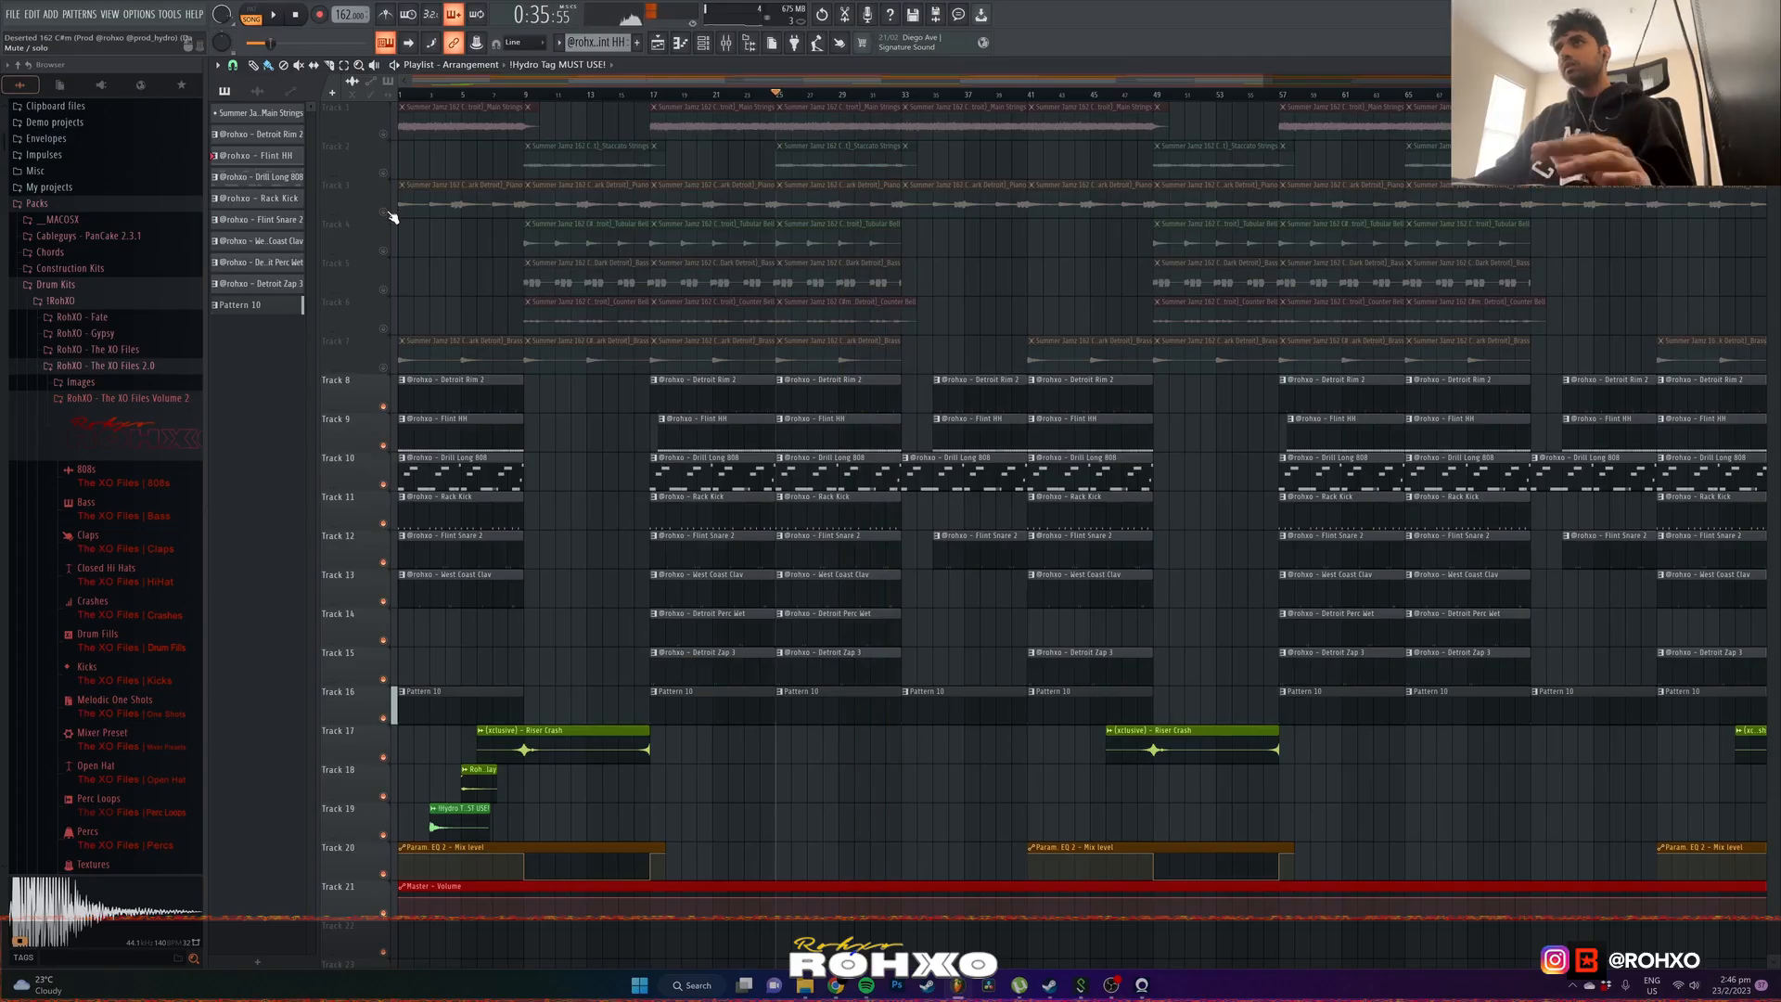
pyautogui.rightClick(385, 213)
pyautogui.rightClick(385, 213)
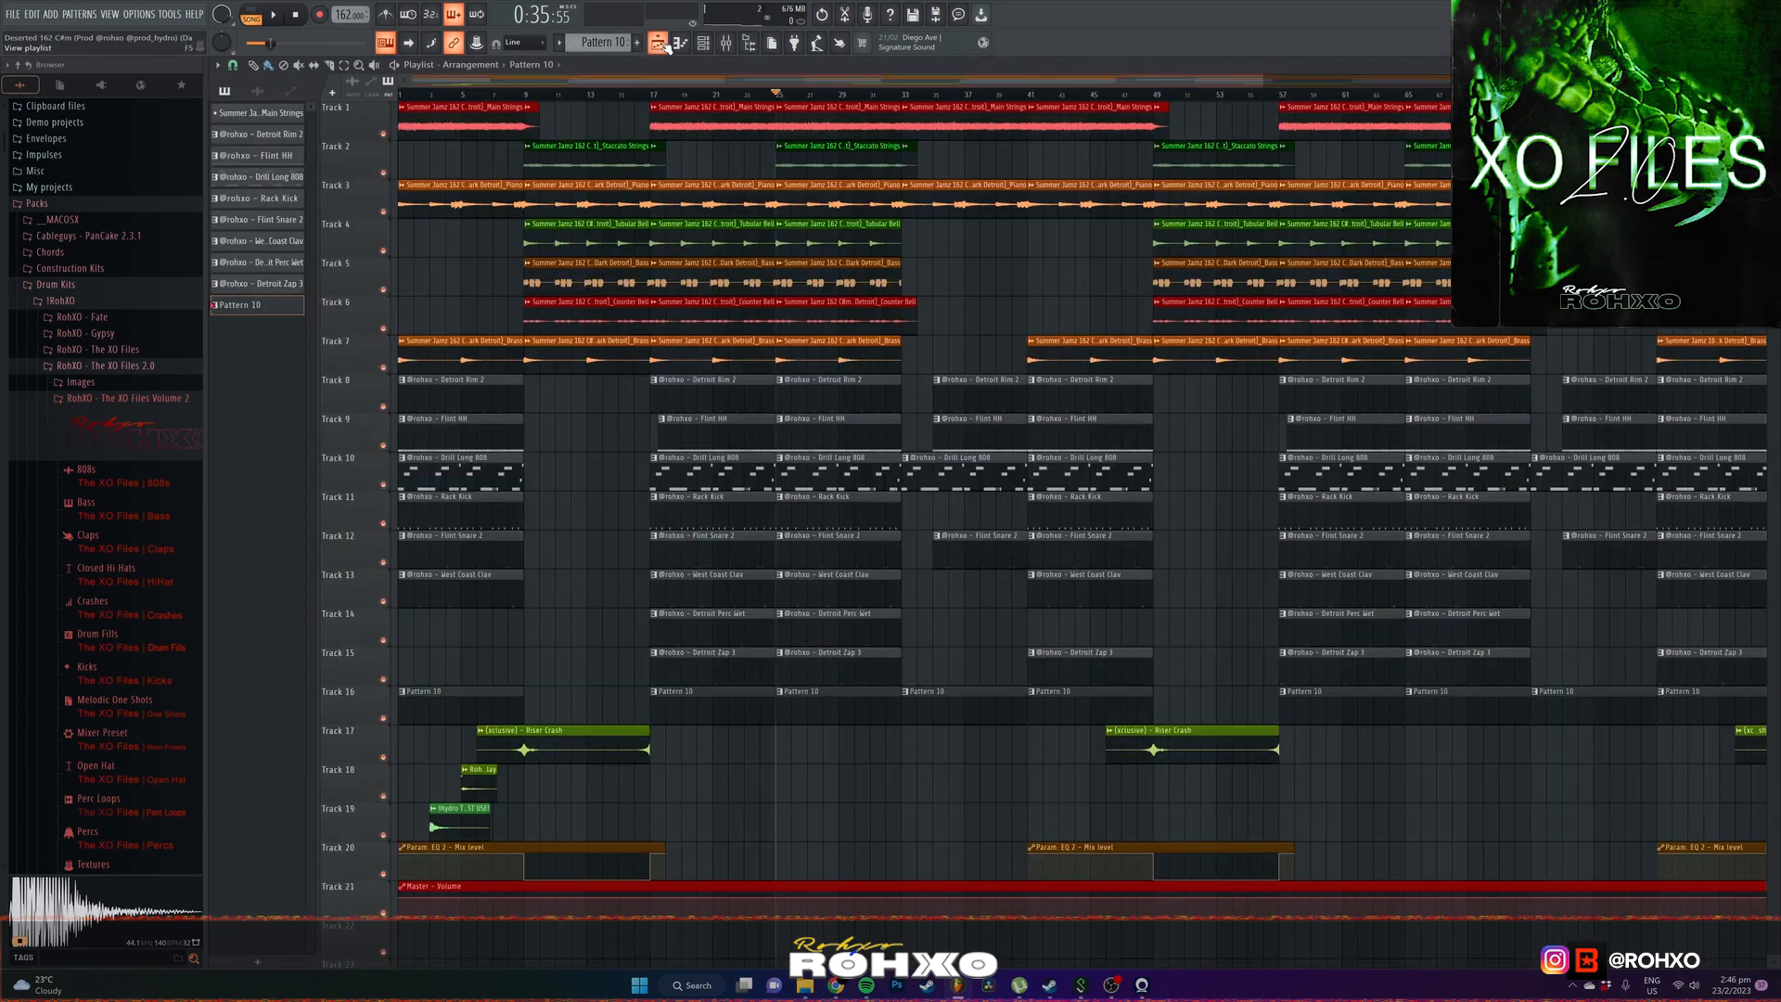
# - Show the Detroit Rim 2 pattern's notes in the piano roll and select the two extra hits near the end of bar 4
pyautogui.doubleClick(814, 398)
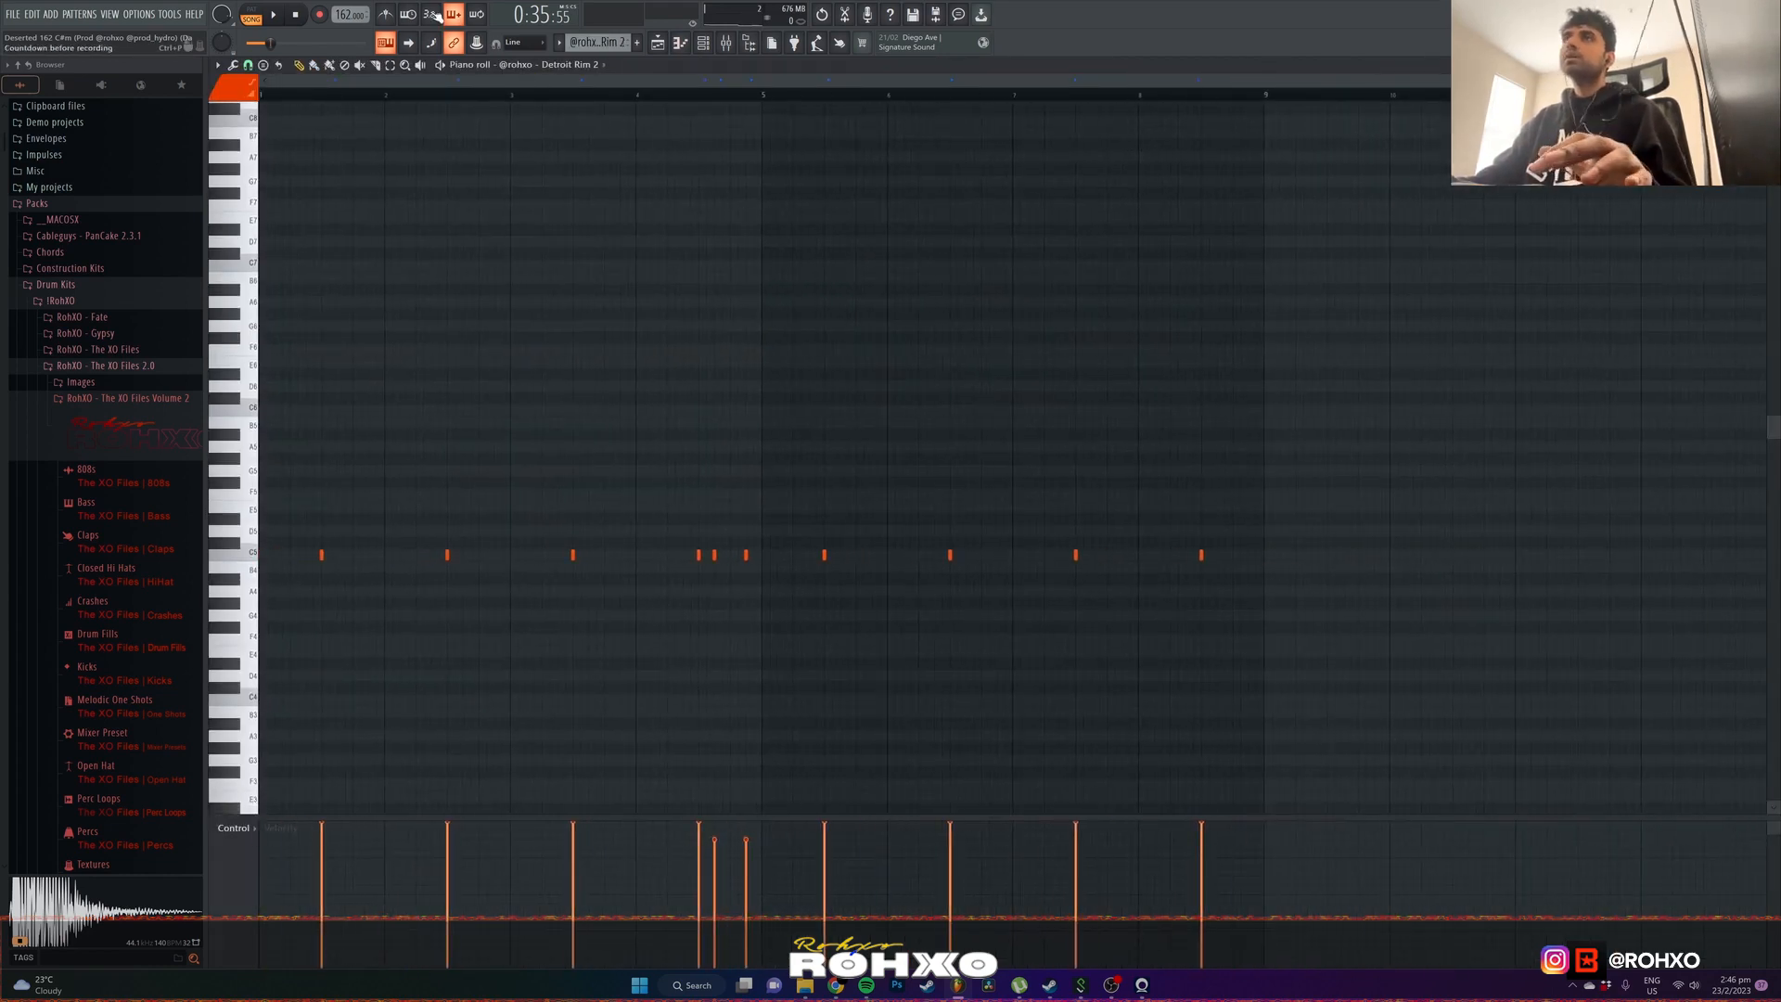
pyautogui.press('space')
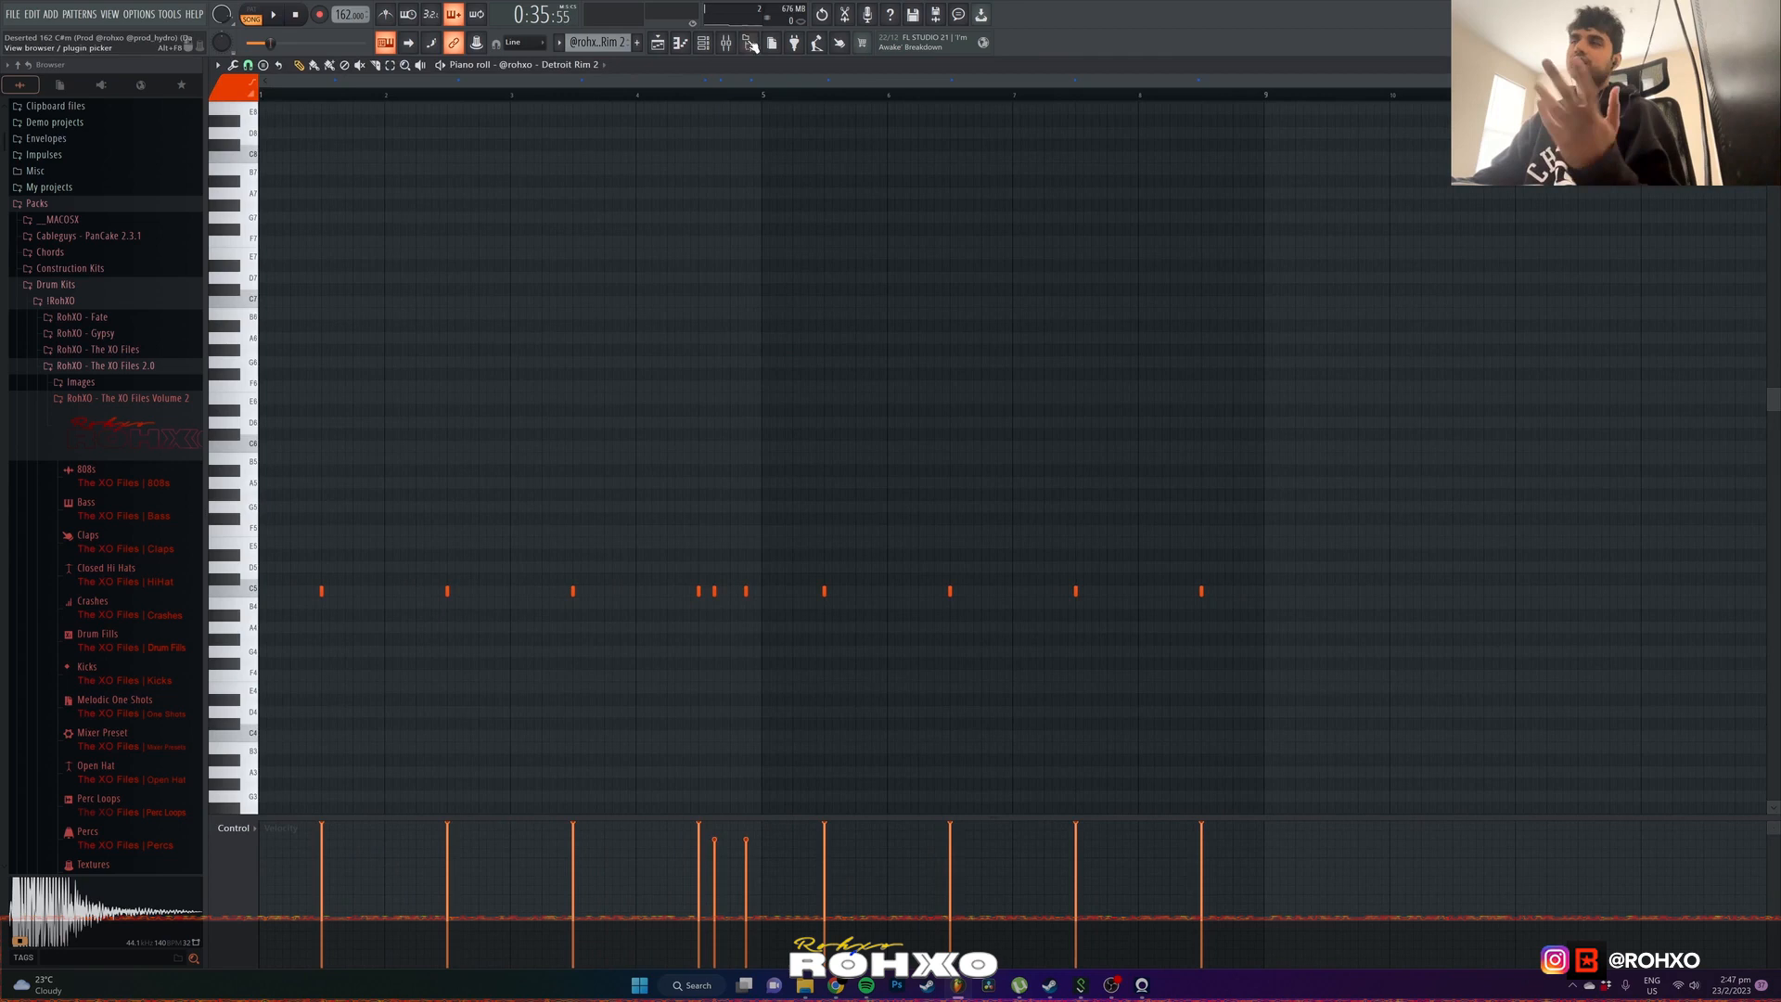
pyautogui.click(703, 46)
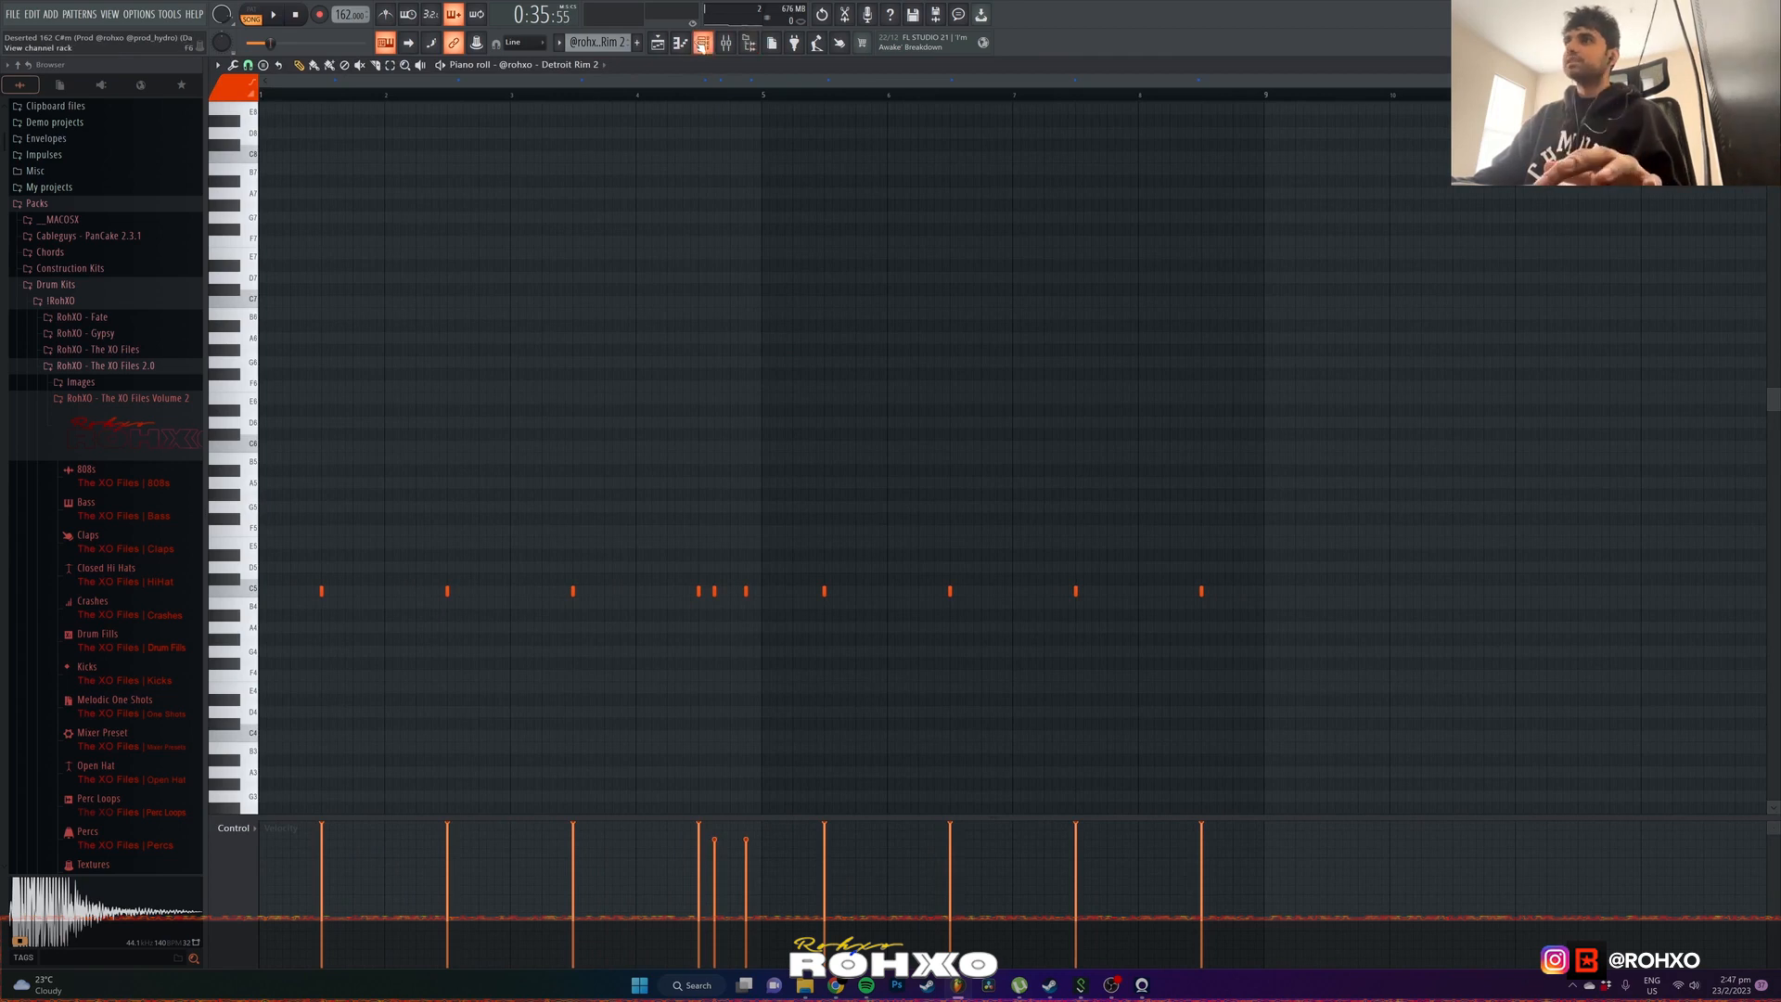
pyautogui.moveTo(787, 641); pyautogui.dragTo(707, 551)
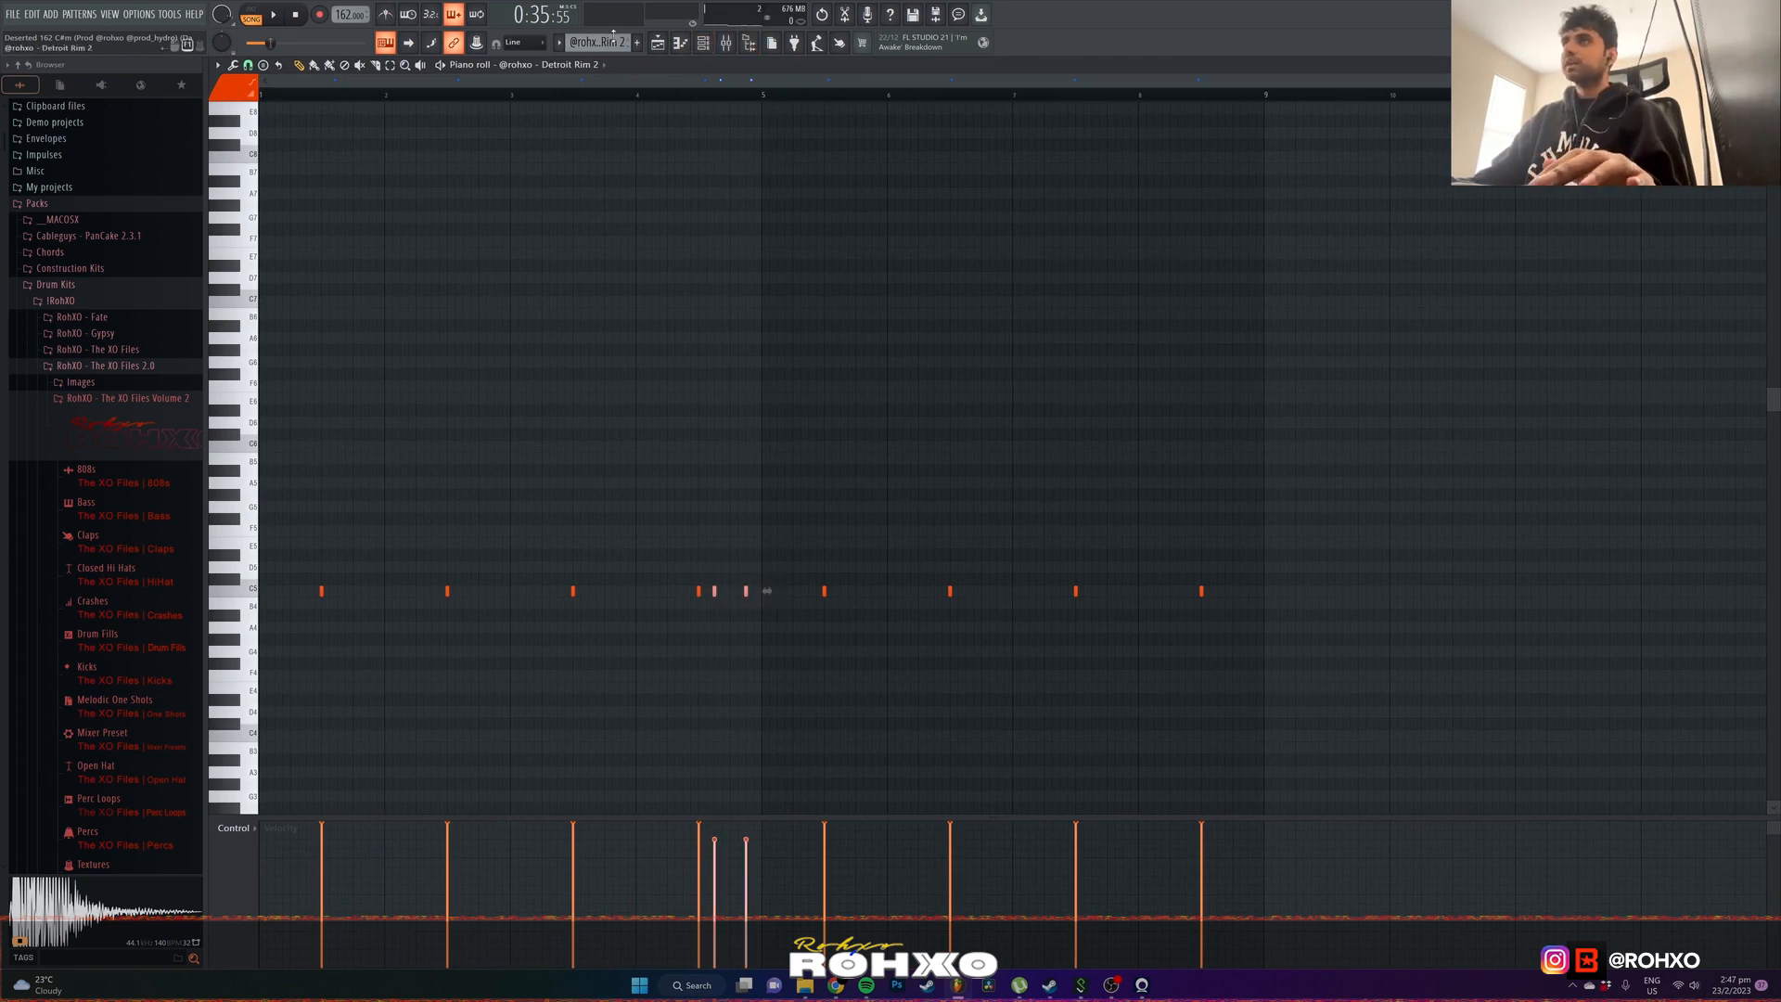
# - Return to the playlist and show the notes of the Flint HH pattern on track 9 in the piano roll
pyautogui.click(658, 42)
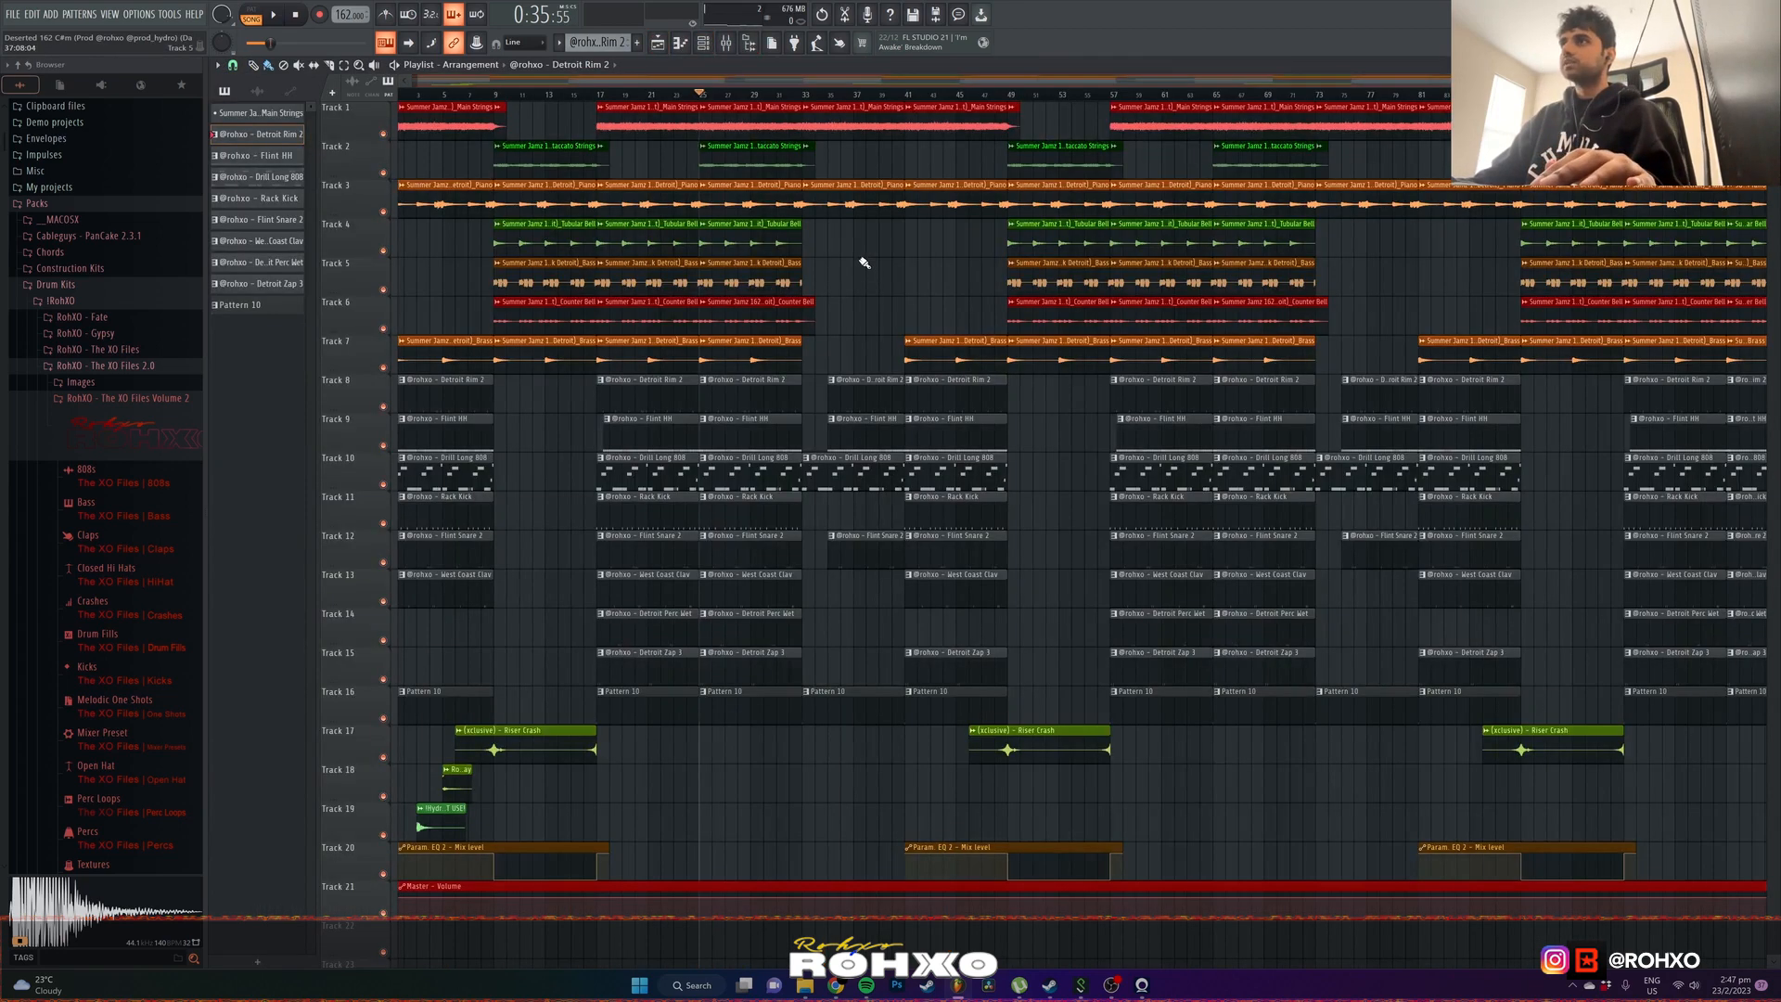
pyautogui.doubleClick(875, 390)
pyautogui.click(686, 48)
pyautogui.doubleClick(761, 441)
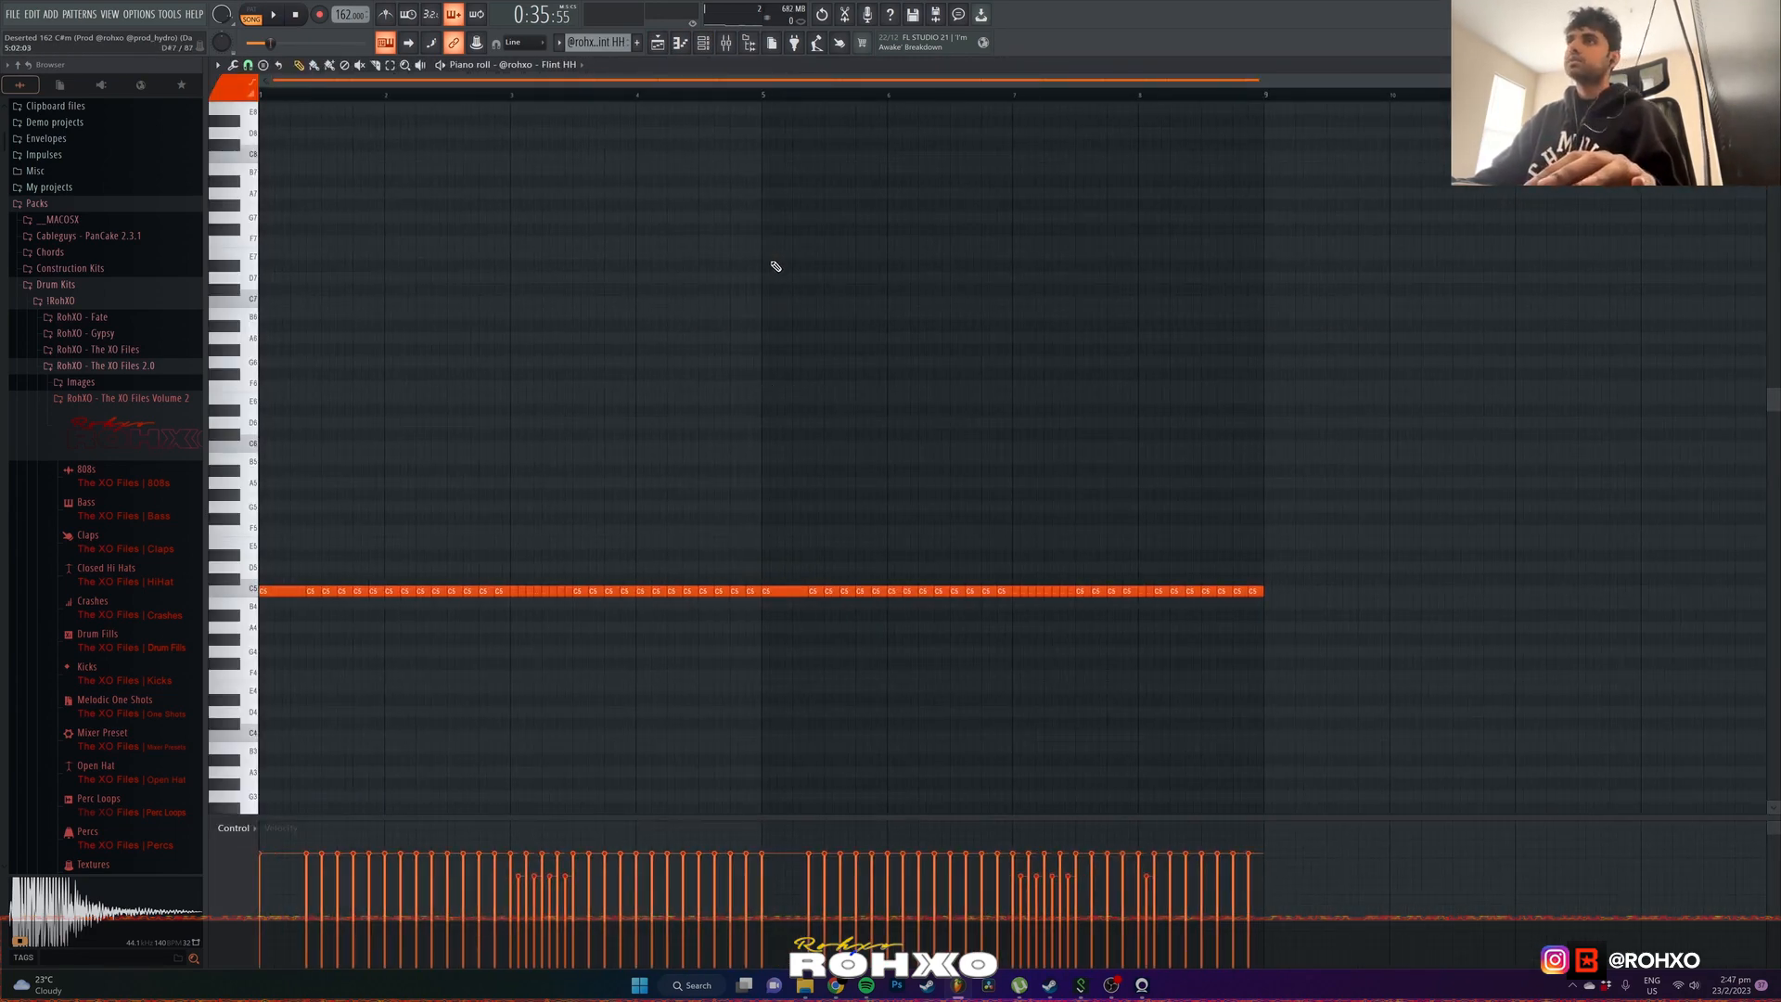
pyautogui.click(486, 591)
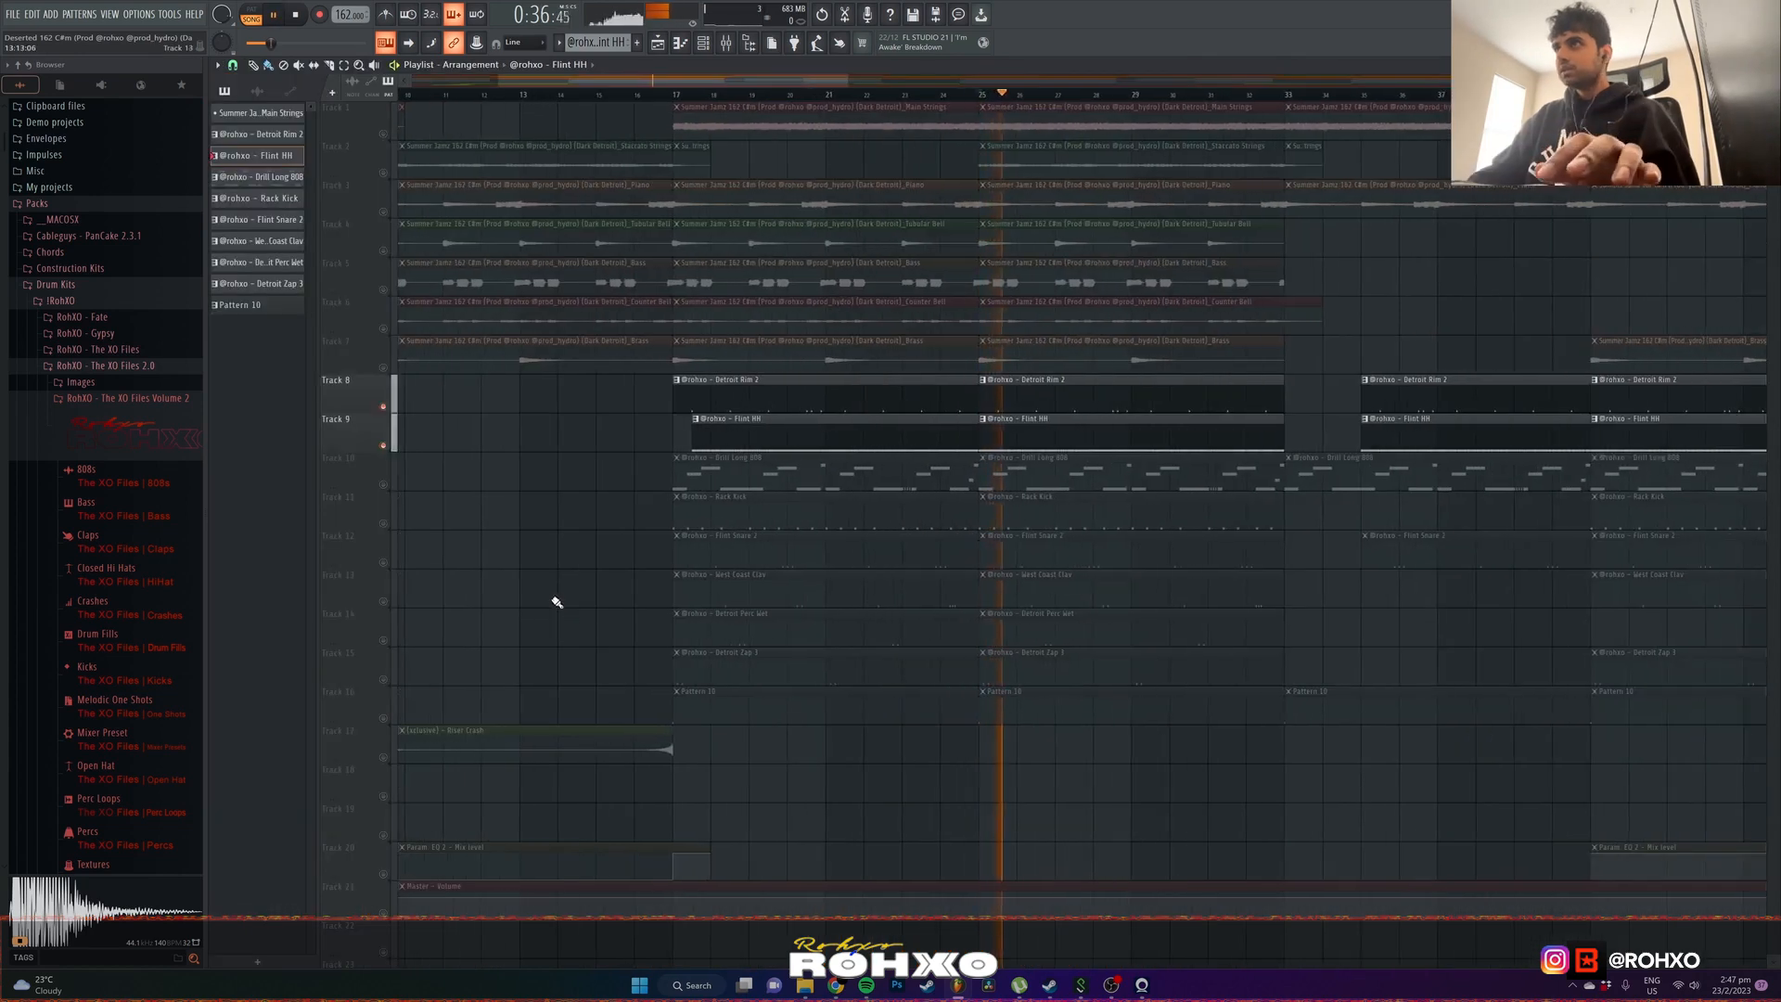
# - Reopen the Flint HH pattern from the playlist, stop playback and select the fast hi-hat roll notes at bar 3
pyautogui.scroll(3, 1410, 753)
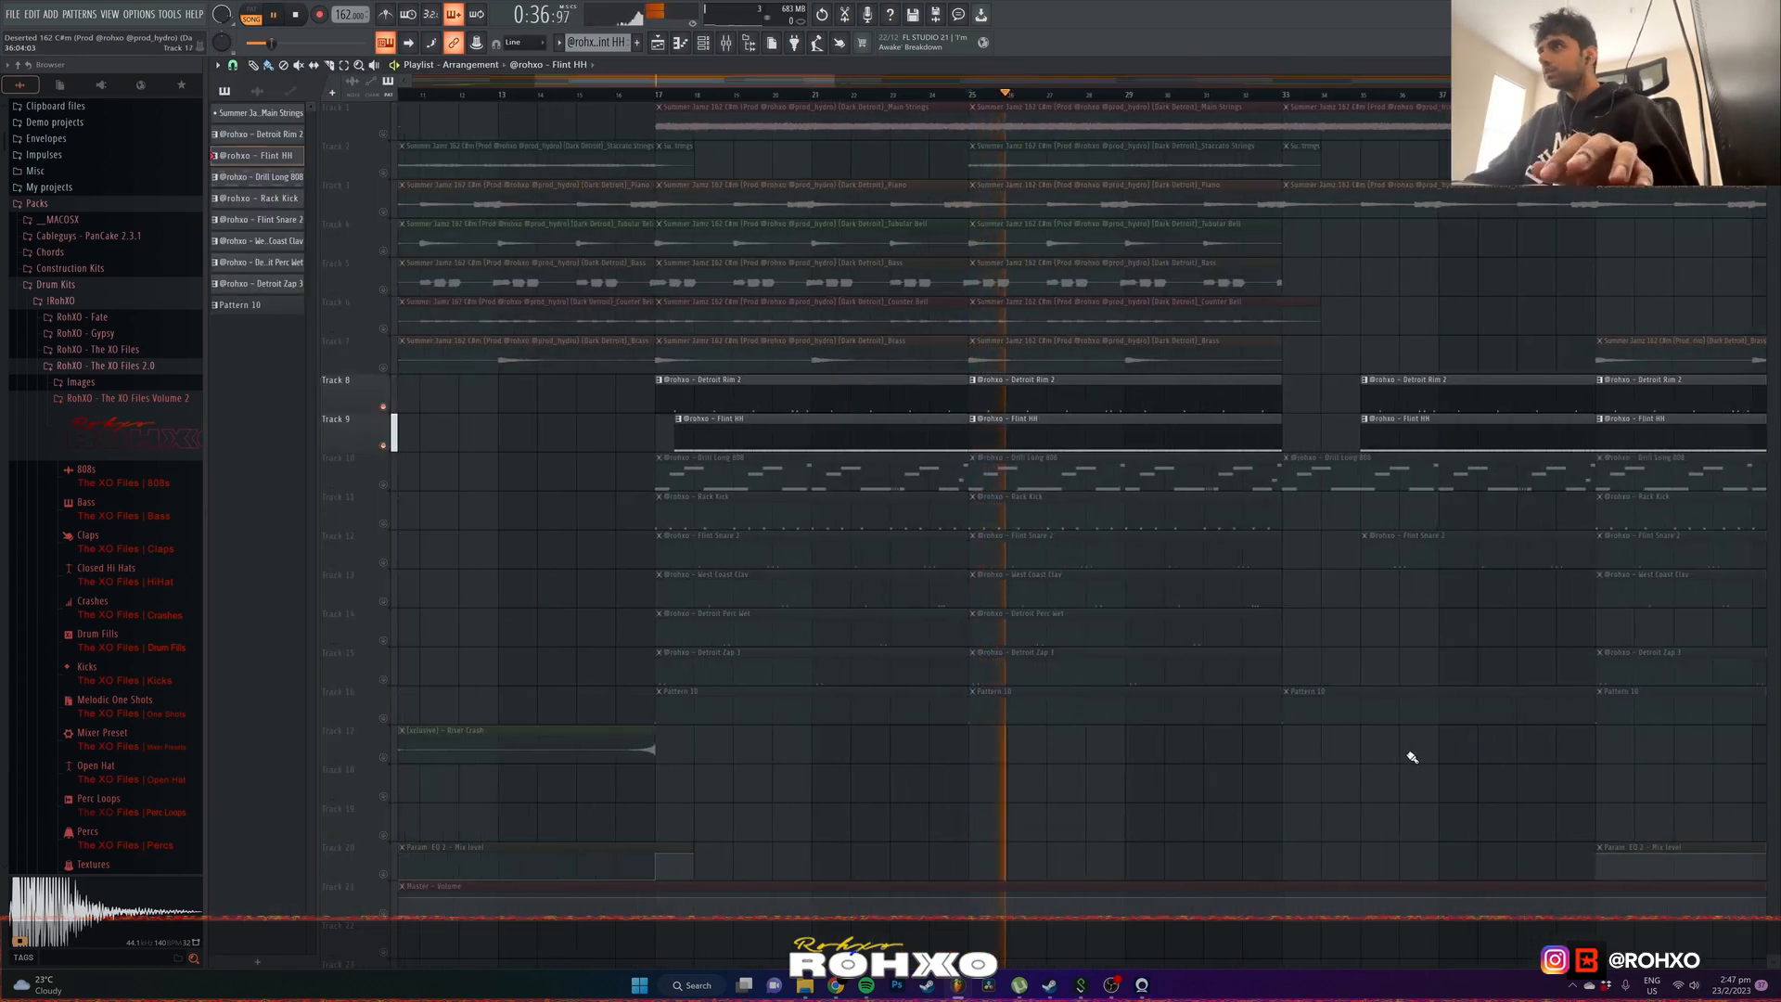
pyautogui.doubleClick(918, 435)
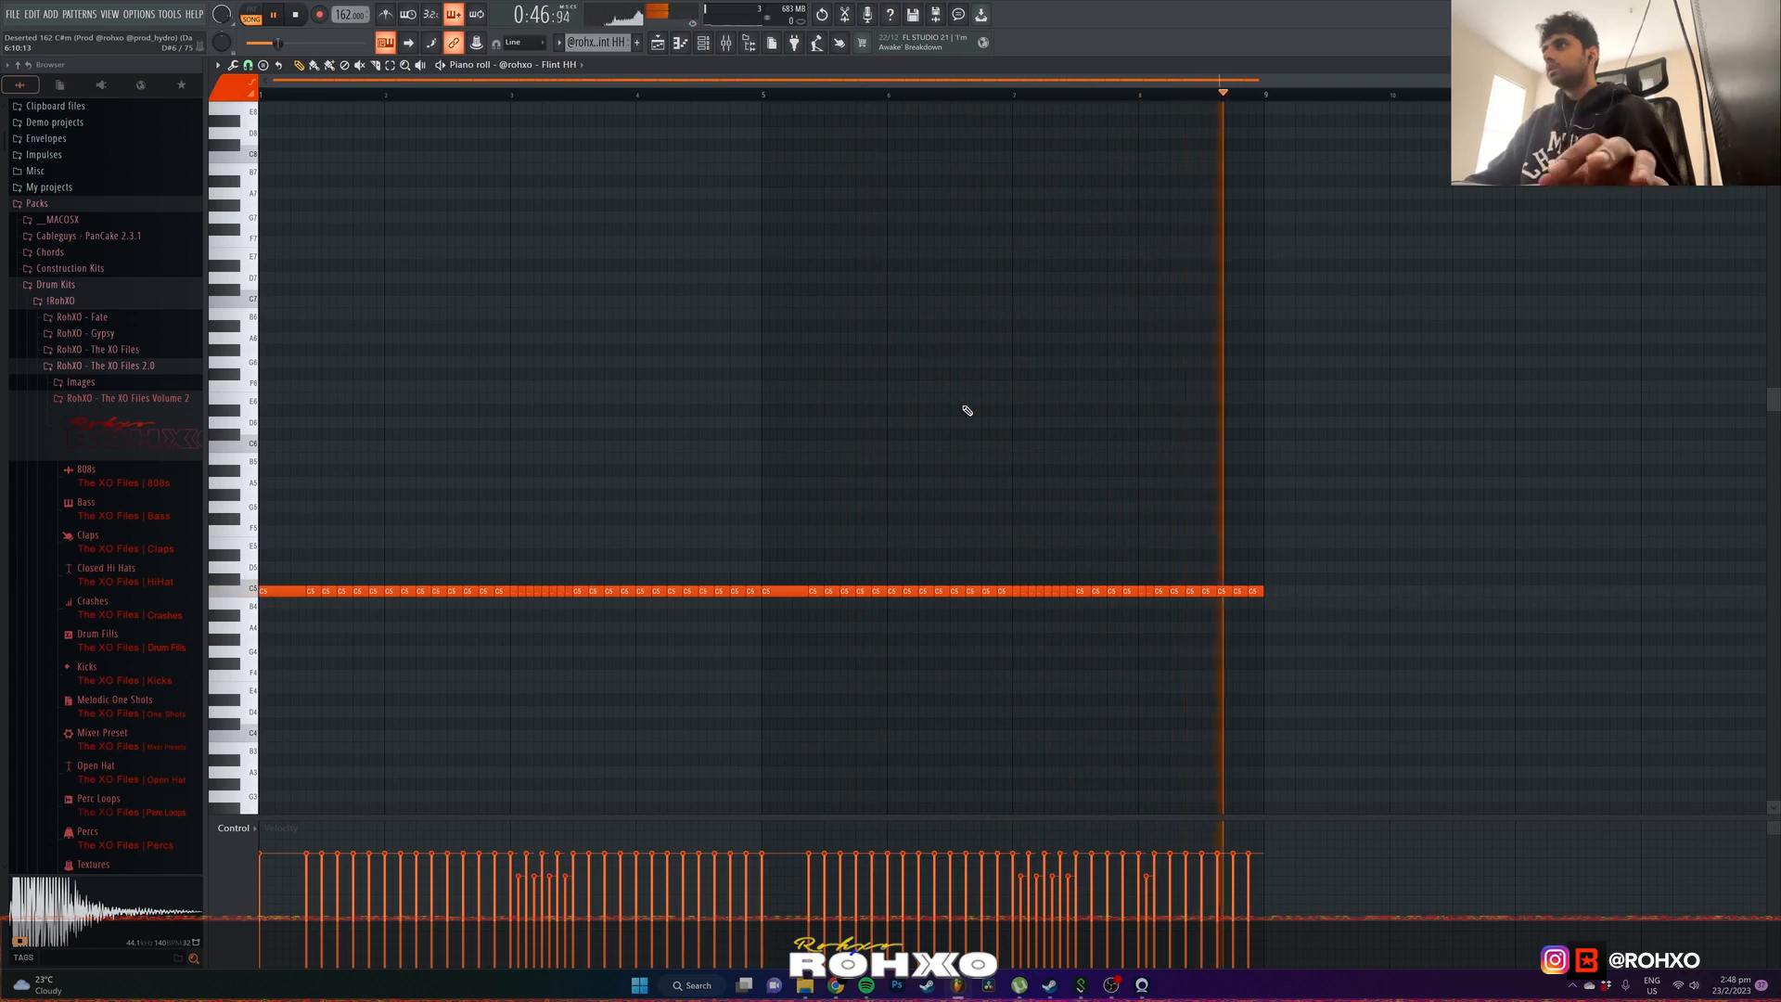
pyautogui.press('space')
pyautogui.scroll(3, 619, 579)
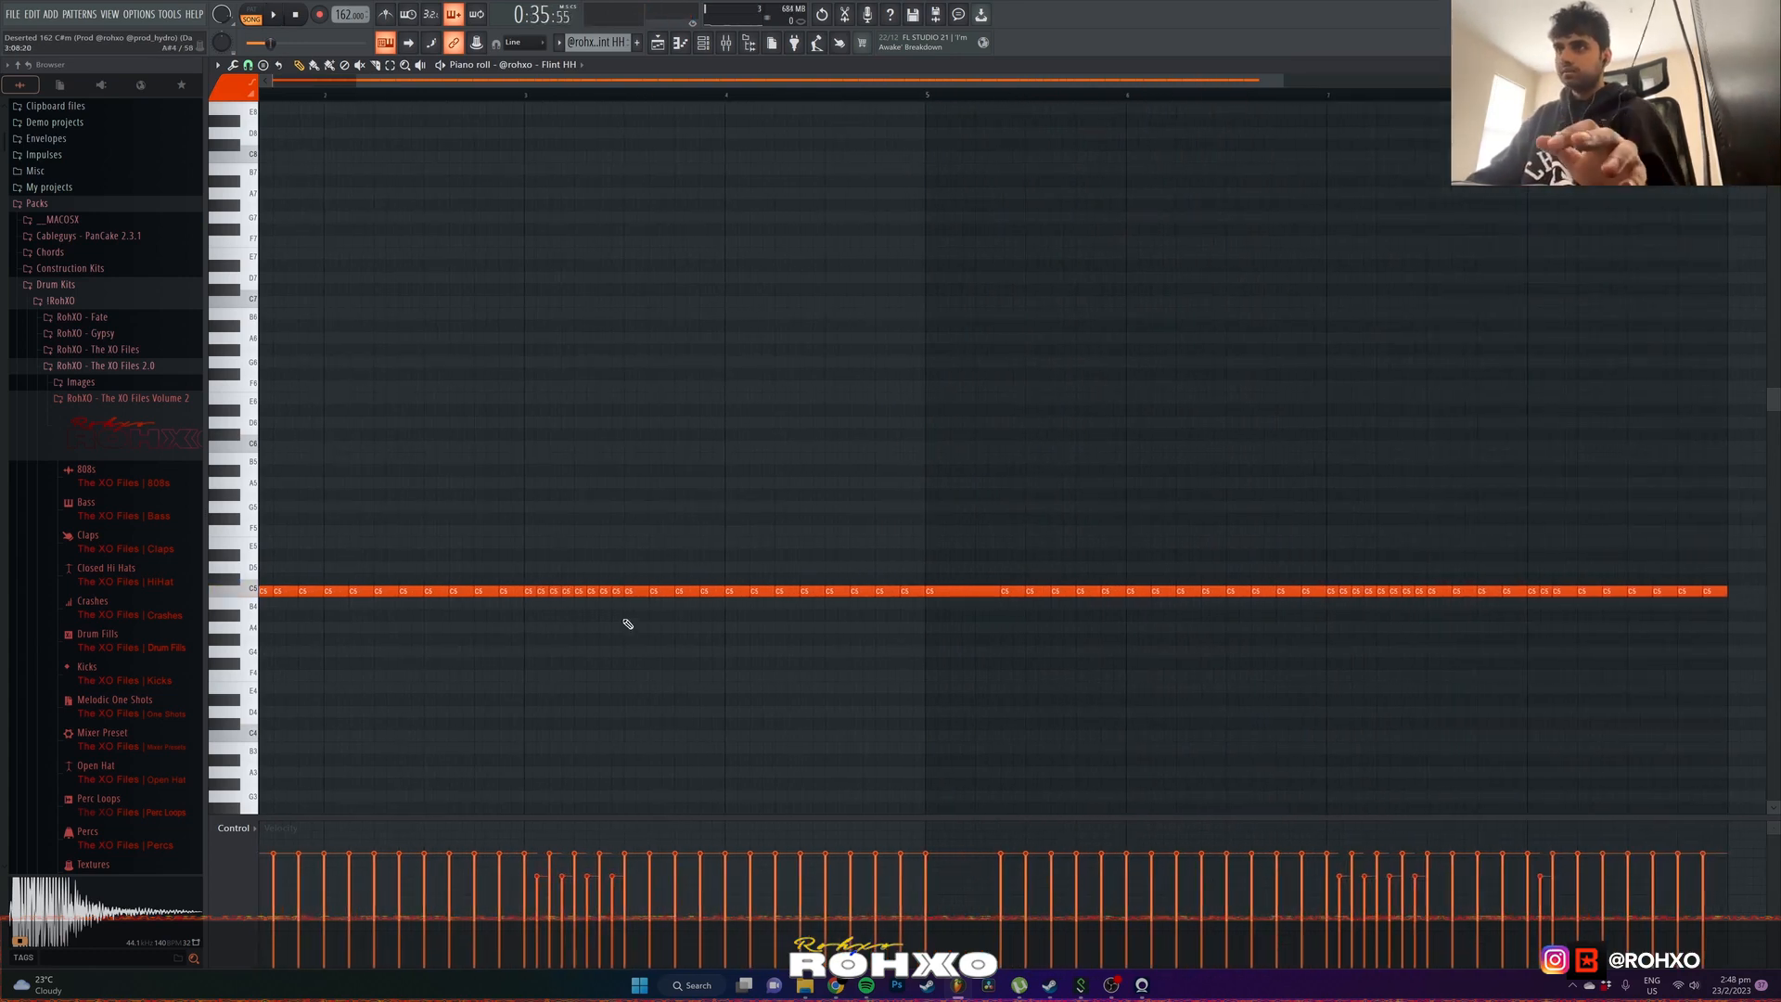
pyautogui.keyDown('ctrl'); pyautogui.moveTo(619, 620); pyautogui.dragTo(530, 594); pyautogui.keyUp('ctrl')
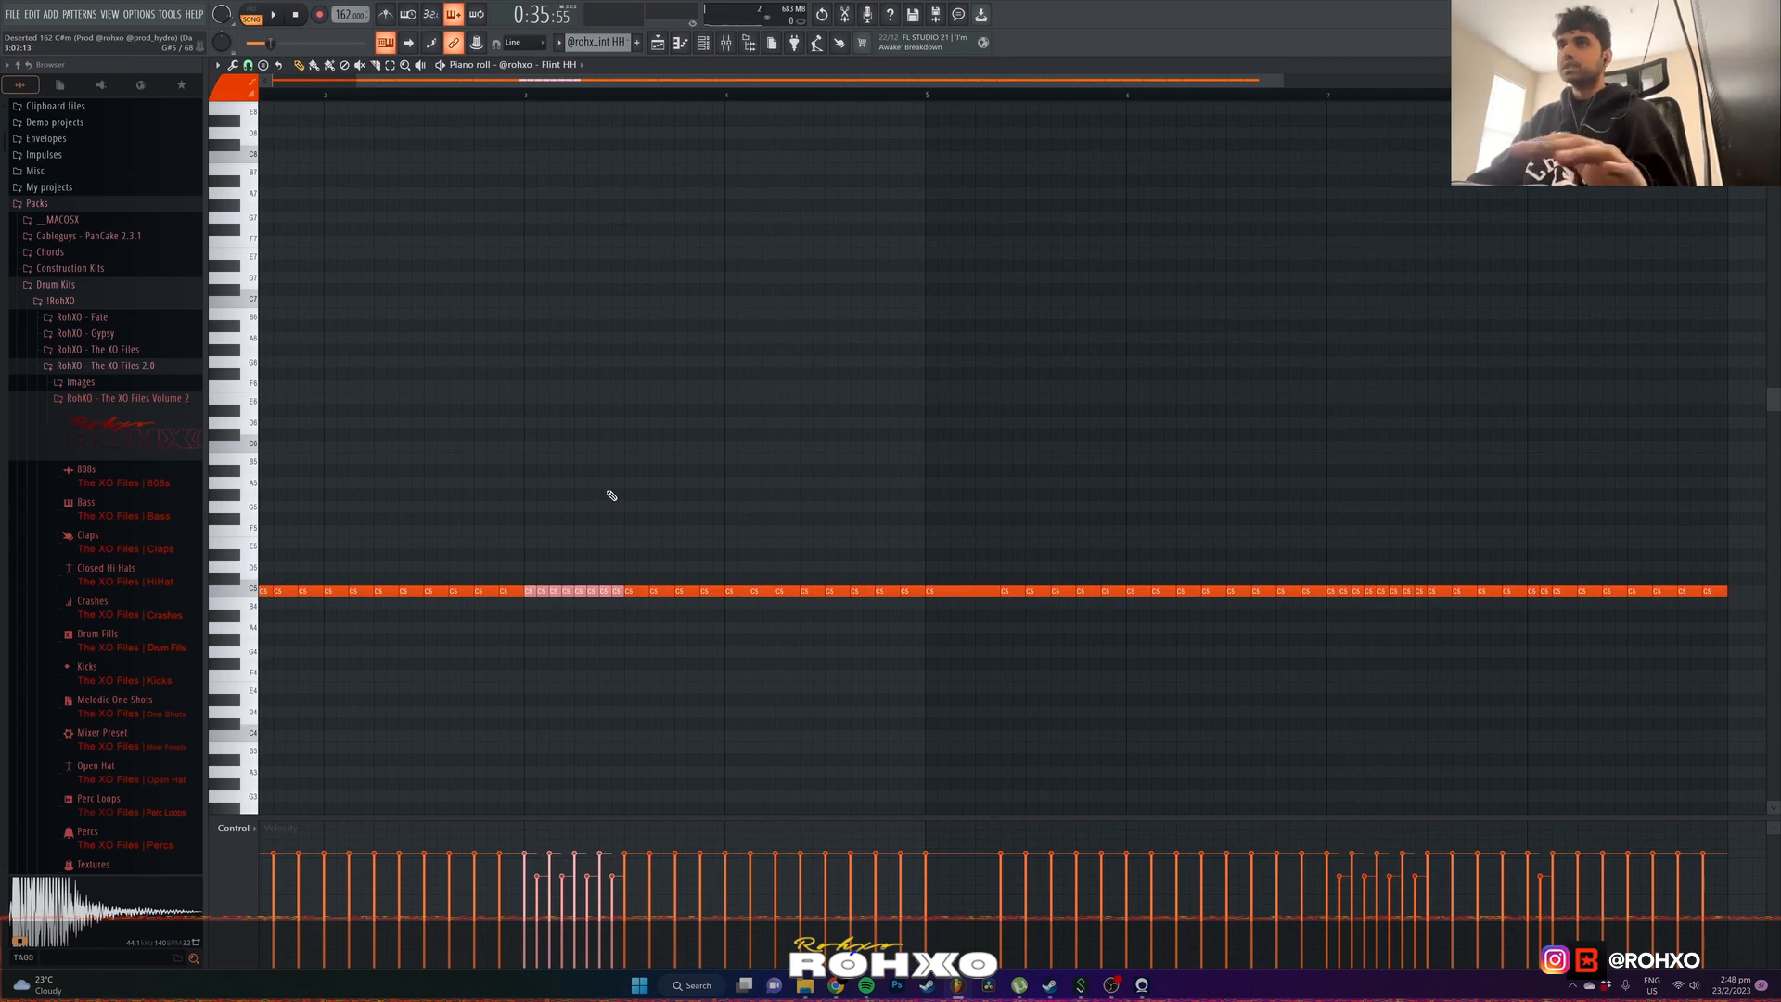
# - Return to the playlist and show the notes of the Drill Long 808 pattern on track 10 in the piano roll
pyautogui.scroll(2, 569, 466)
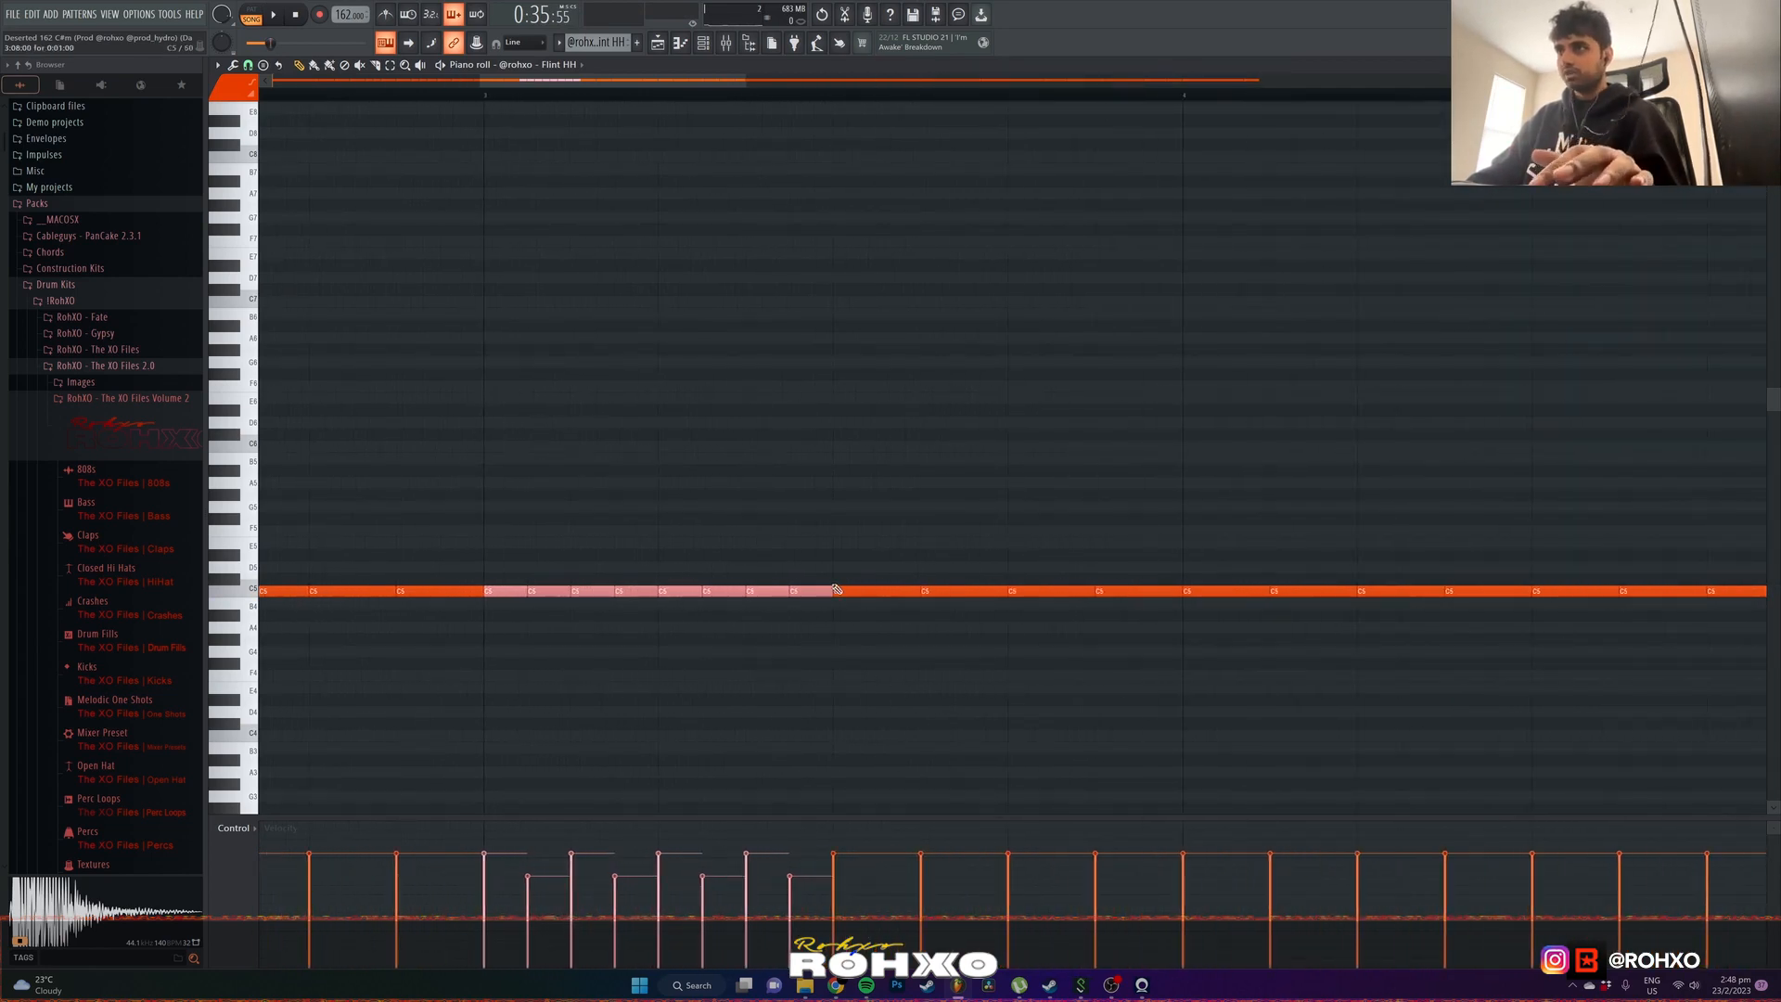
pyautogui.scroll(-4, 665, 393)
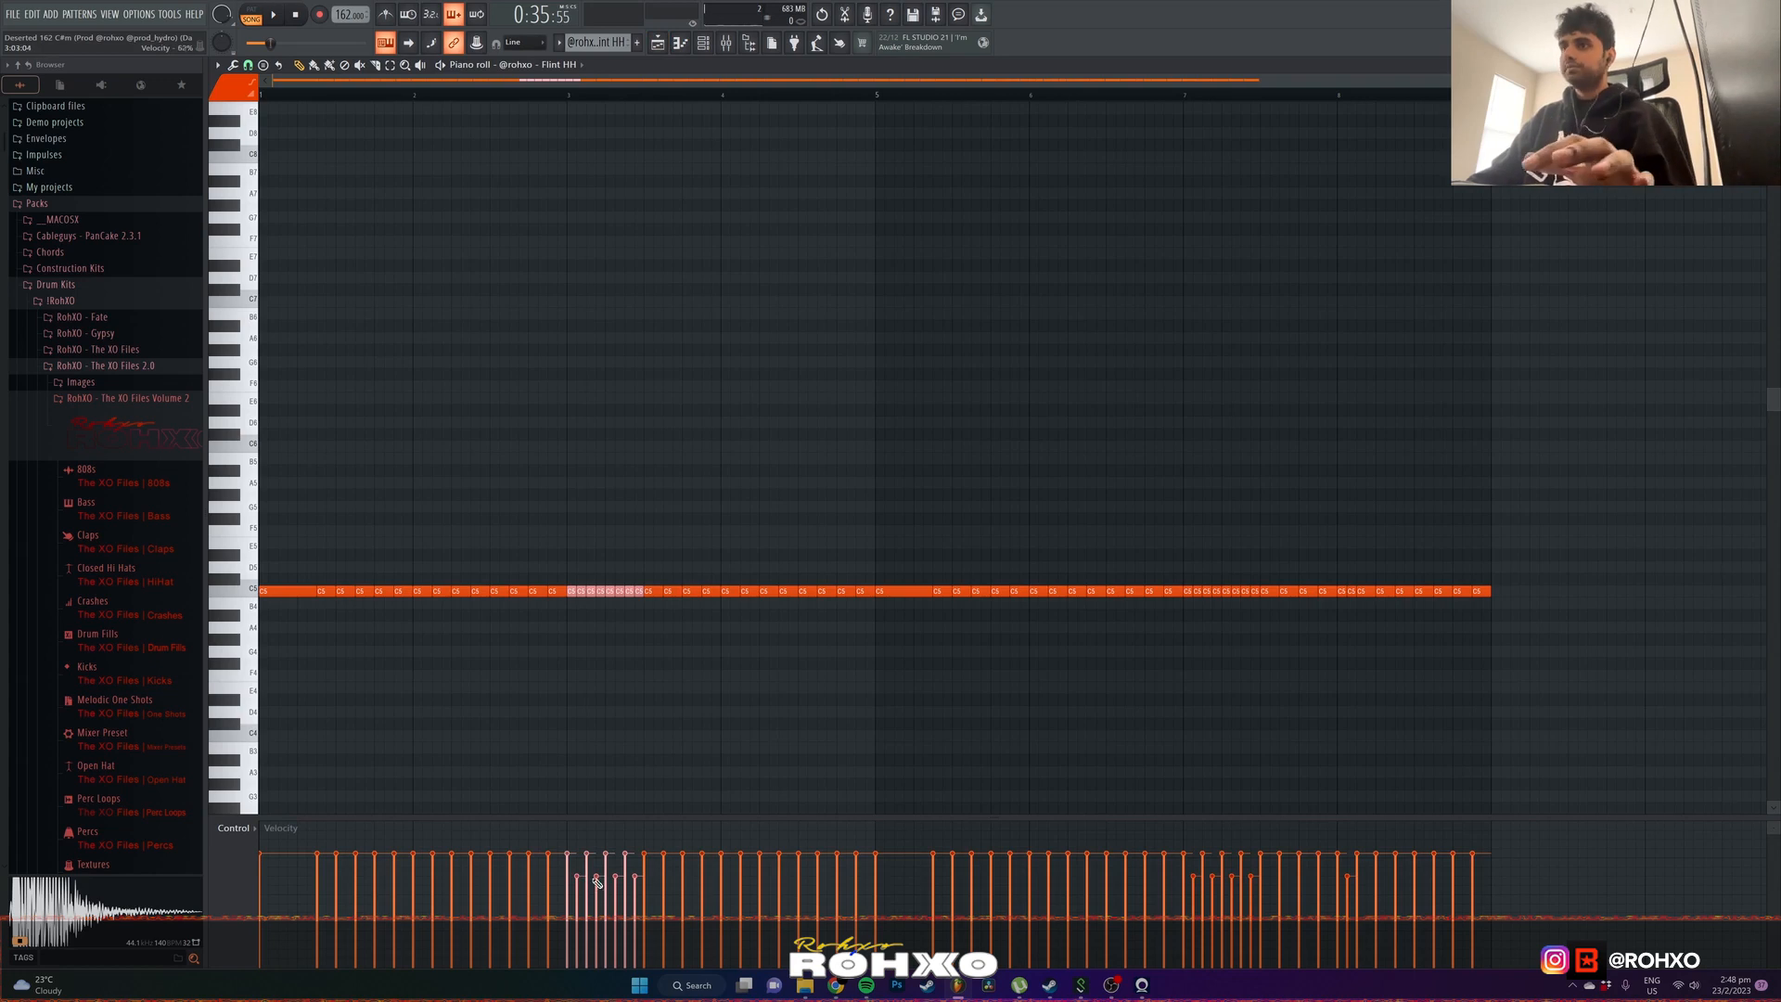
pyautogui.click(657, 42)
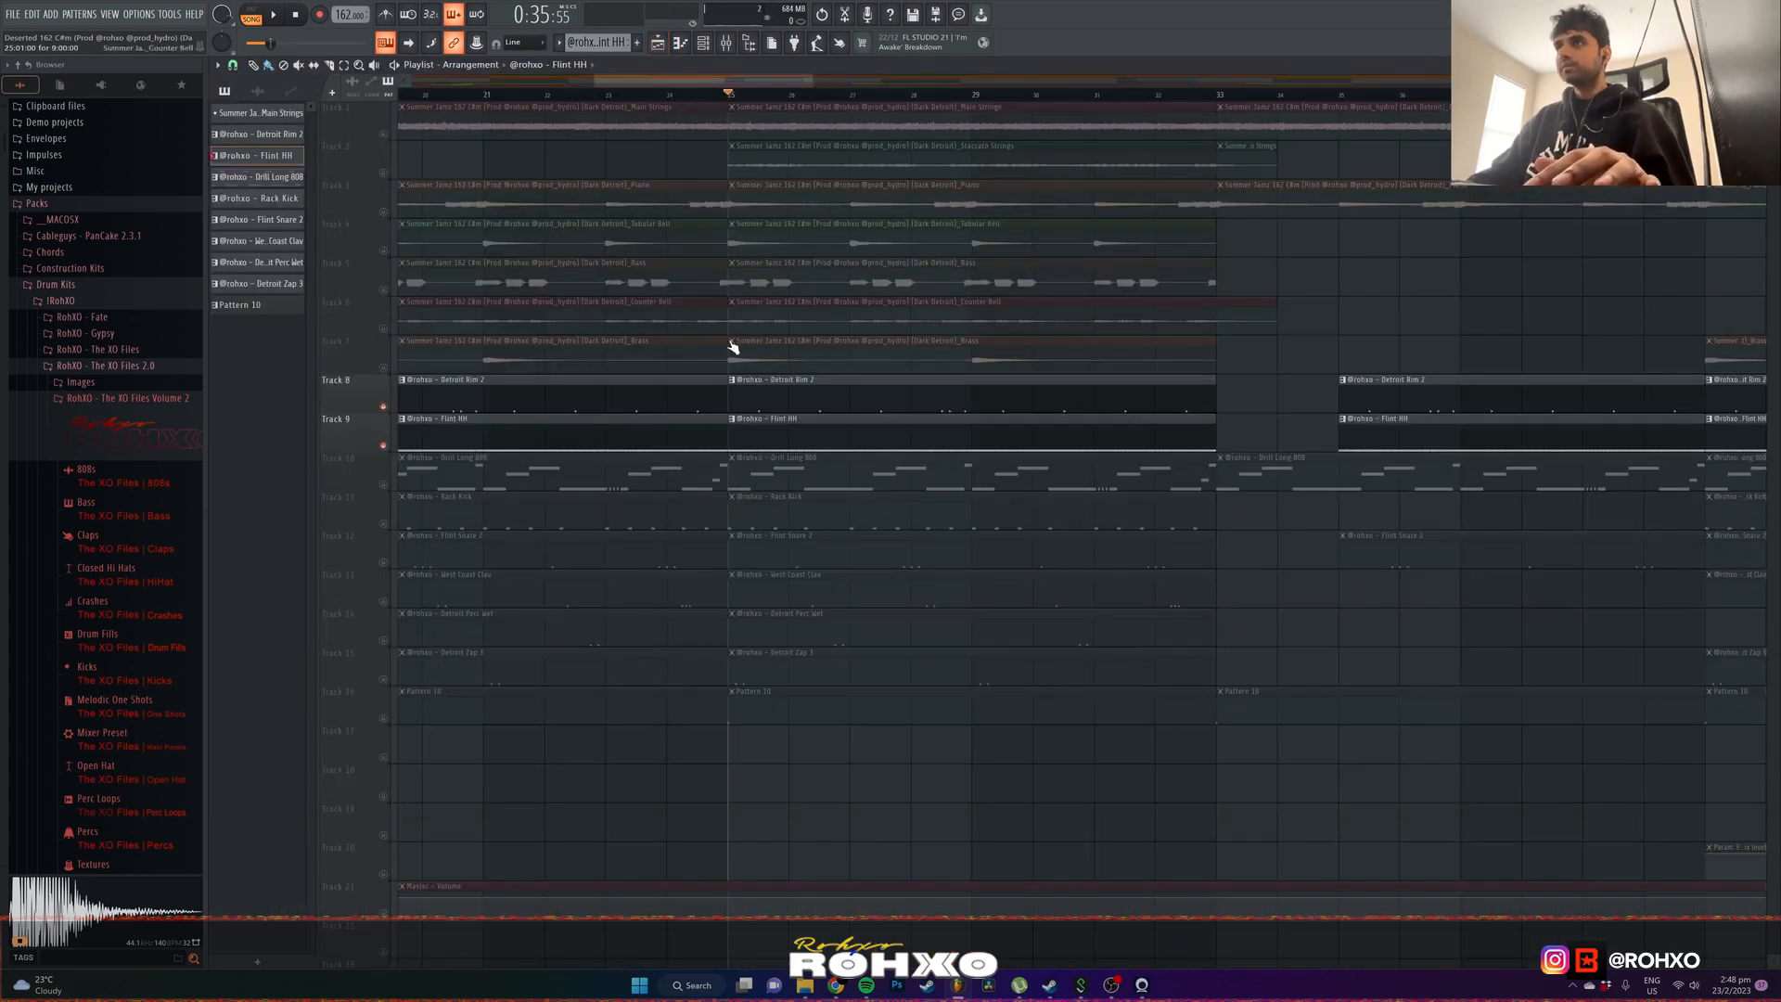
pyautogui.doubleClick(790, 478)
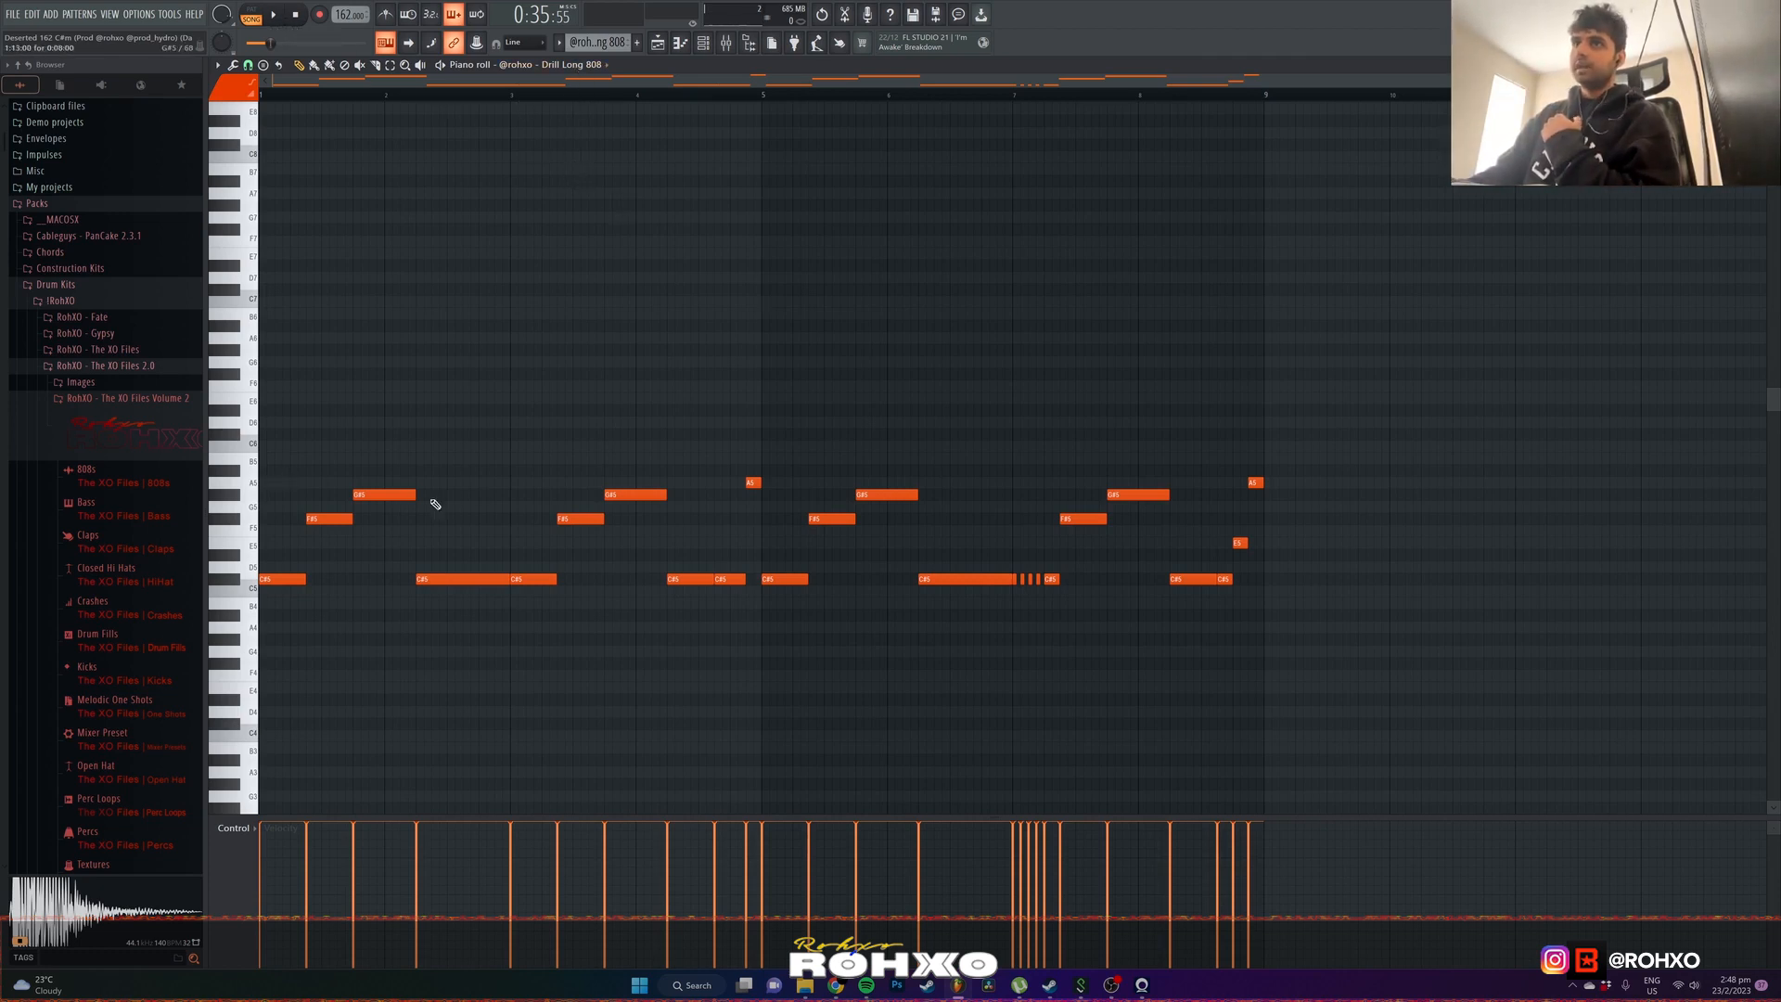
pyautogui.moveTo(1442, 597); pyautogui.dragTo(279, 264)
pyautogui.click(731, 376)
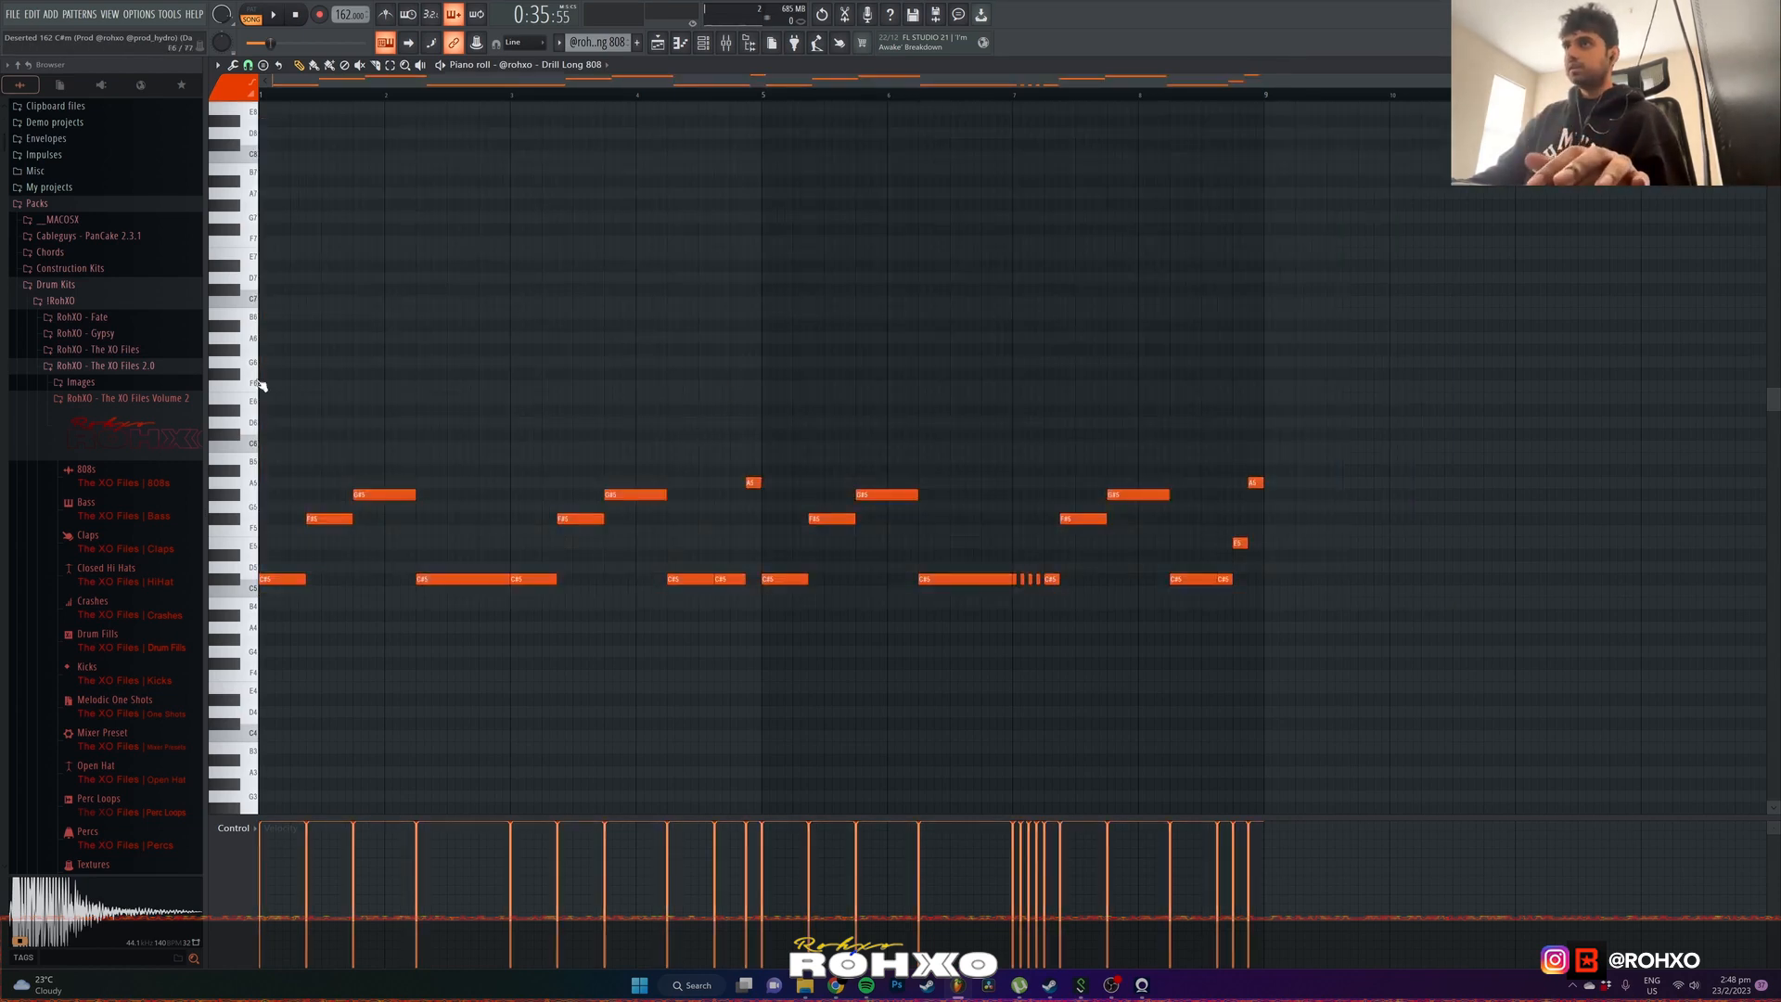
pyautogui.click(274, 15)
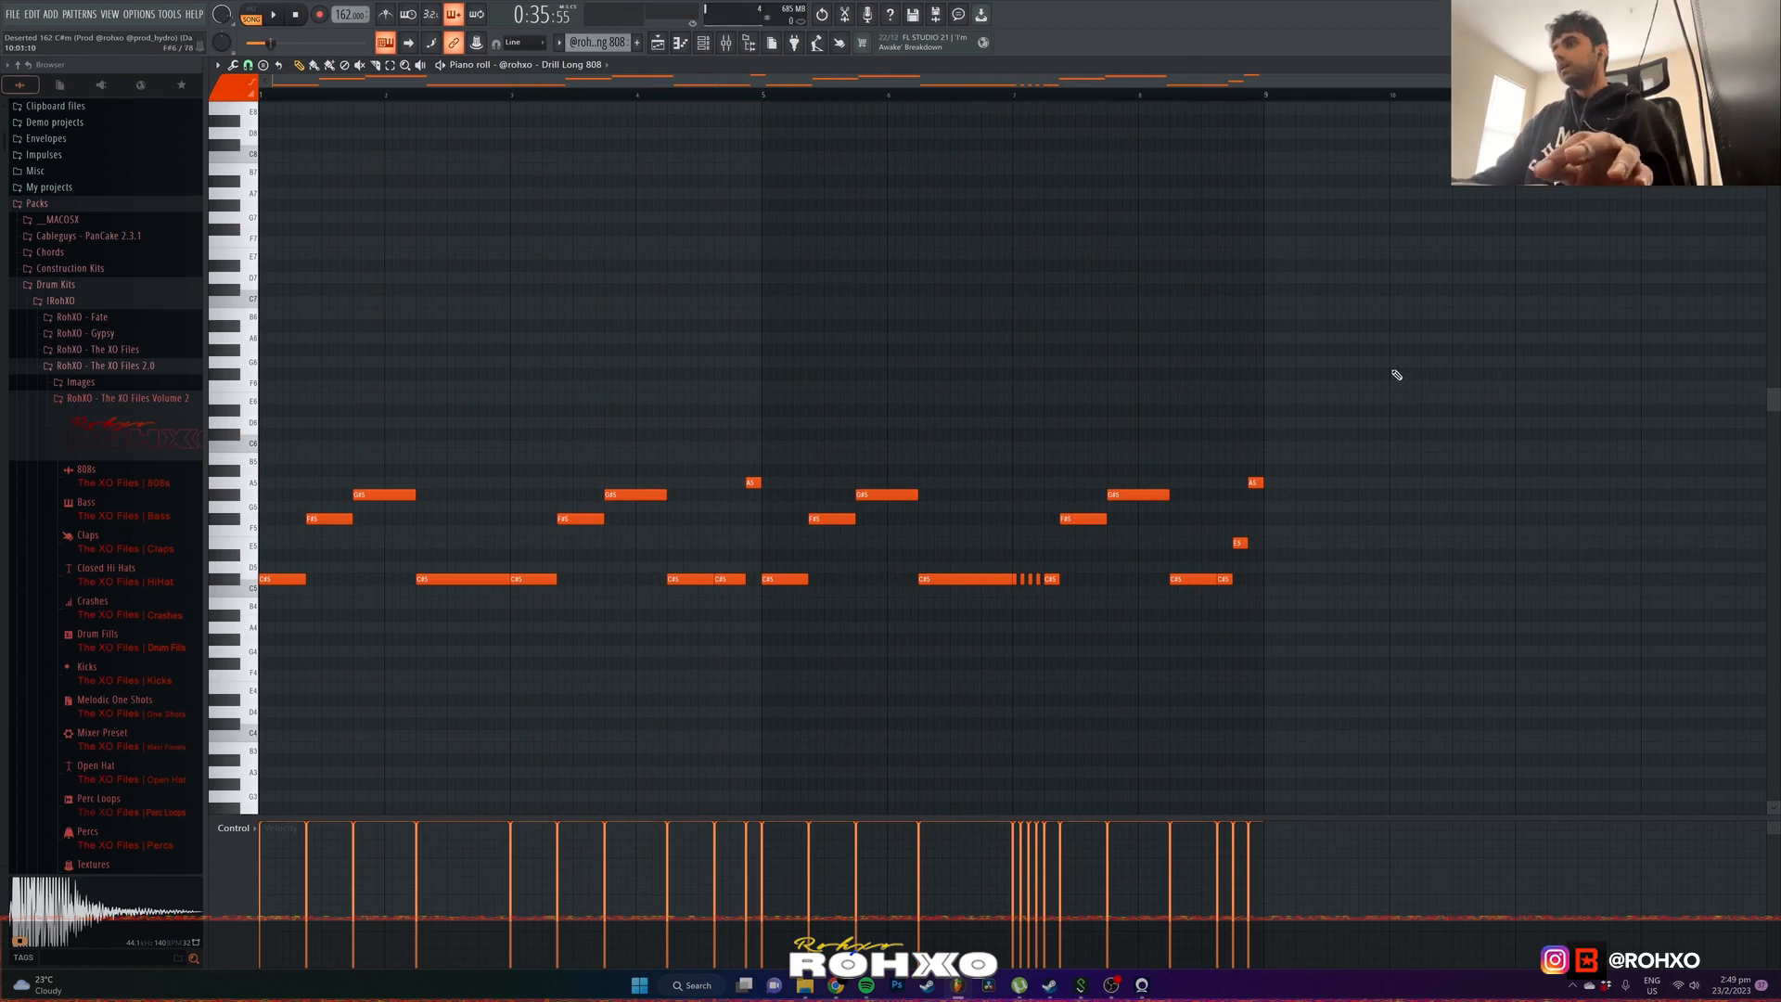
# - Select the four short repeated 808 notes at the start of bar 7 and briefly show the channel rack
pyautogui.scroll(6, 767, 338)
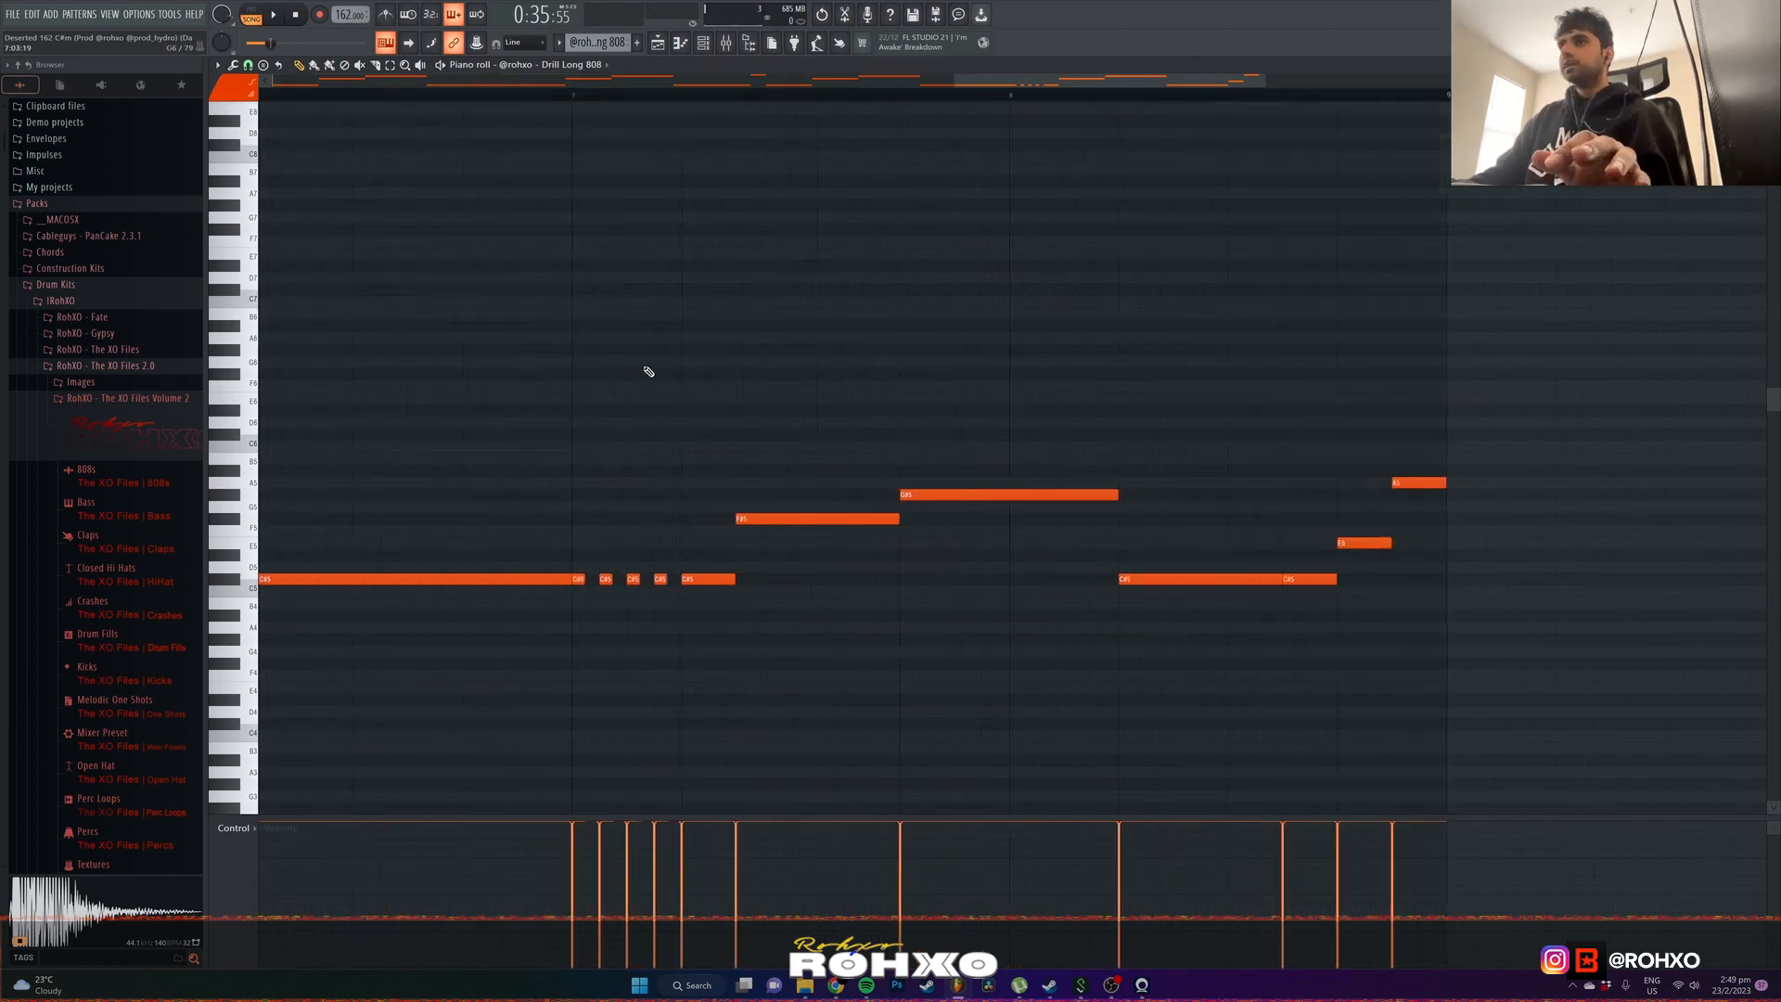
pyautogui.moveTo(669, 601); pyautogui.dragTo(555, 560)
pyautogui.click(703, 42)
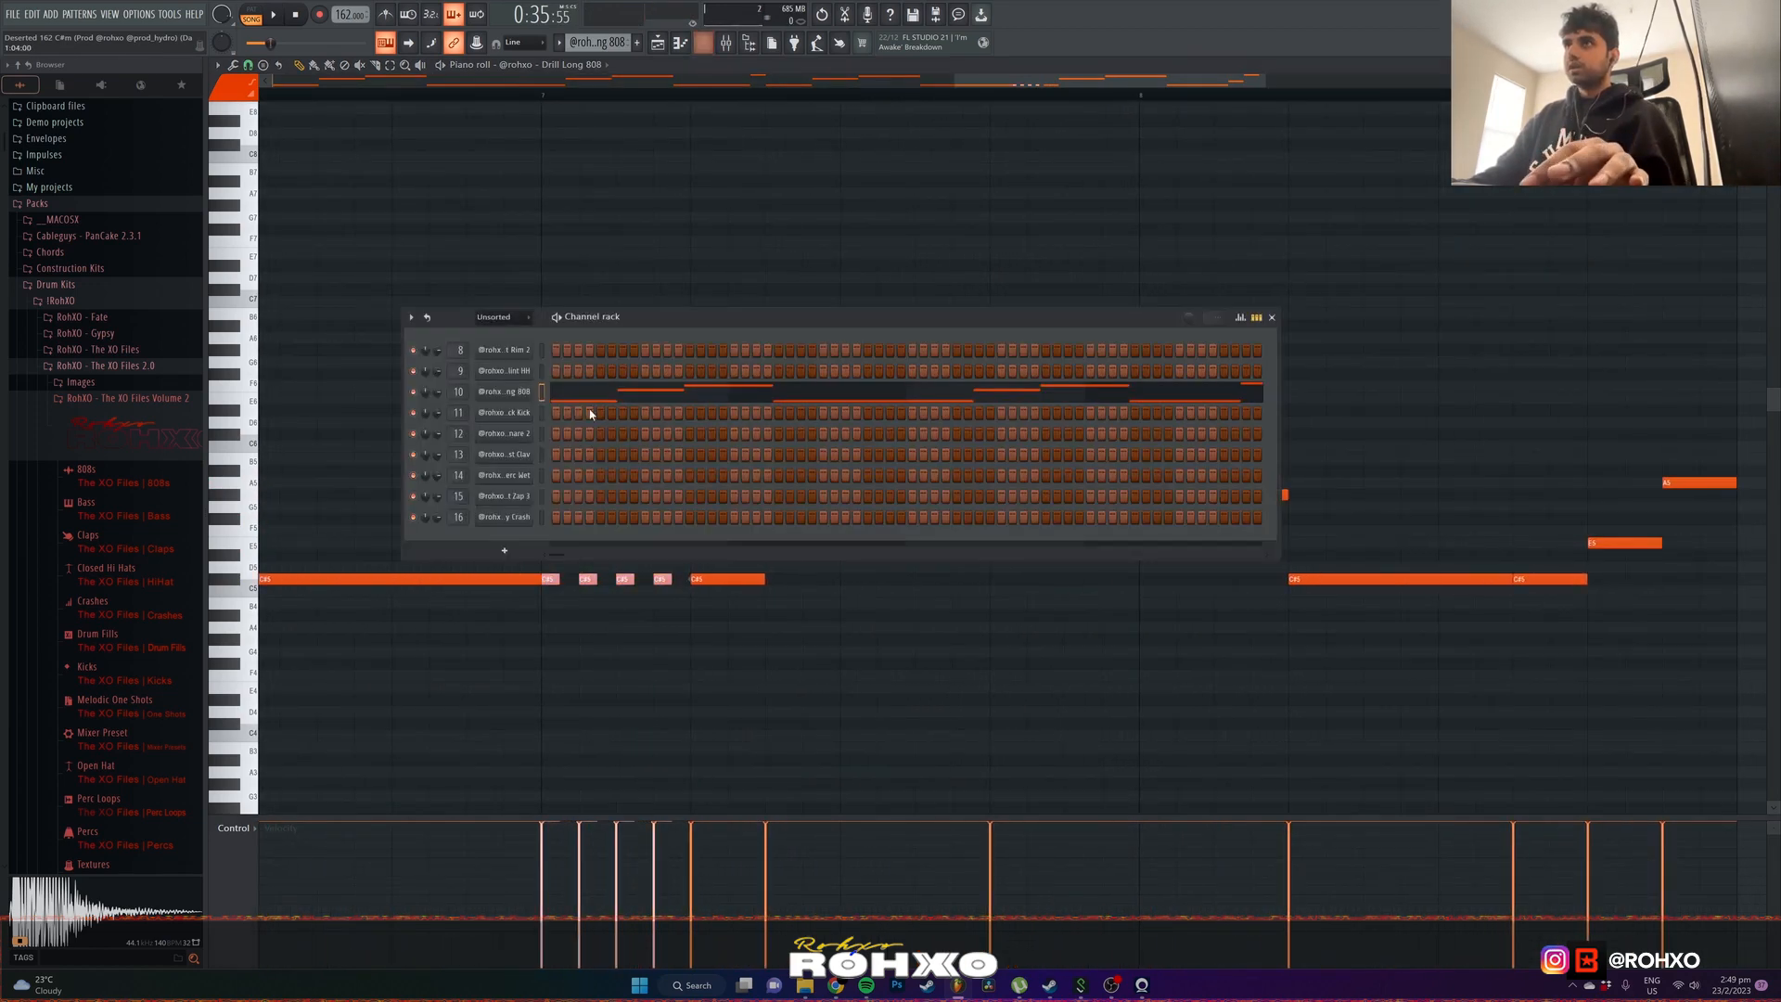
pyautogui.click(511, 405)
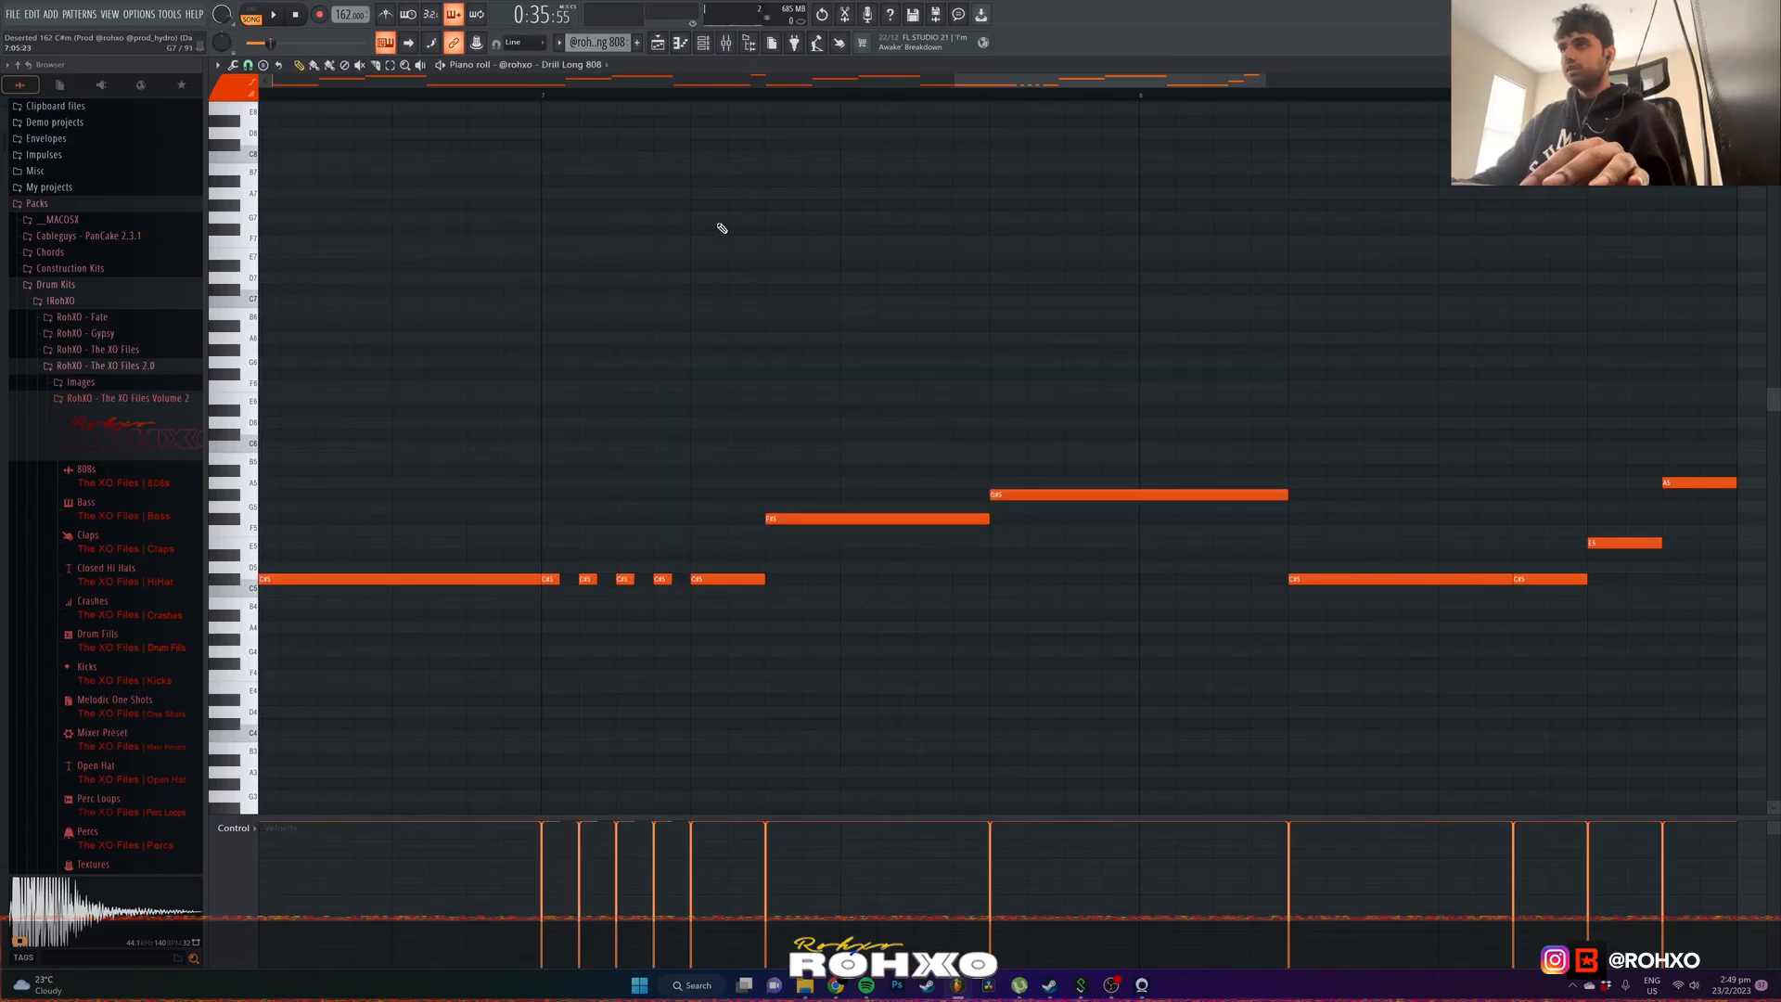
# - Show the piano roll's snap-to-grid choices alongside the short 808 roll notes at bar 7
pyautogui.scroll(2, 976, 384)
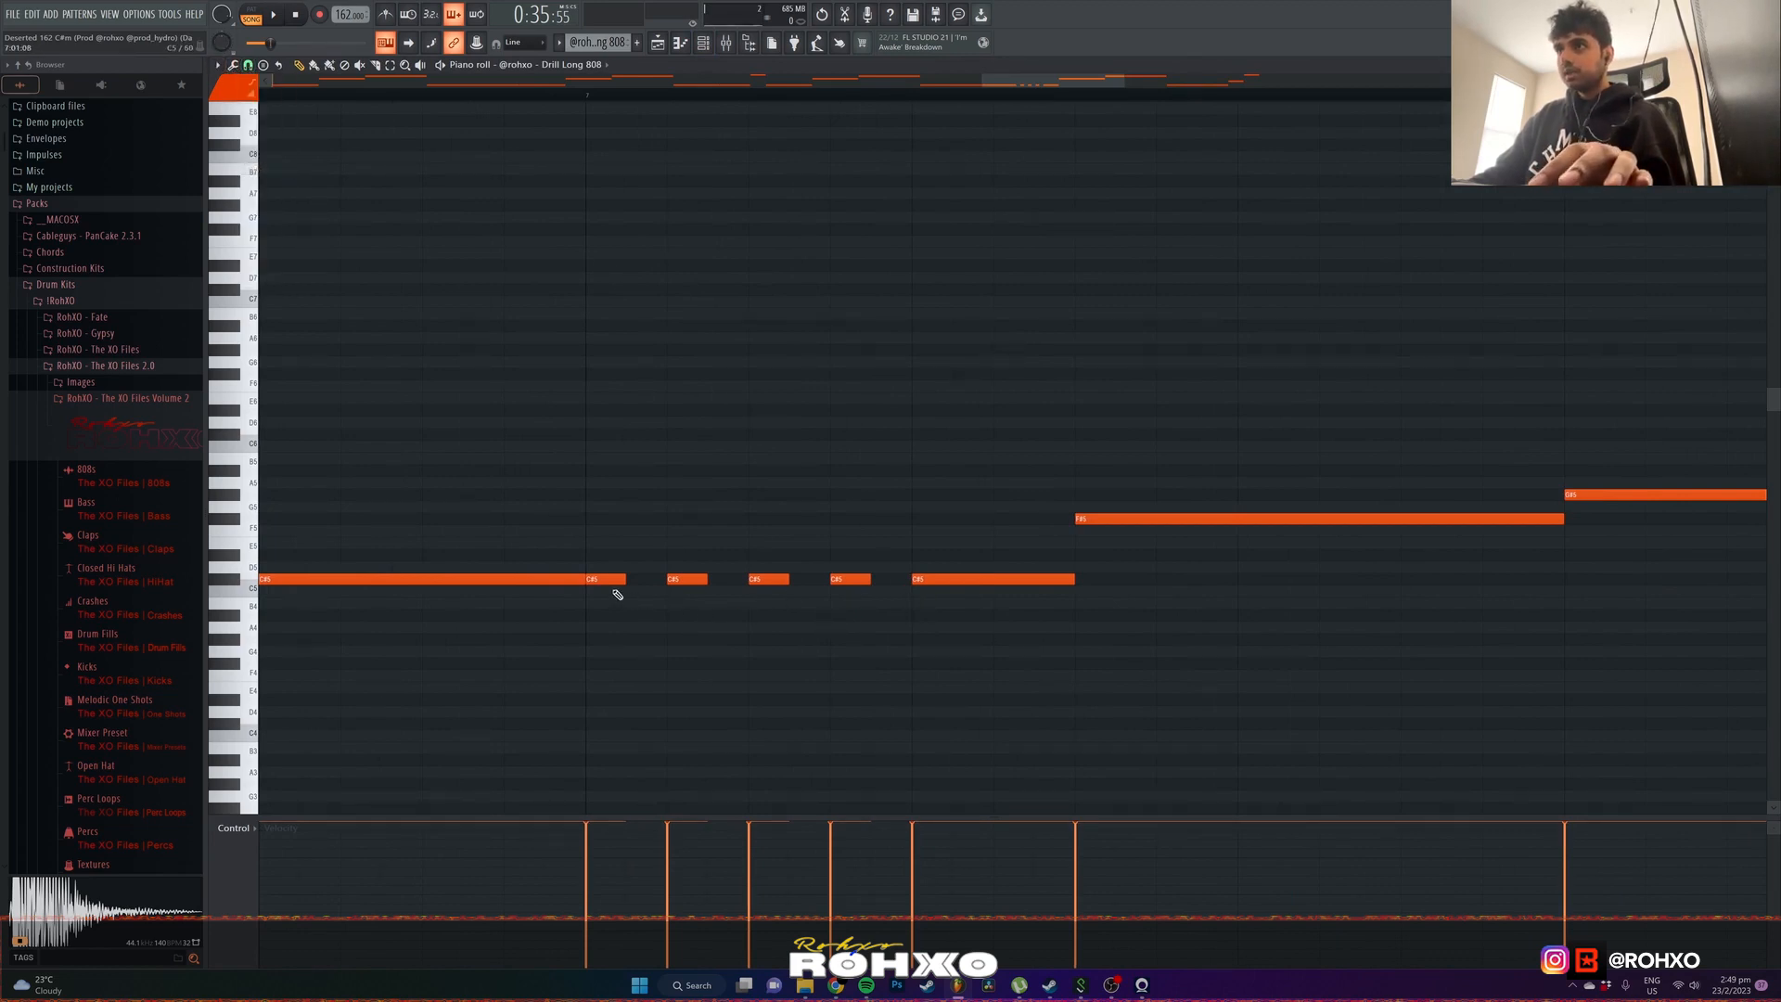
pyautogui.click(248, 65)
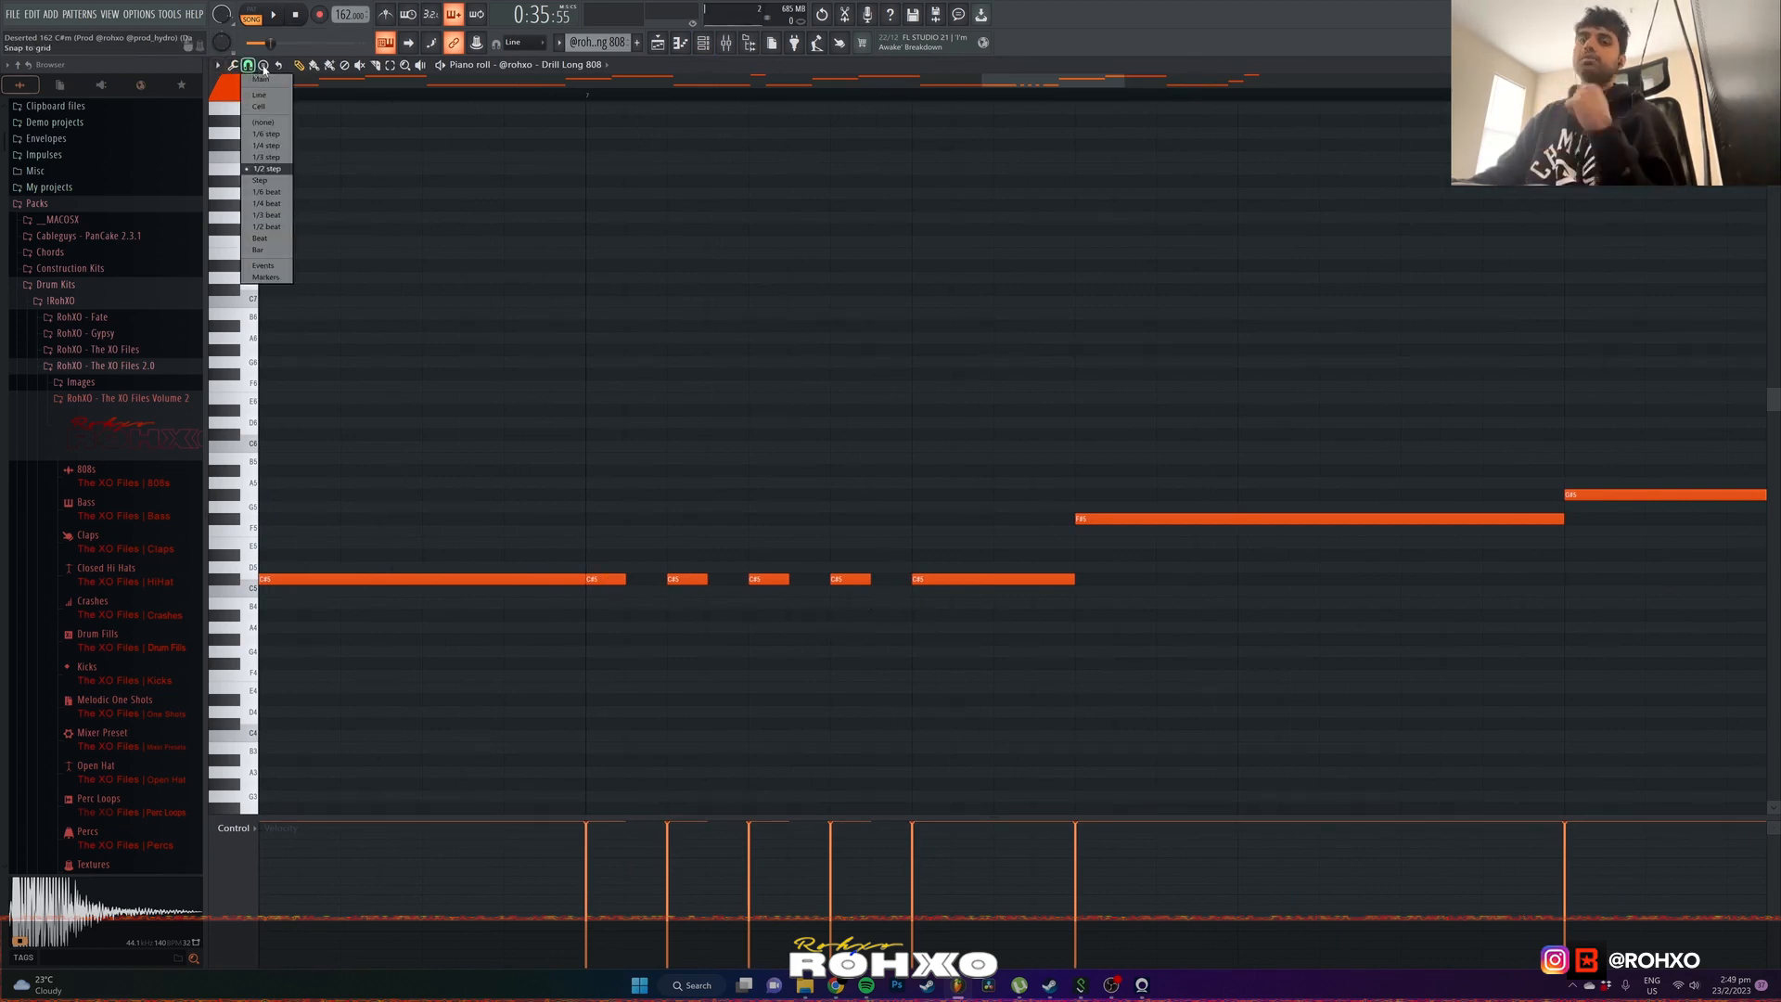
pyautogui.click(280, 182)
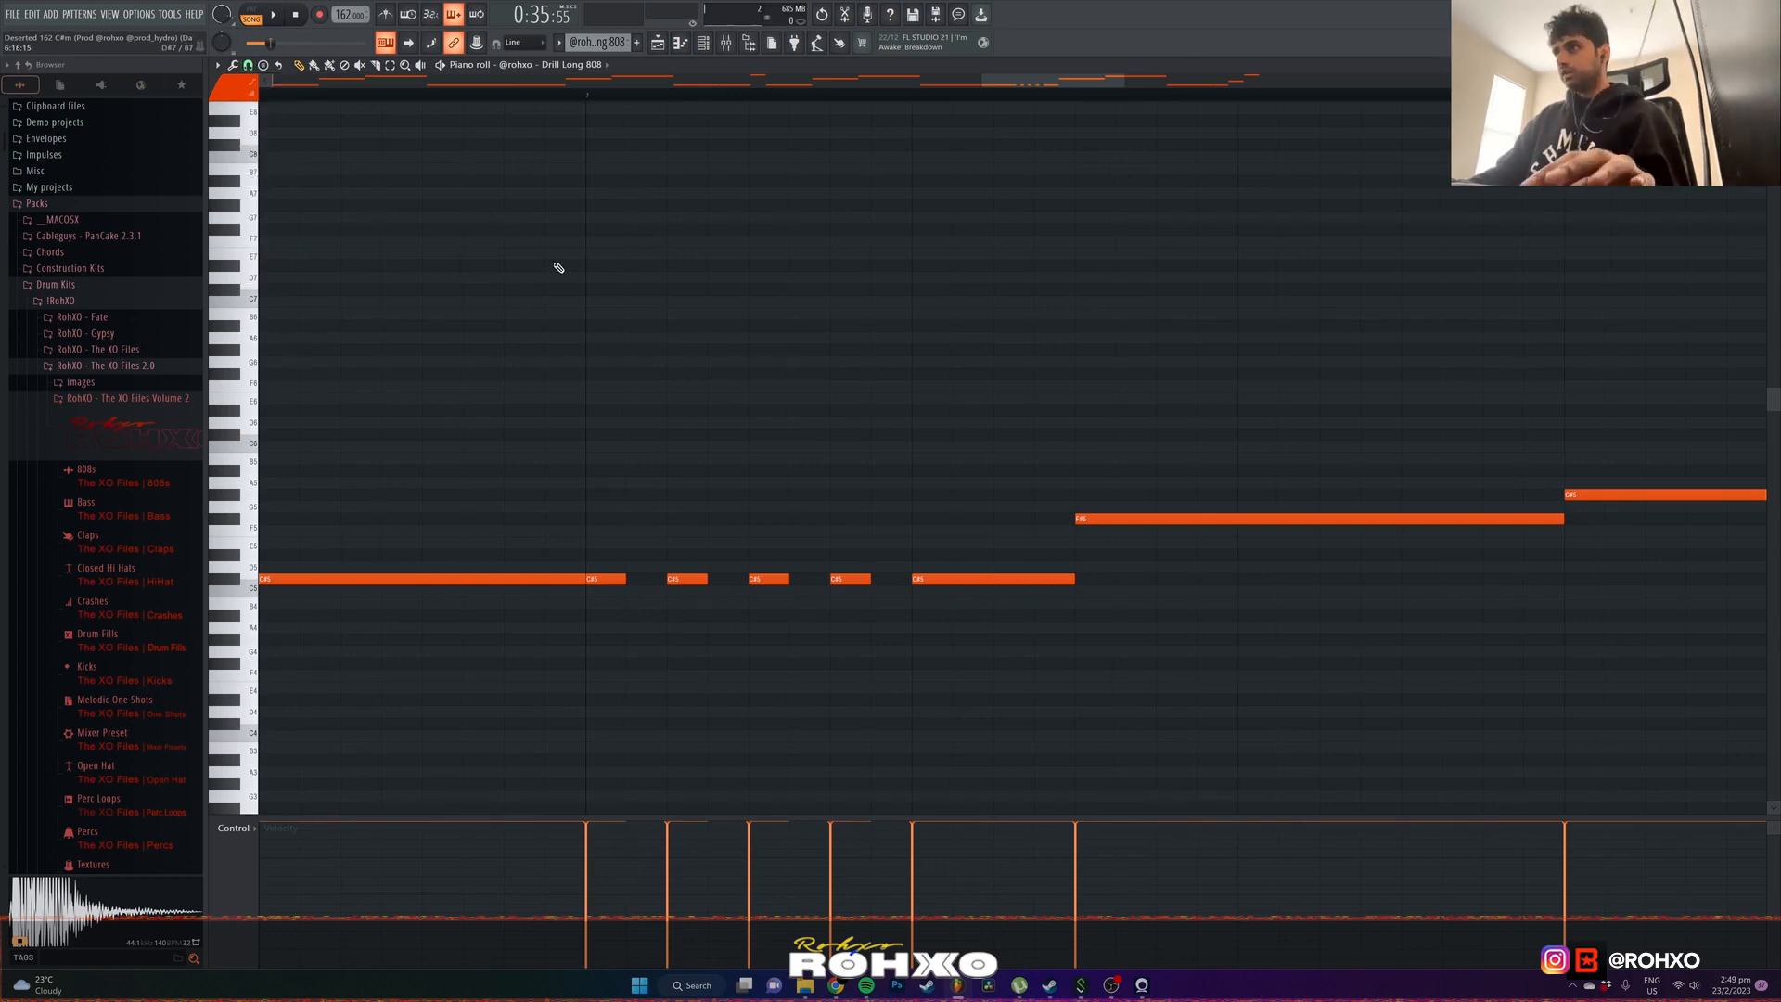
pyautogui.scroll(-5, 558, 267)
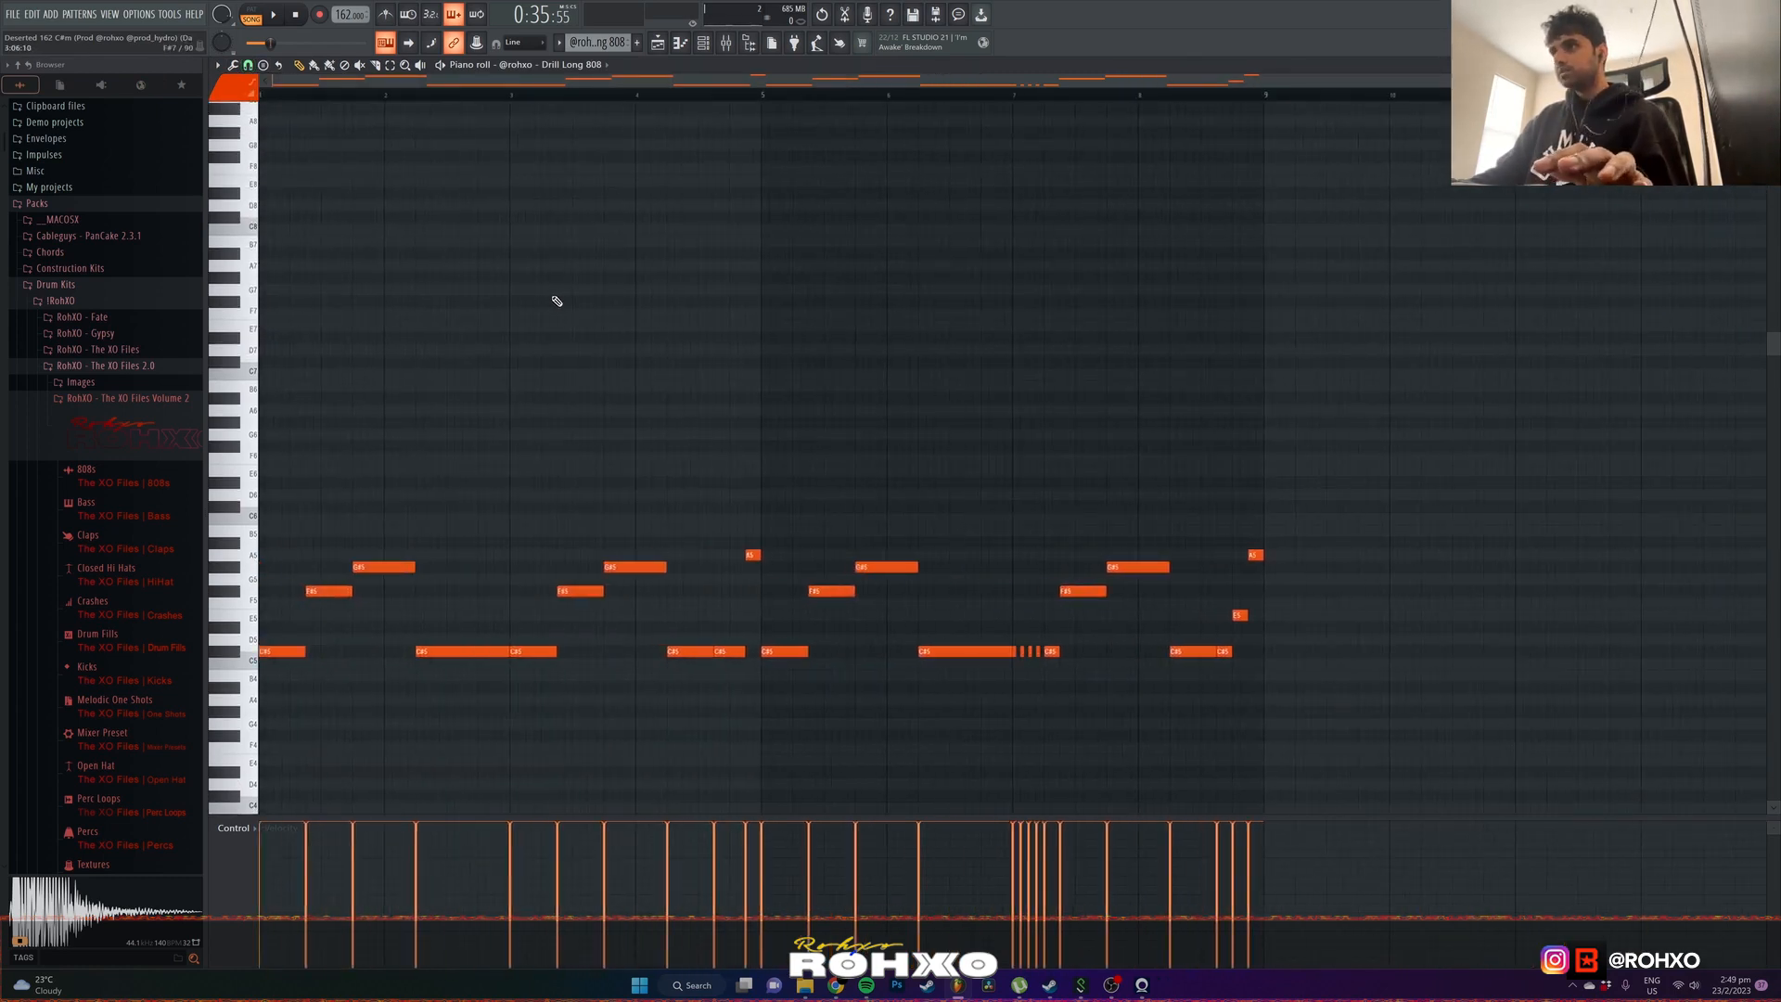
pyautogui.scroll(-3, 821, 354)
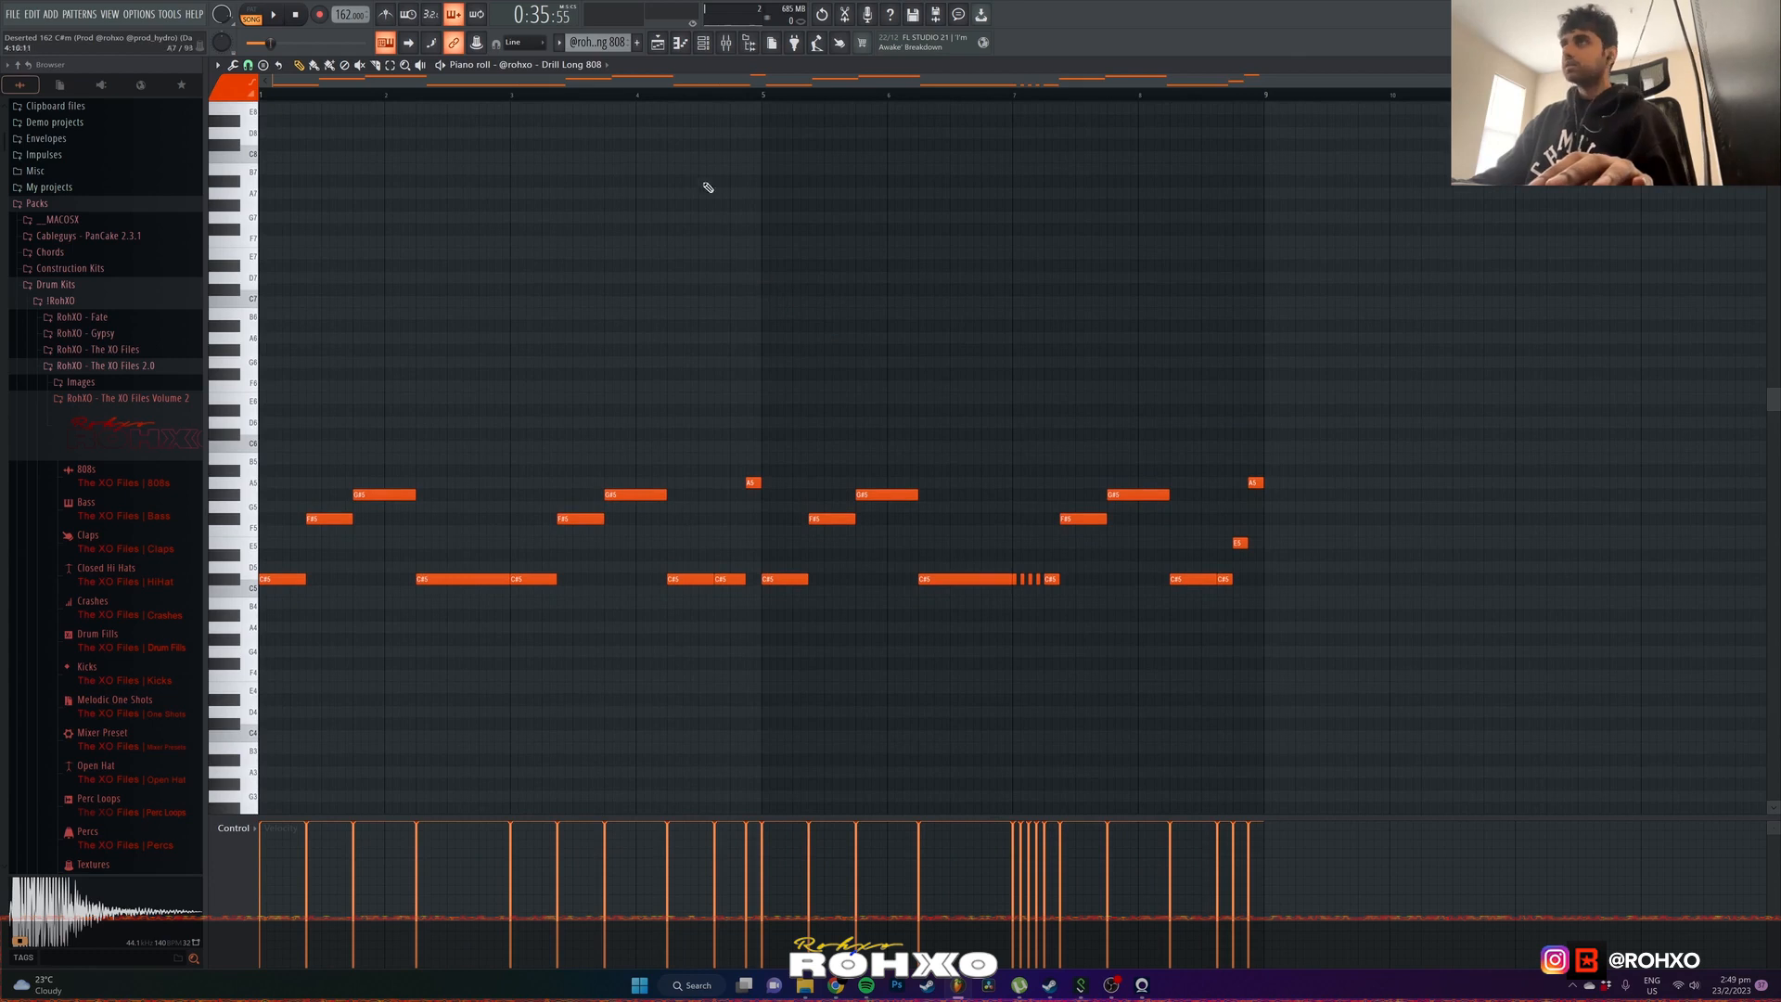
# - Unmute track 11 in the playlist and show the notes of its Rack Kick pattern
pyautogui.click(662, 47)
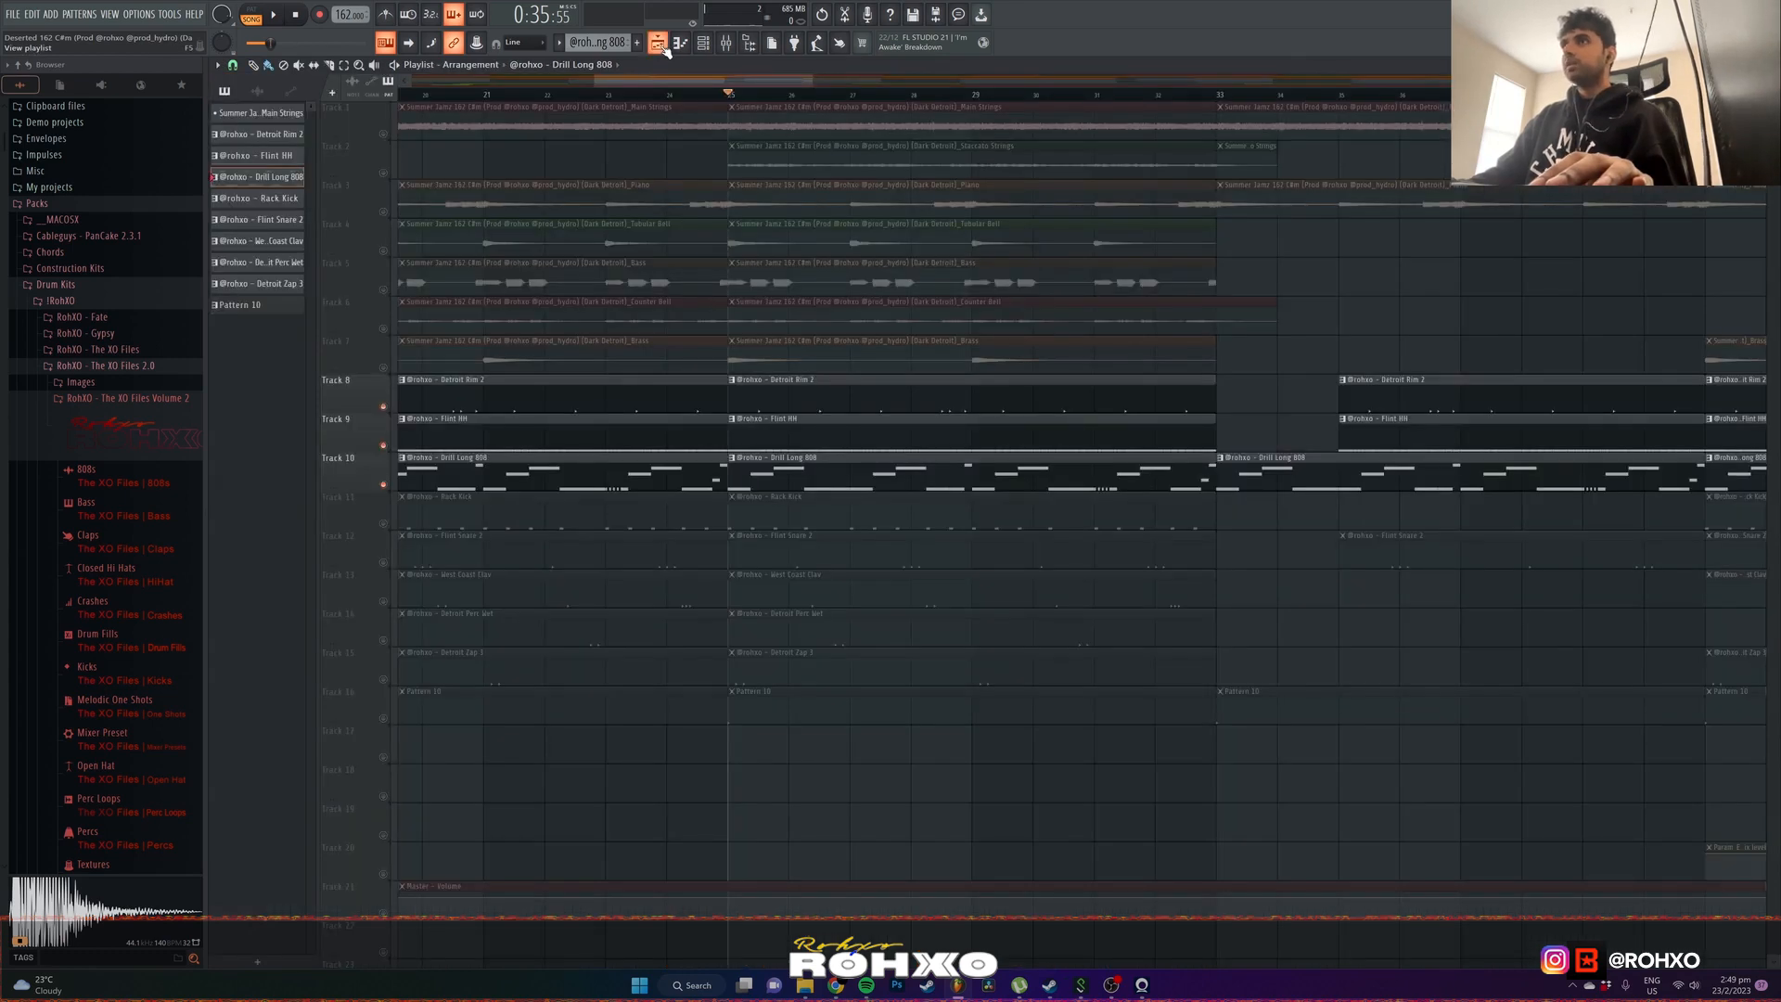
pyautogui.click(384, 524)
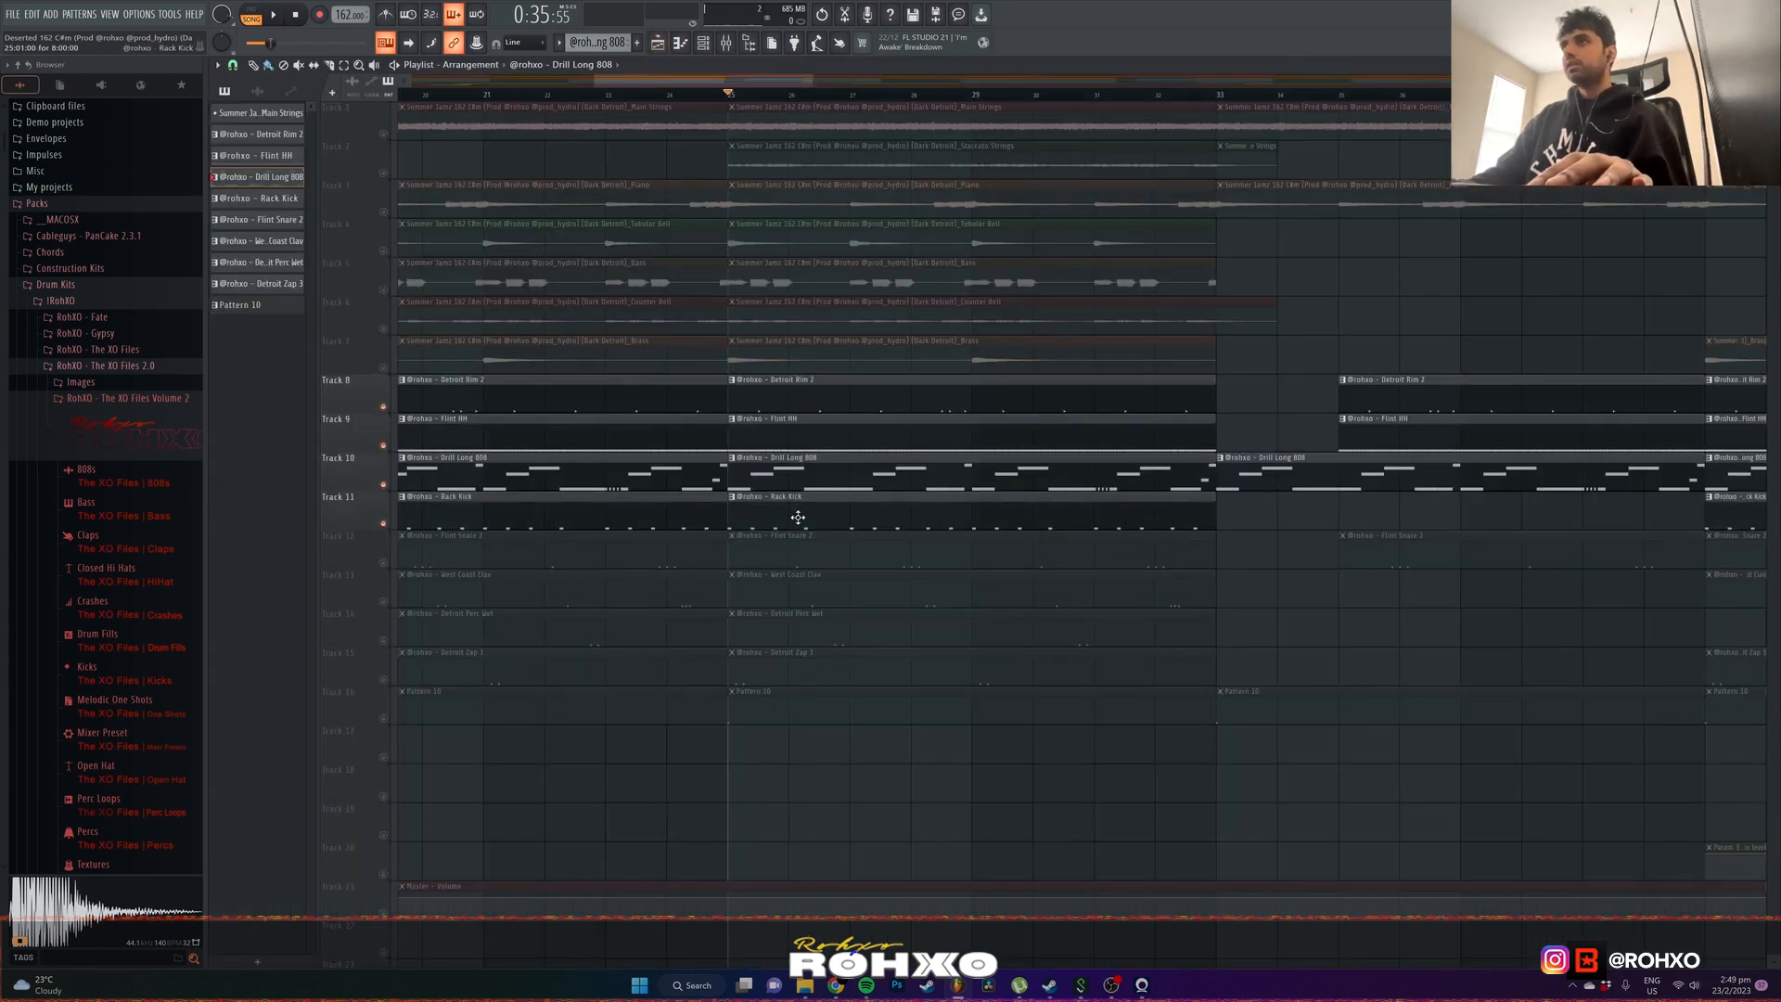
pyautogui.doubleClick(798, 517)
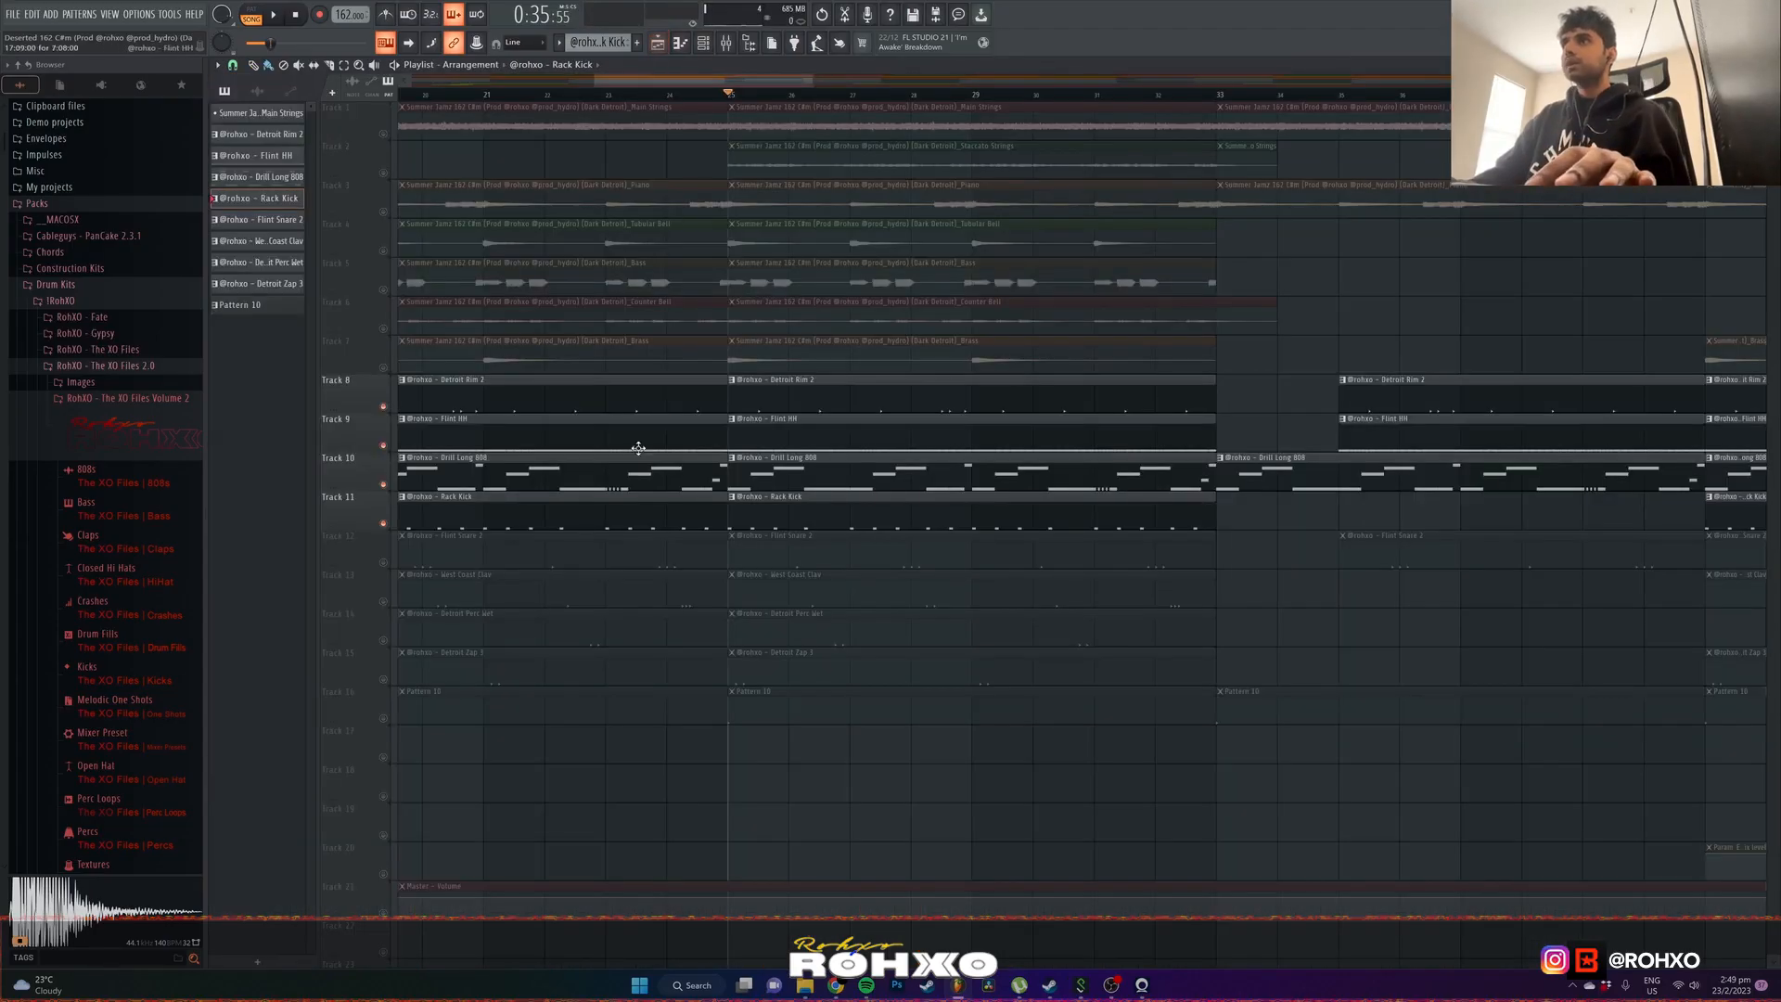
# - Unmute track 12 in the playlist, show the Flint Snare 2 pattern's notes in the piano roll and play it
pyautogui.click(384, 562)
pyautogui.click(799, 546)
pyautogui.doubleClick(799, 545)
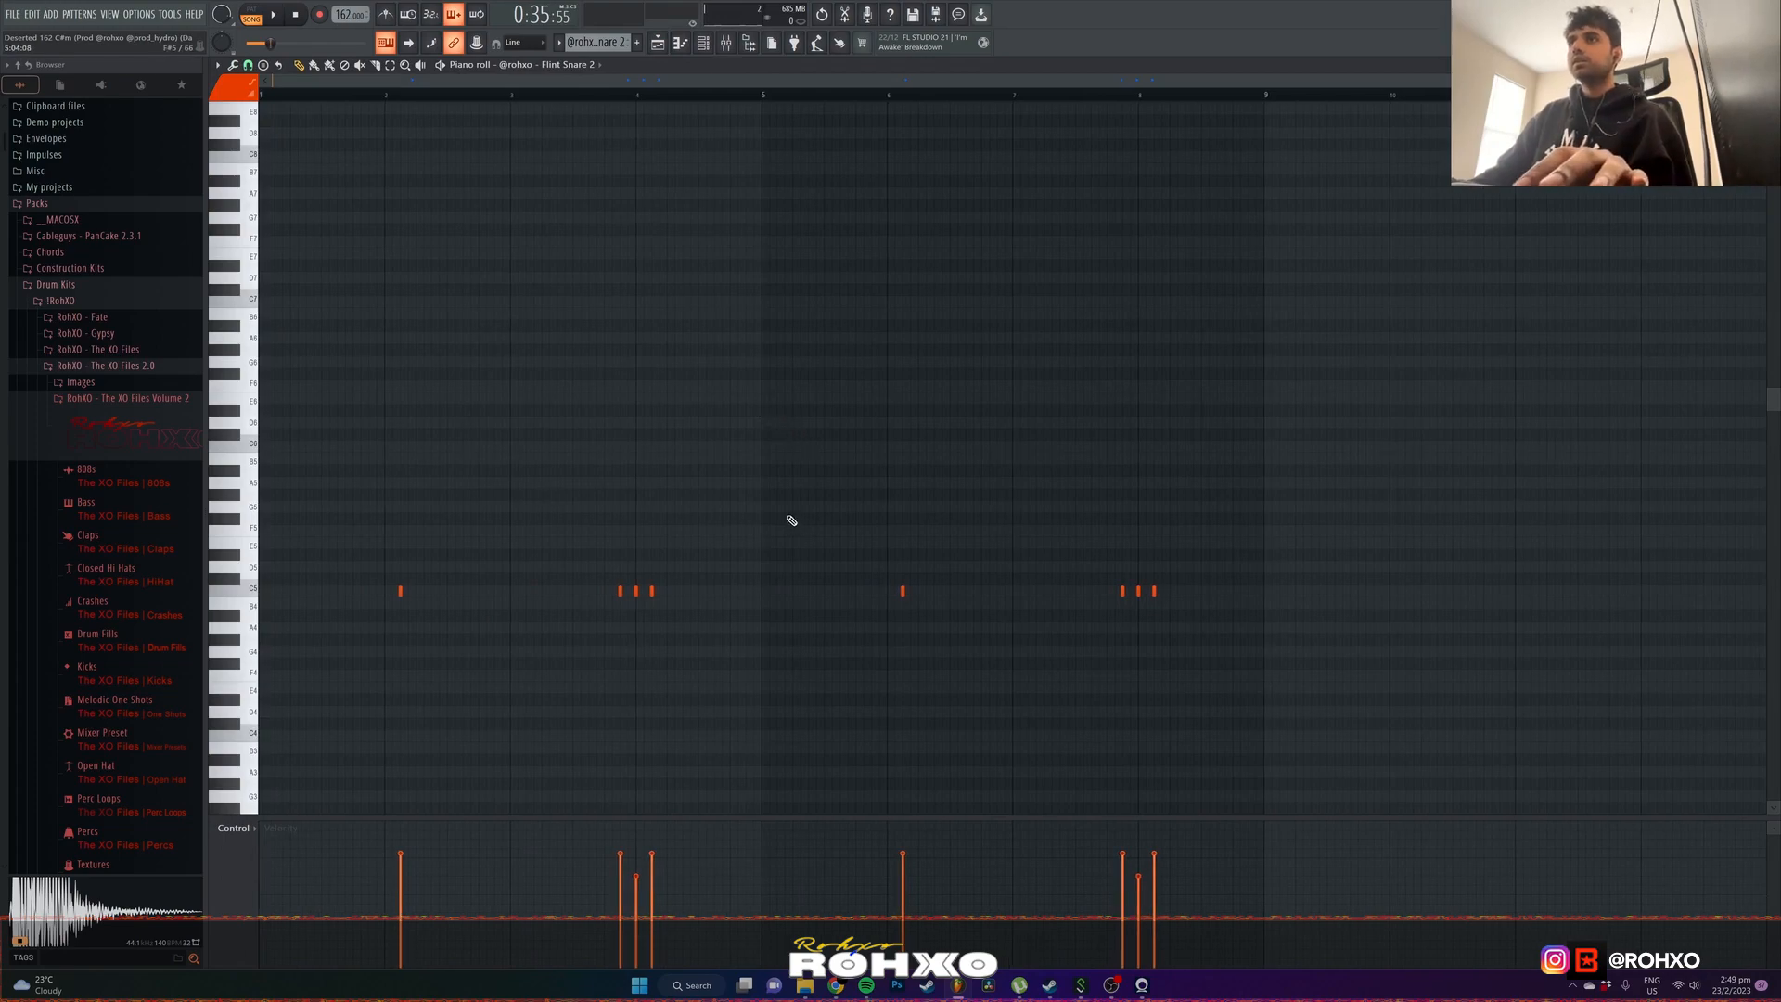
pyautogui.press('space')
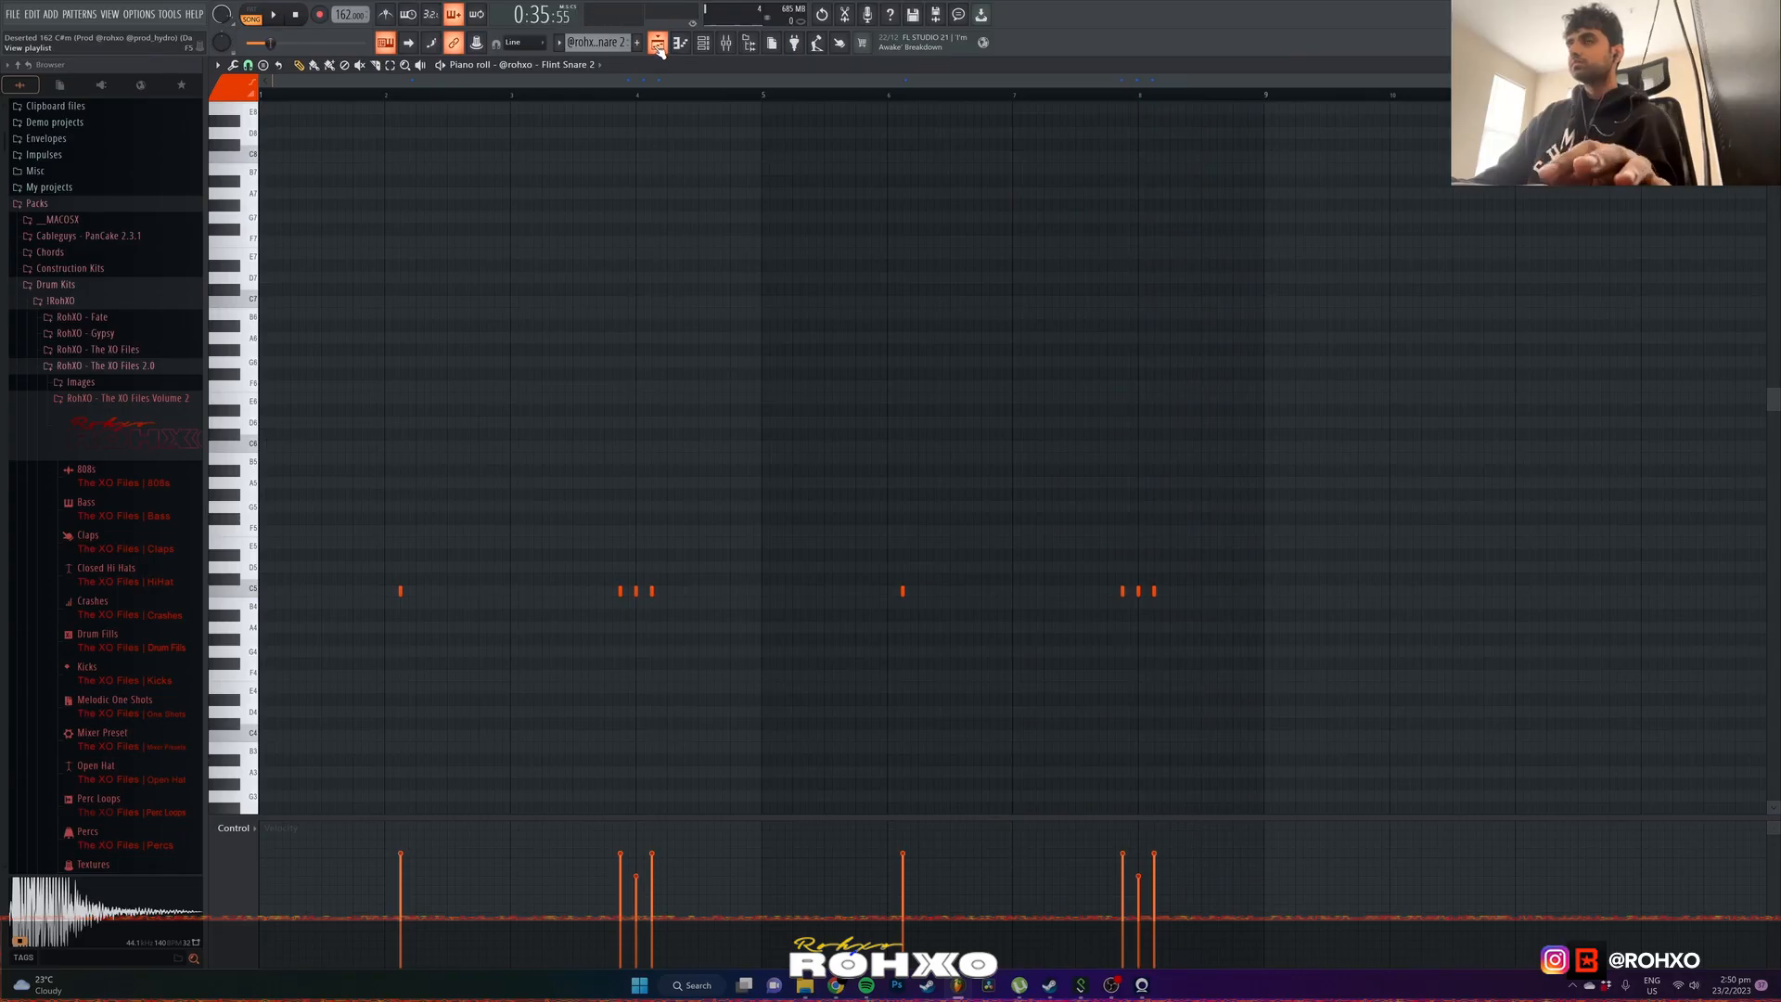
# - Unmute track 13 in the playlist, show the West Coast Clav pattern's notes in the piano roll and play it
pyautogui.click(658, 44)
pyautogui.click(383, 602)
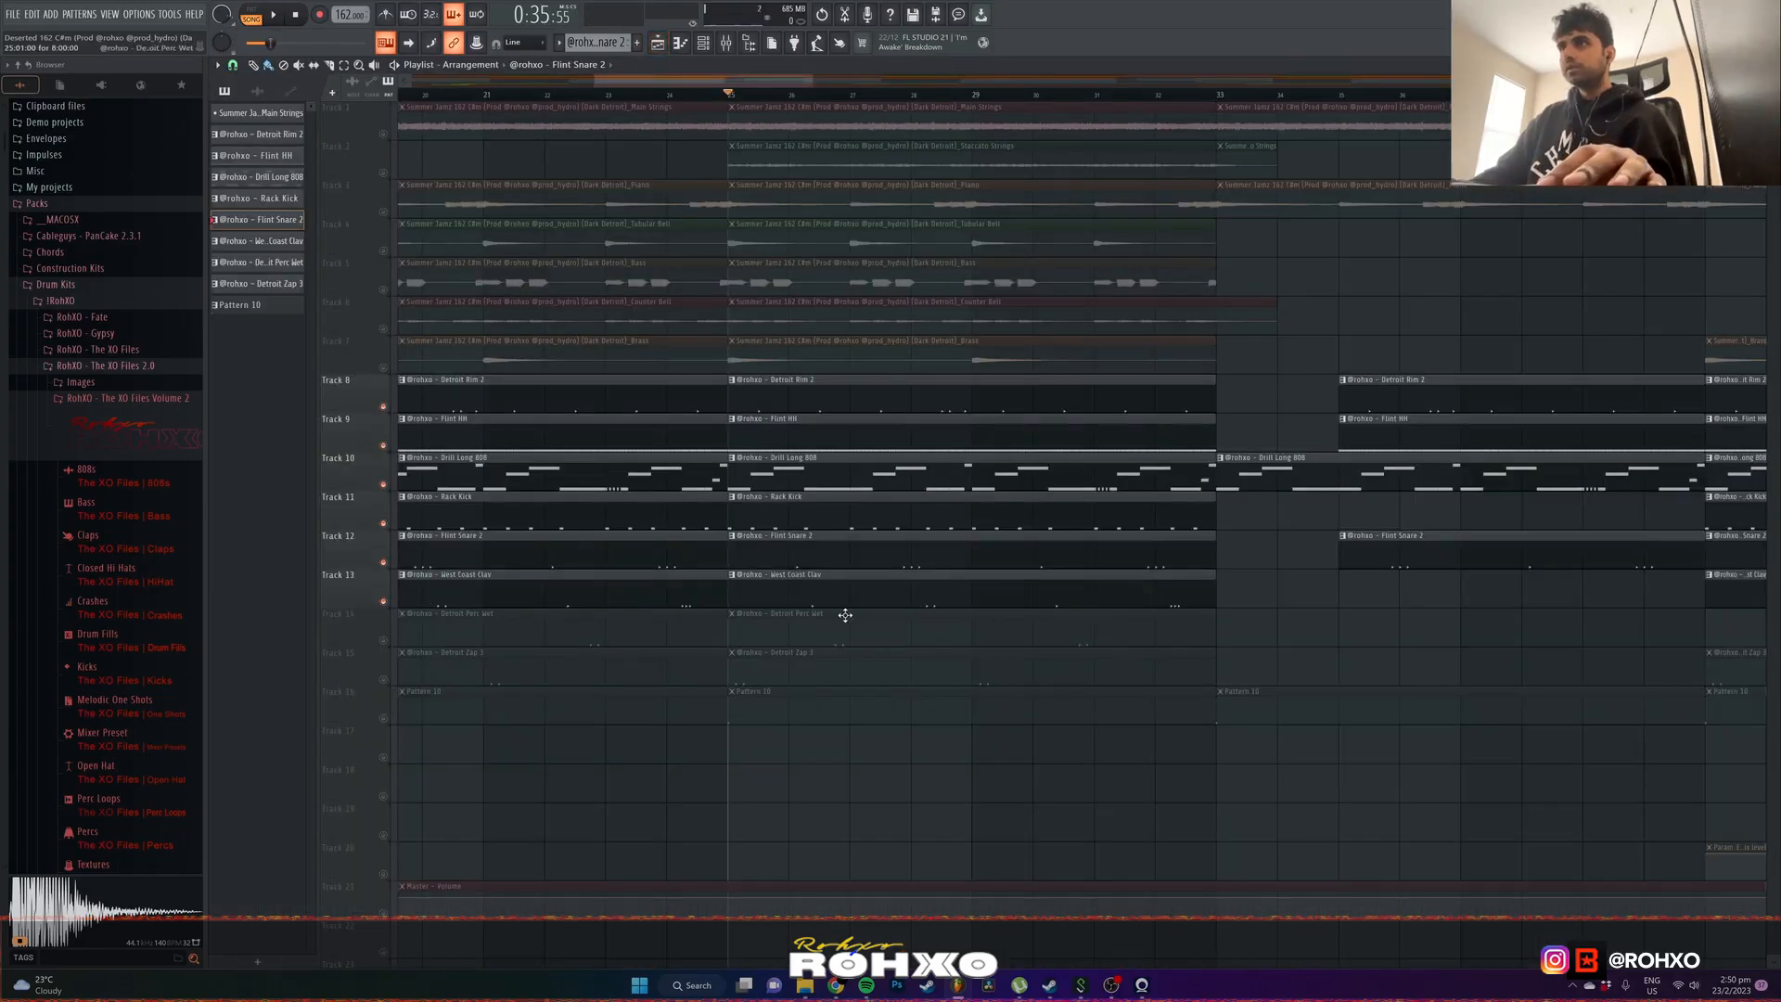
pyautogui.doubleClick(845, 603)
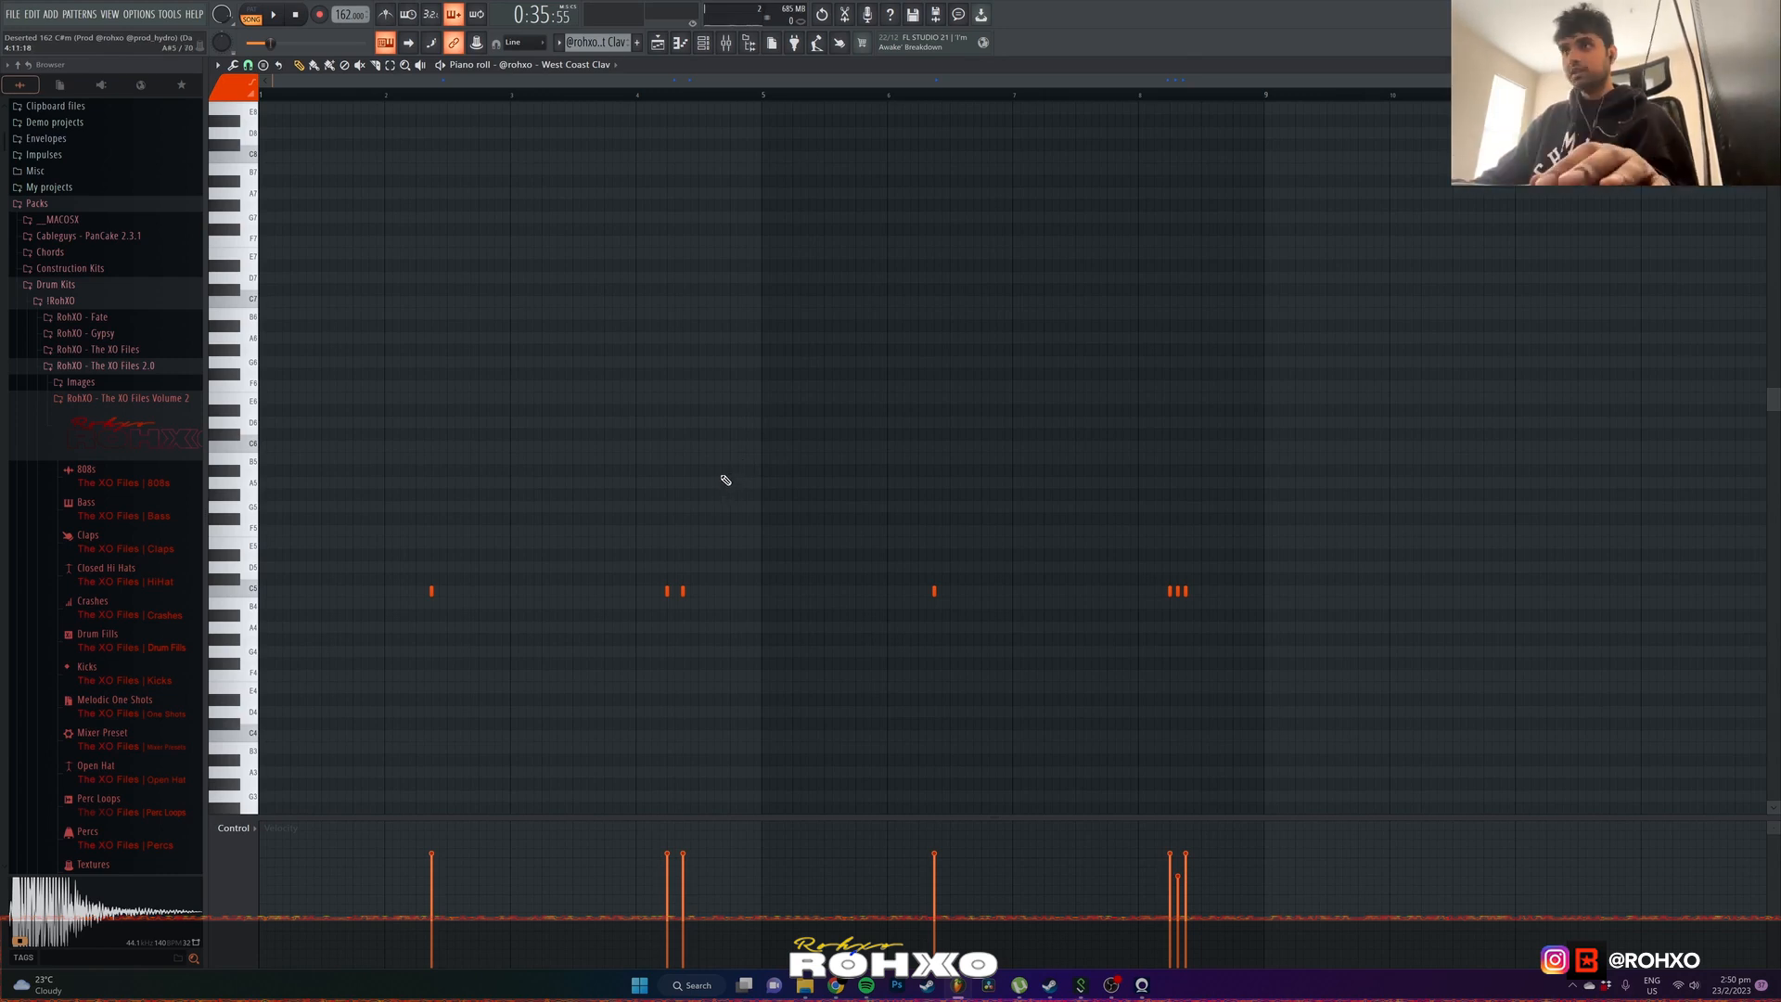
pyautogui.press('space')
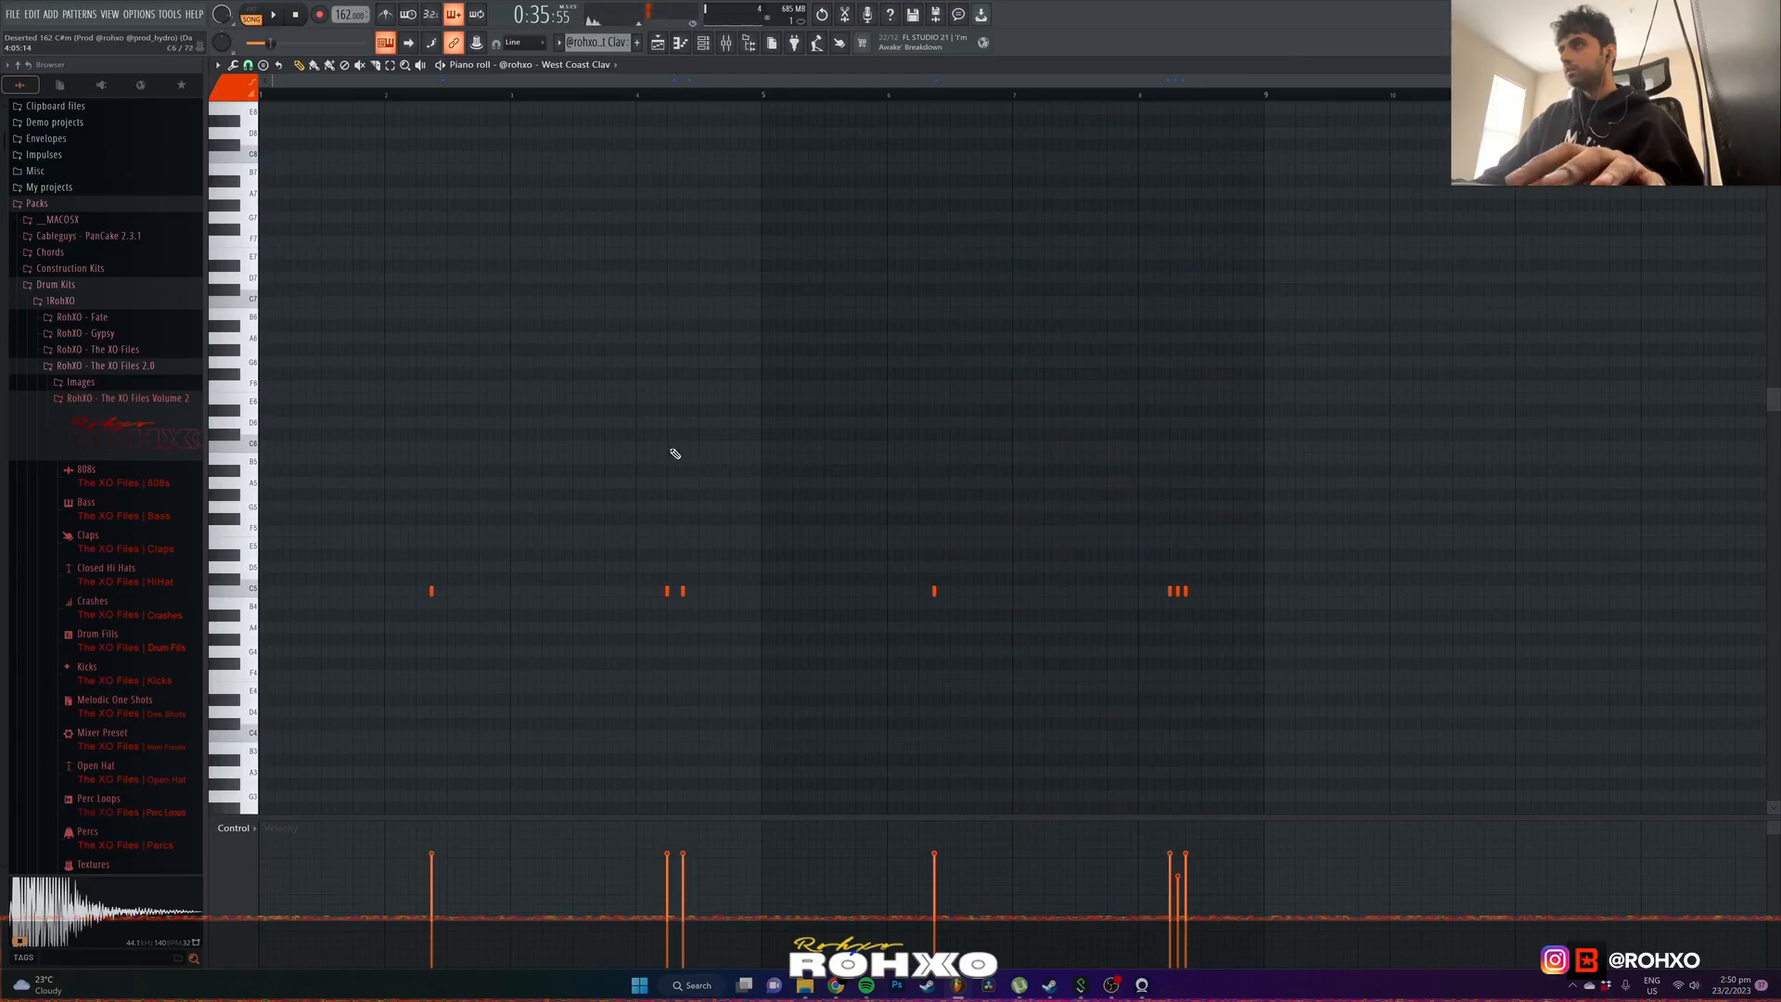
# - Show the Detroit Perc Wet pattern from track 14 in the piano roll and its hits in the channel rack
pyautogui.click(658, 42)
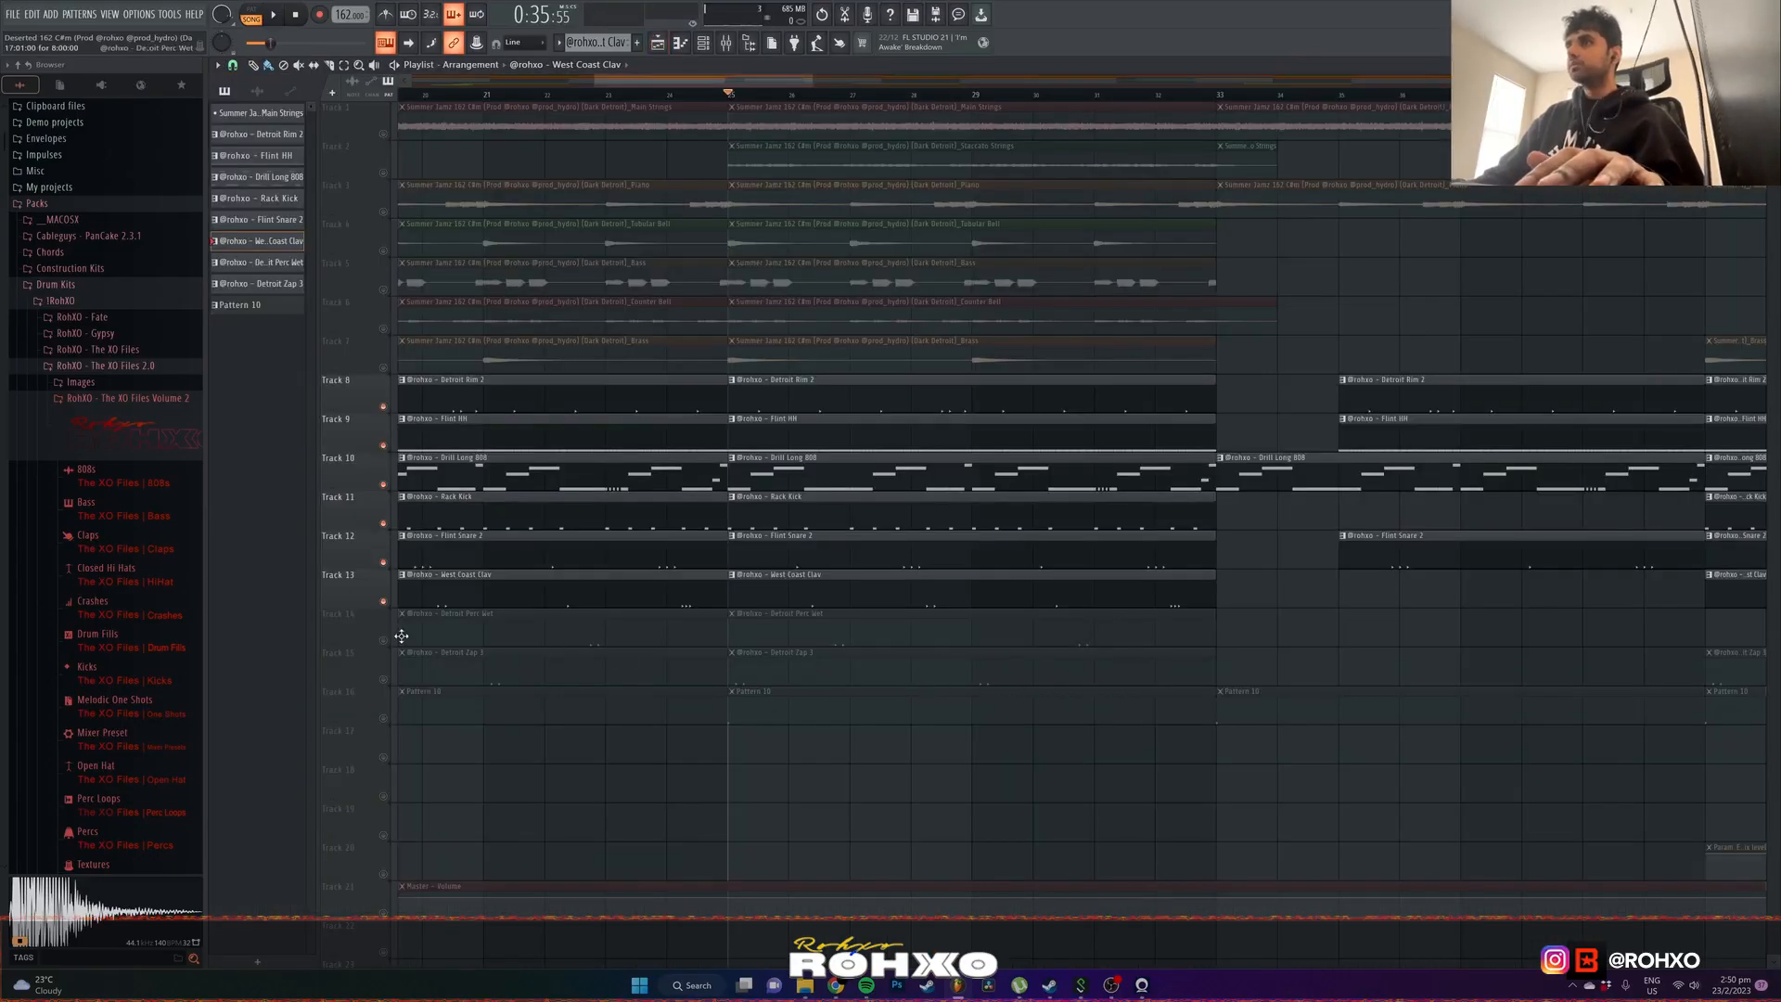
pyautogui.doubleClick(802, 617)
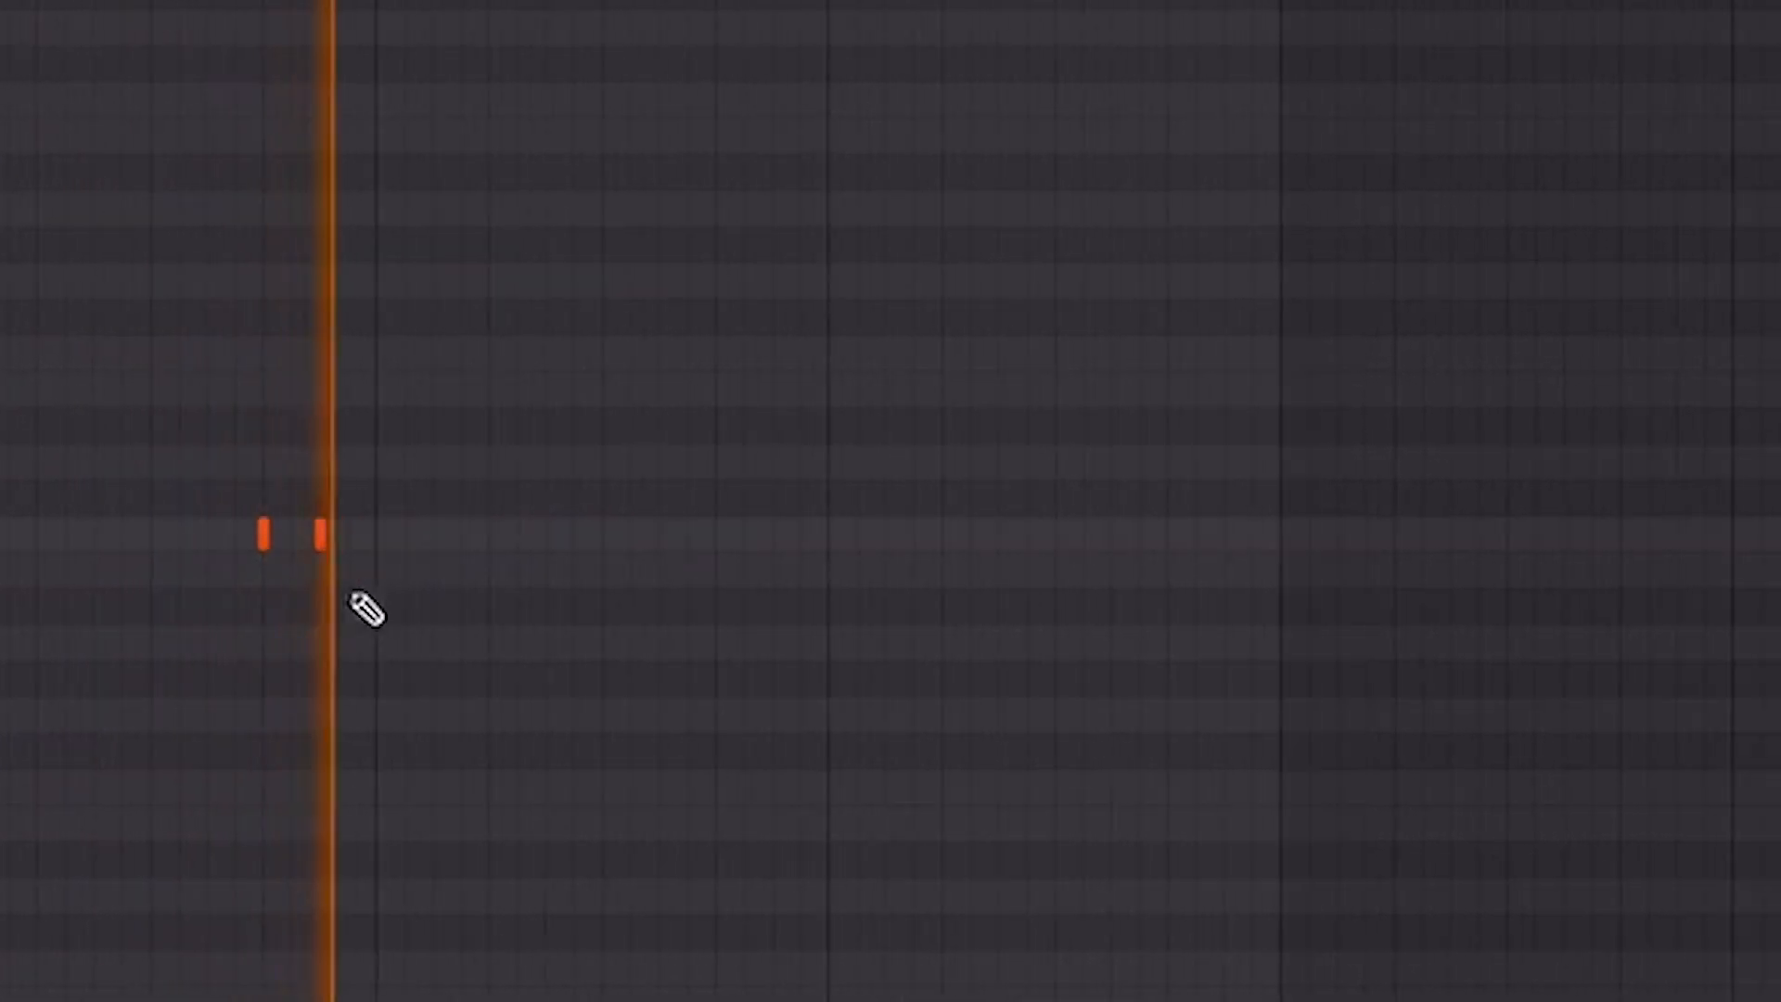
pyautogui.press('F6')
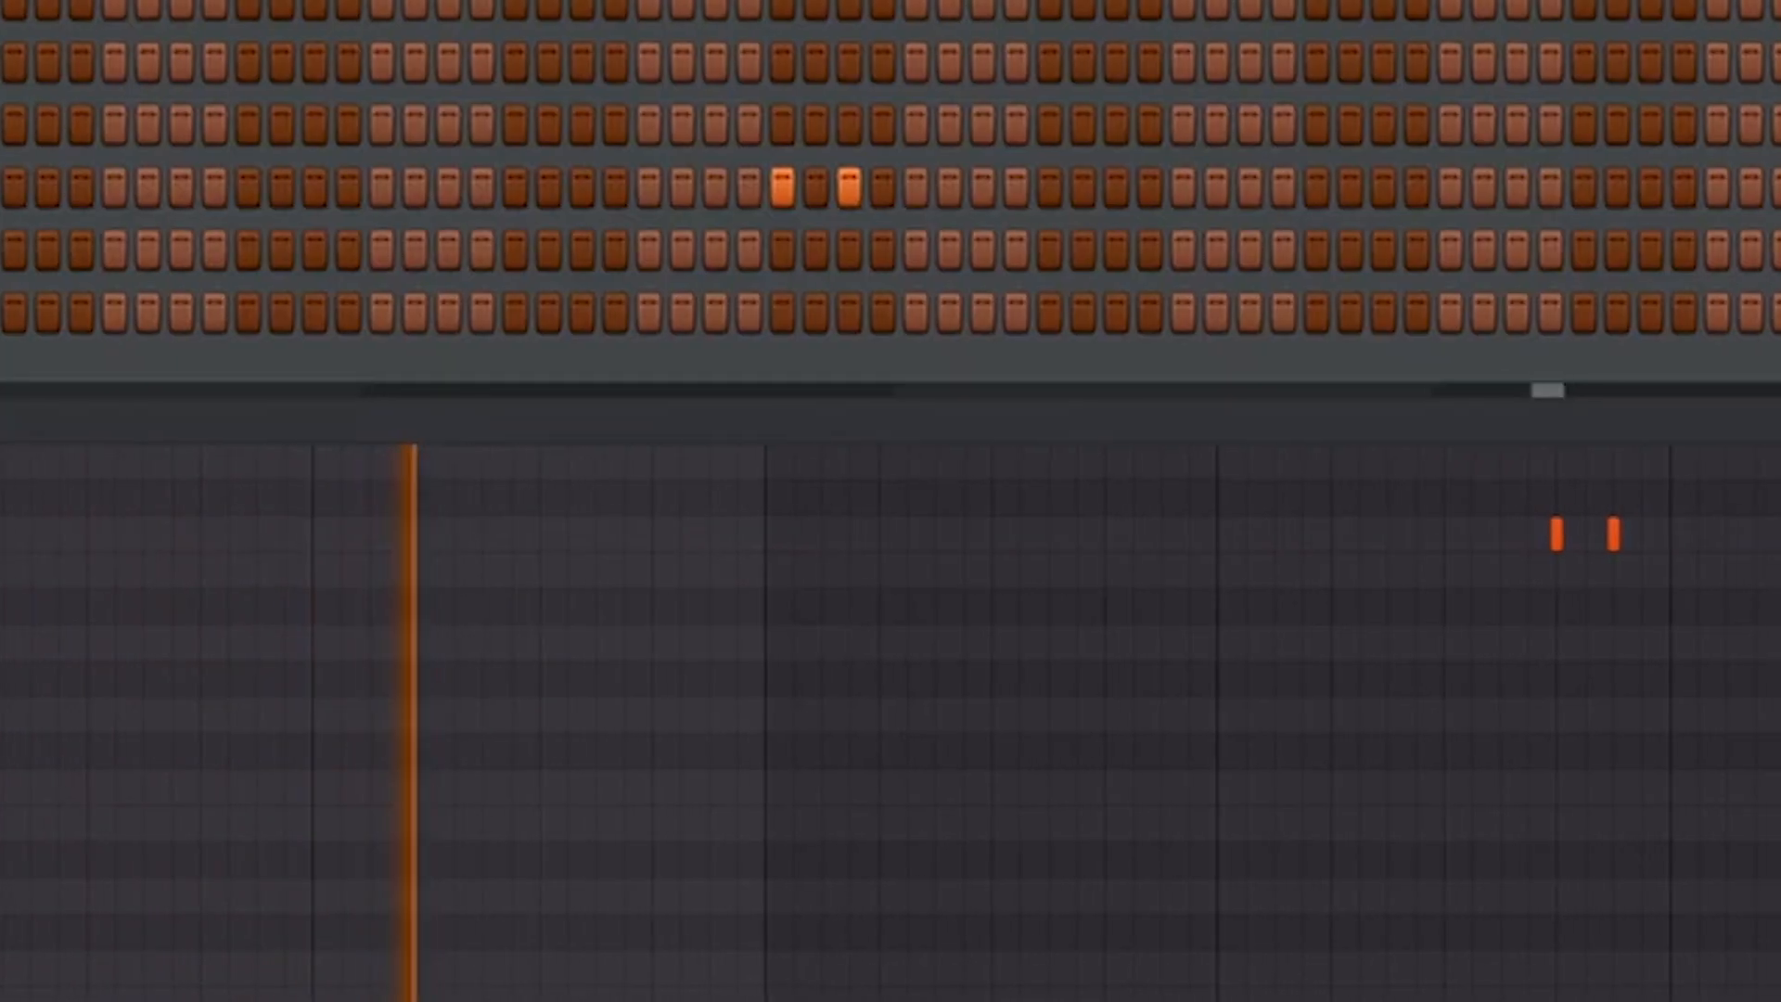
pyautogui.rightClick(4, 184)
pyautogui.click(296, 184)
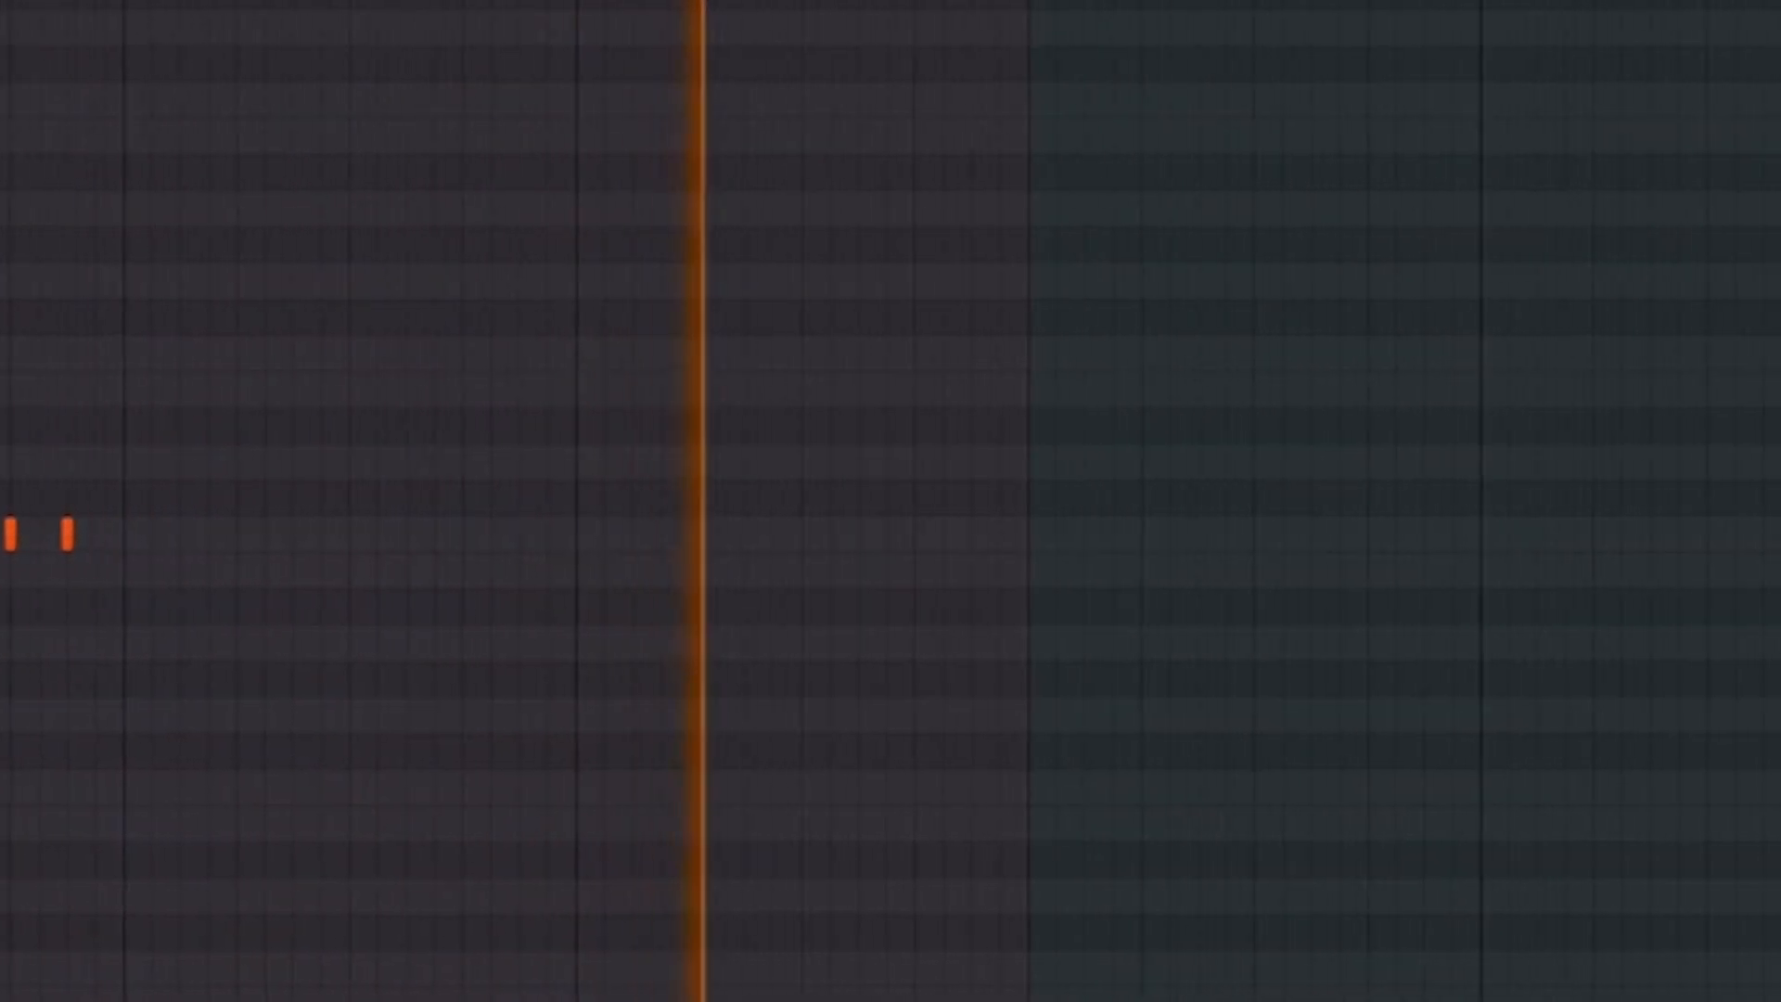
# - Open the Detroit Zap 3 pattern from playlist track 15 in the piano roll and select its first two hits
pyautogui.scroll(1, 862, 541)
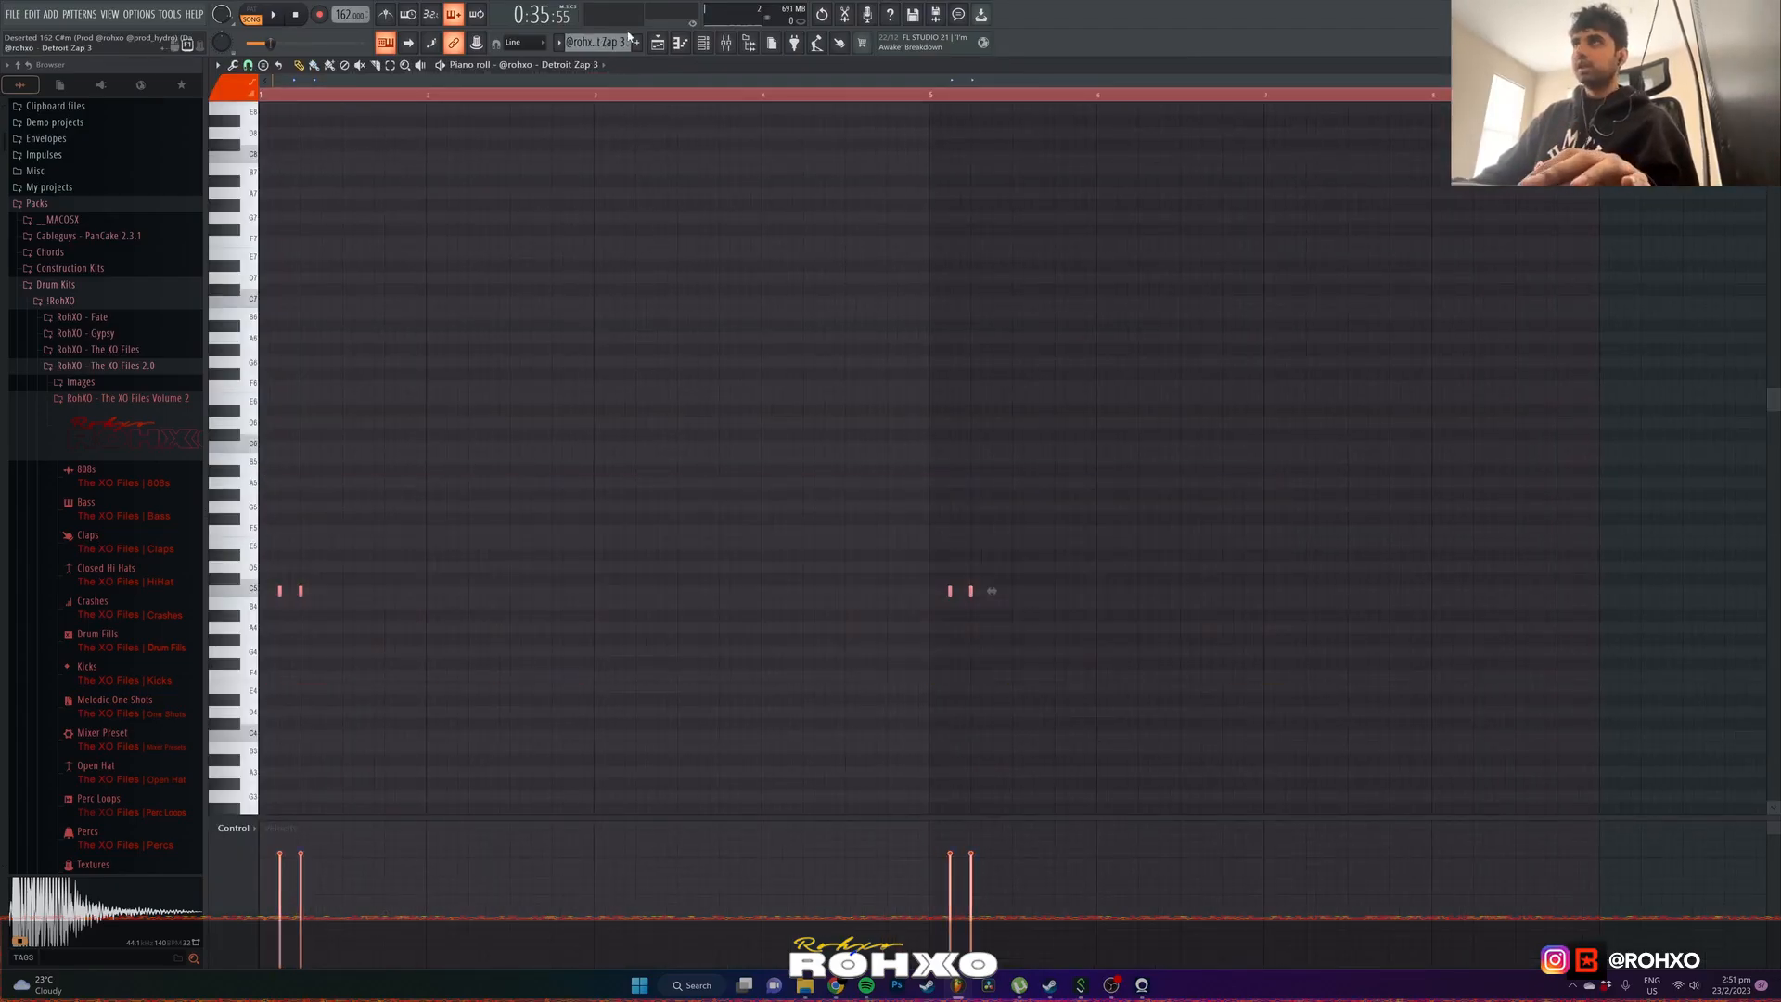
pyautogui.press('F5')
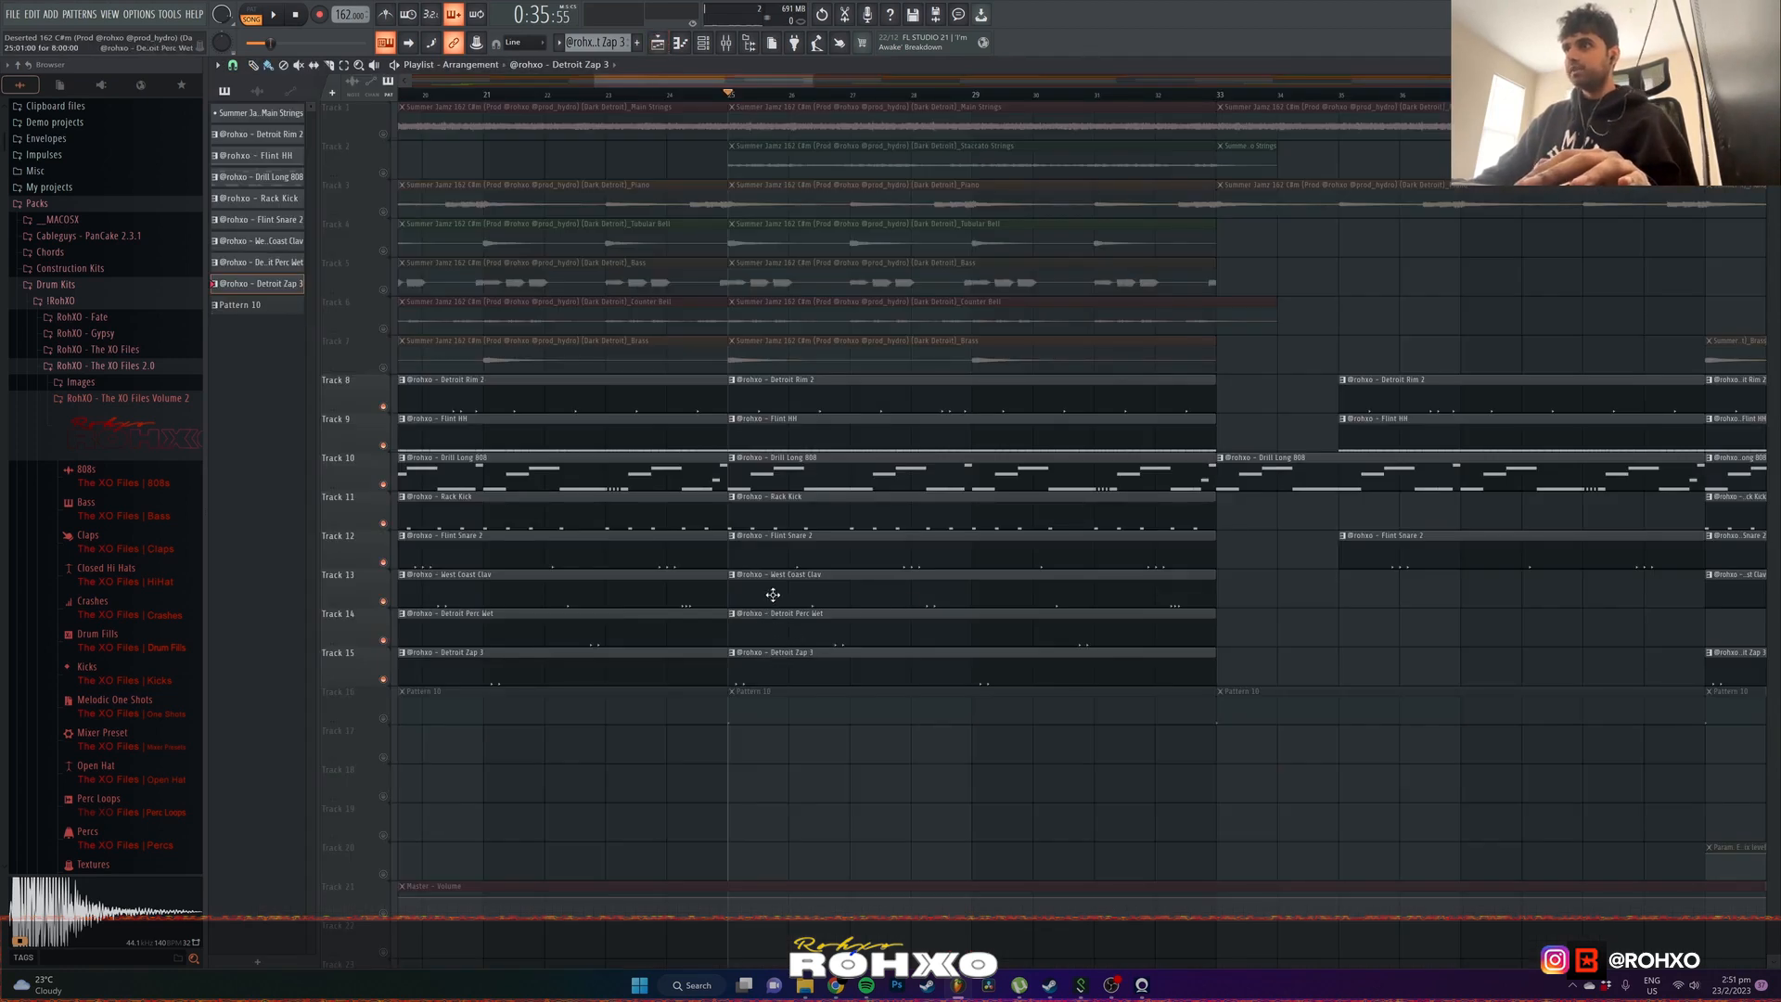
pyautogui.doubleClick(848, 674)
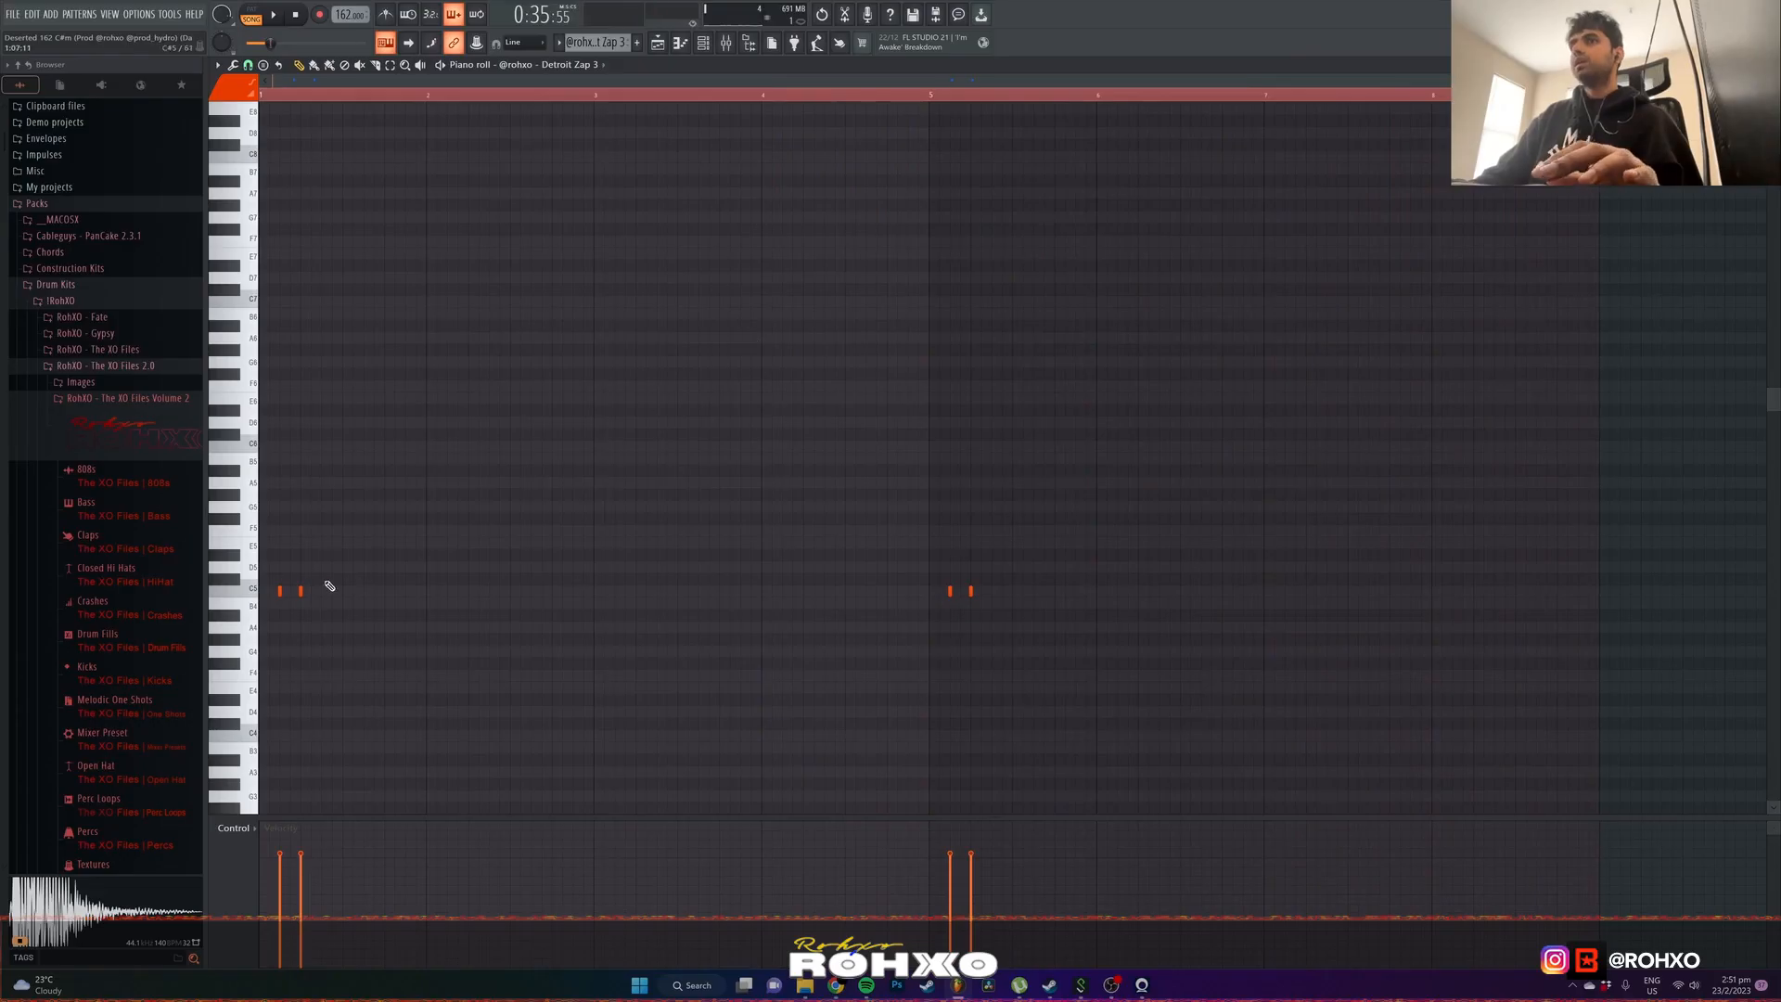
pyautogui.moveTo(343, 628); pyautogui.dragTo(263, 555)
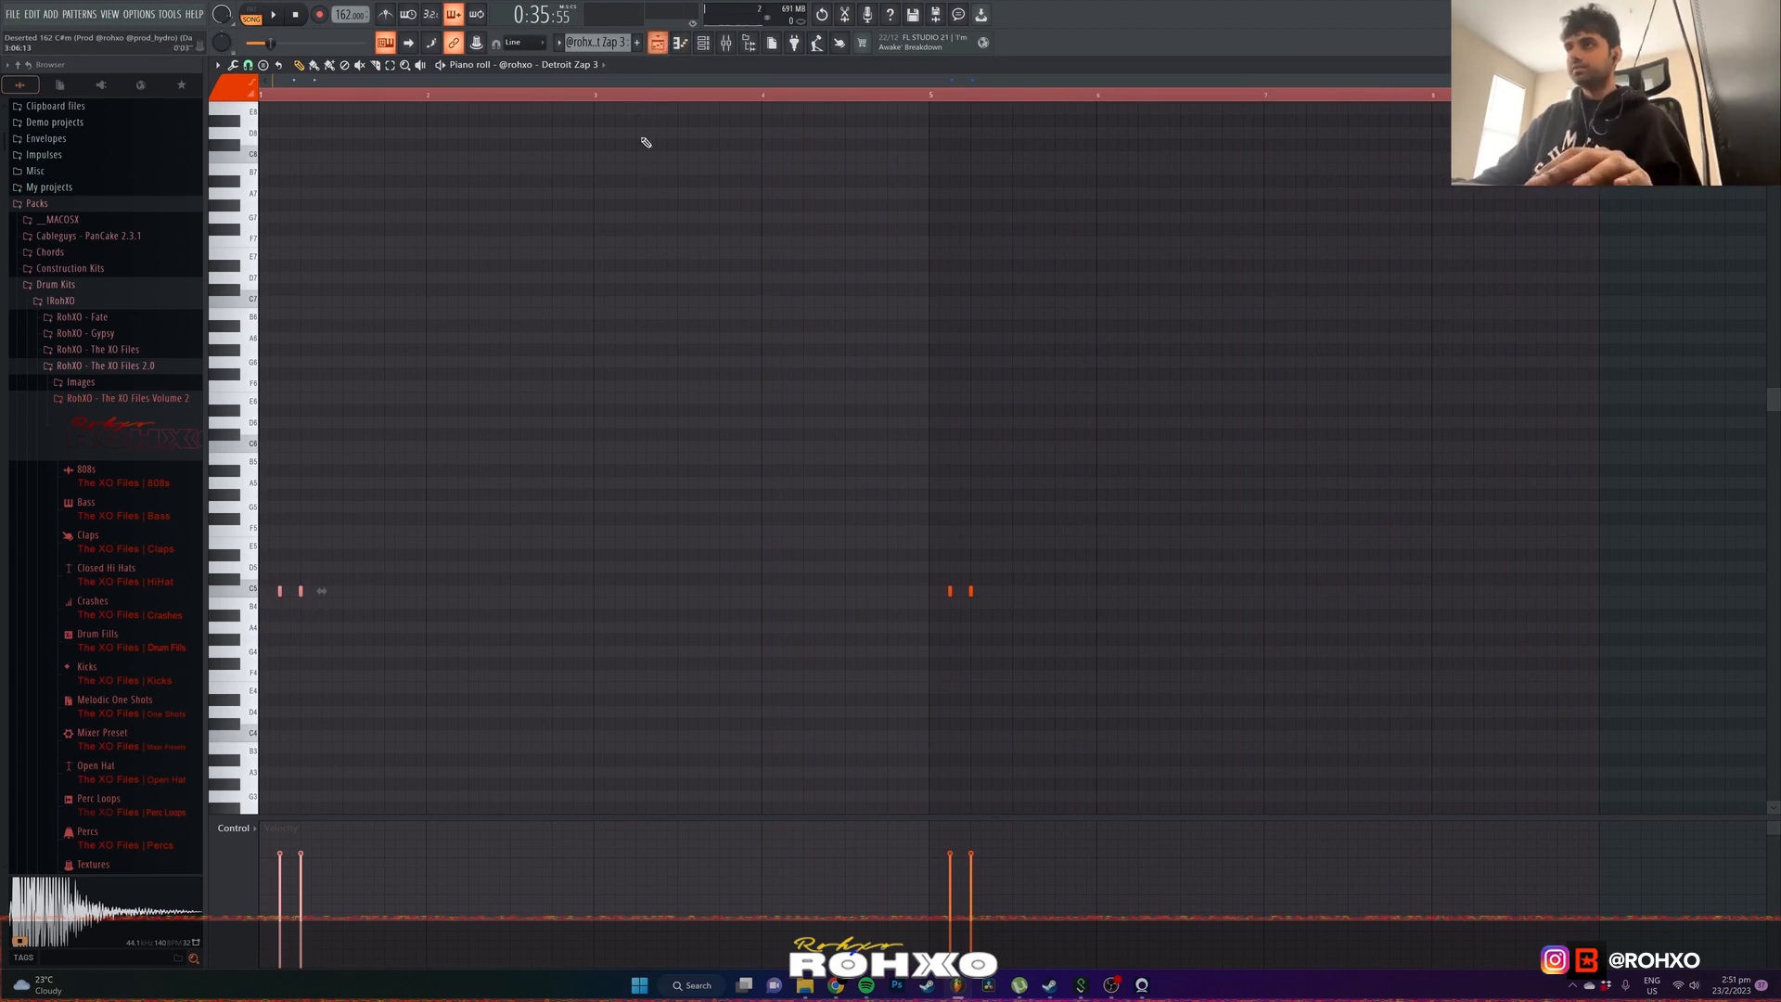
# - Show the note pan values of the Detroit Zap 3 hits and compare them with the Detroit Perc Wet pattern
pyautogui.click(237, 829)
pyautogui.click(270, 866)
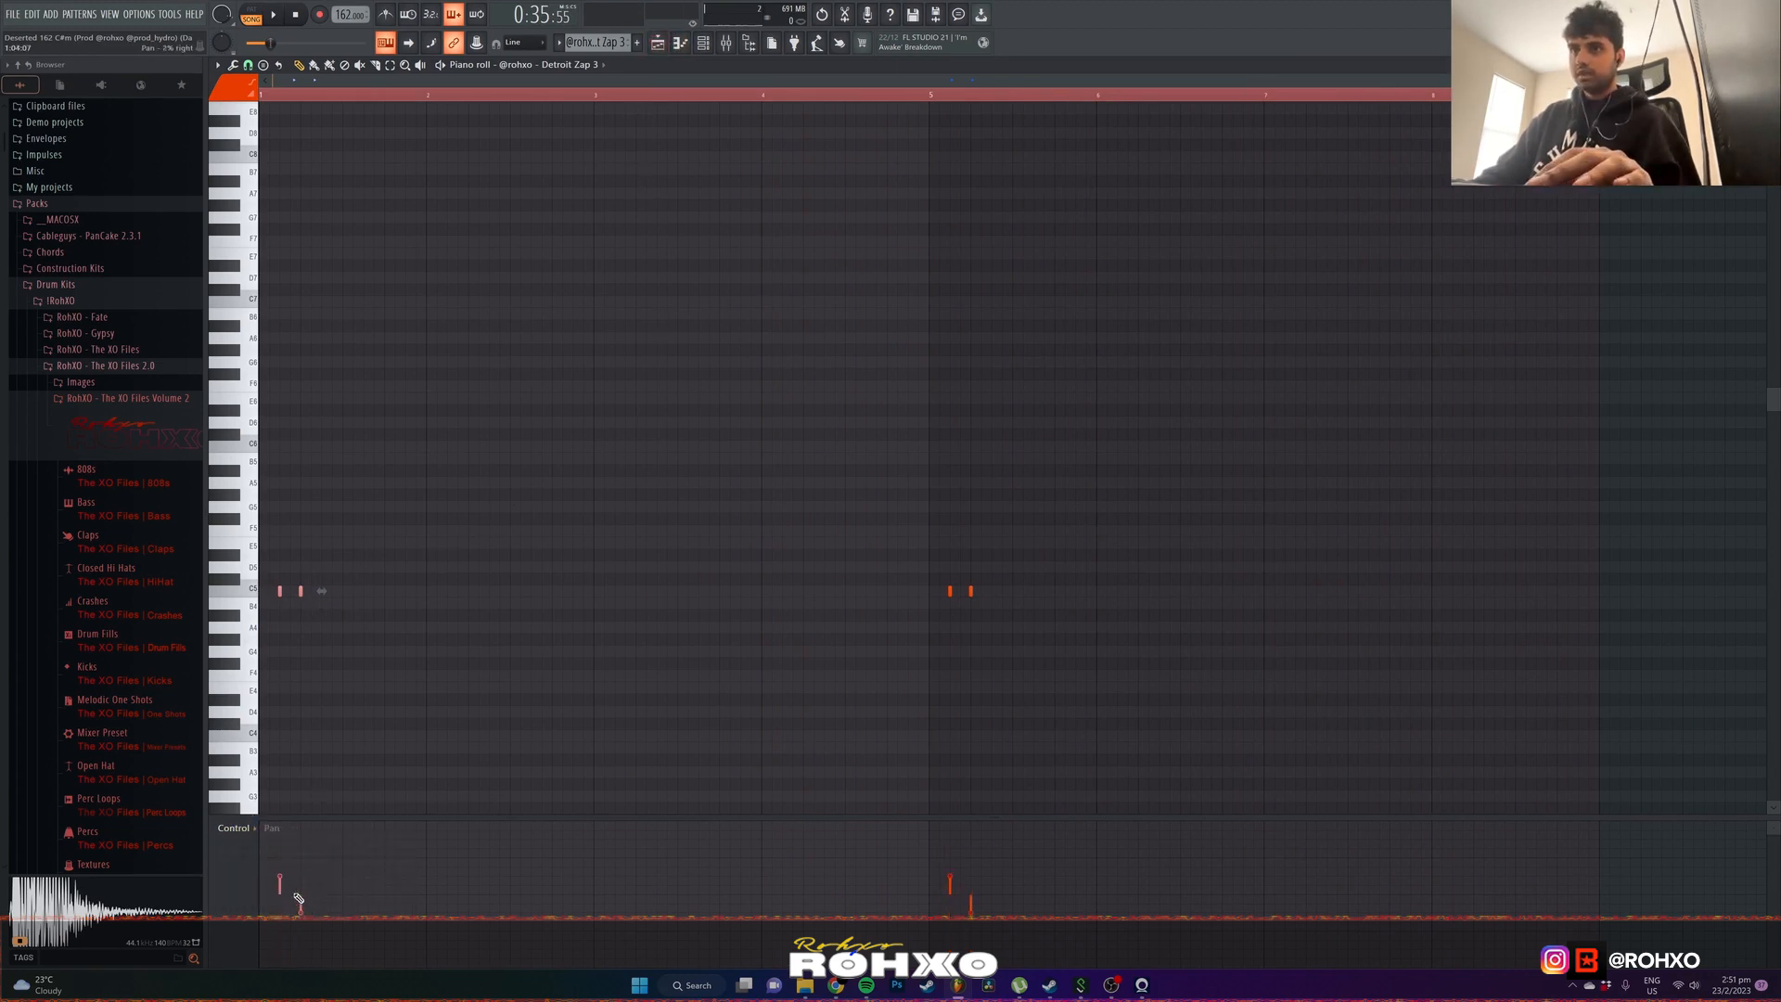
pyautogui.click(236, 829)
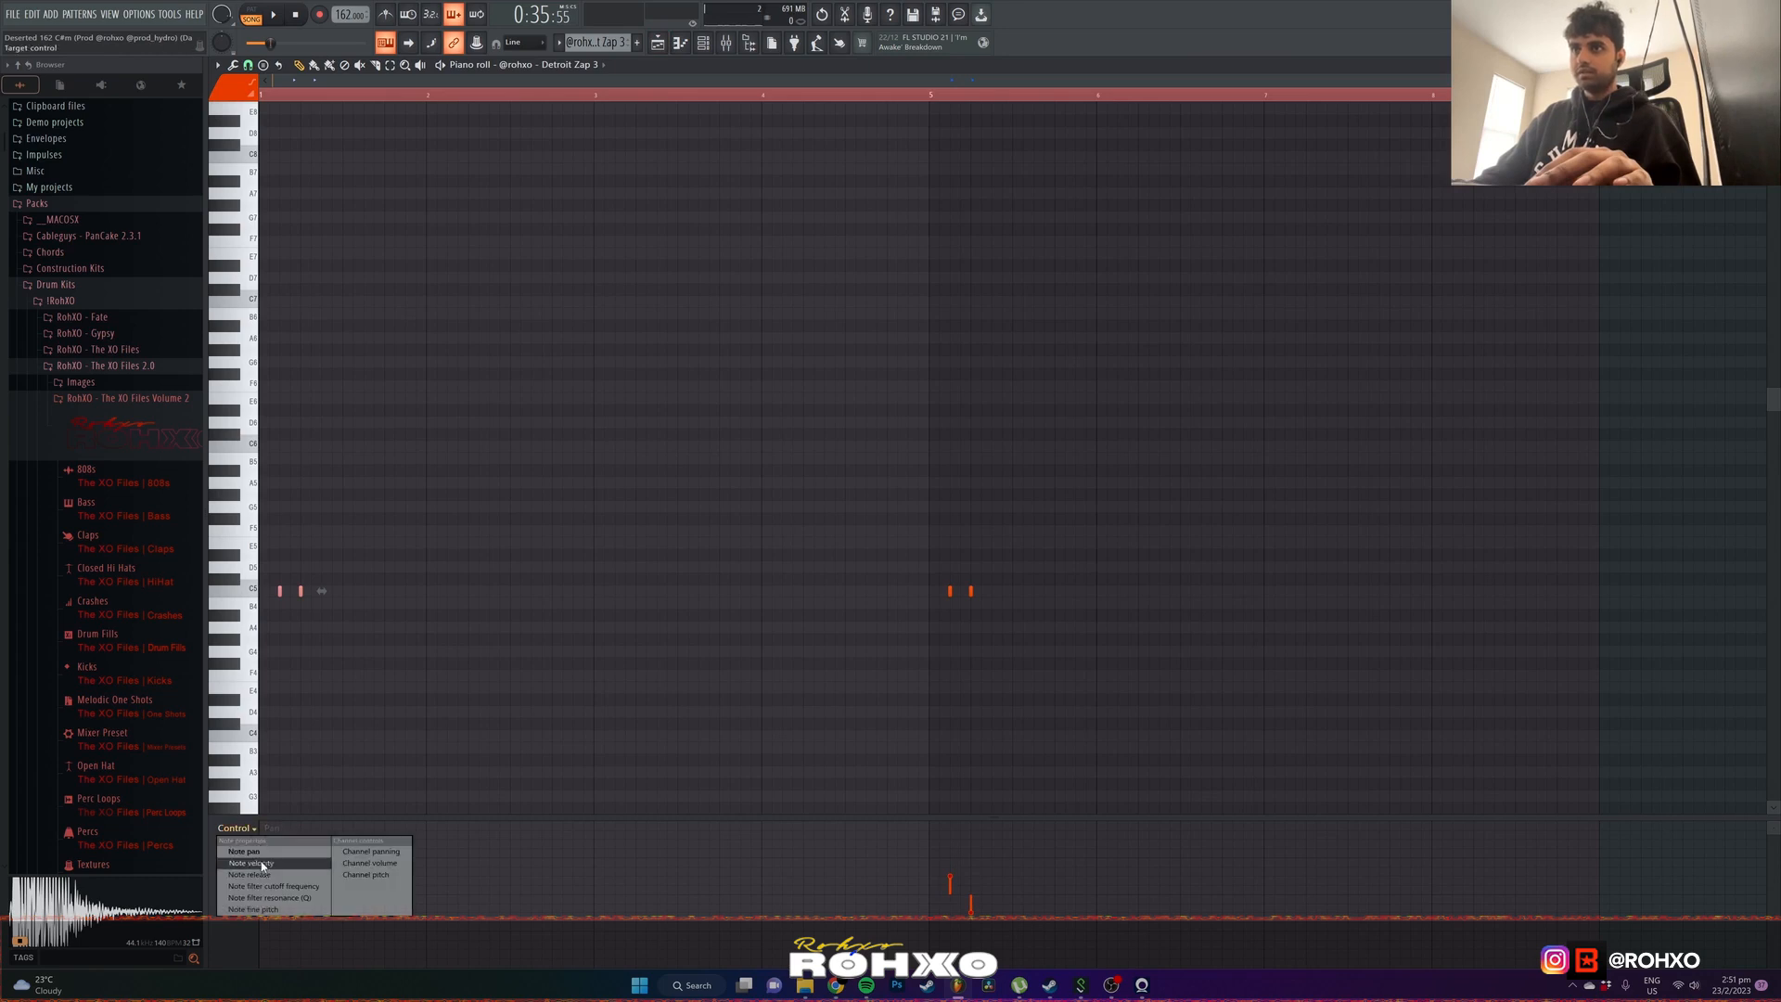
pyautogui.click(369, 751)
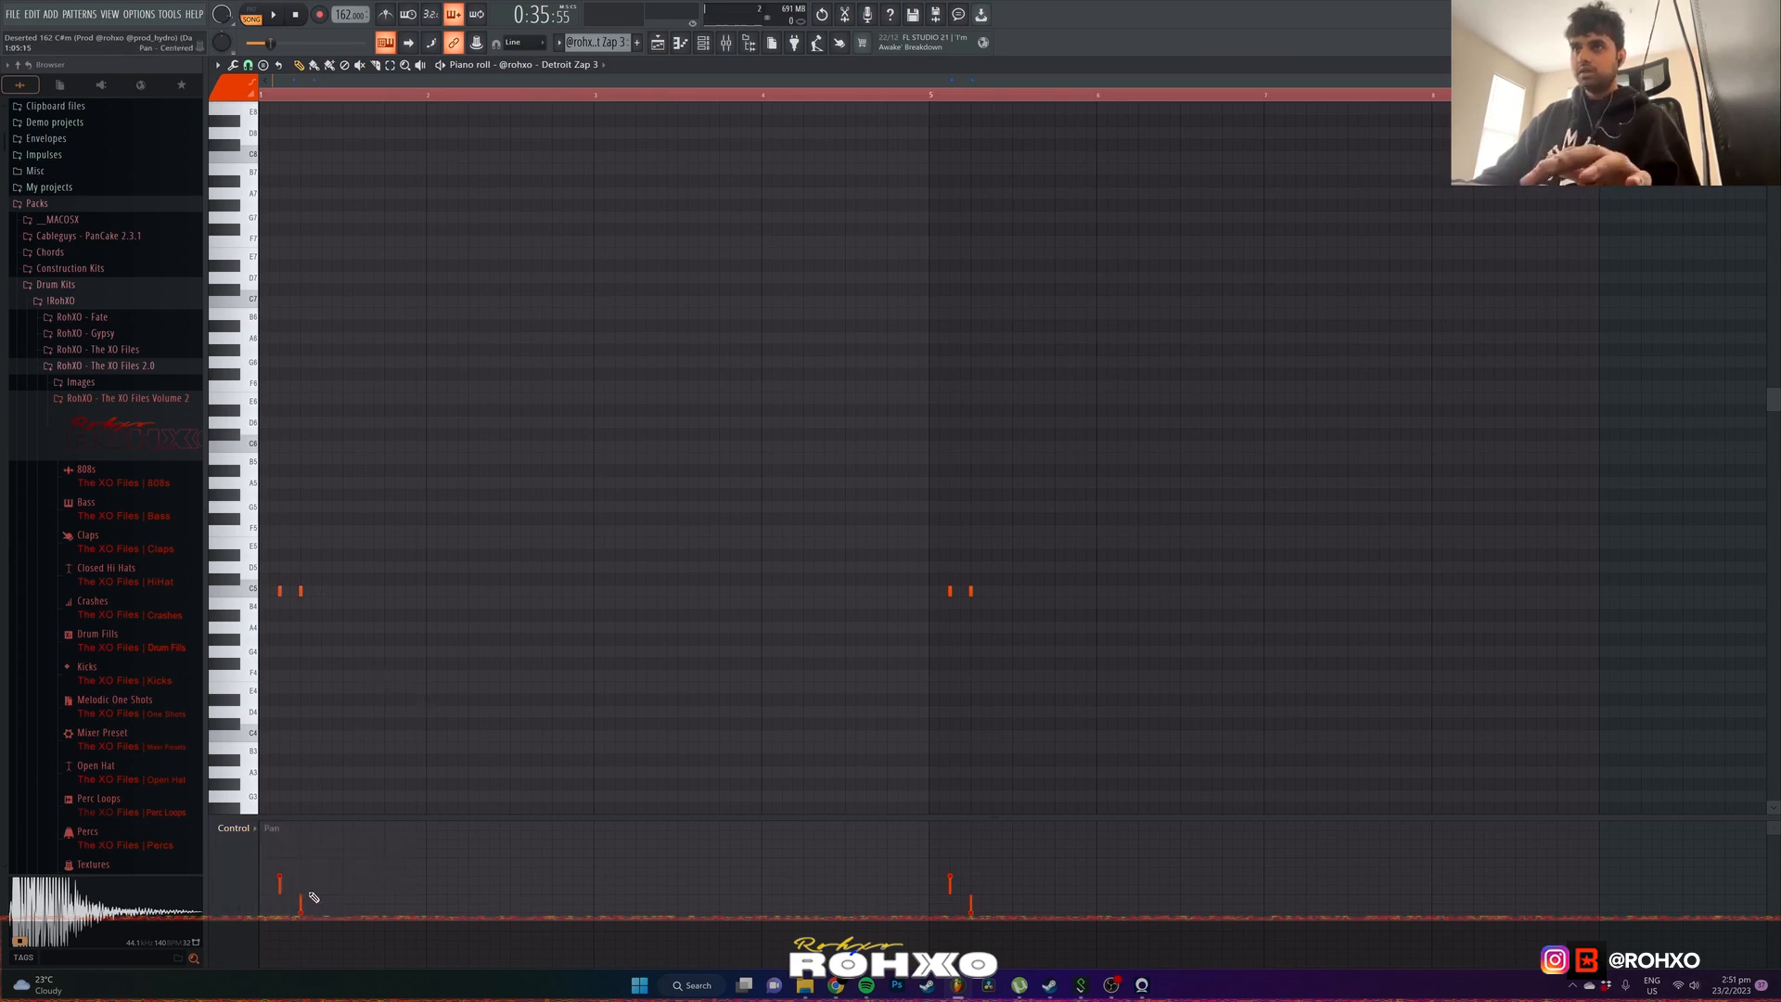
pyautogui.scroll(-2, 599, 43)
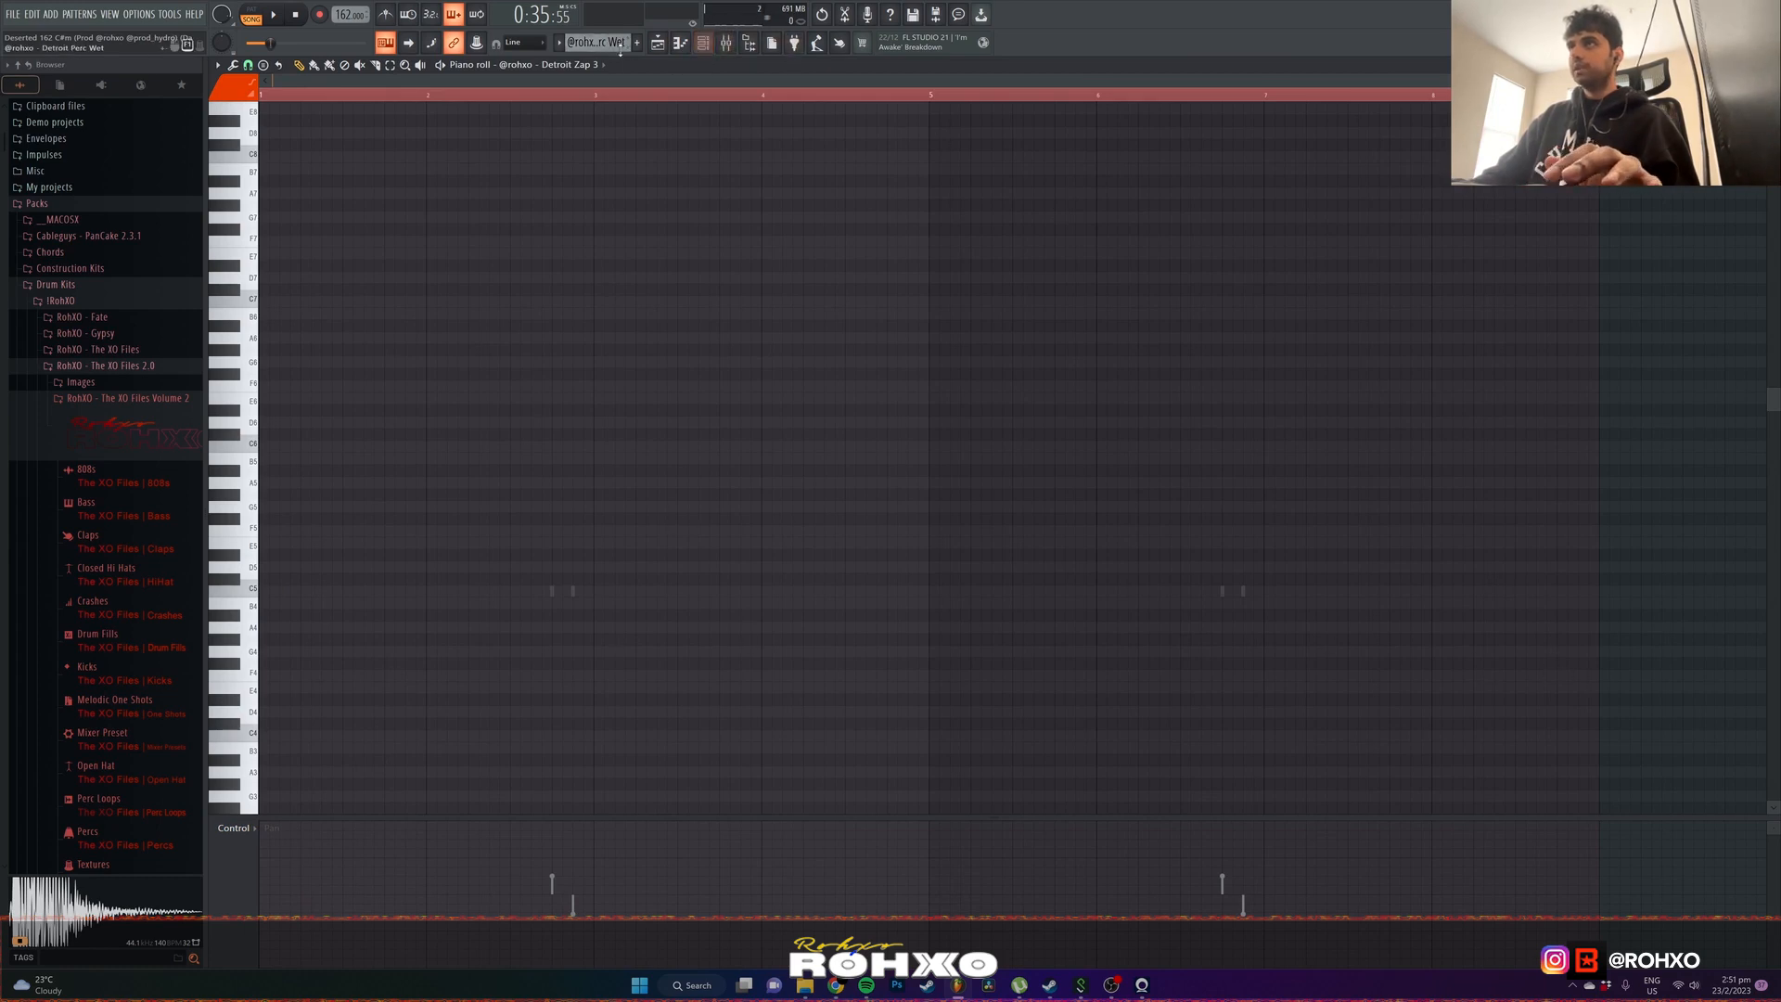
pyautogui.scroll(2, 616, 46)
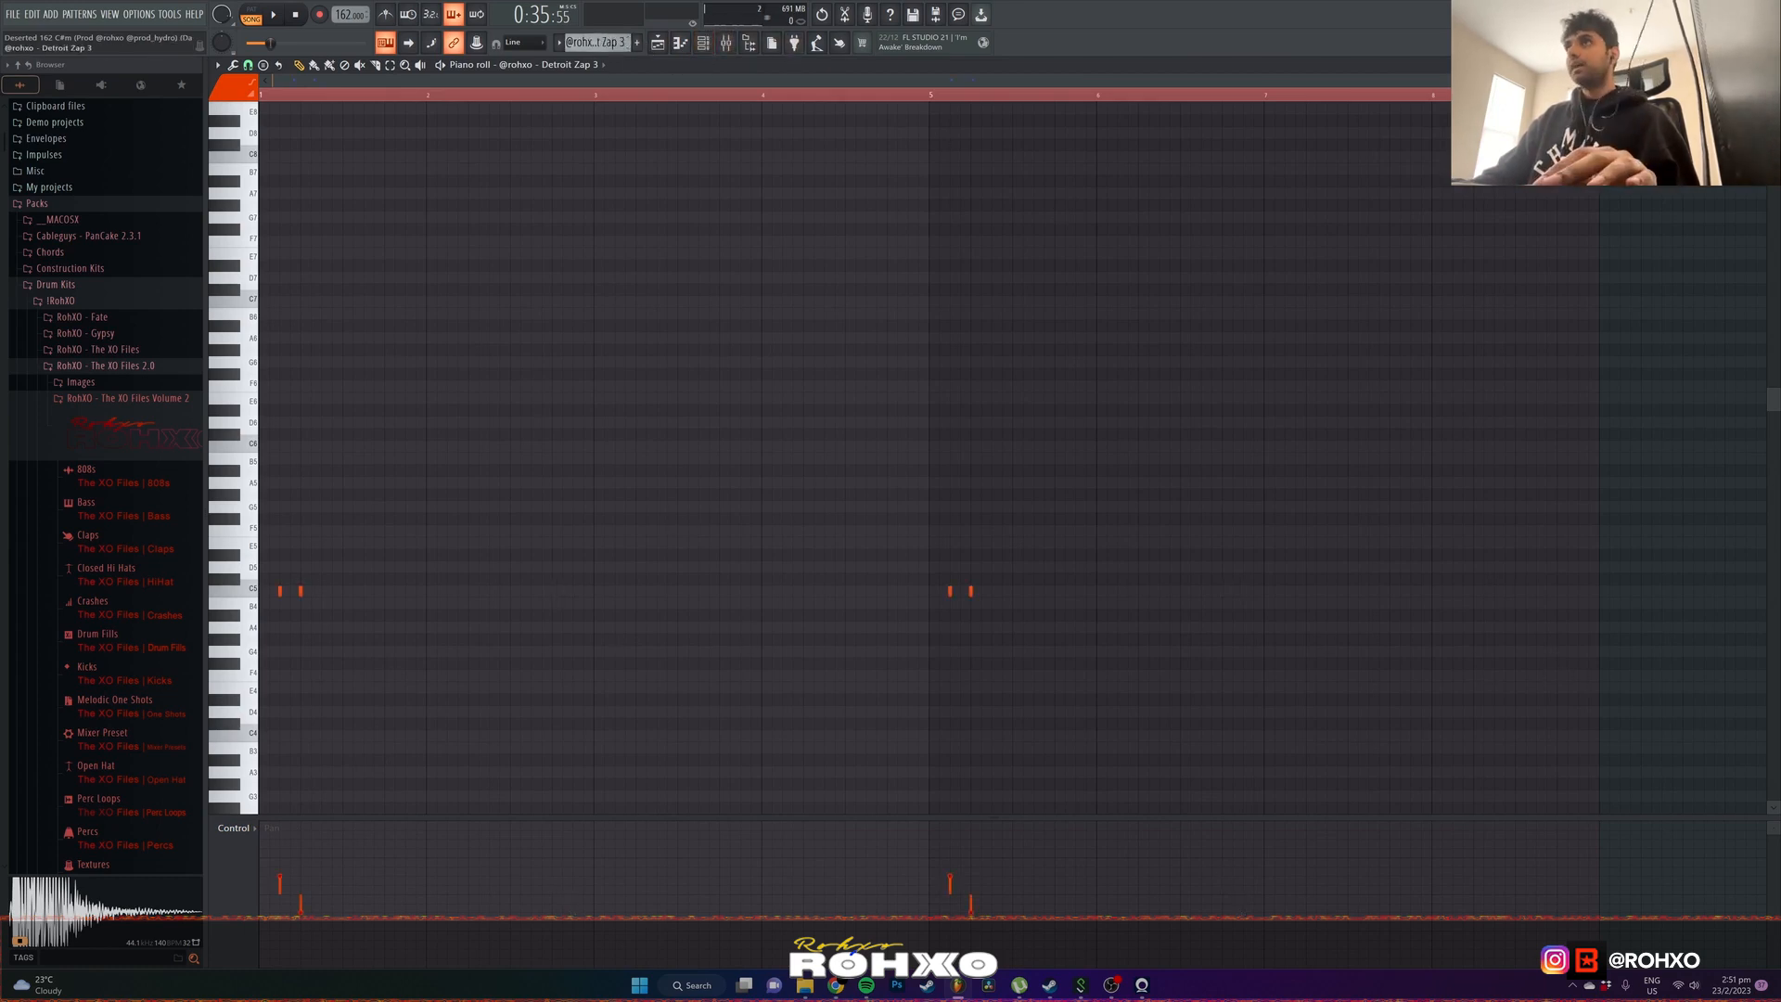
# - Unmute track 16 in the playlist and open Pattern 10's Polo Boy Crash in the piano roll
pyautogui.scroll(-1, 598, 43)
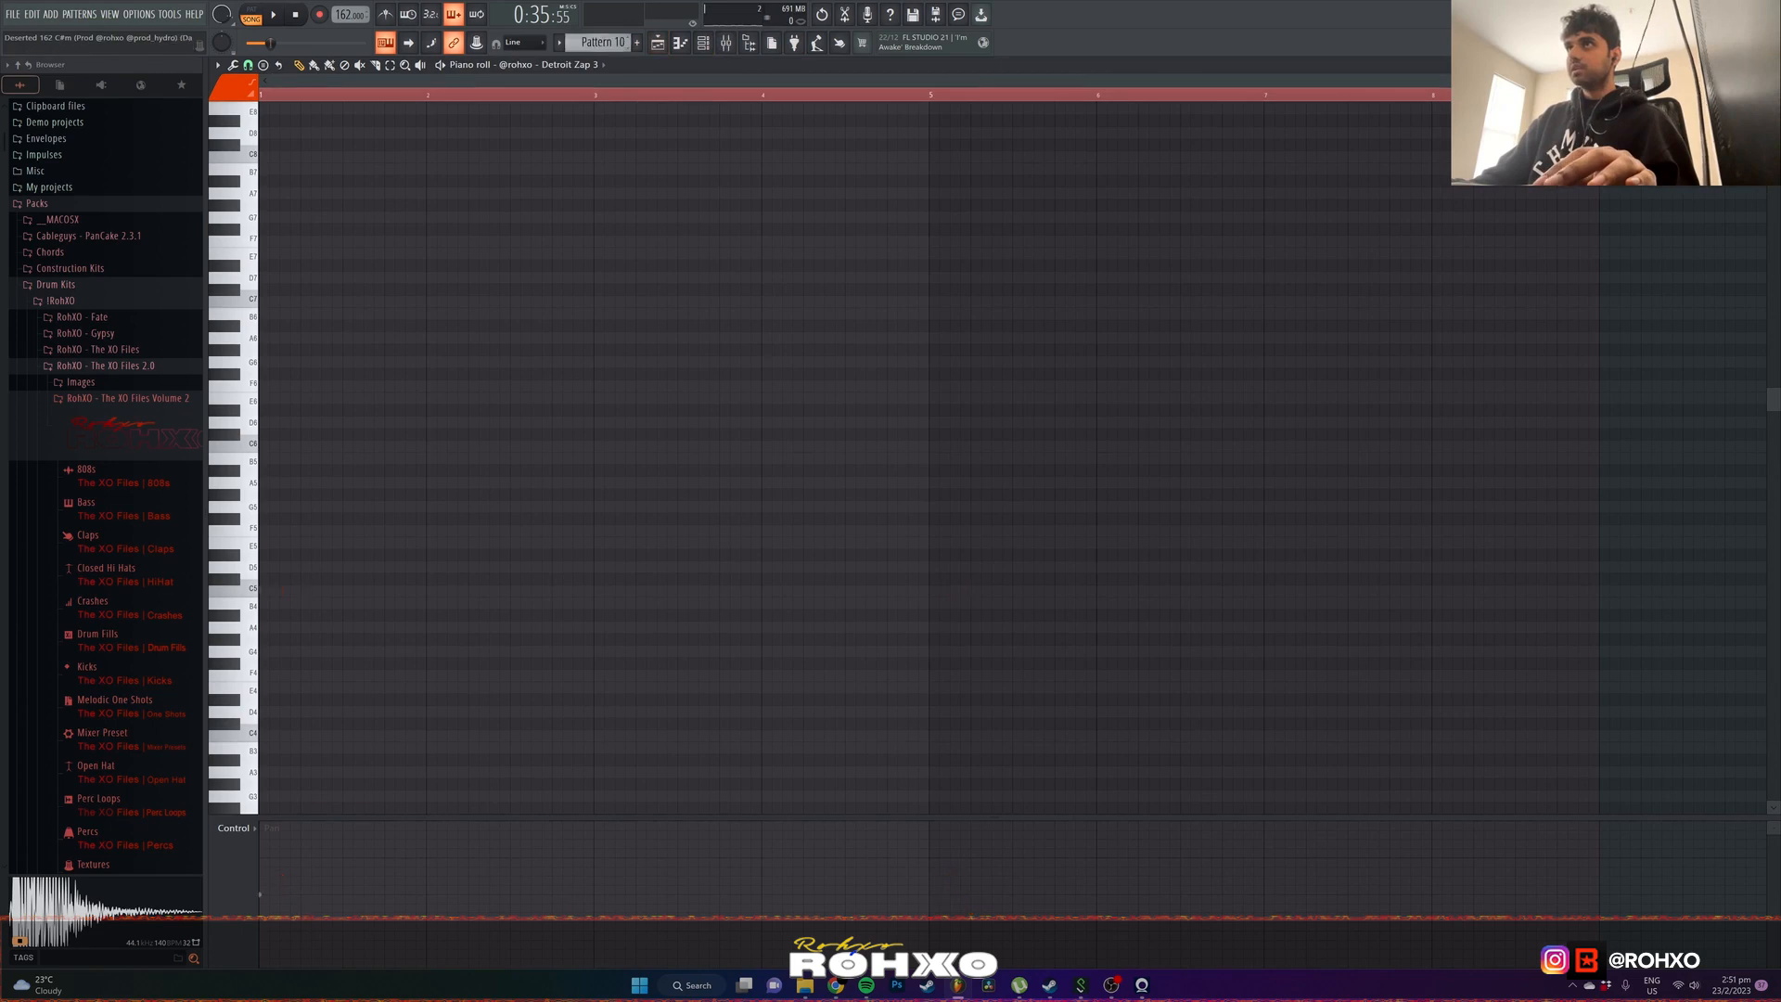
pyautogui.click(657, 42)
pyautogui.click(387, 717)
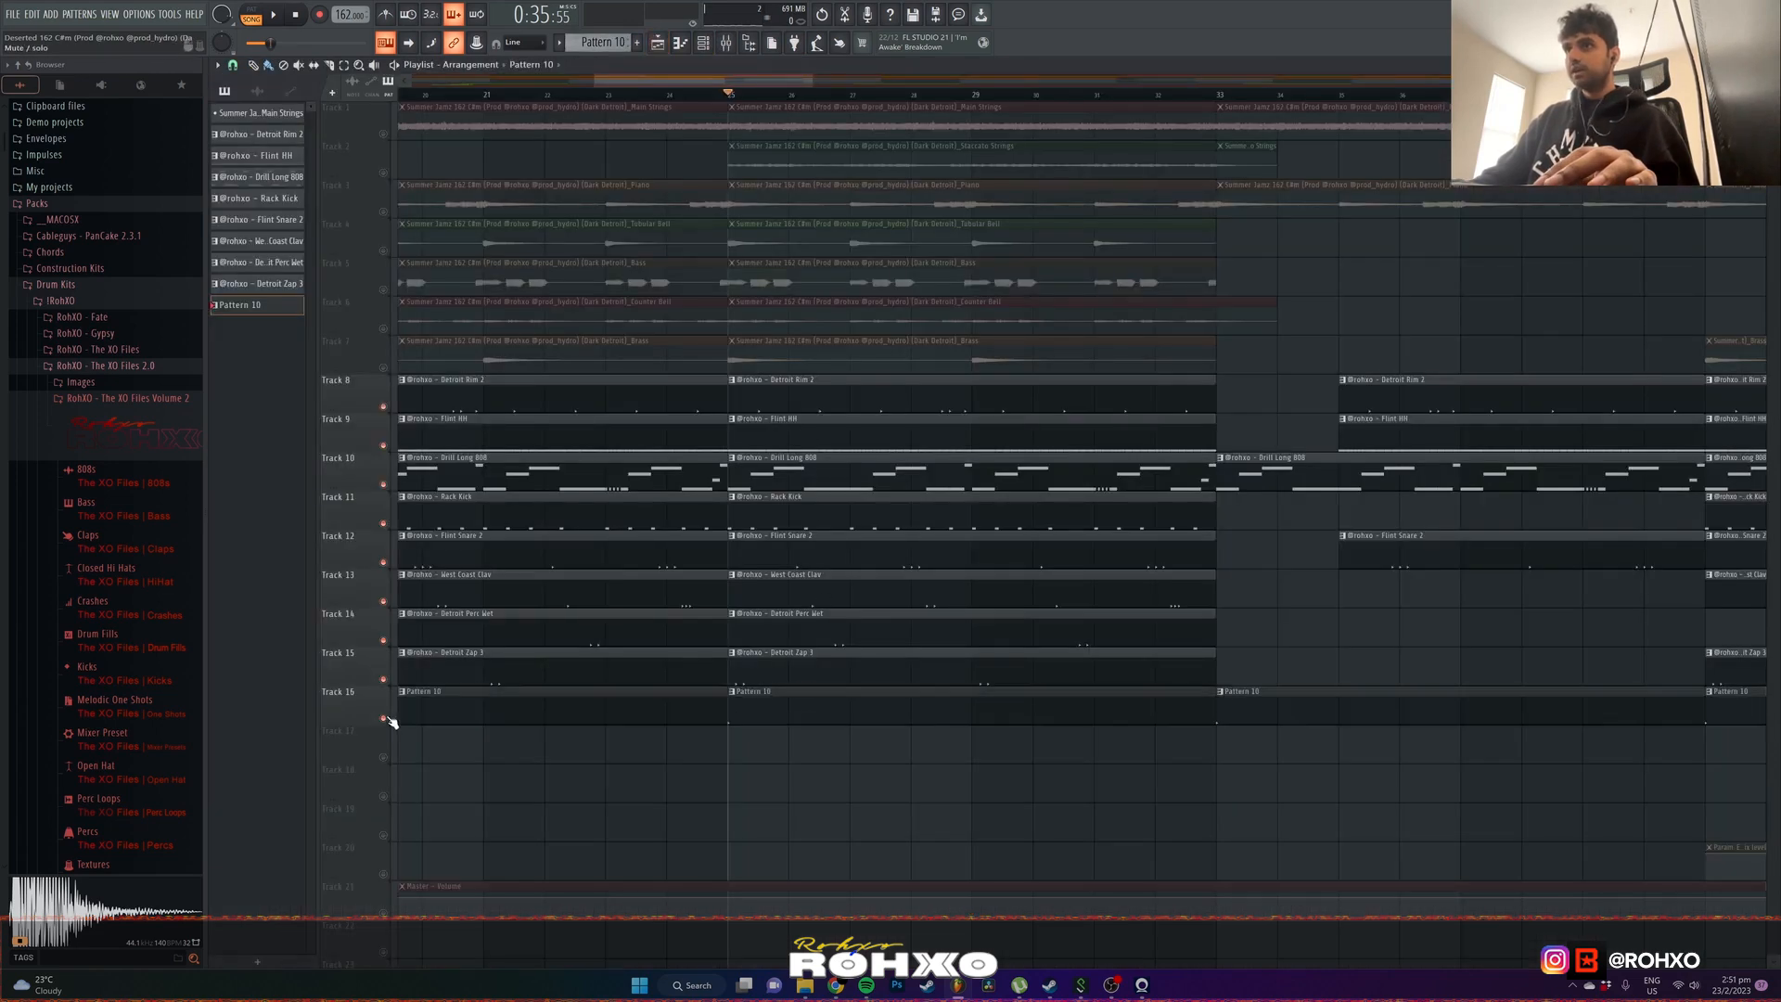
pyautogui.doubleClick(759, 704)
pyautogui.keyDown('ctrl'); pyautogui.scroll(2, 659, 377); pyautogui.keyUp('ctrl')
pyautogui.scroll(-2, 672, 378)
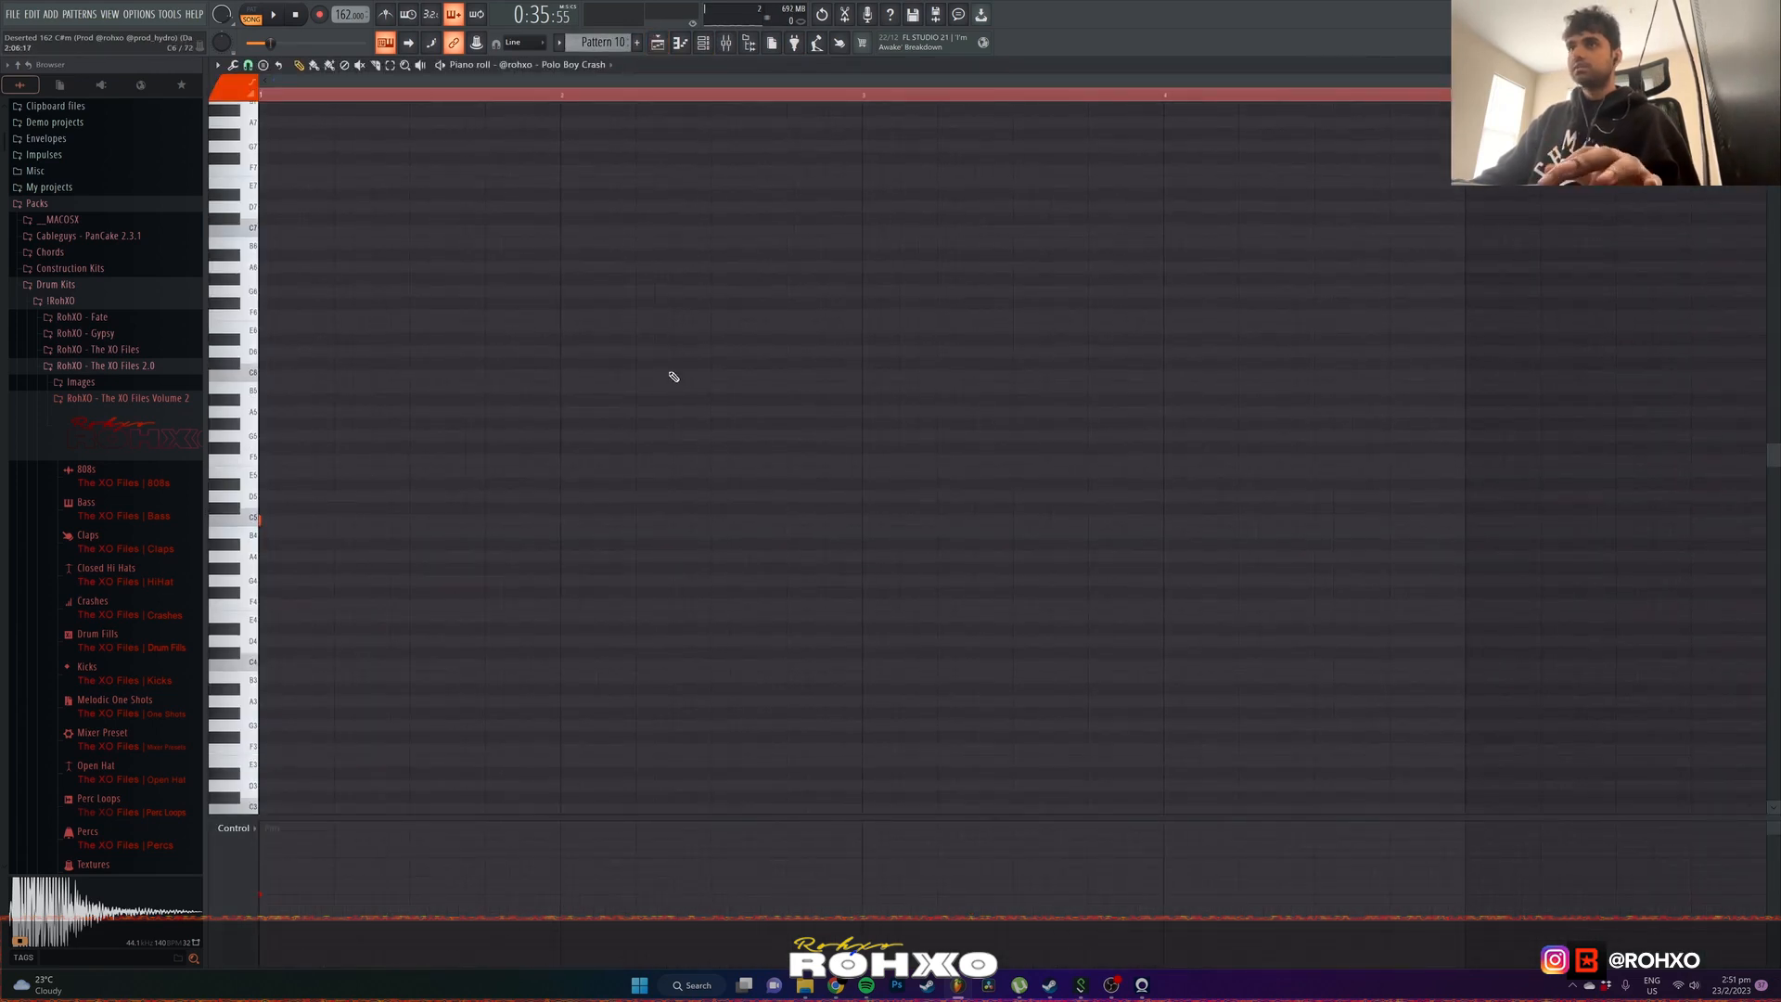
# - Show the note velocity of the Polo Boy Crash hit and play the pattern
pyautogui.click(243, 828)
pyautogui.click(250, 863)
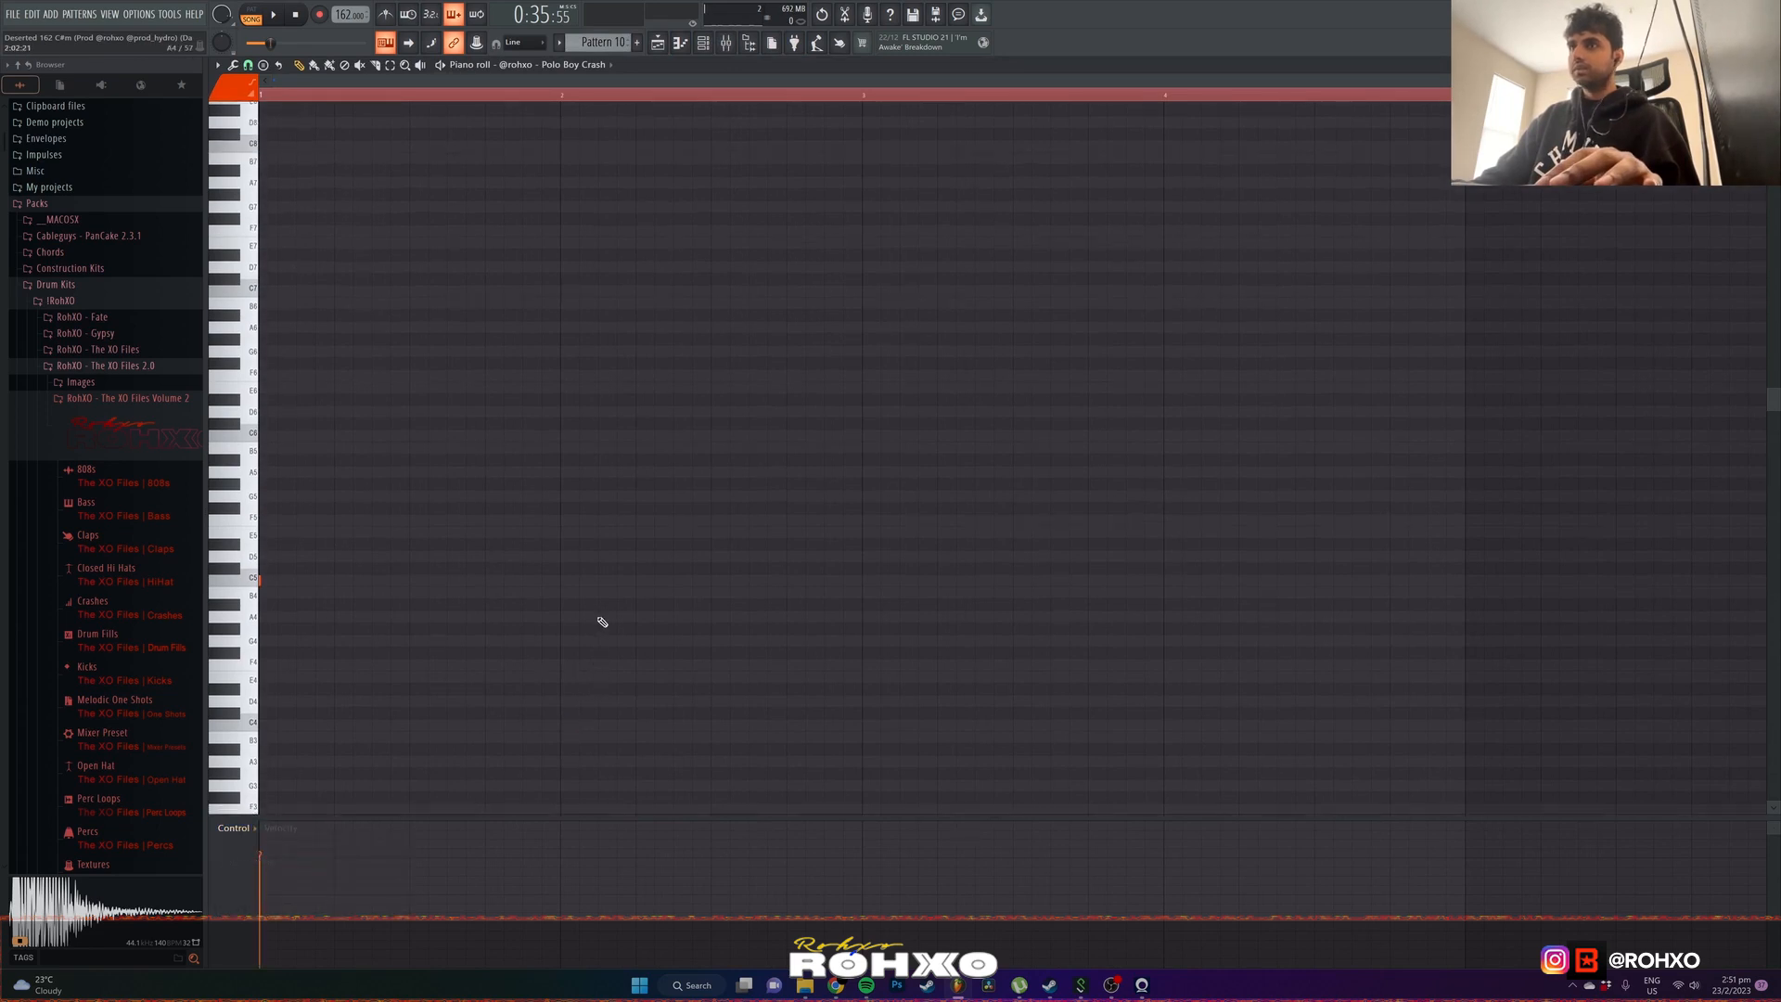
pyautogui.scroll(2, 605, 617)
pyautogui.press('space')
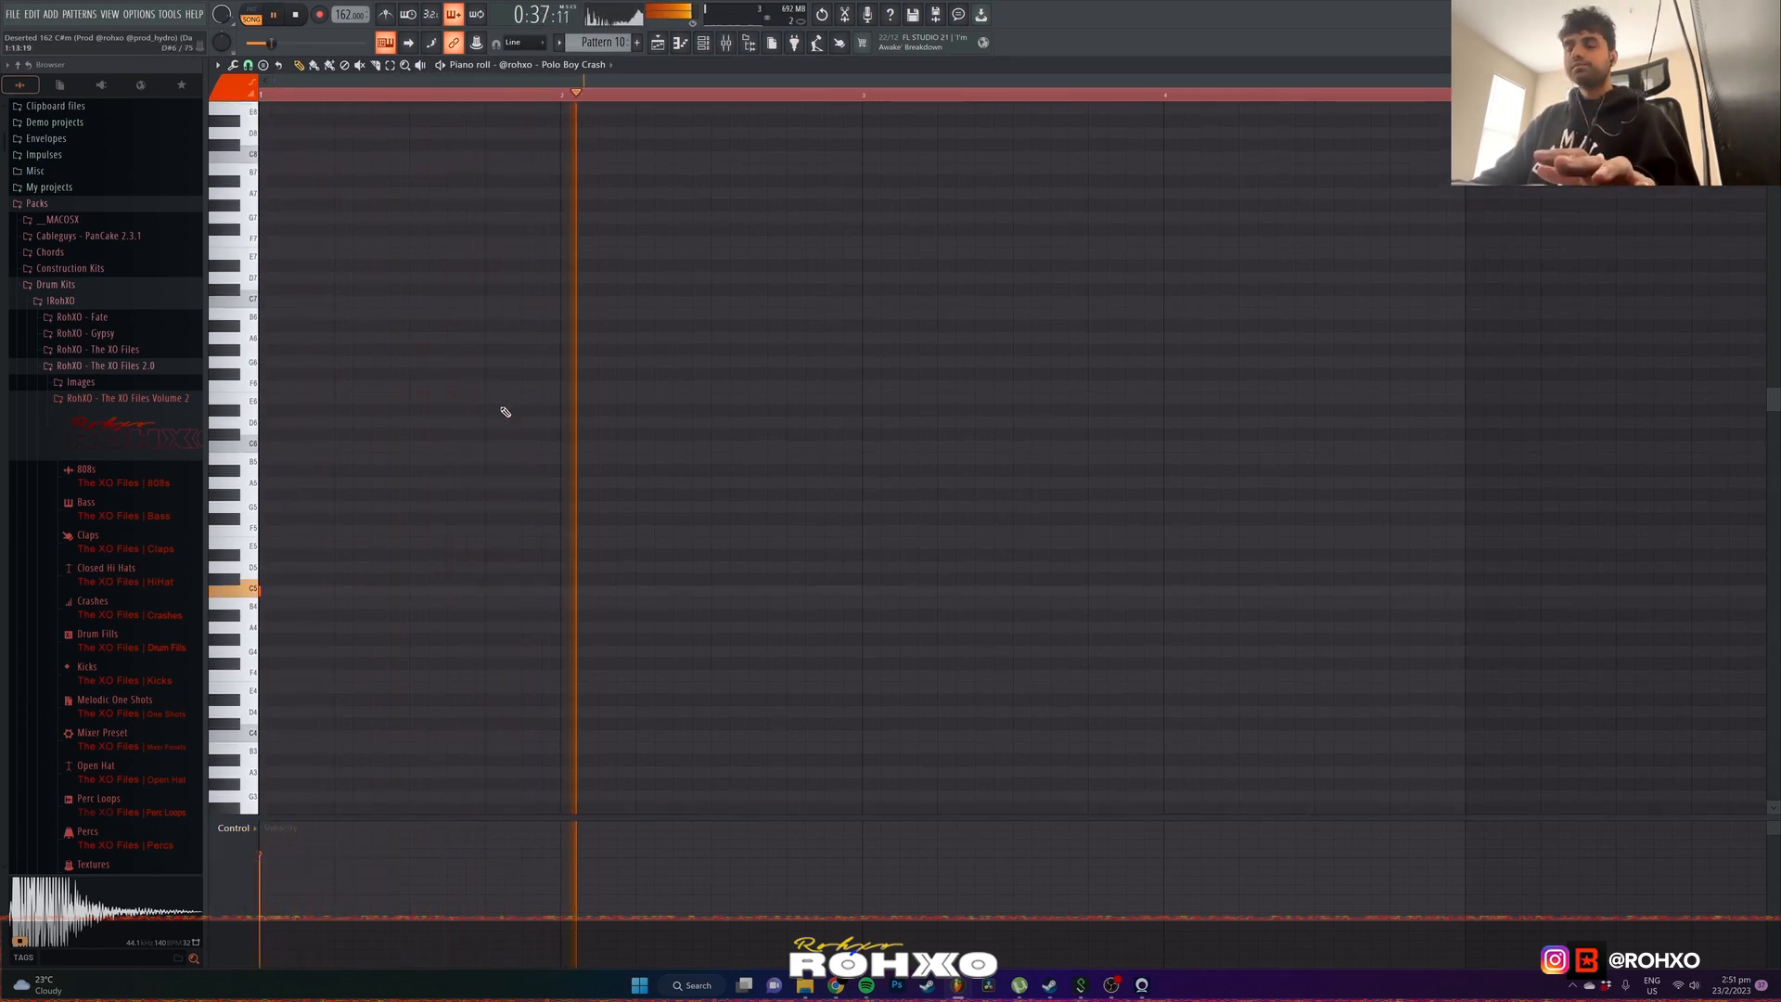
pyautogui.press('space')
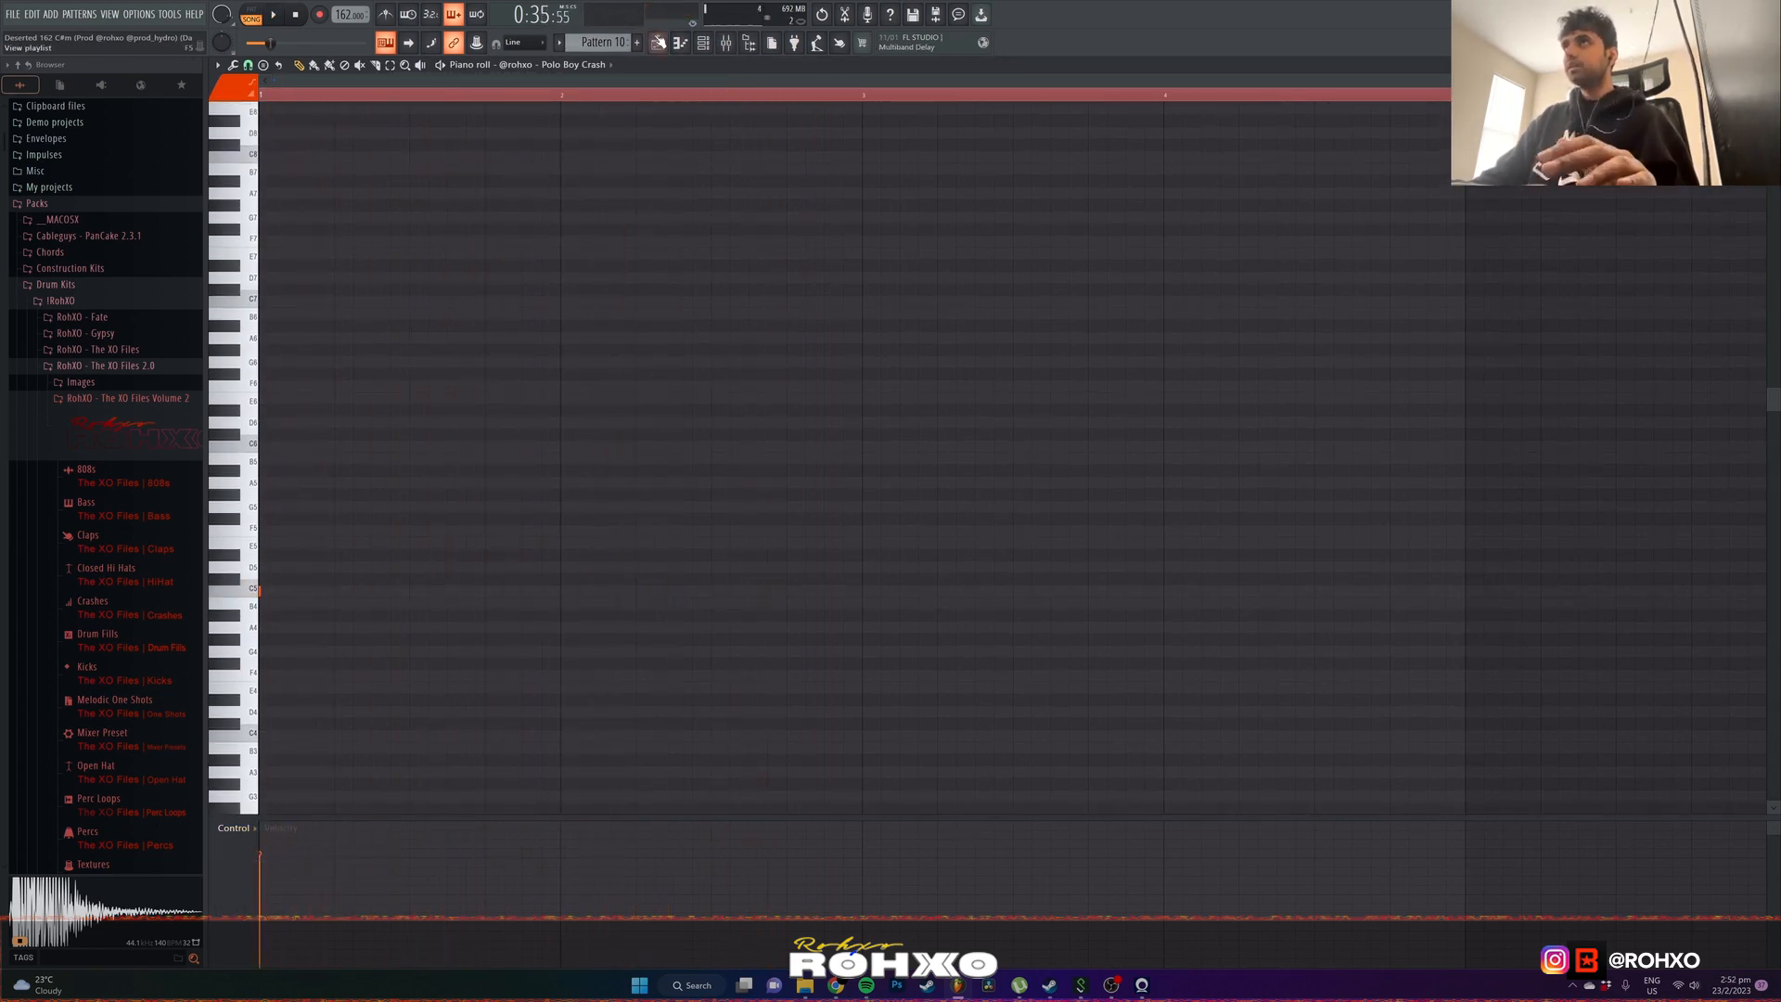
# - Return to the playlist, unmute all tracks and show the full arrangement
pyautogui.press('F5')
pyautogui.scroll(-5, 827, 755)
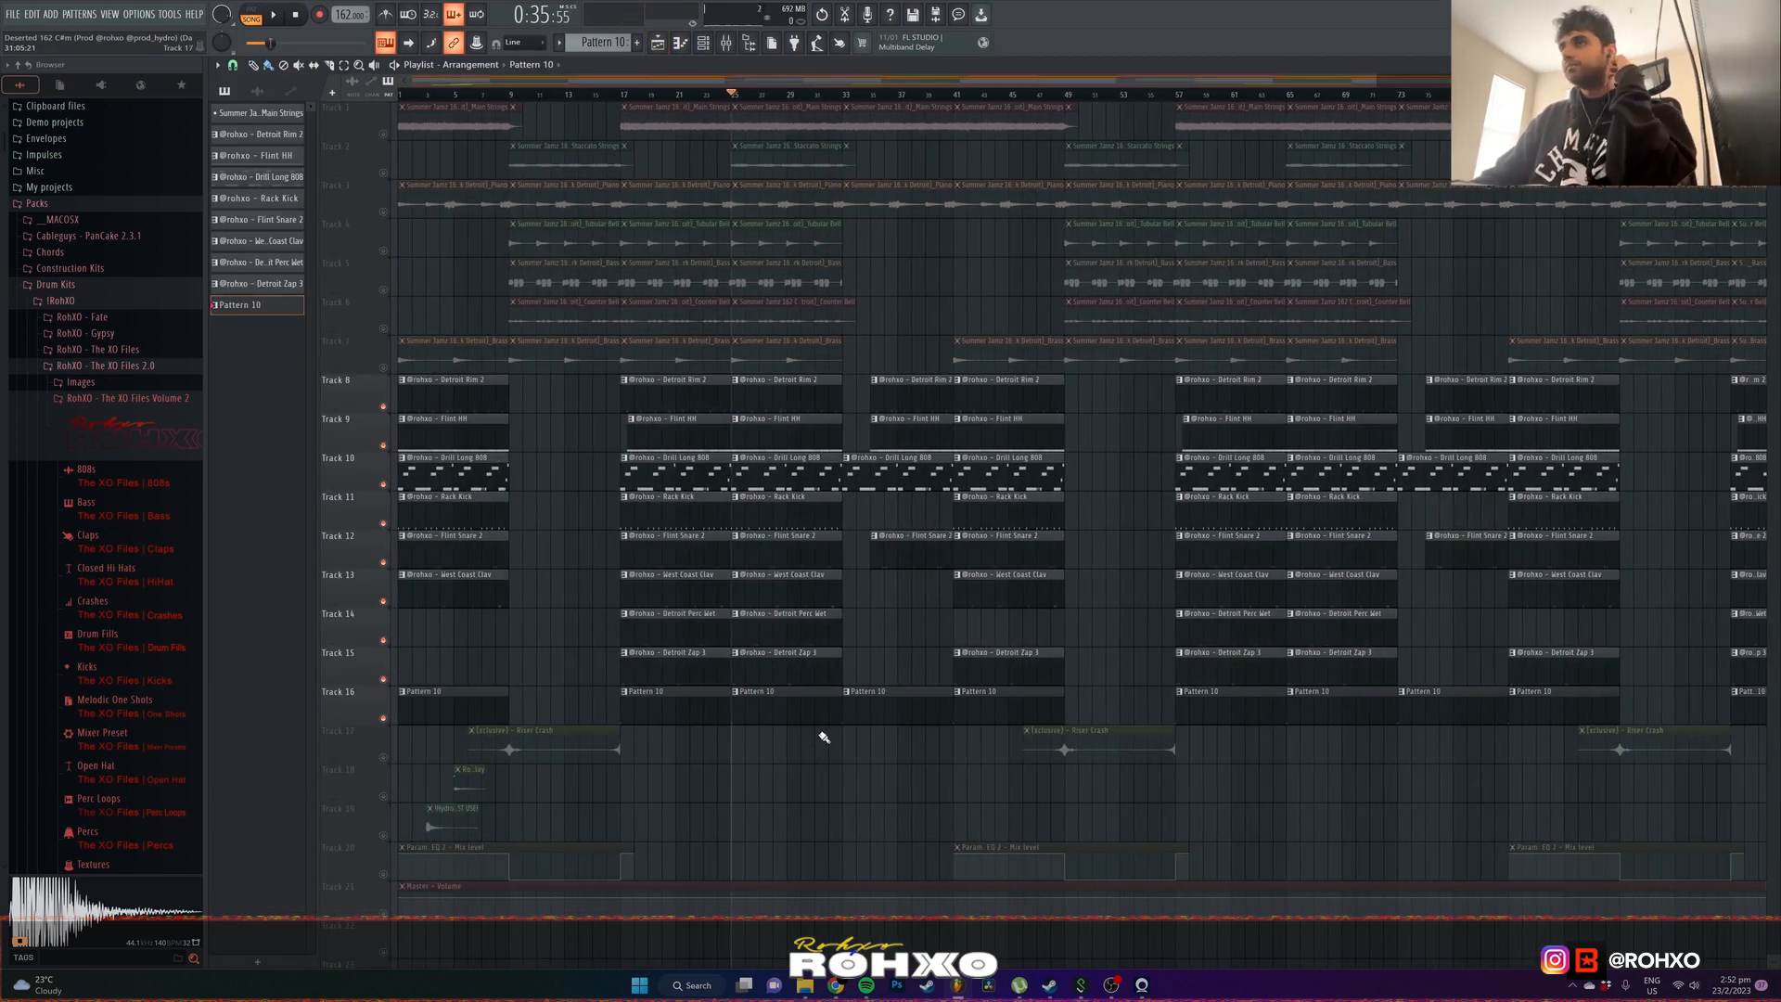
pyautogui.rightClick(385, 327)
pyautogui.rightClick(385, 326)
pyautogui.scroll(-2, 899, 251)
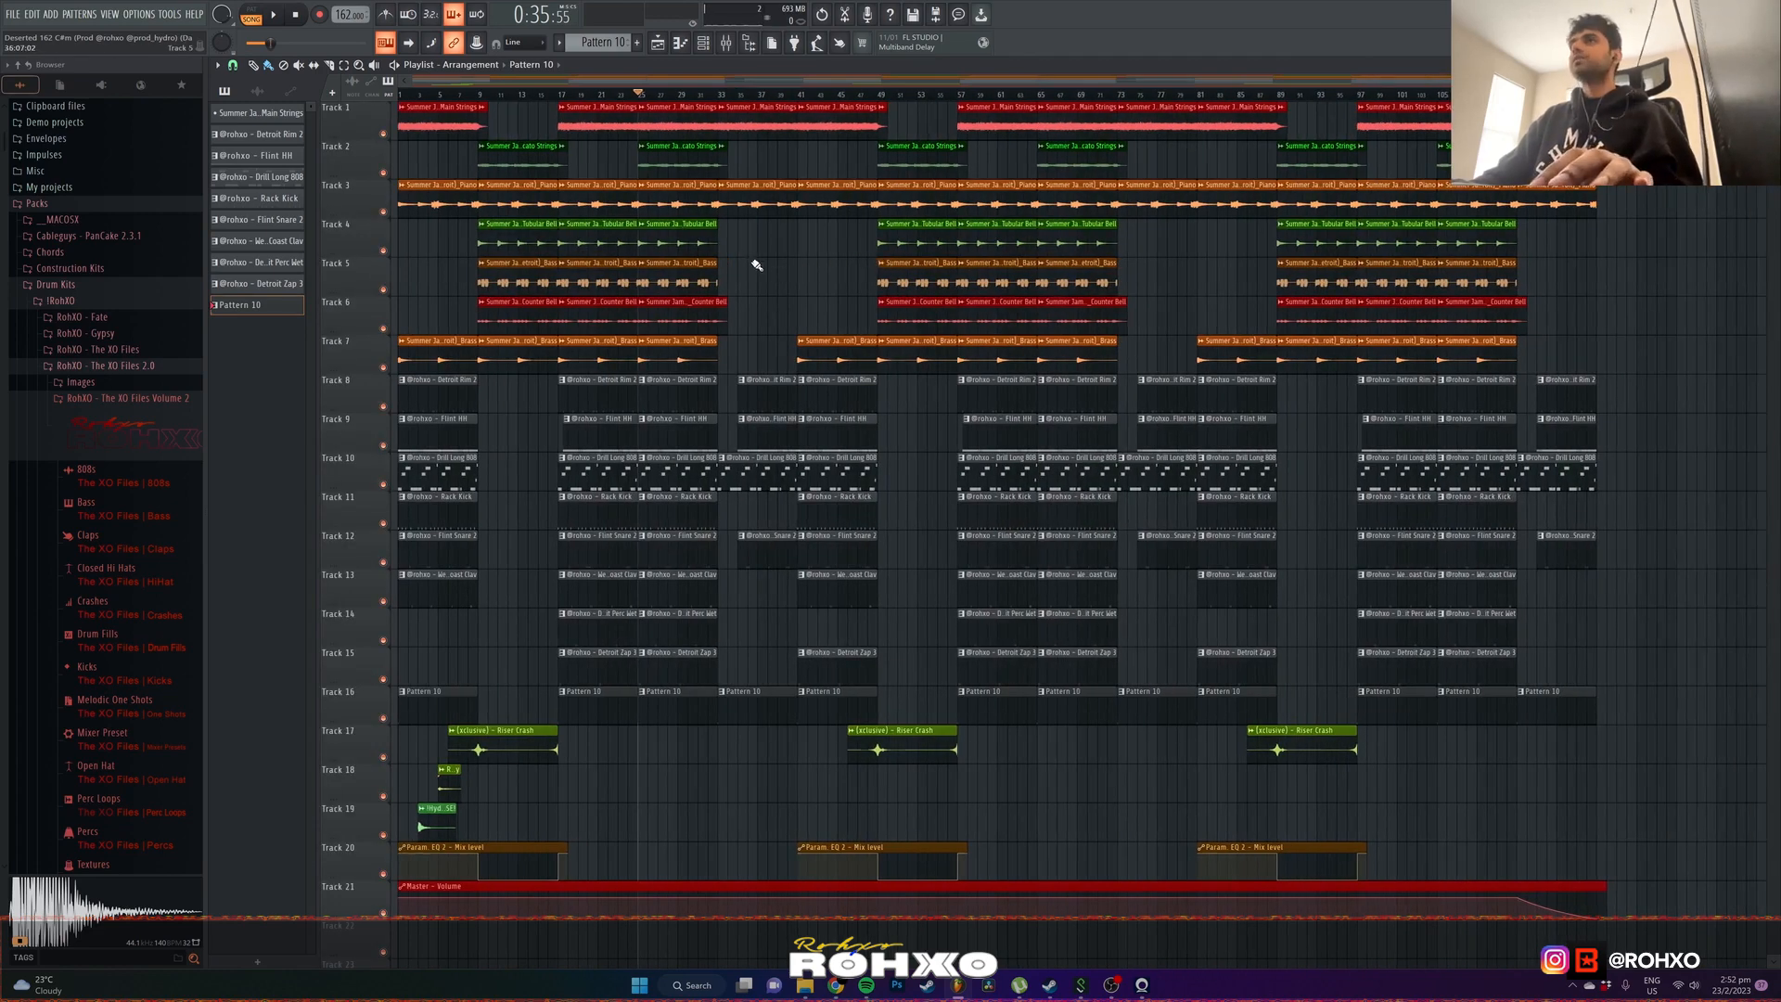
# - Solo the Riser Crash on track 17 and play it from bar 8
pyautogui.click(459, 94)
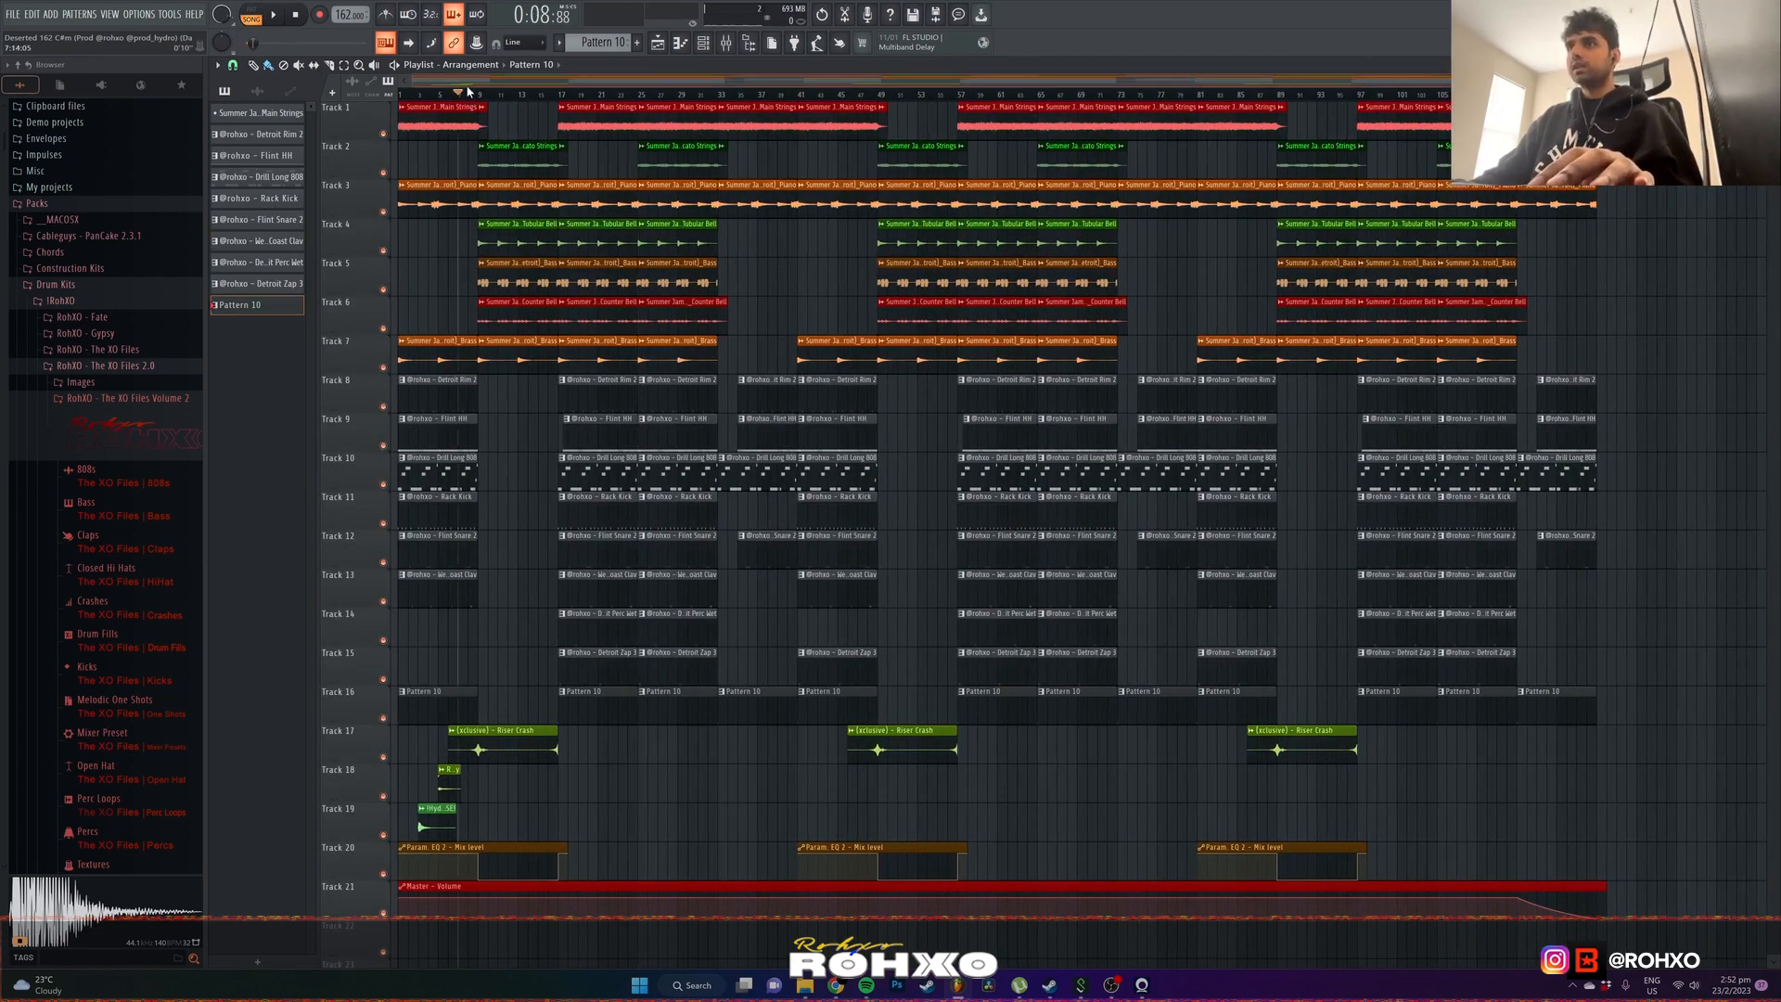
pyautogui.scroll(3, 366, 430)
pyautogui.scroll(2, 366, 430)
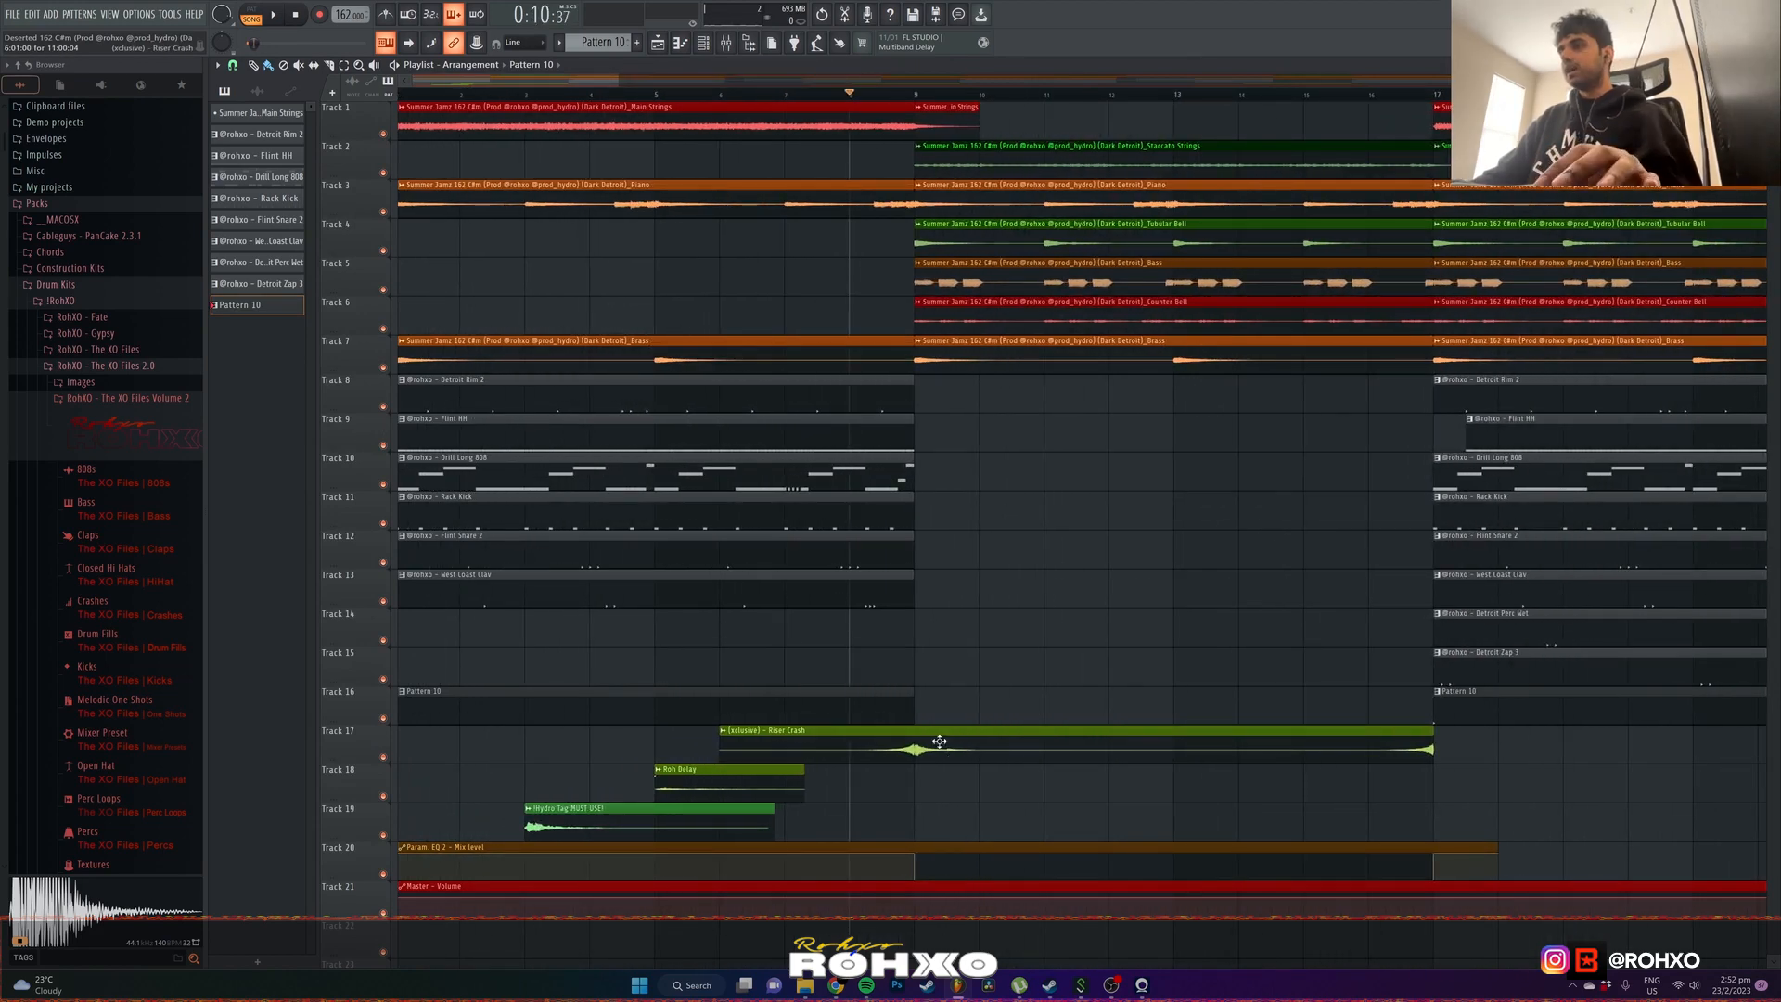
pyautogui.rightClick(384, 758)
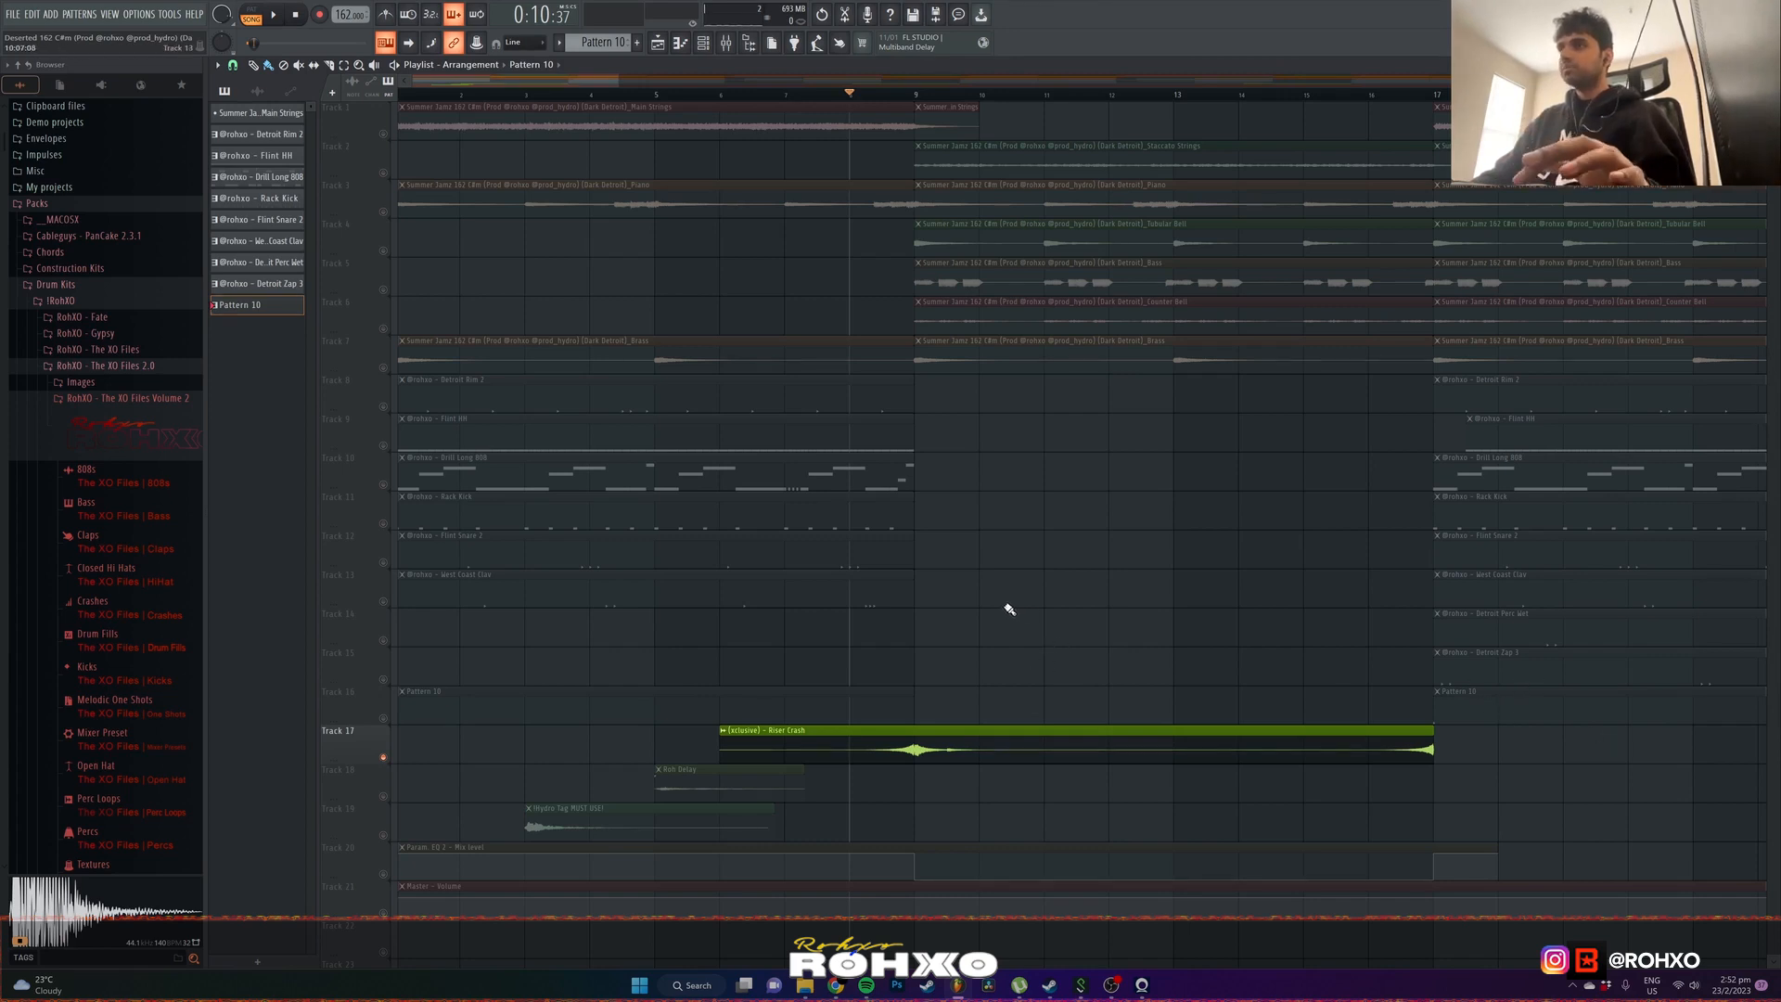
pyautogui.press('space')
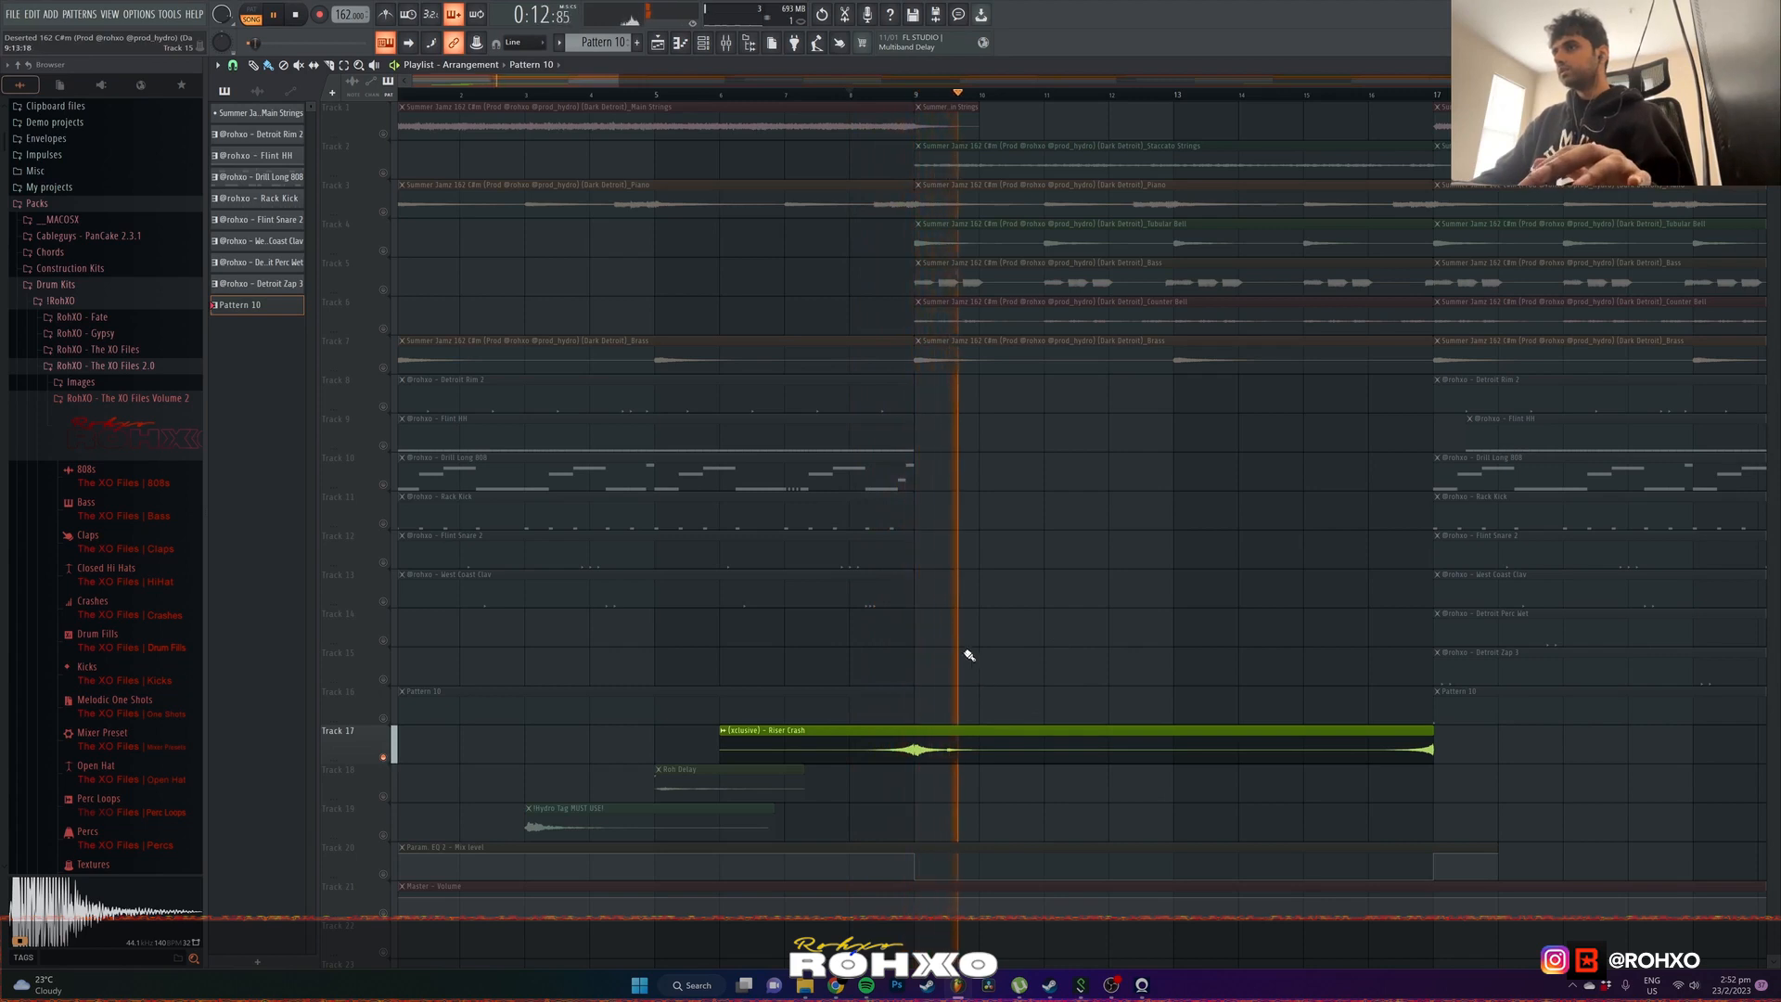
# - Play the Riser Crash's ending from bar 16, alone and with the track 16 crash unmuted
pyautogui.scroll(-2, 1139, 278)
pyautogui.hscroll(1, 1131, 91)
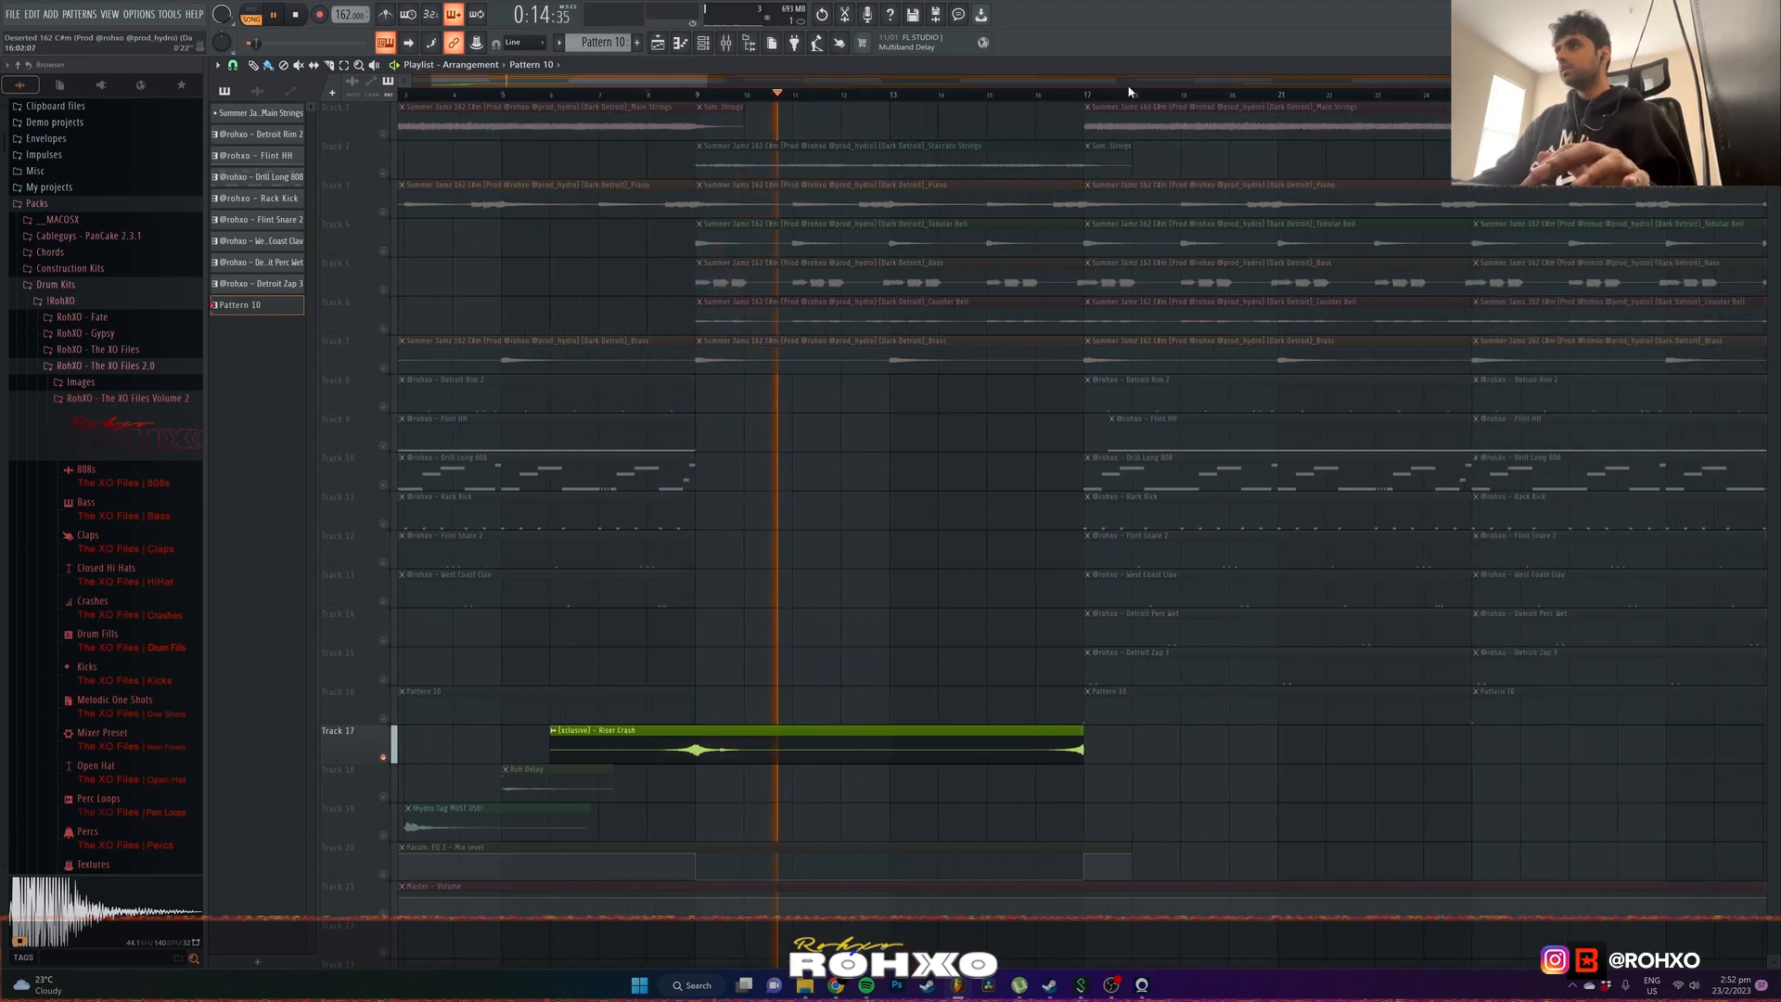
pyautogui.click(1030, 96)
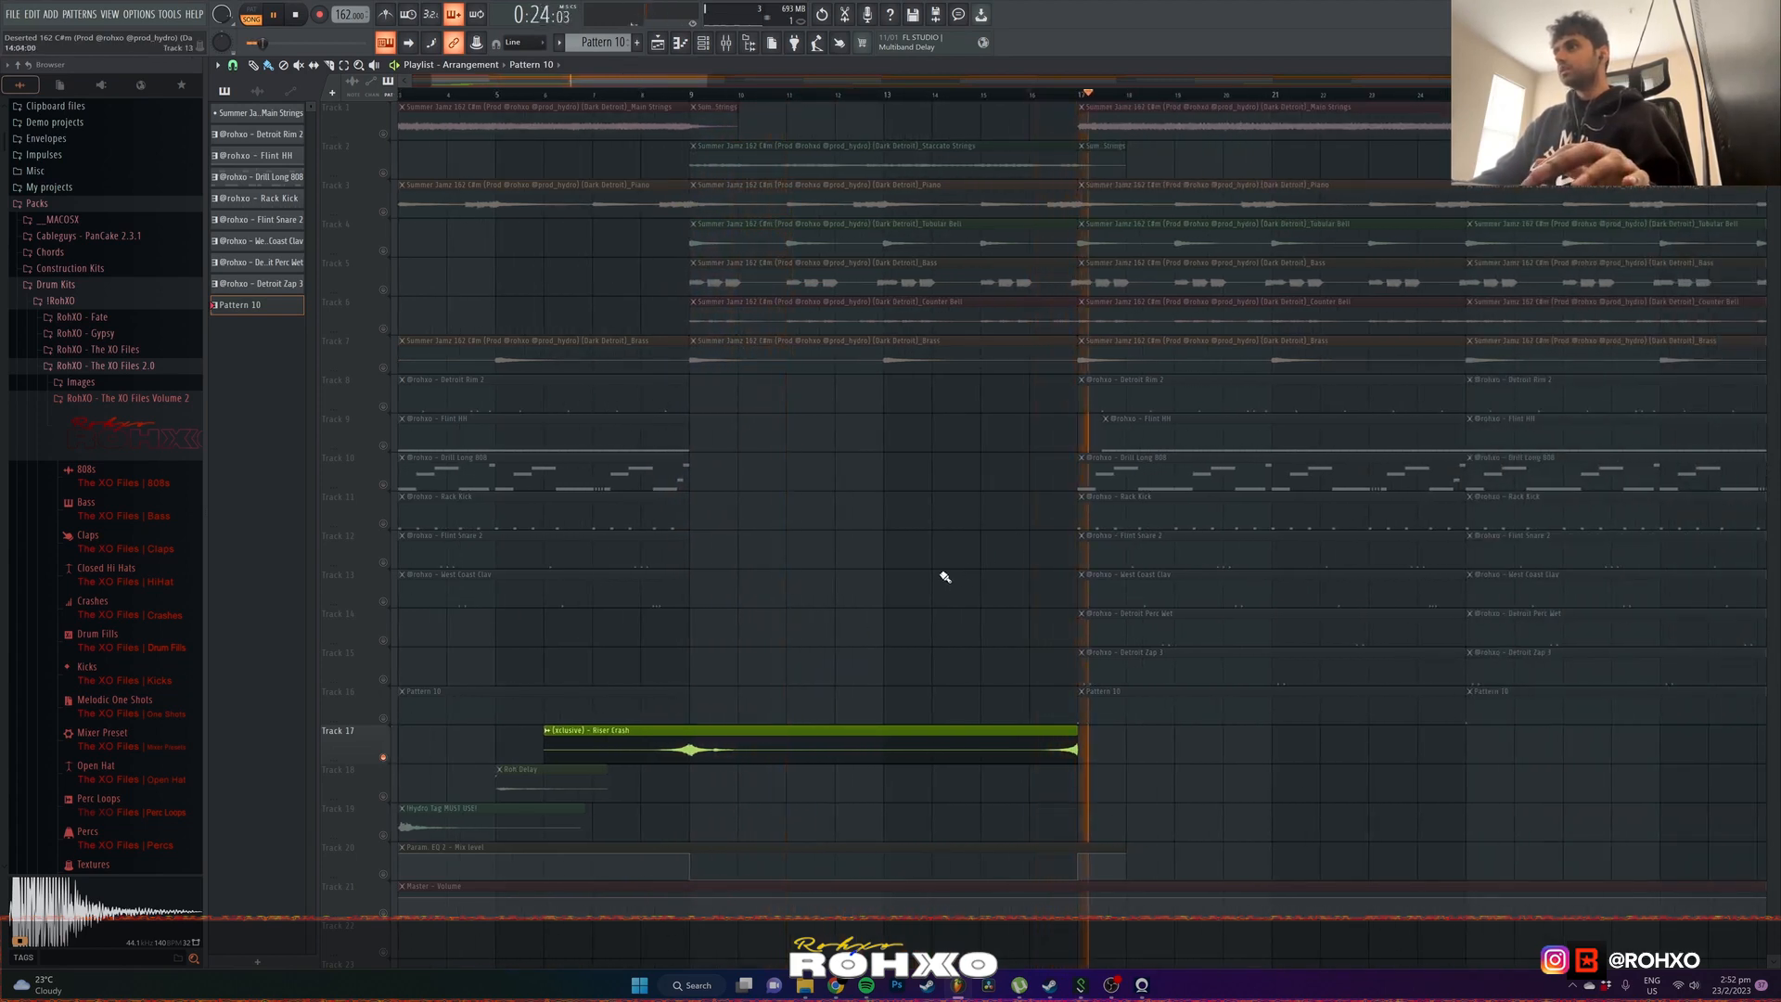
pyautogui.press('space')
pyautogui.click(386, 708)
pyautogui.press('space')
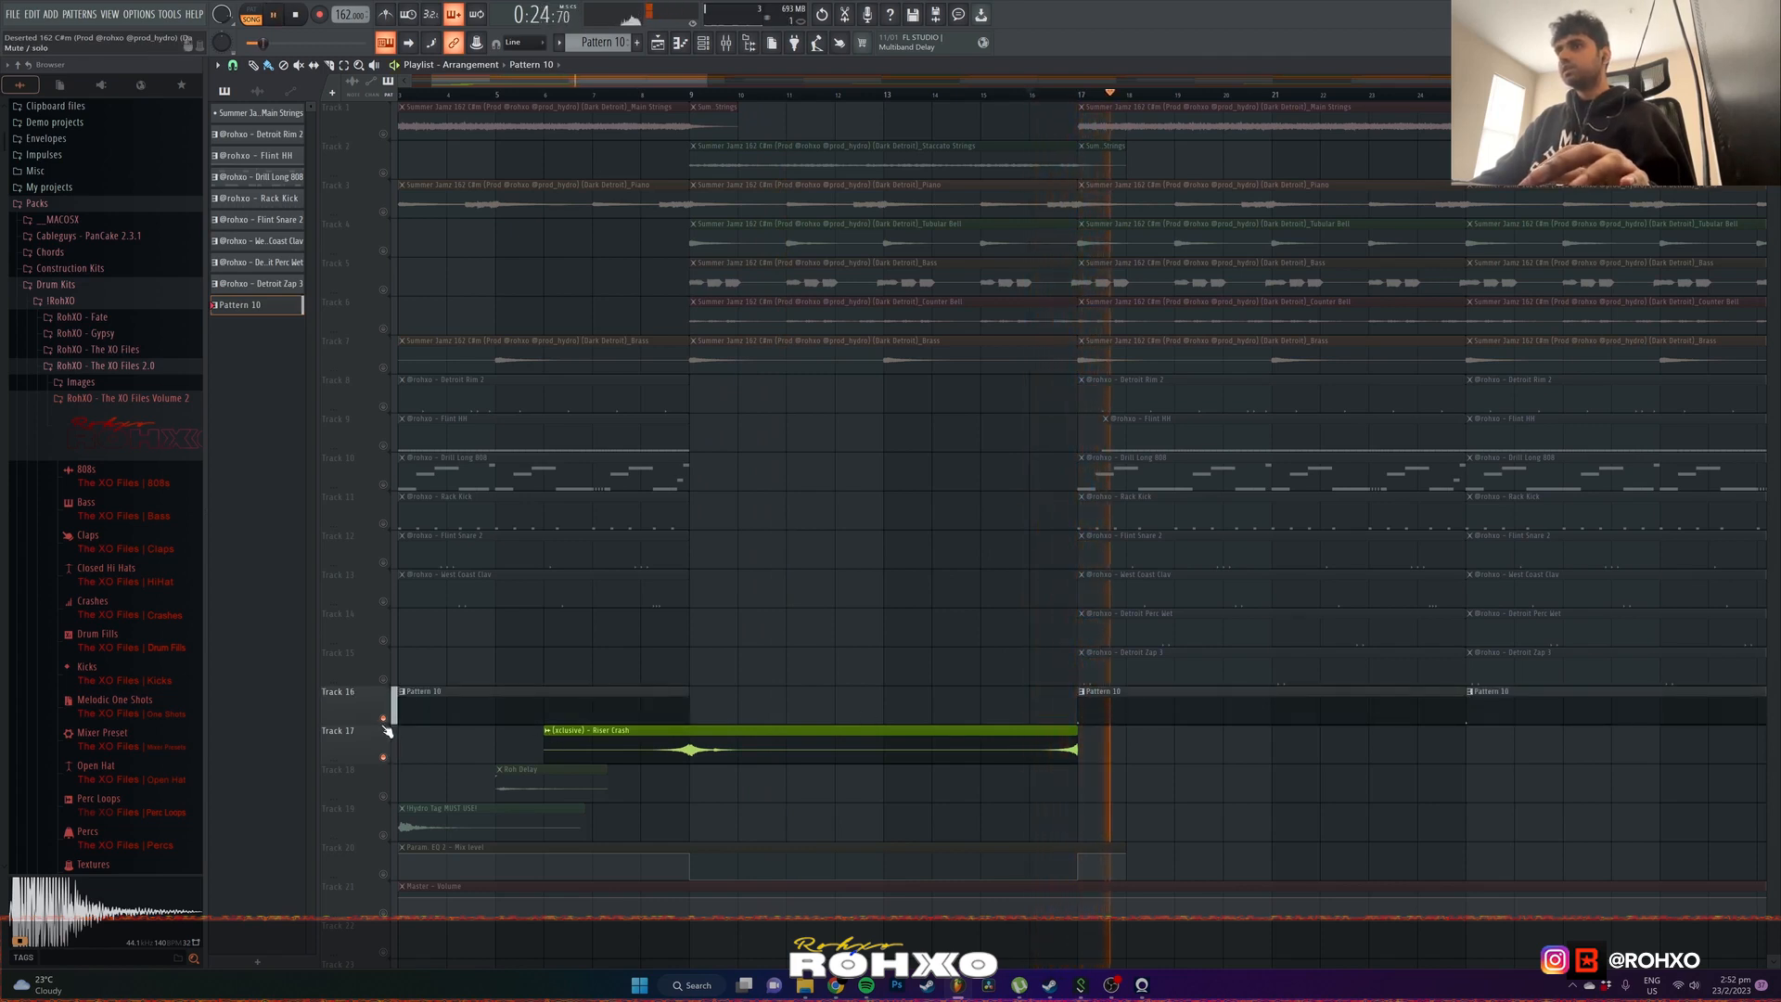
pyautogui.press('space')
# - Unmute all tracks again and place the playhead at bar 9, where the EQ mix level automation drops
pyautogui.rightClick(384, 720)
pyautogui.rightClick(384, 720)
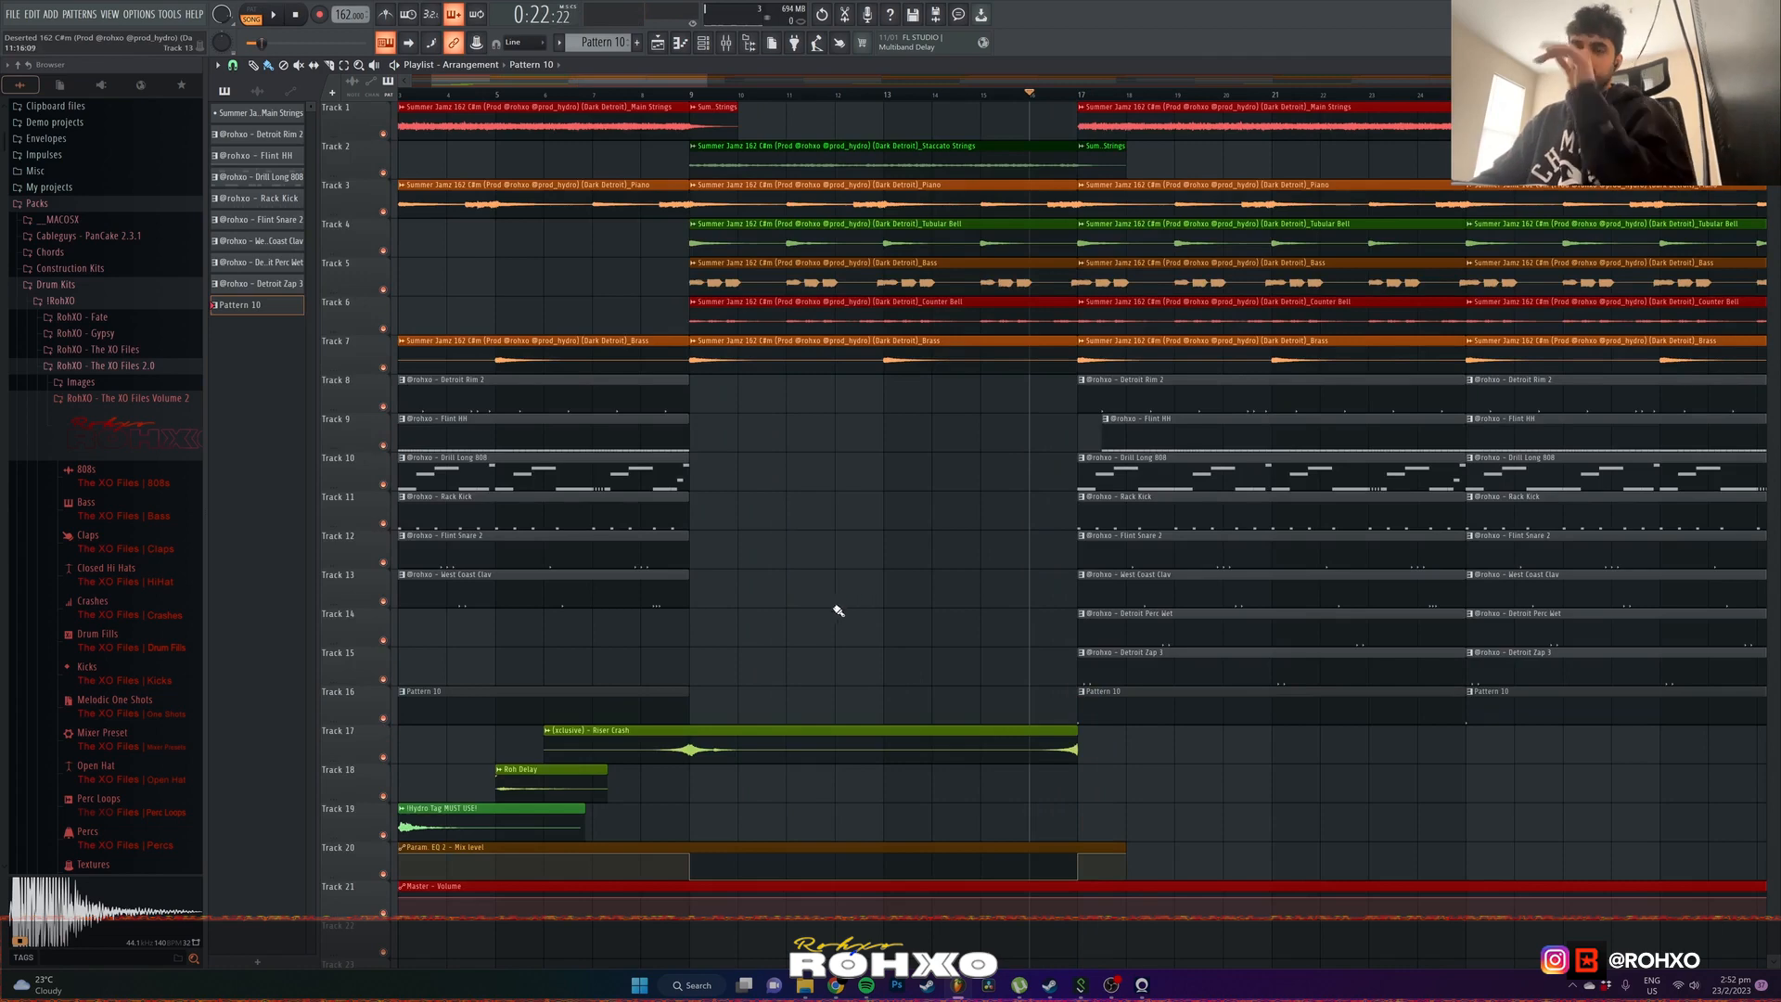
pyautogui.scroll(-10, 835, 603)
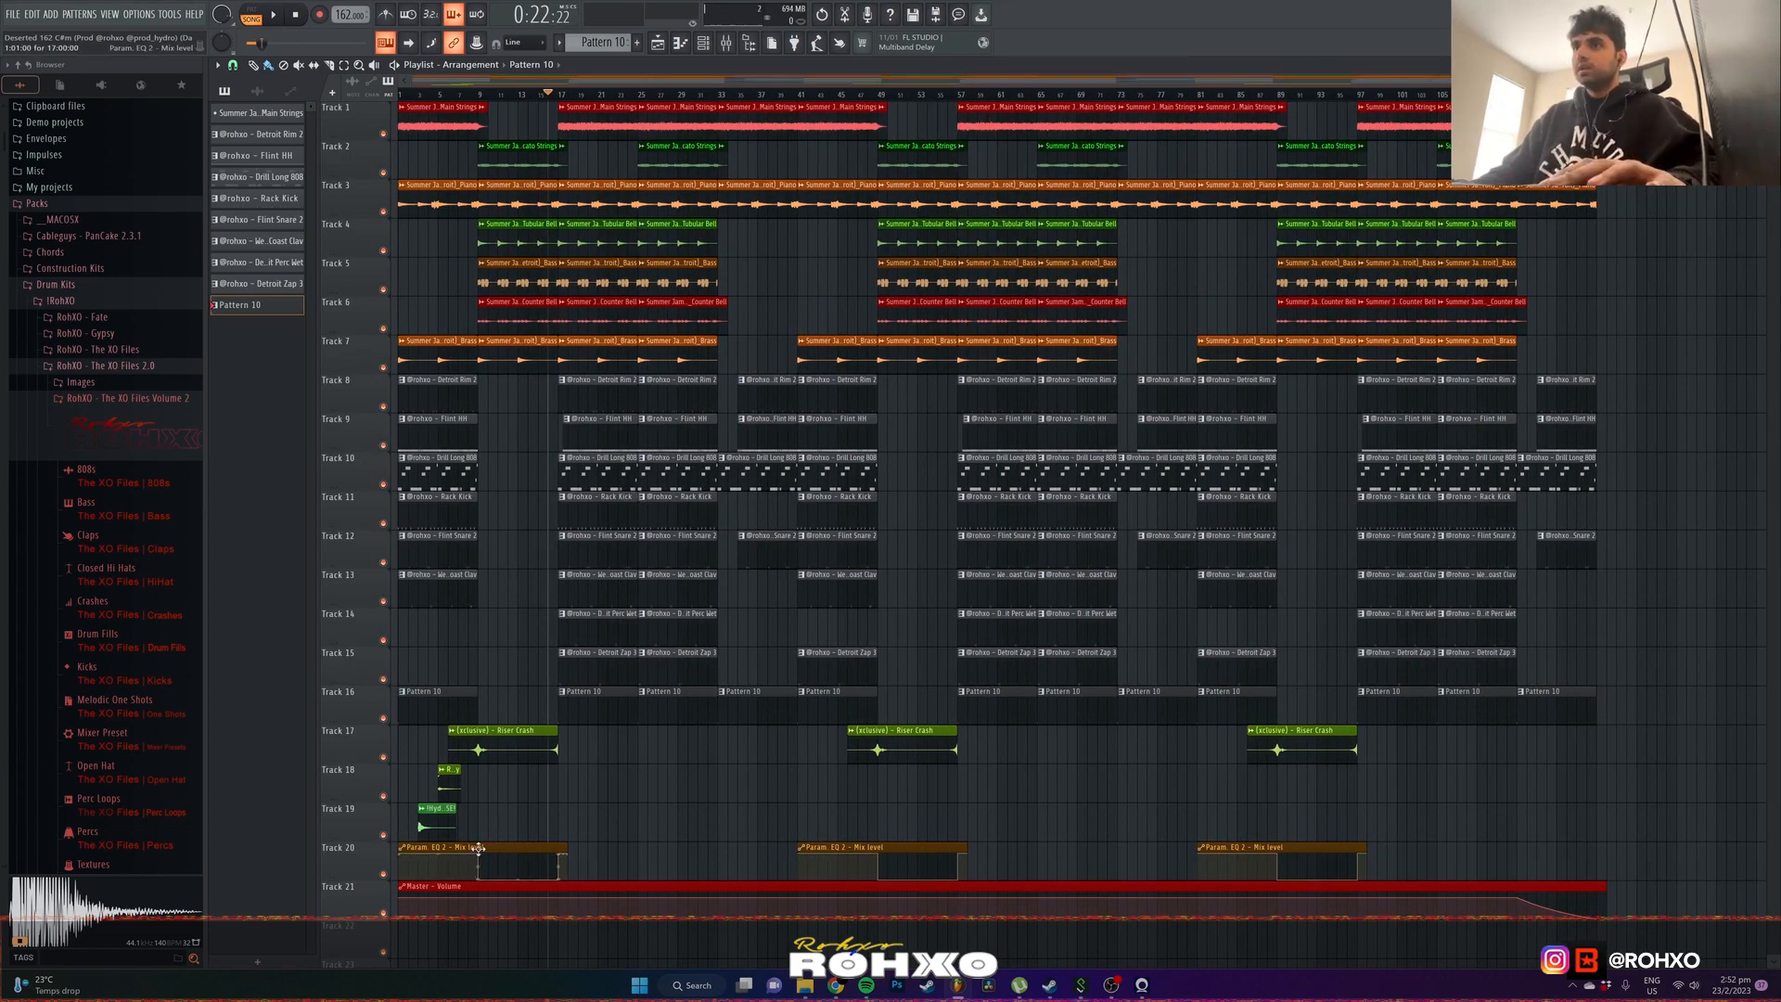
pyautogui.click(480, 94)
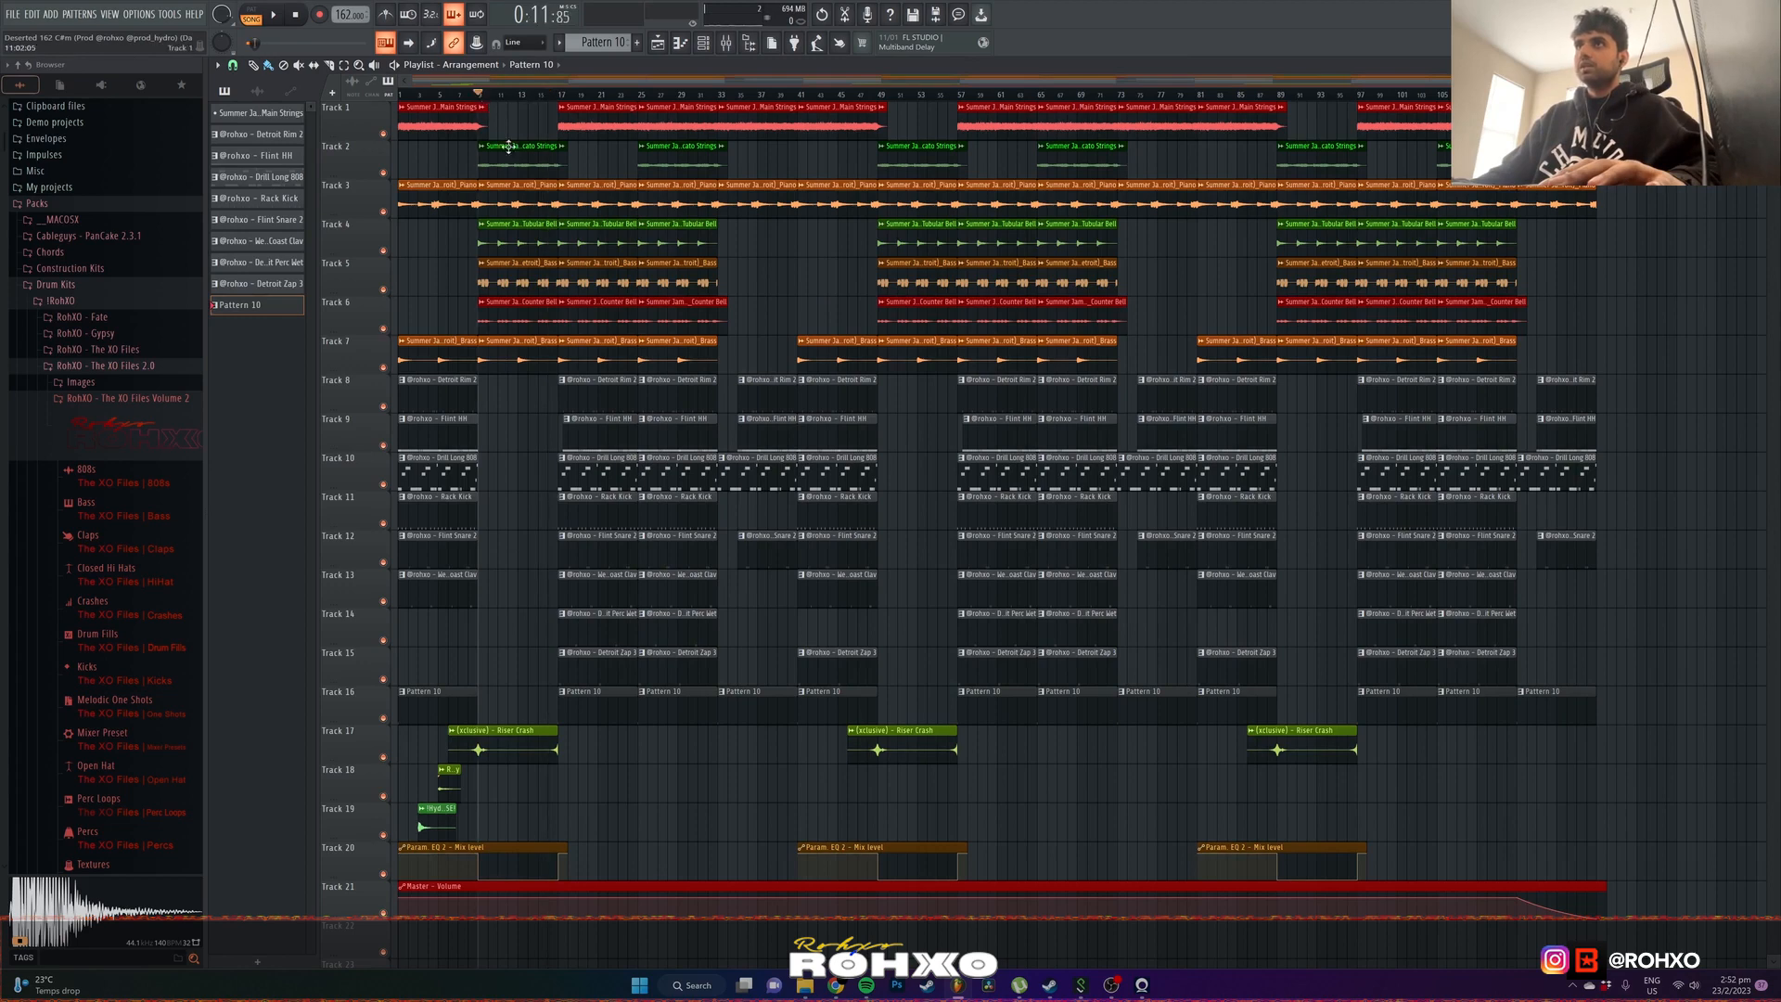